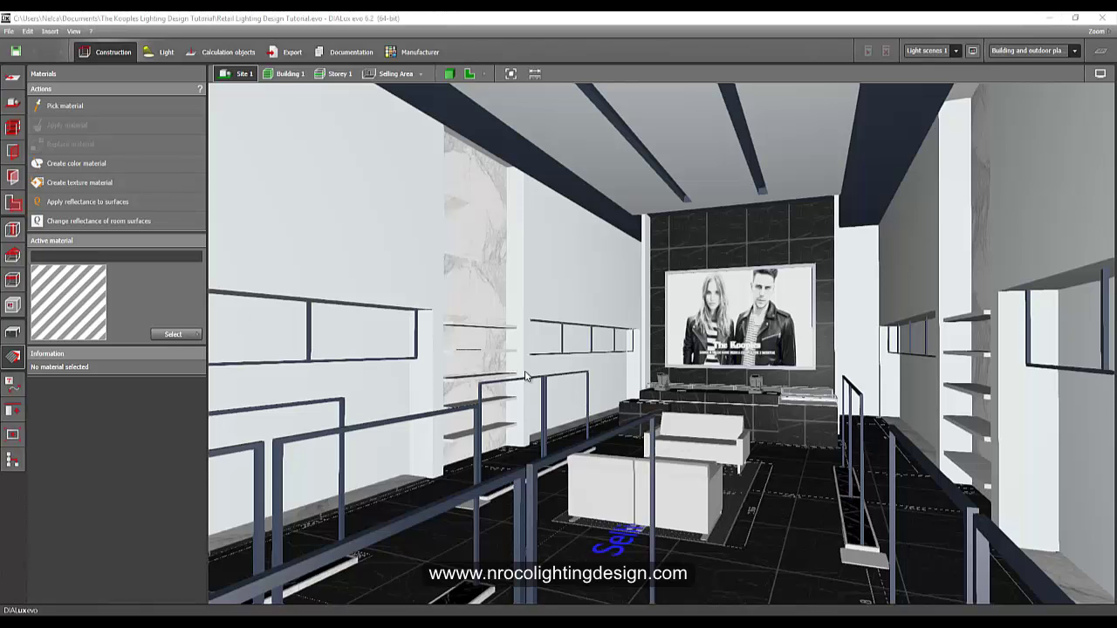
Examine the retail store model's interior, including the wall shelves, garment racks, cash counter and mannequin area
scroll(534, 354, "up", 3)
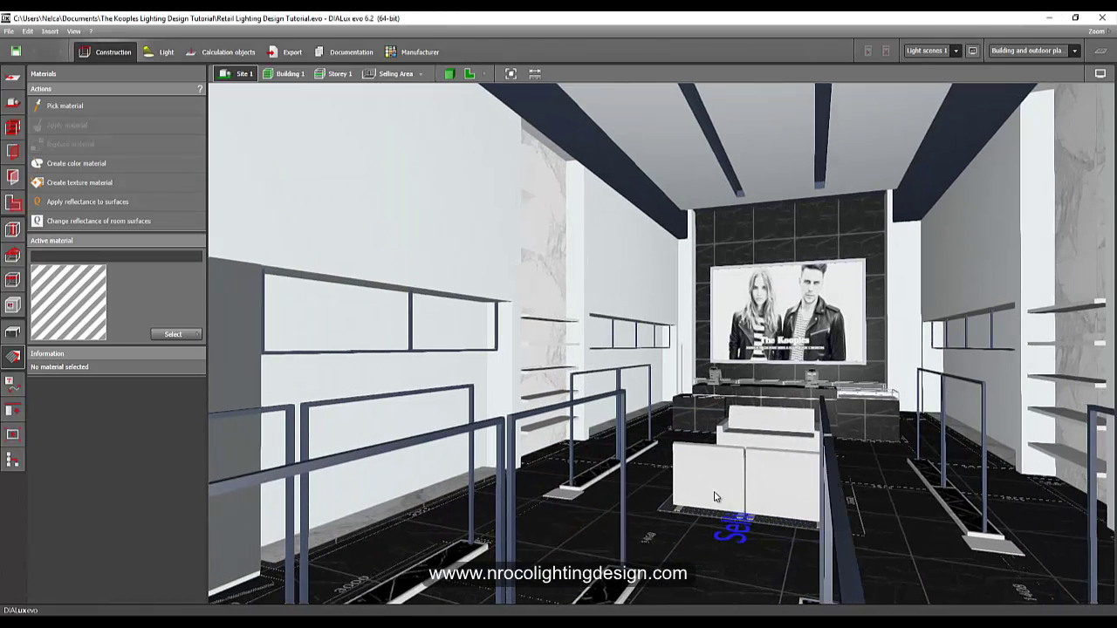
scroll(707, 496, "down", 3)
scroll(567, 436, "up", 4)
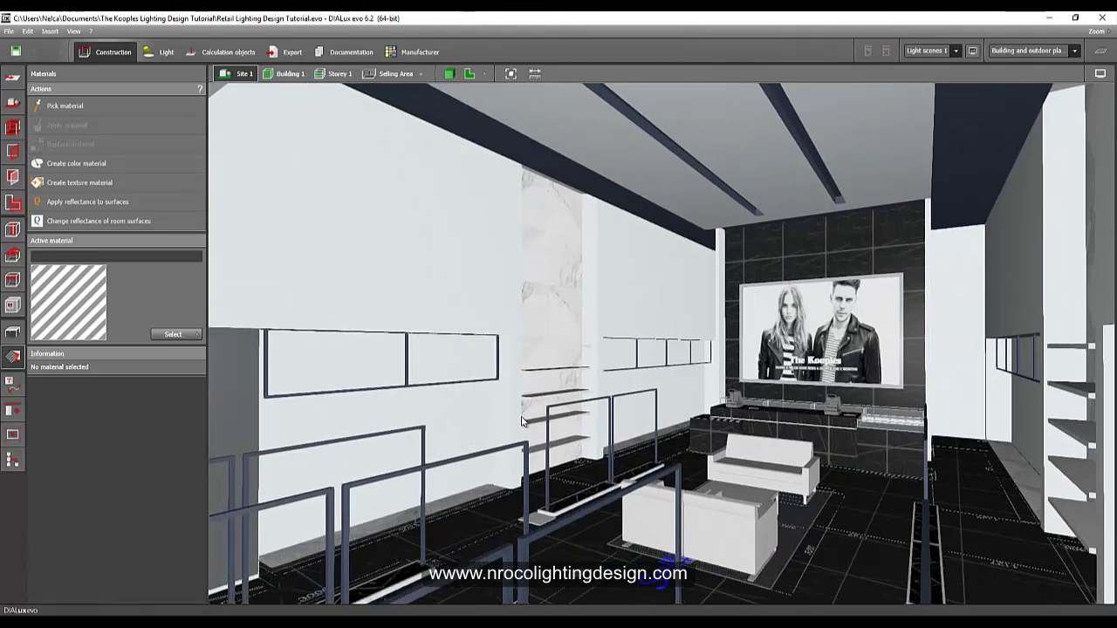
scroll(522, 422, "up", 4)
scroll(565, 421, "down", 3)
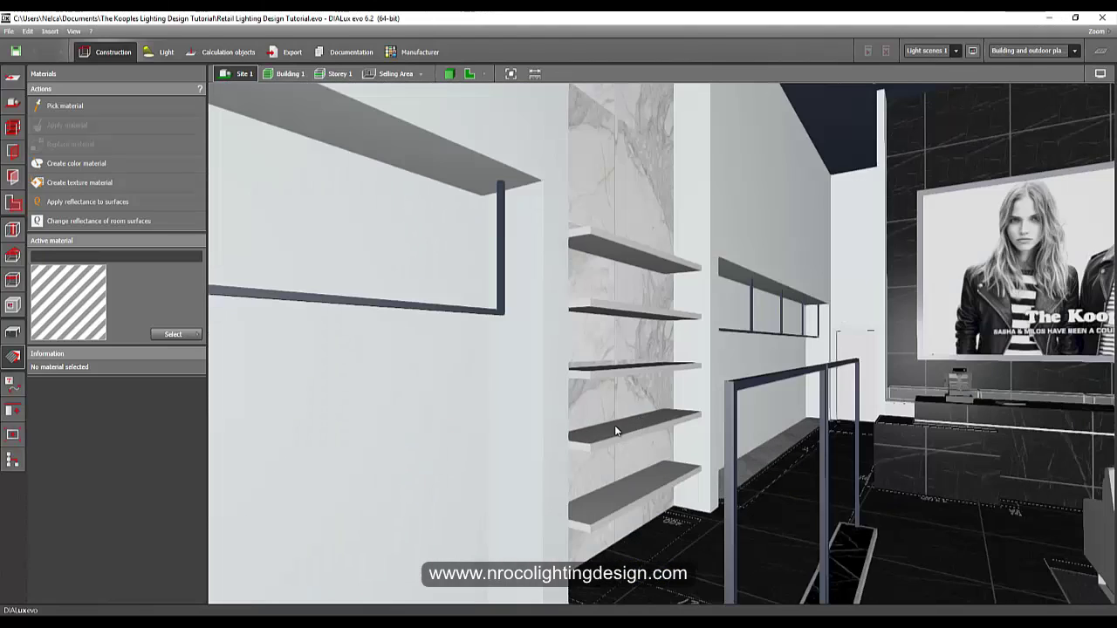
left_click_drag(653, 423, 967, 481)
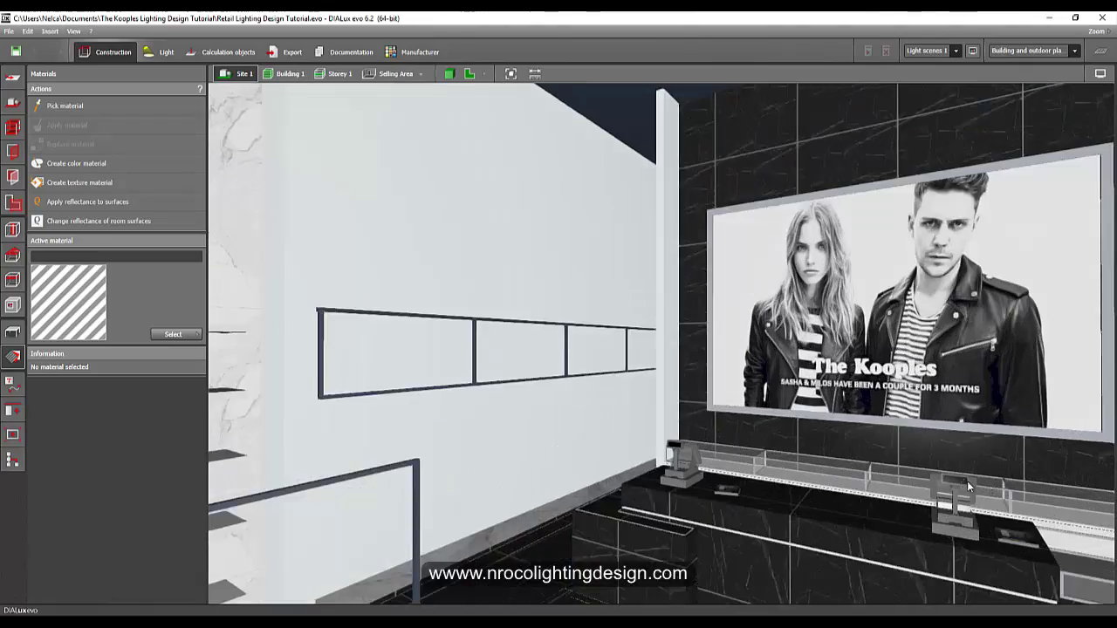
scroll(893, 469, "up", 4)
scroll(893, 468, "up", 2)
scroll(881, 482, "down", 4)
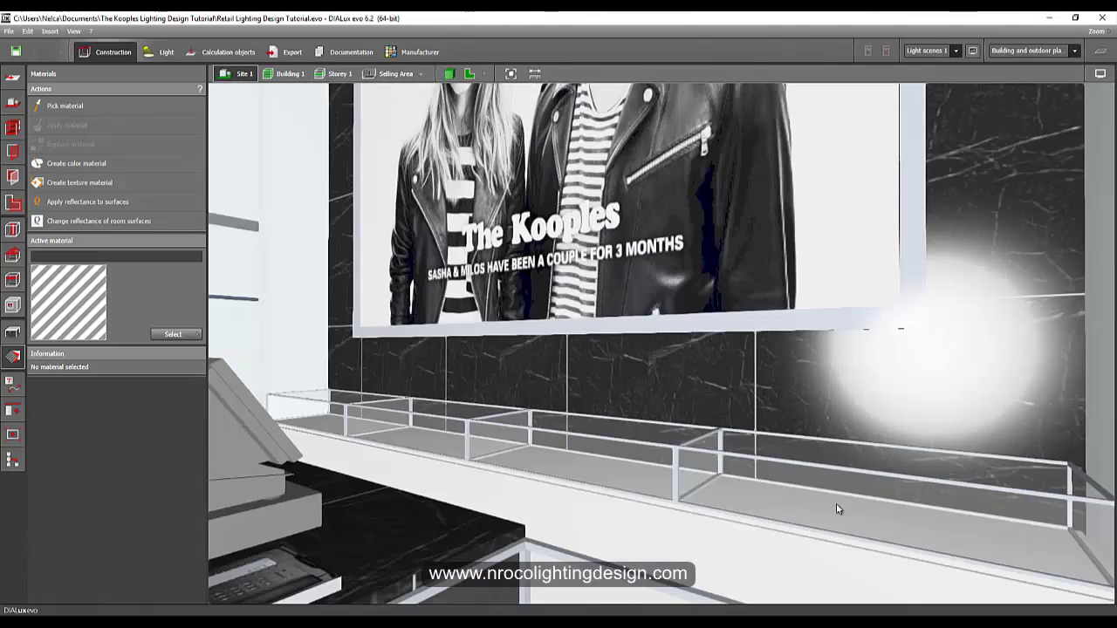
scroll(812, 472, "down", 5)
left_click_drag(796, 450, 846, 458)
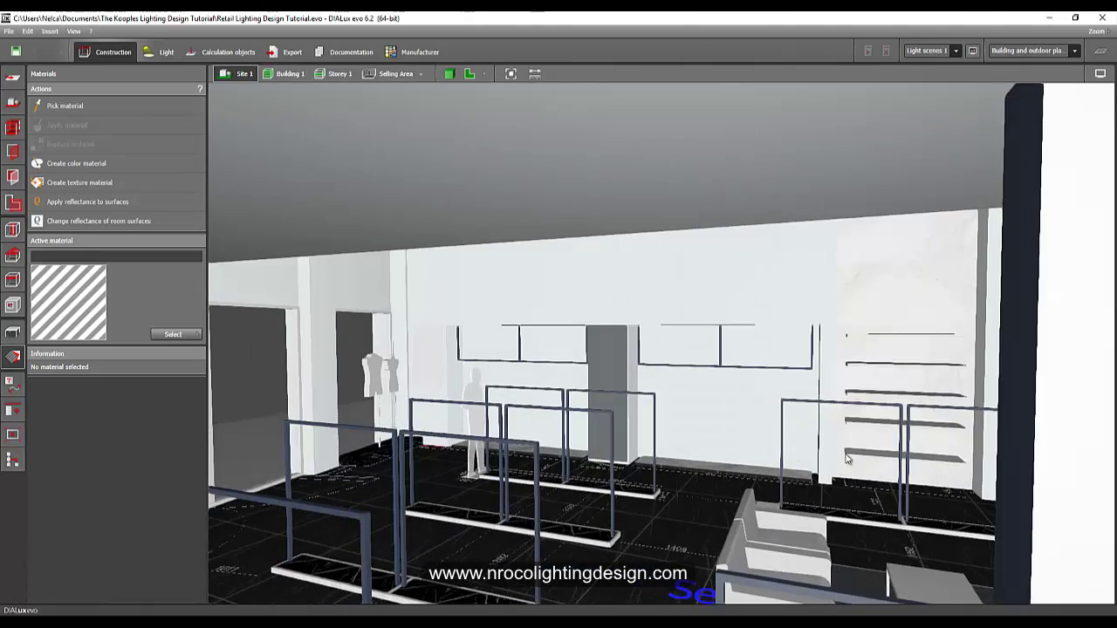
left_click_drag(621, 472, 463, 559)
left_click_drag(613, 485, 337, 565)
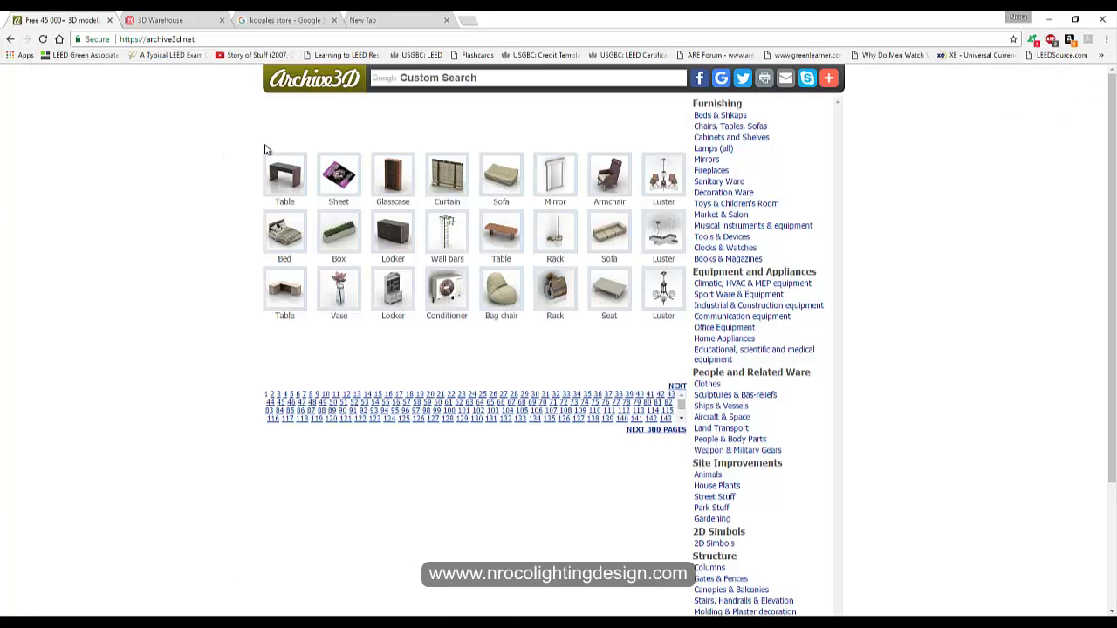
Switch to the Archive3D website in the browser, find the clothes models and go to the third results page
left_click(411, 78)
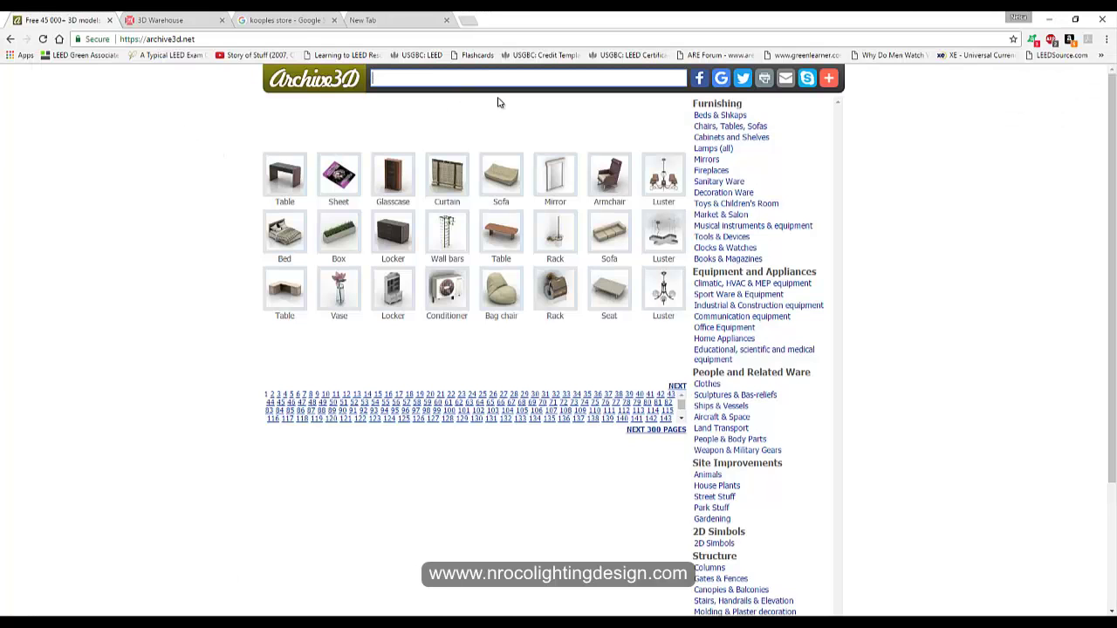
type("clothes")
key("Return")
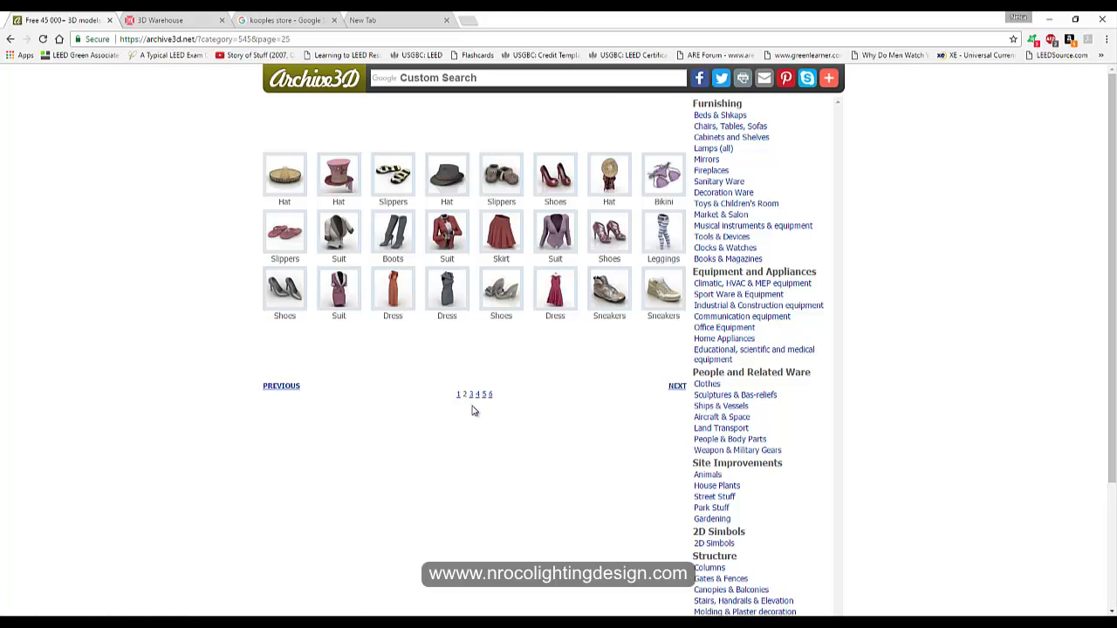
left_click(476, 396)
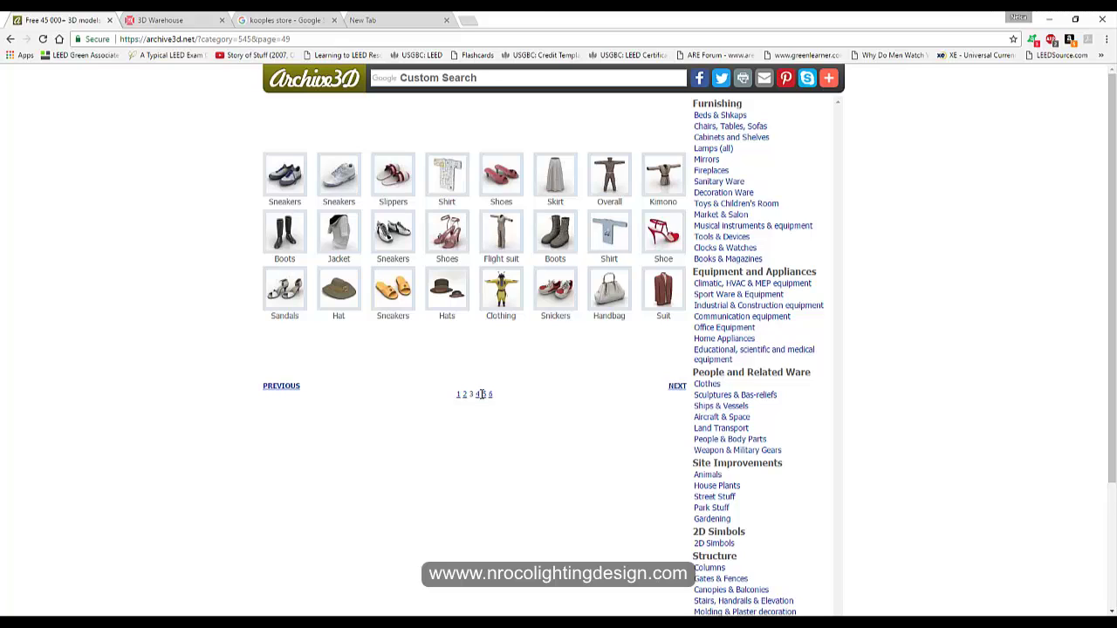
View the handbag model, then compare the grey and red high-heel models listed under the Shoes tag
left_click(611, 310)
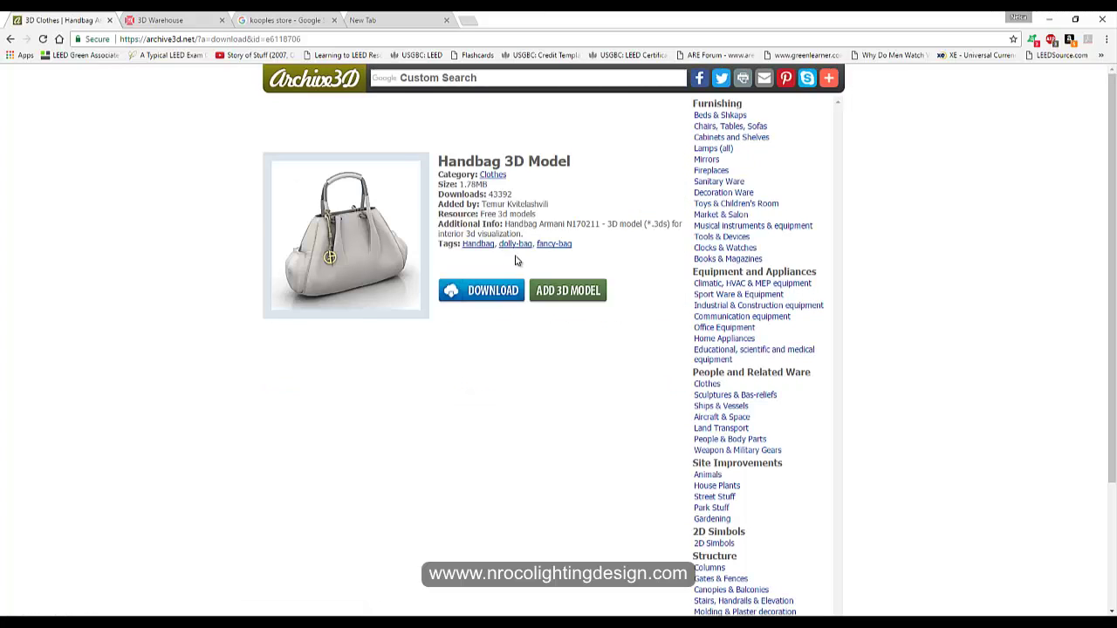
key("alt+Left")
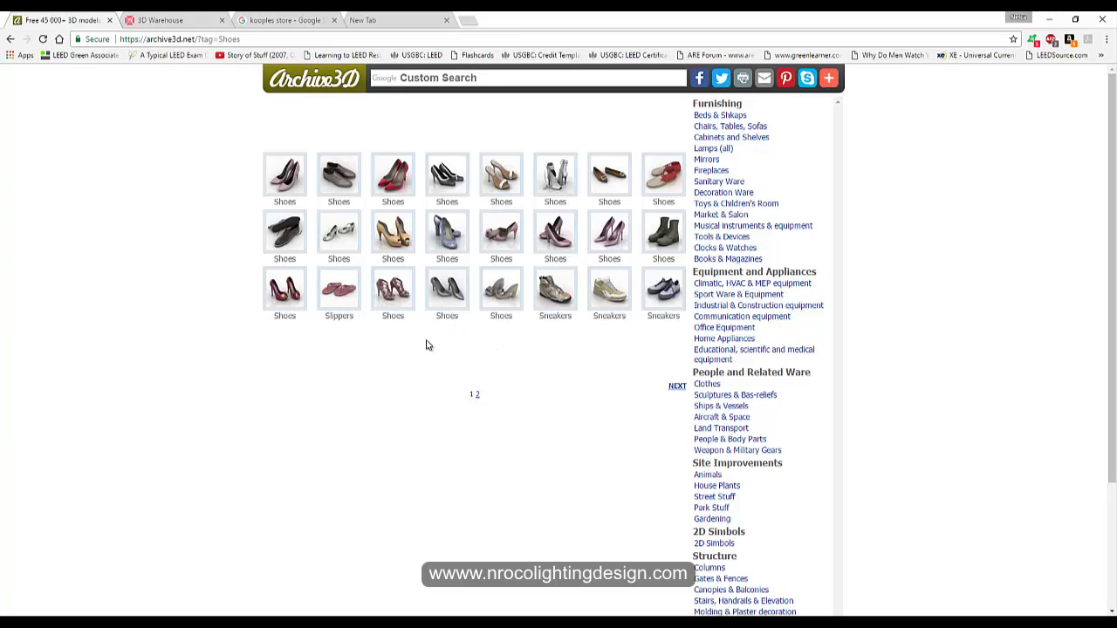
left_click(445, 310)
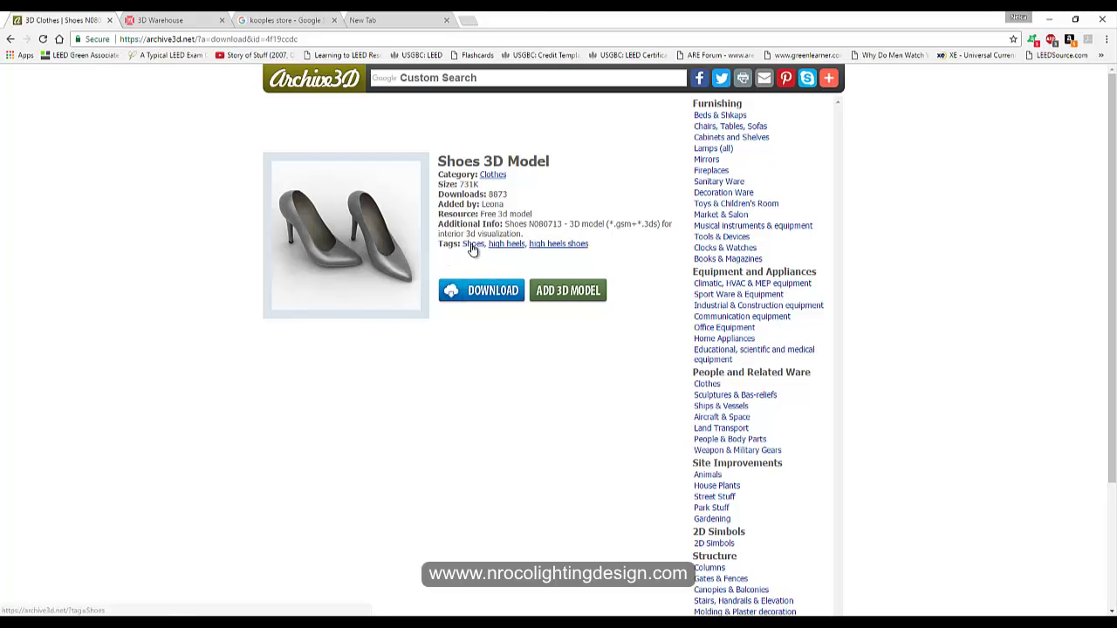
left_click(471, 247)
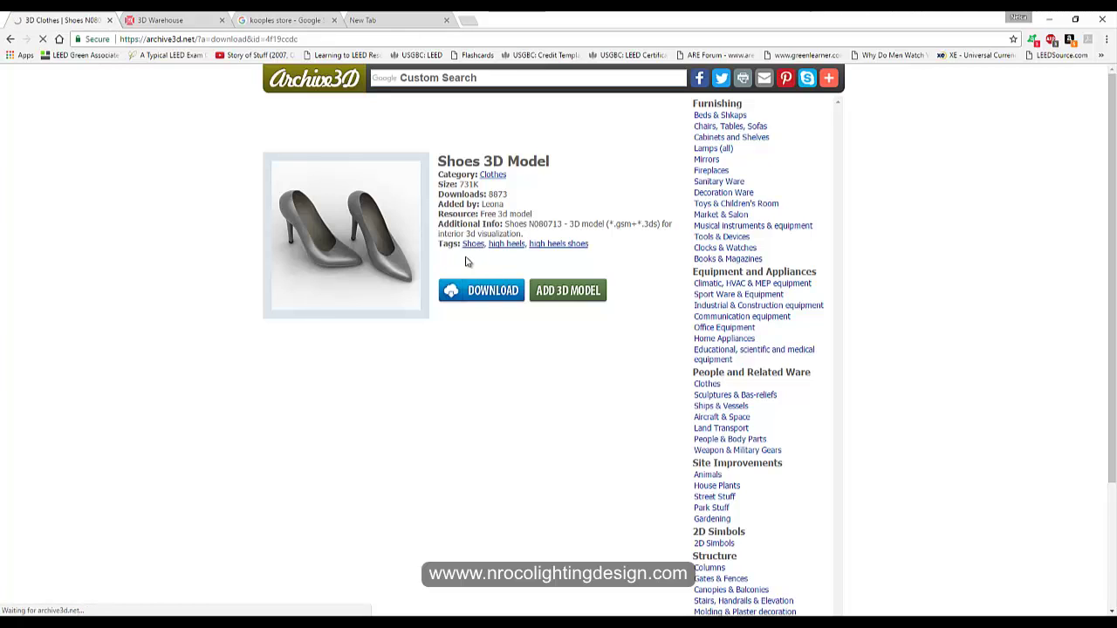
left_click(393, 174)
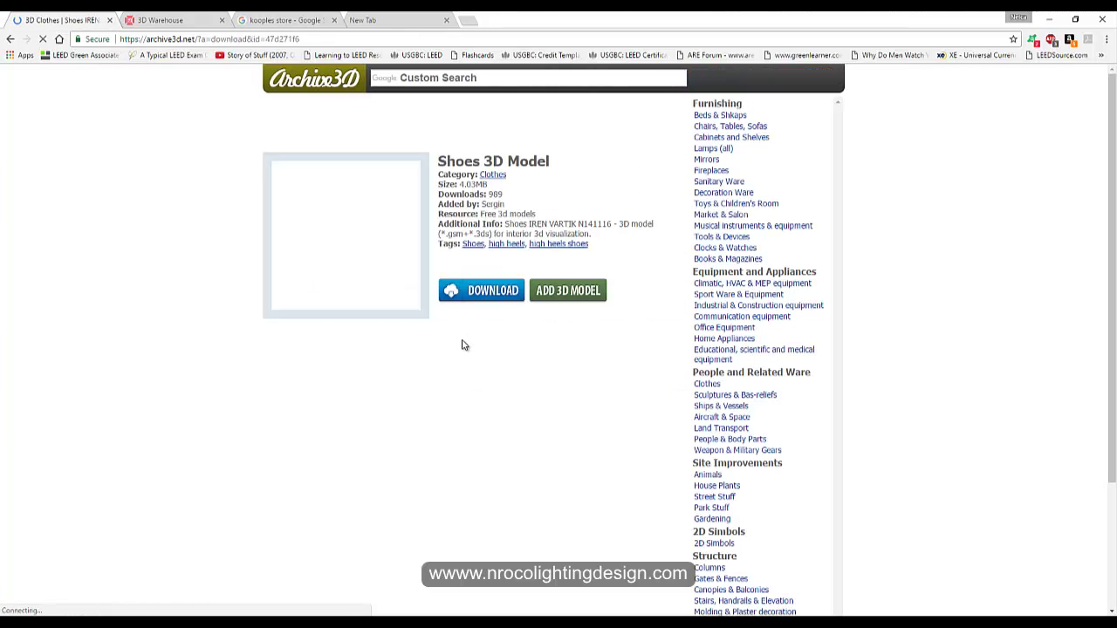
left_click(471, 246)
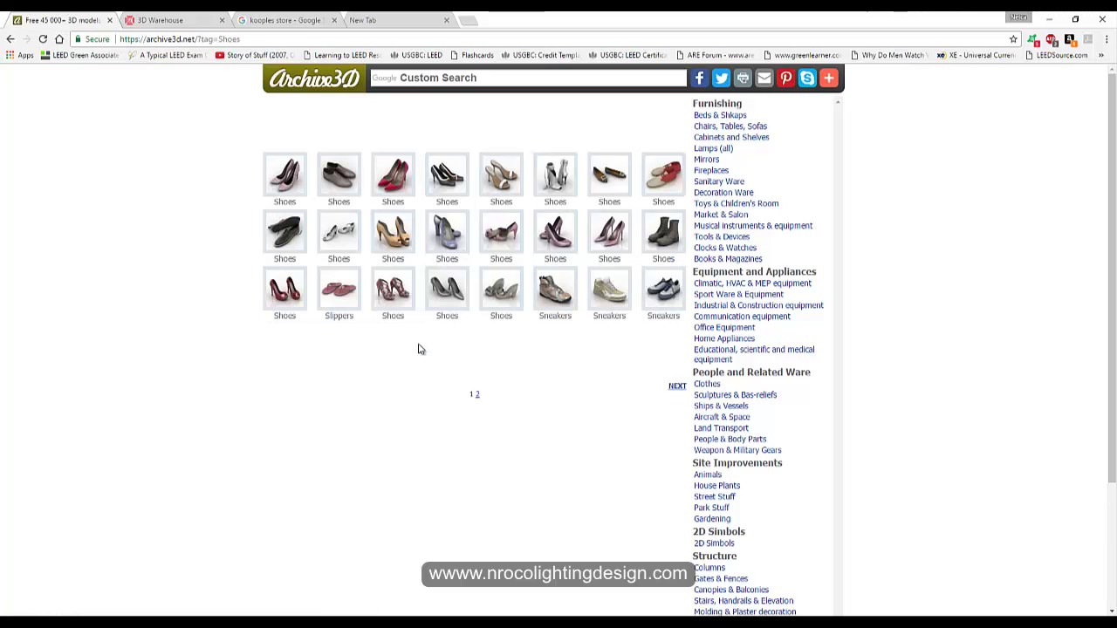
Open the grey high-heel shoes model and start its download, accepting the terms
left_click(449, 292)
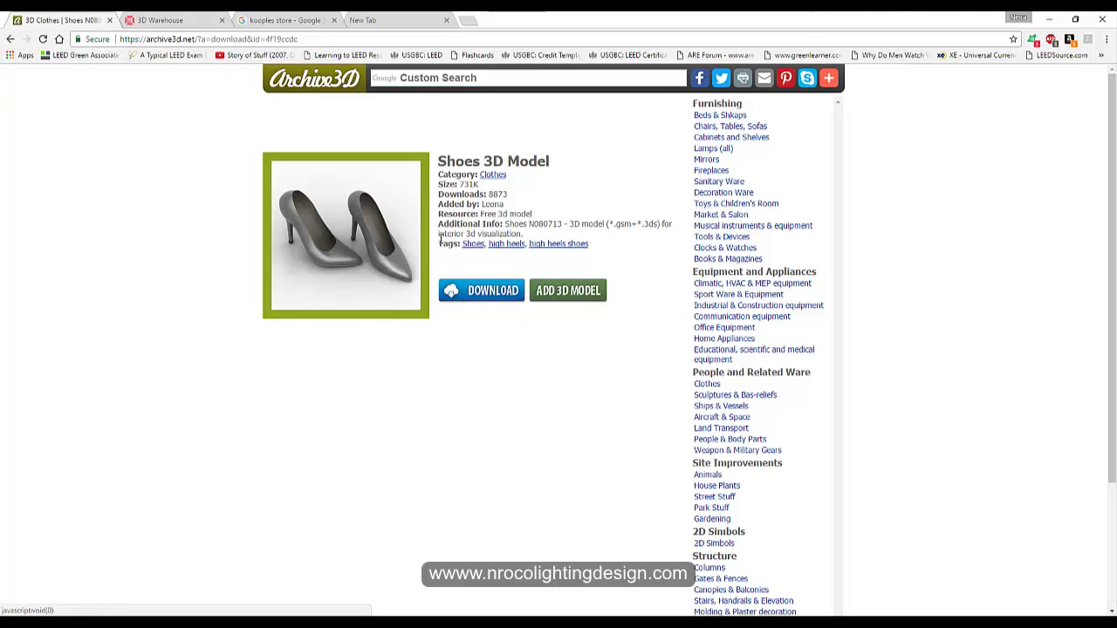
left_click(493, 336)
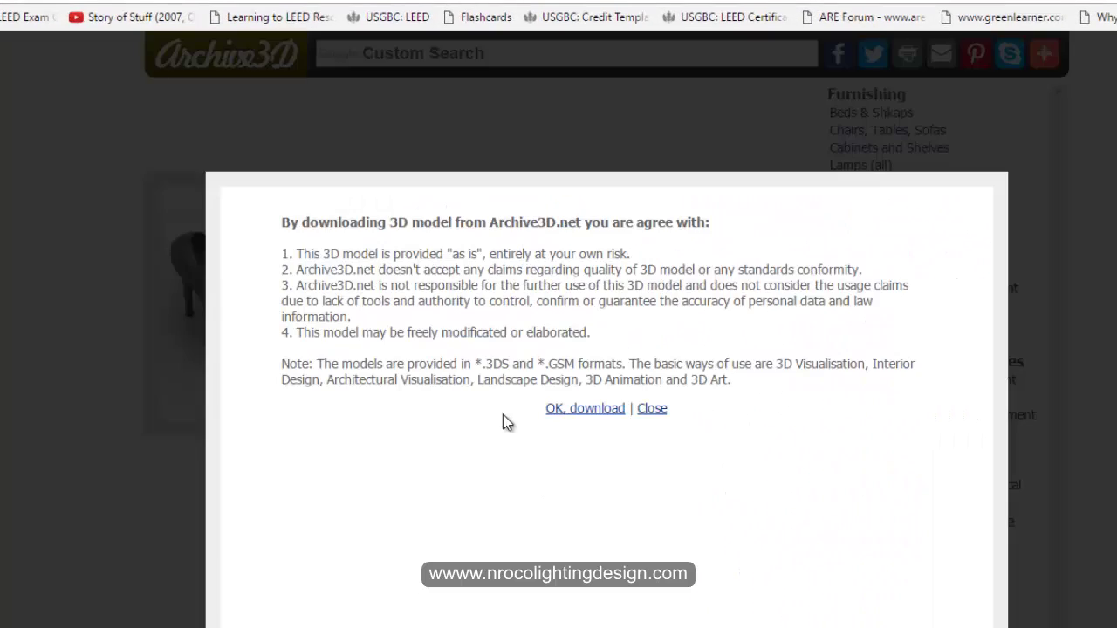
left_click(594, 406)
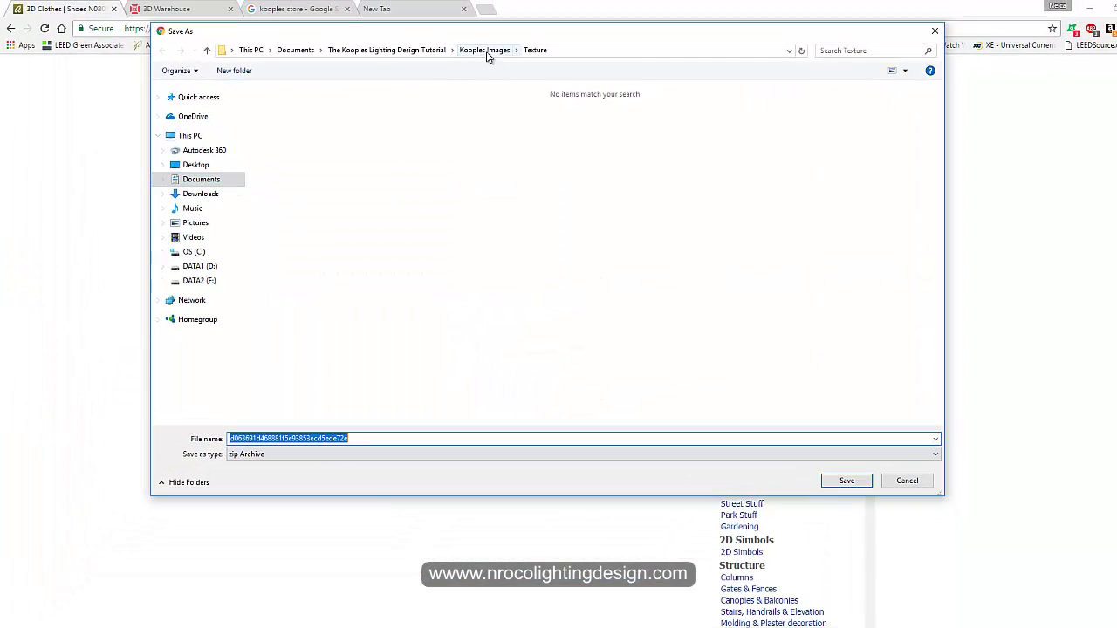
Create a folder named 3d files inside Kooples Images and save the zip archive there as high heels shoel
left_click(485, 50)
right_click(566, 213)
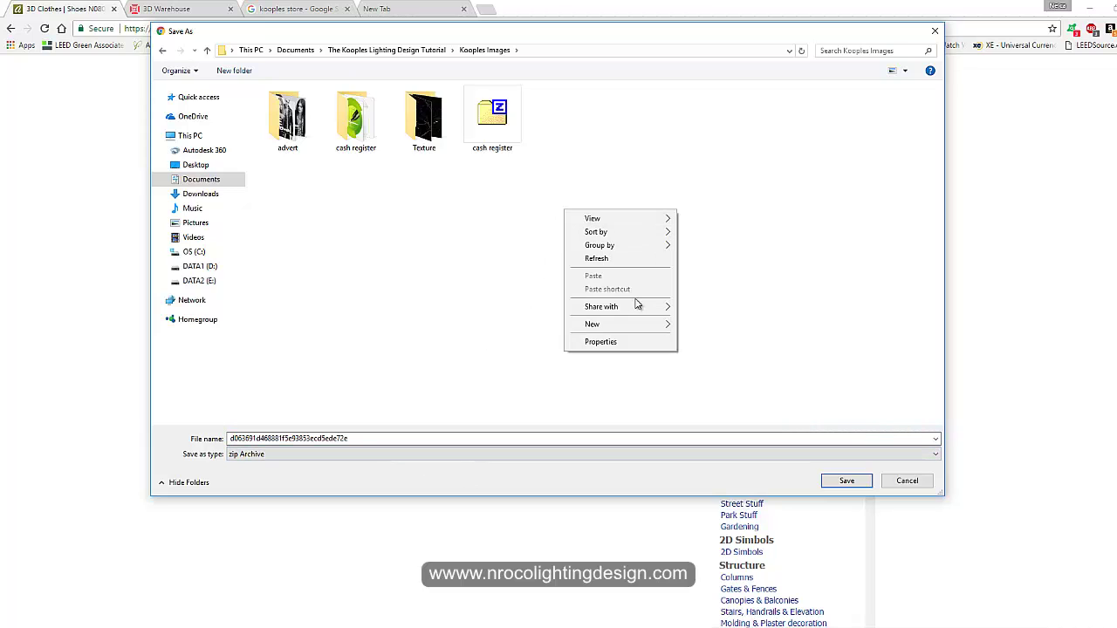
mouse_move(628, 323)
left_click(707, 324)
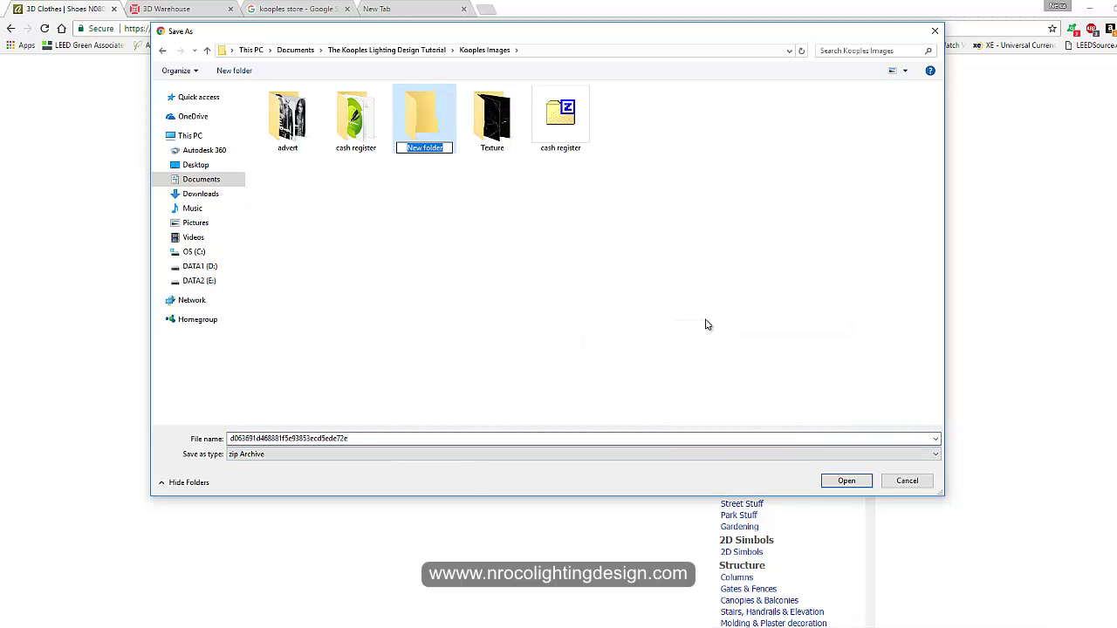
type("3d files")
key("Return")
key("Return")
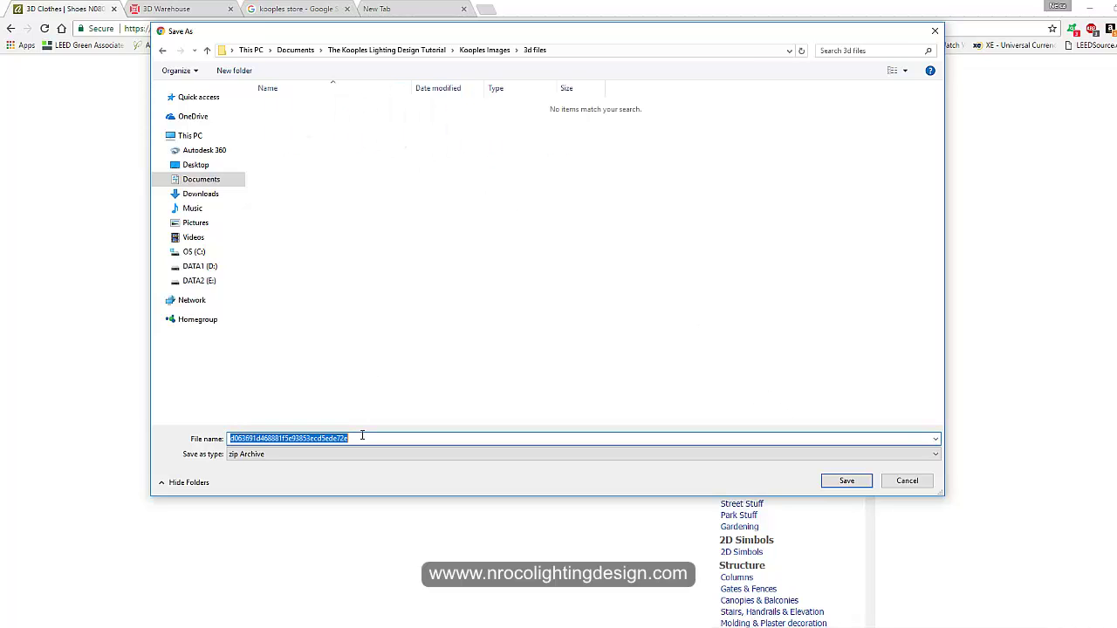
type("high heels shoel")
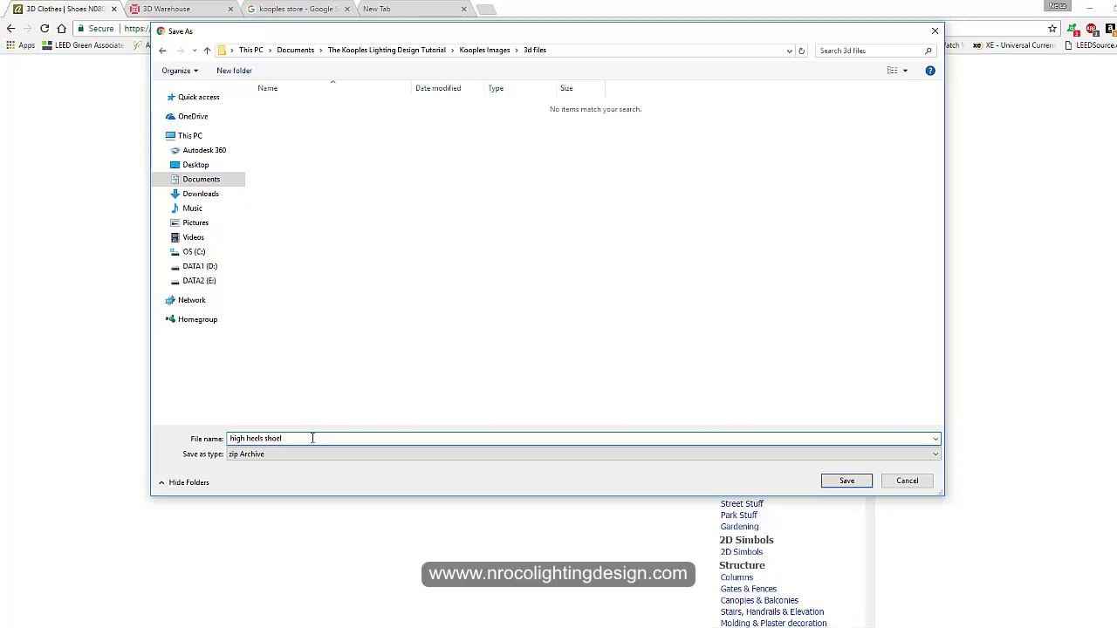
left_click(818, 483)
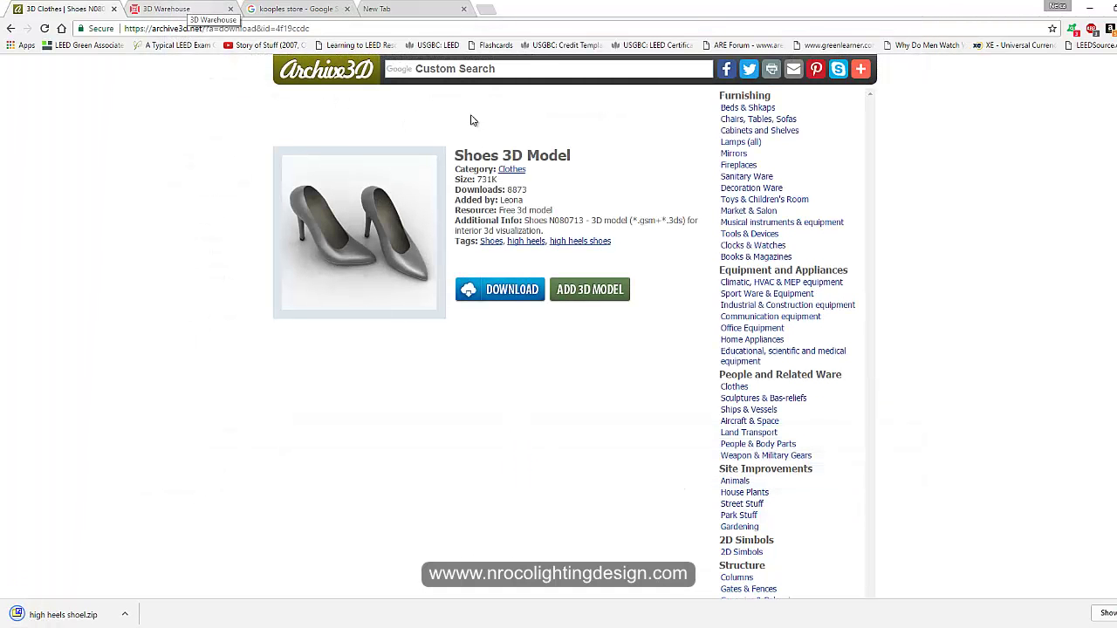
Search Archive3D for dress, open the Dress listing and select the white dress model
left_click(492, 69)
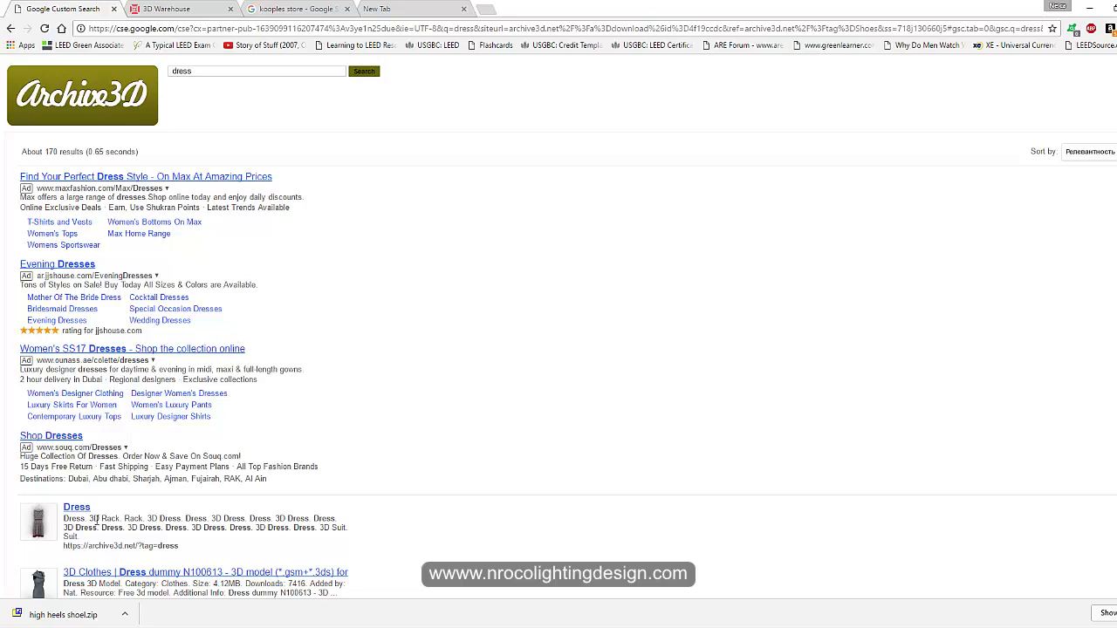
left_click(78, 508)
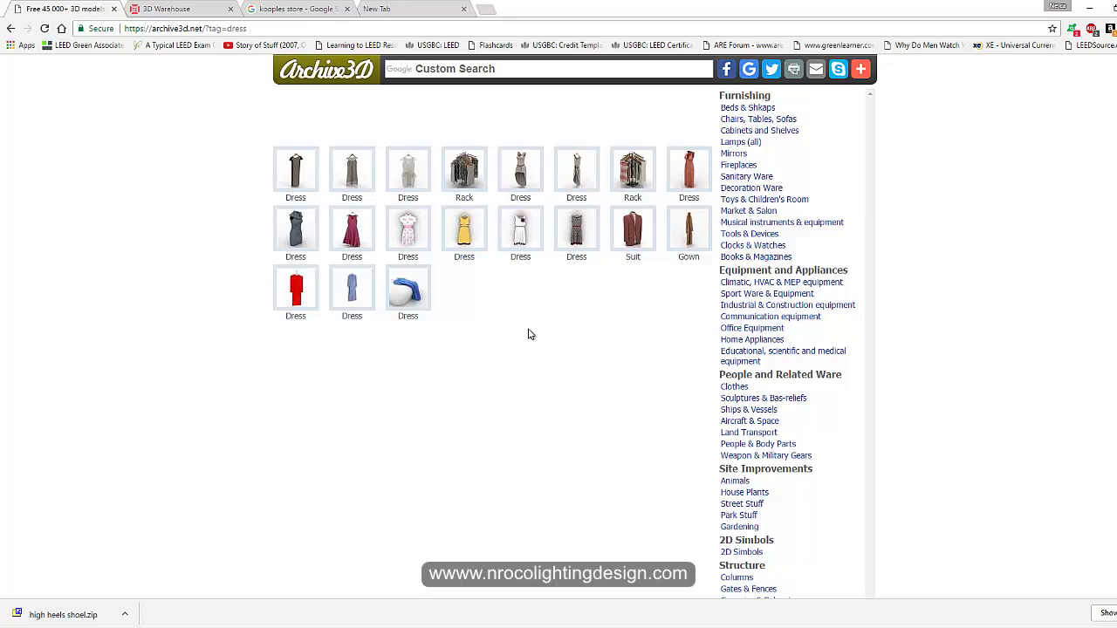
left_click(522, 238)
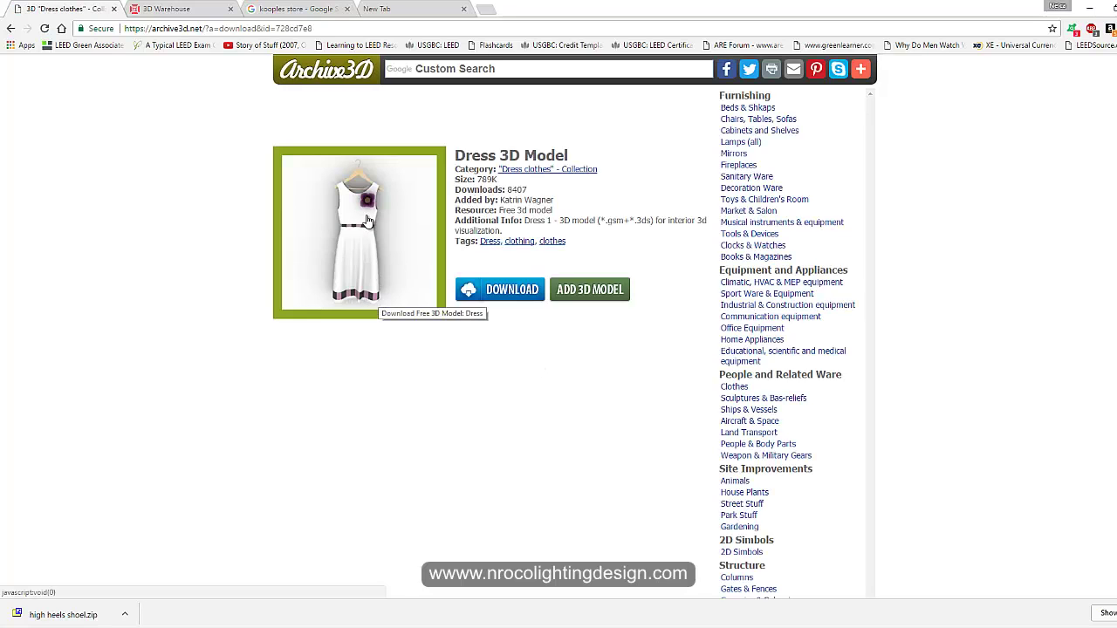
Download the white dress model into the 3d files folder as white dress
left_click(512, 292)
left_click(557, 307)
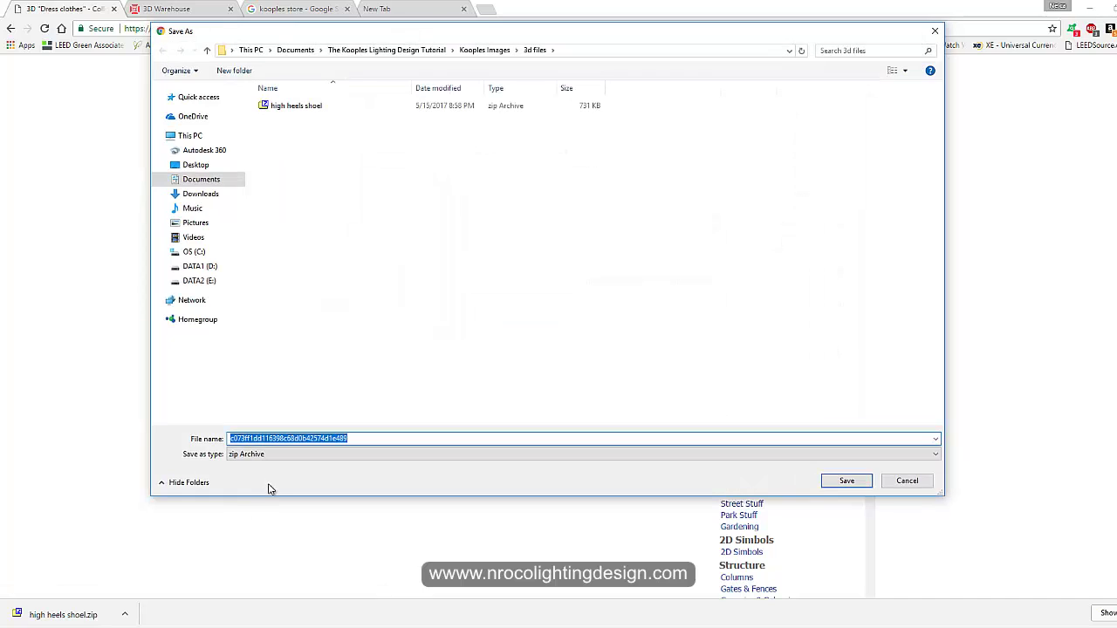
type("dress")
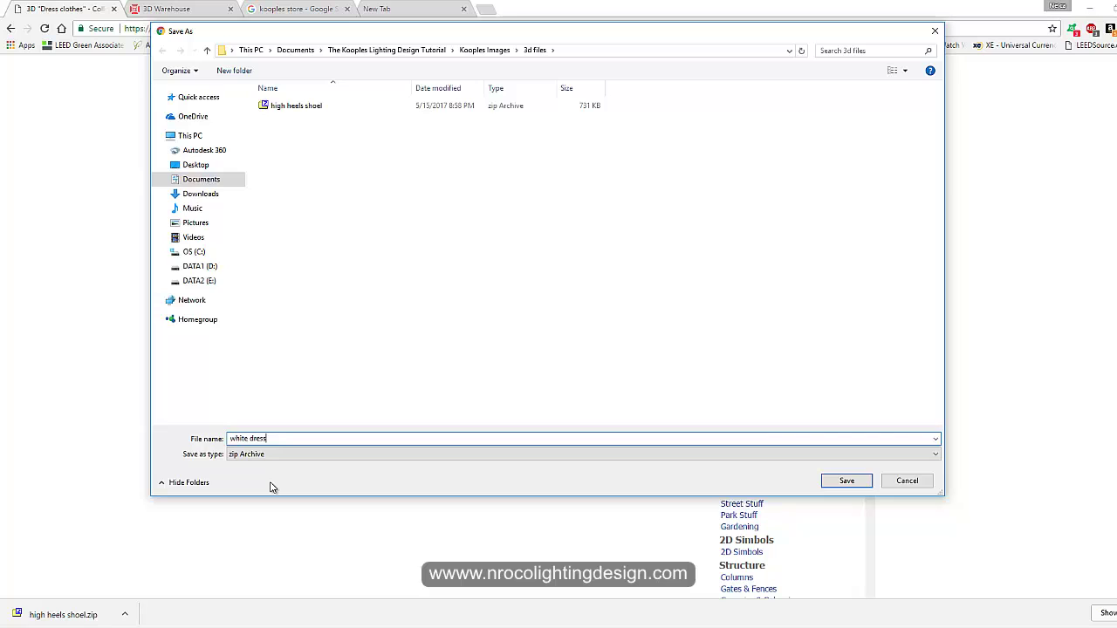
key("Return")
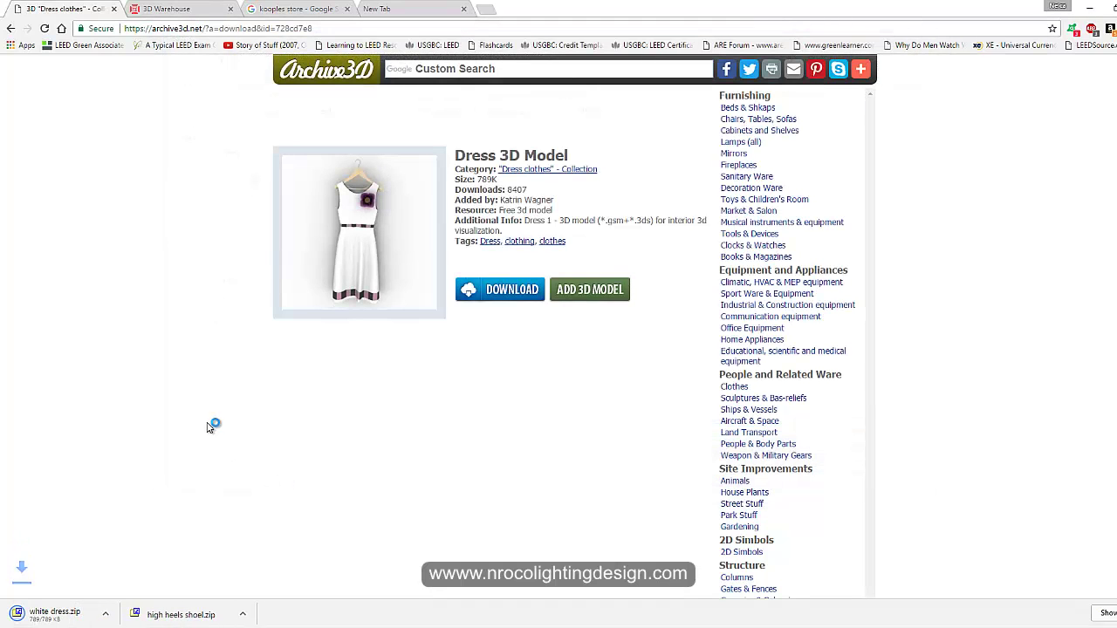
Download the yellow dress model as yellow dress and return to the Dress listing
left_click(449, 170)
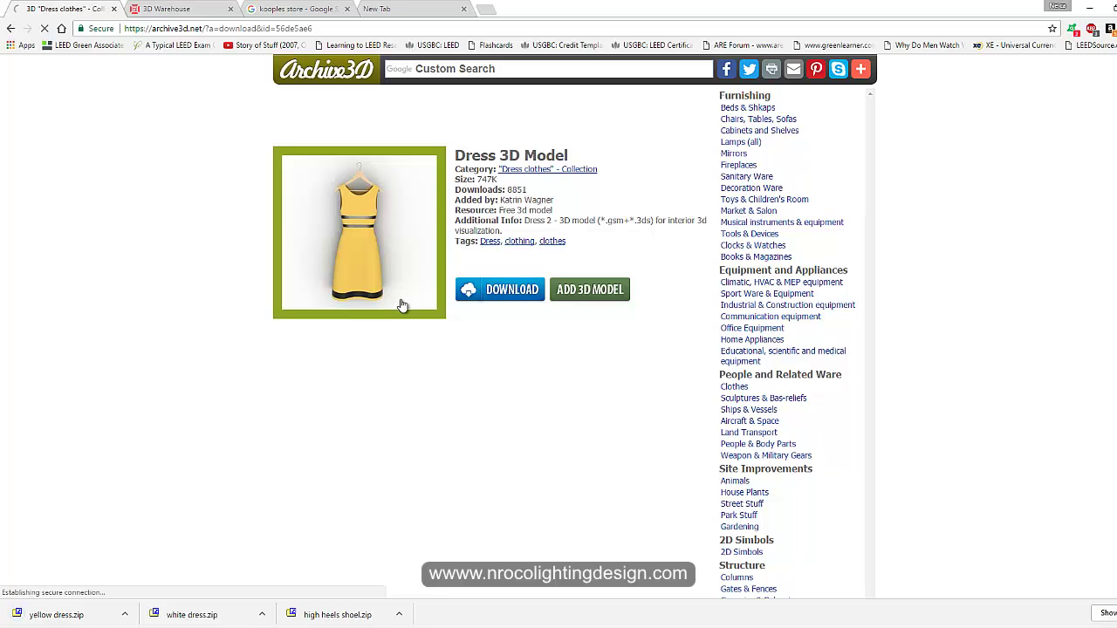
left_click(384, 157)
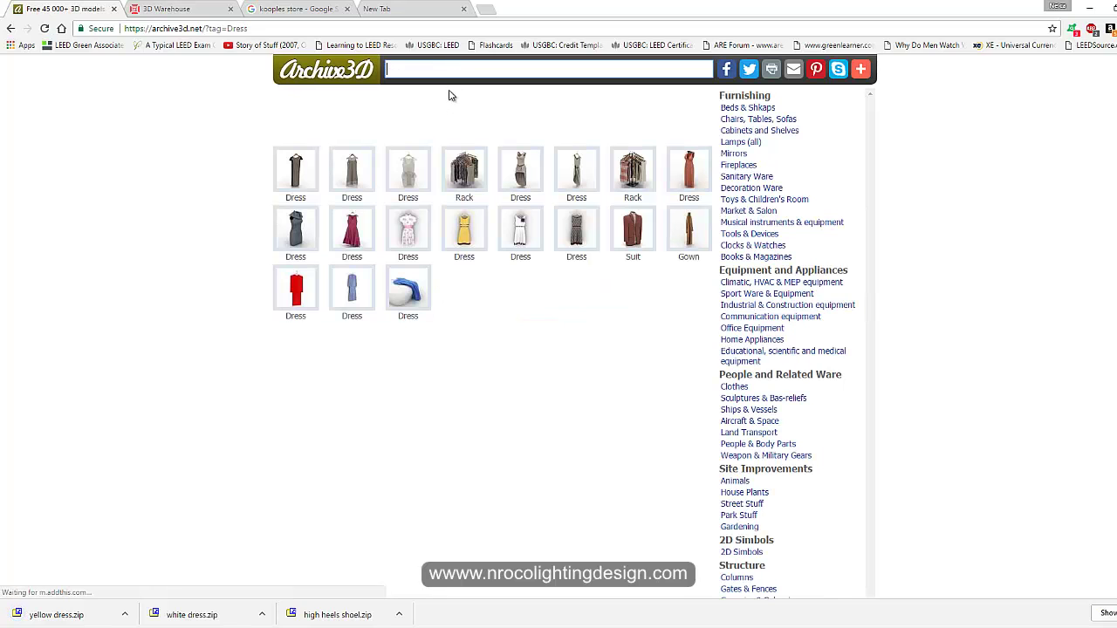
Search Archive3D for coat and open the Coat tag listing from the results
type("coat")
key("Return")
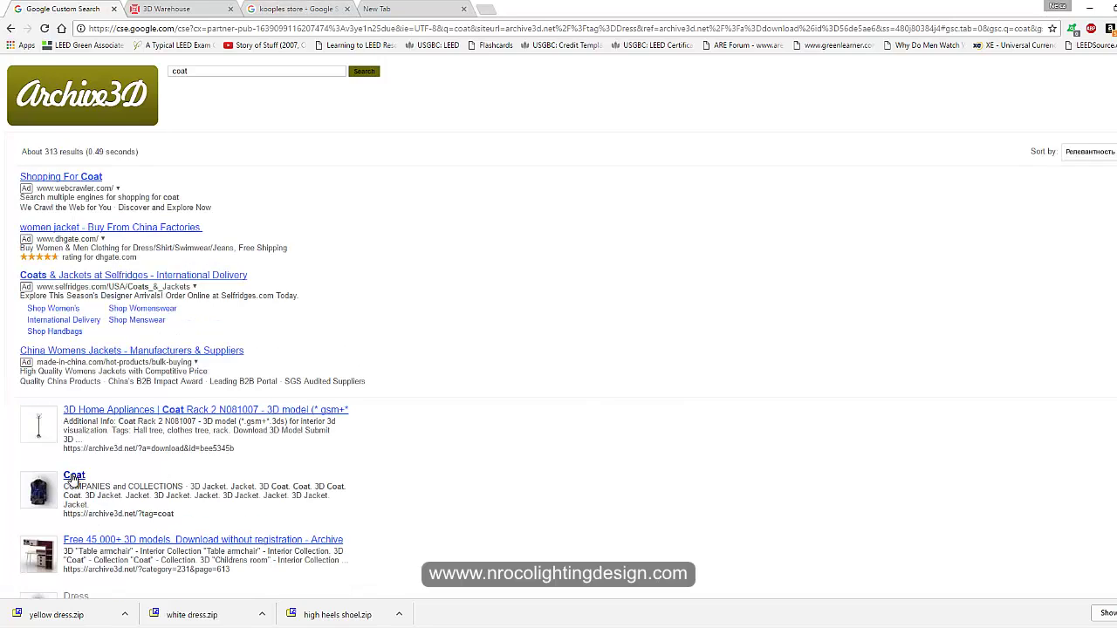
left_click(73, 480)
Check the kooples store image search and enlarge the first store interior photo for reference
left_click(306, 9)
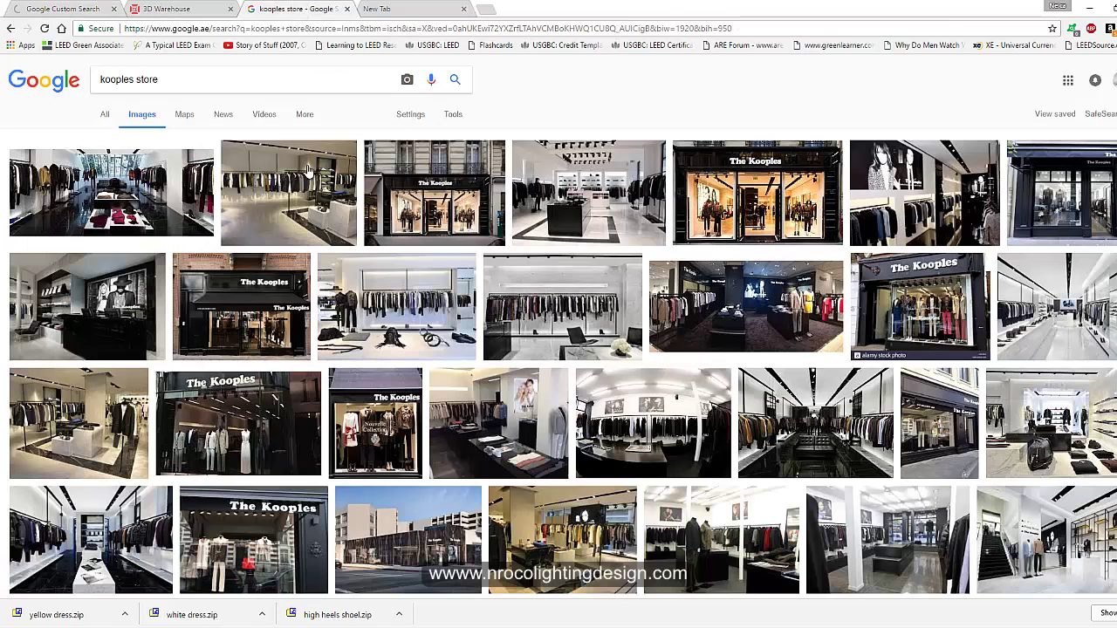
left_click(137, 209)
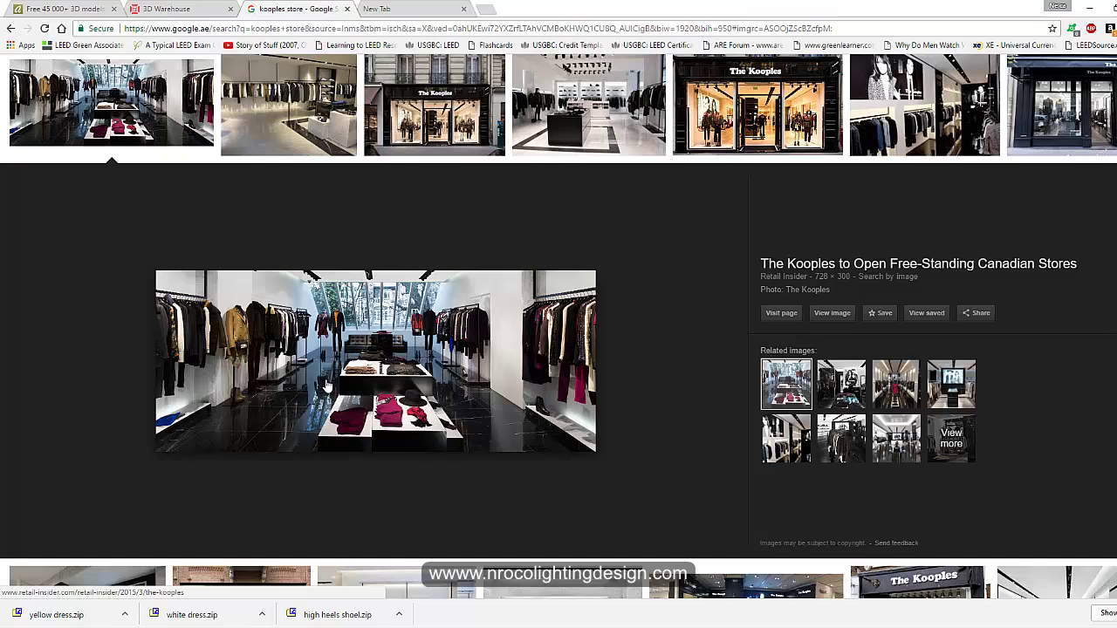
Enlarge The Kooples Beirut and Cannes boutique interior photos in the image results for clothing display reference
left_click(986, 118)
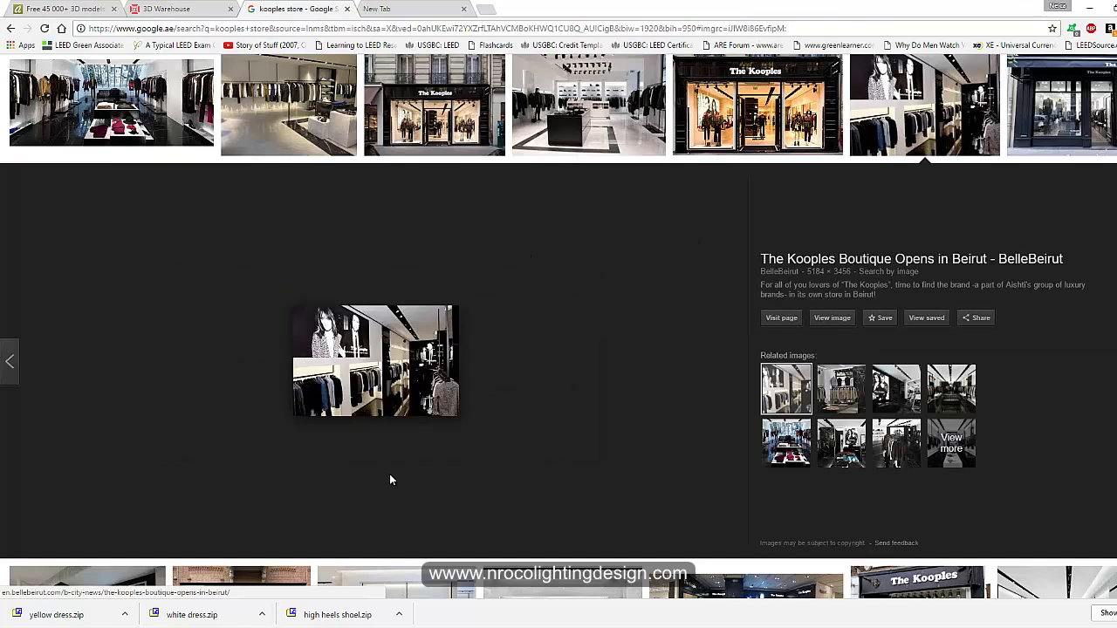
scroll(390, 495, "down", 3)
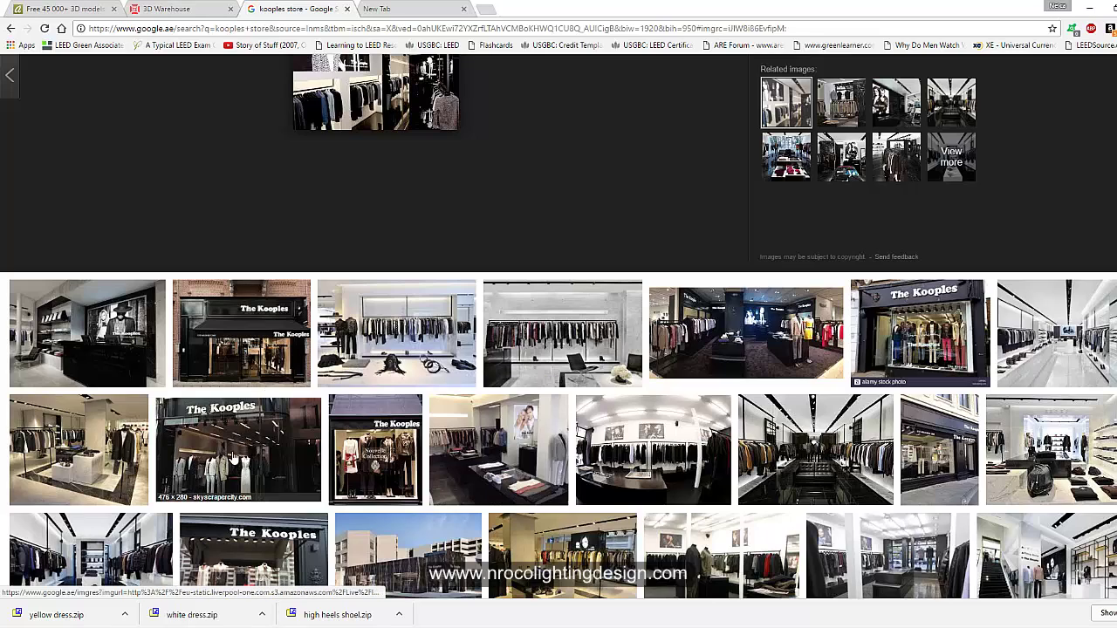
left_click(147, 459)
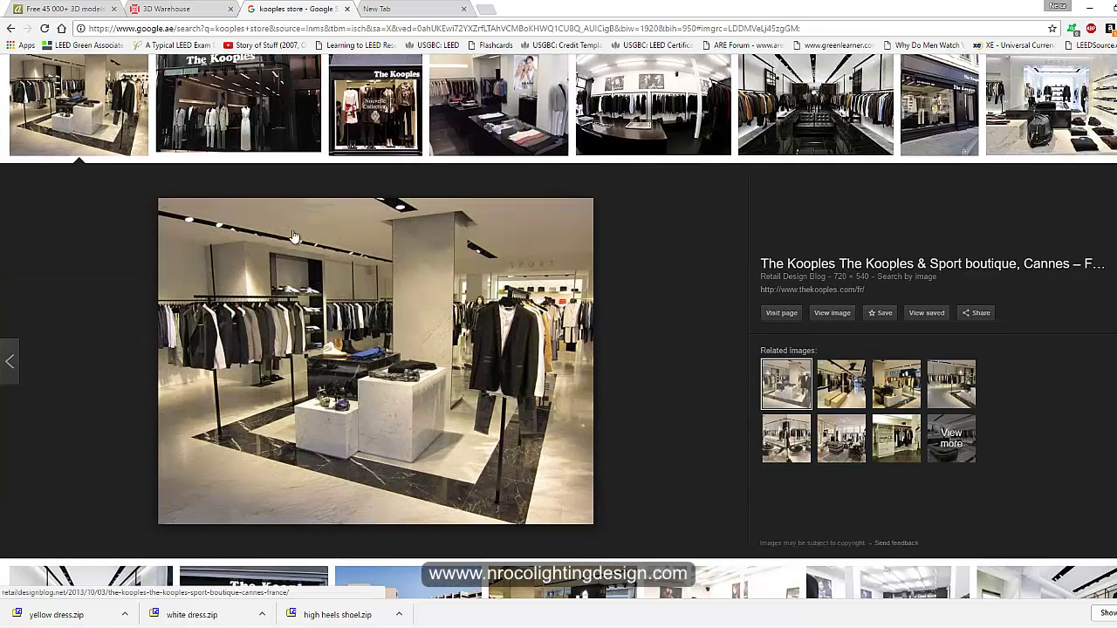
Return to the Archive3D Coat listing and download the flat dark jacket model into the 3d files folder as flat coat
left_click(179, 9)
left_click(80, 9)
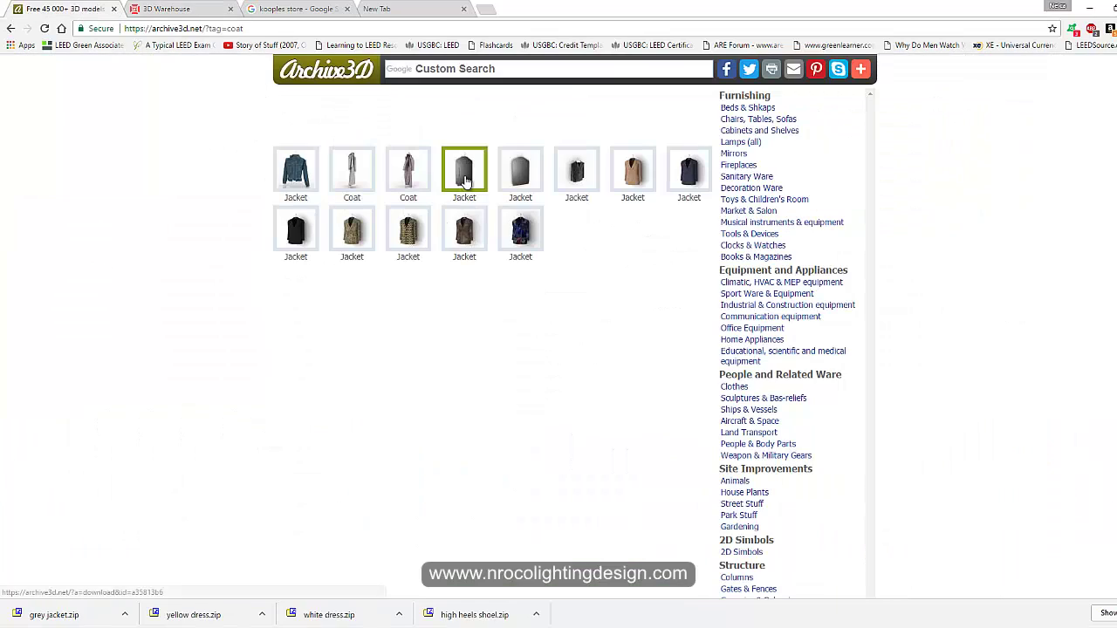
left_click(465, 181)
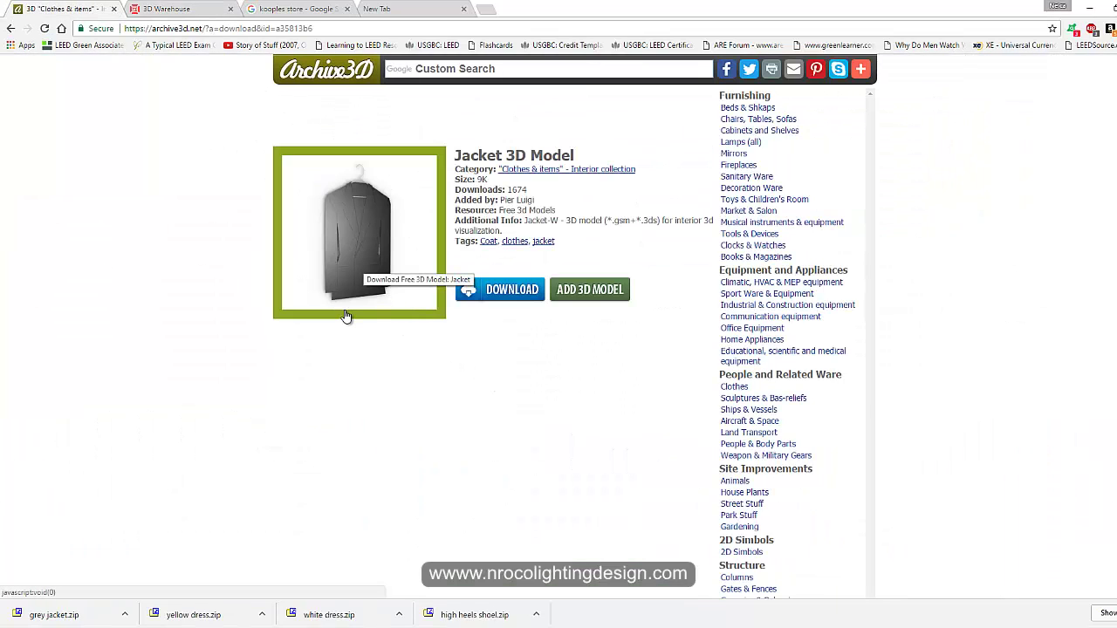
left_click(514, 299)
left_click(567, 307)
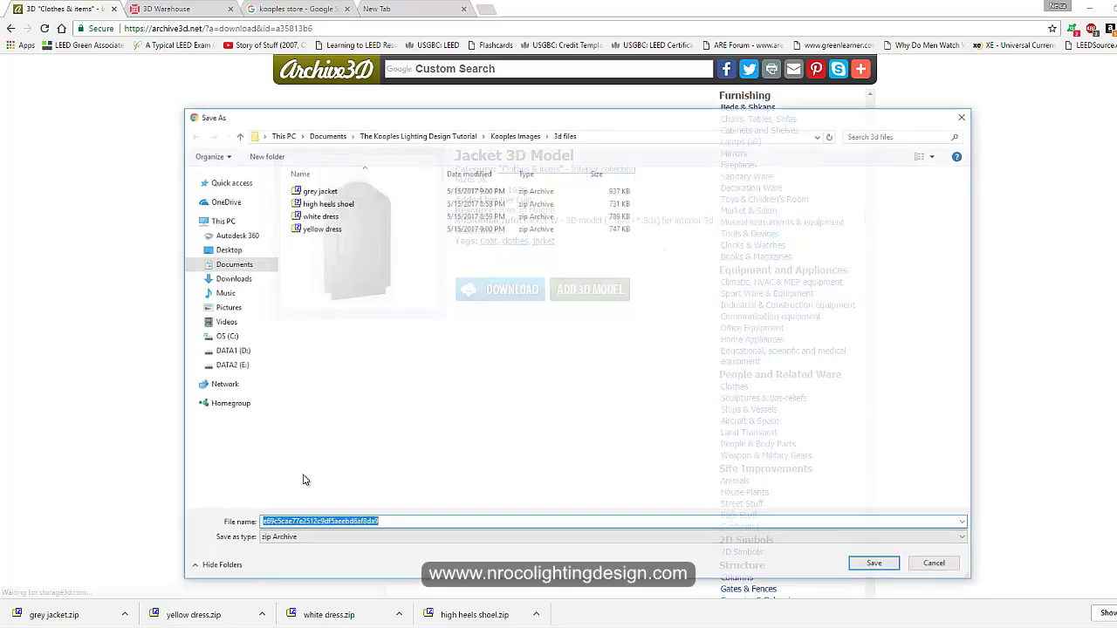
type("flat")
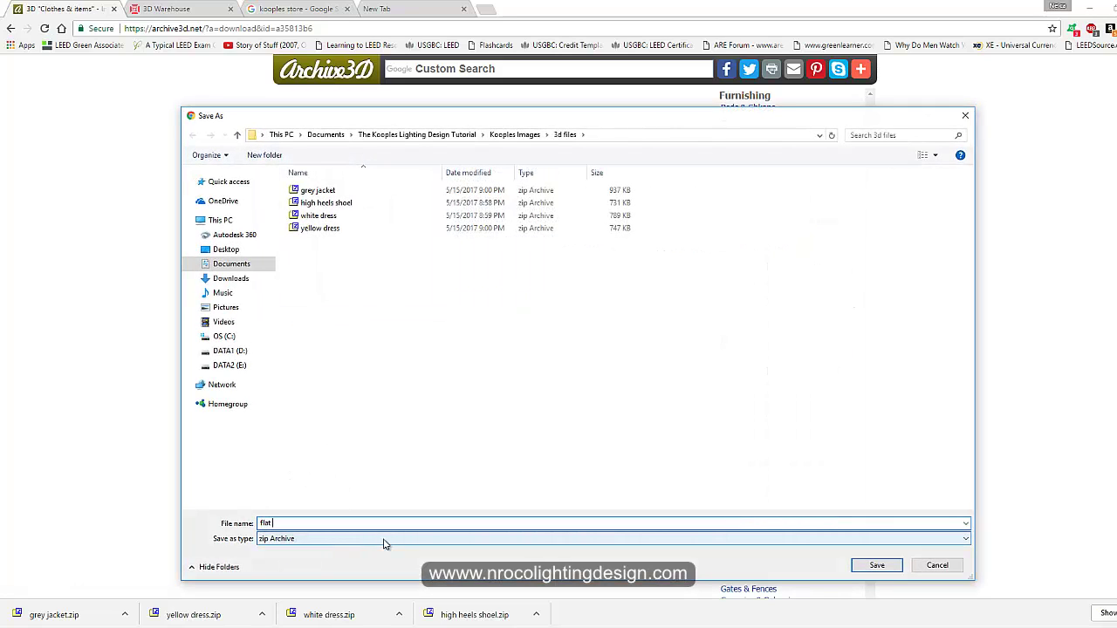
type(" coat")
key("Return")
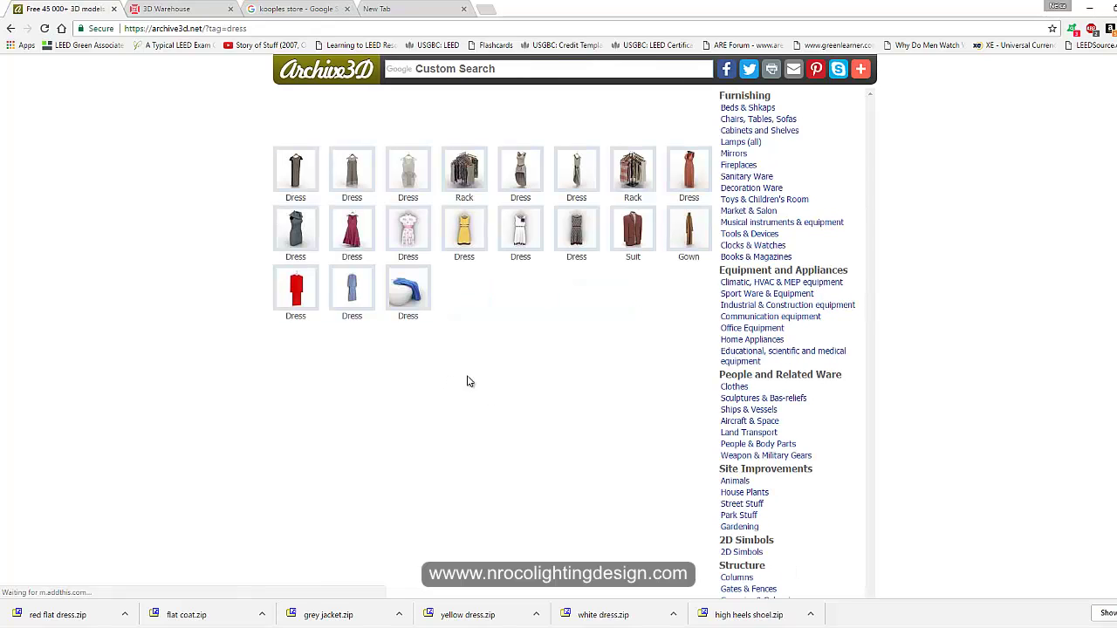
Switch to 3D Warehouse, search for dress and open the Dresses on clothes hangers model
left_click(170, 8)
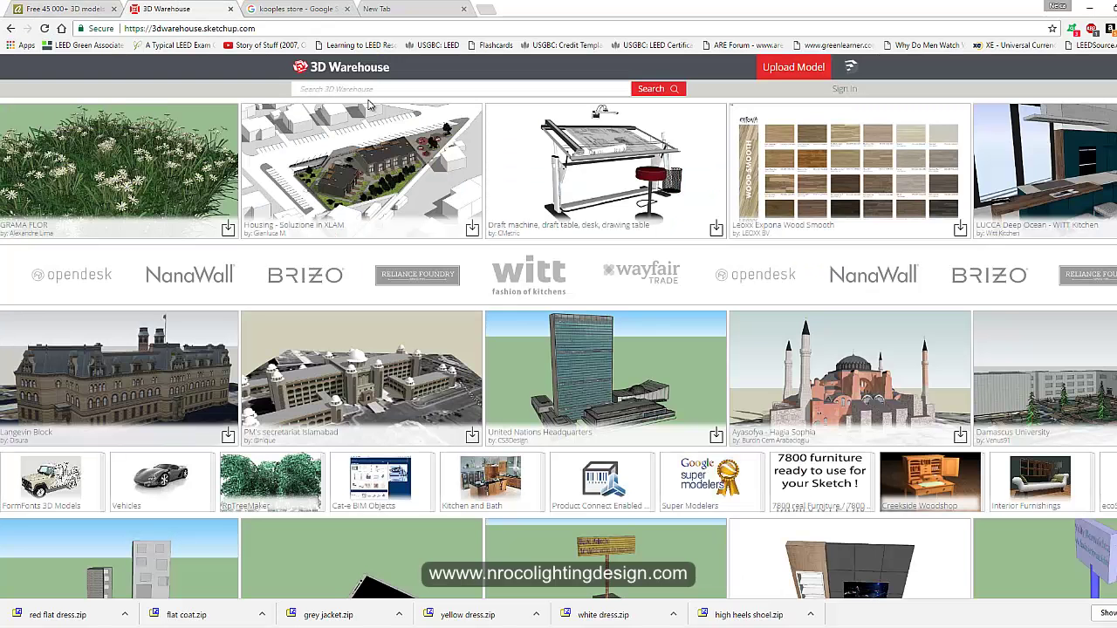
type("dress")
key("Return")
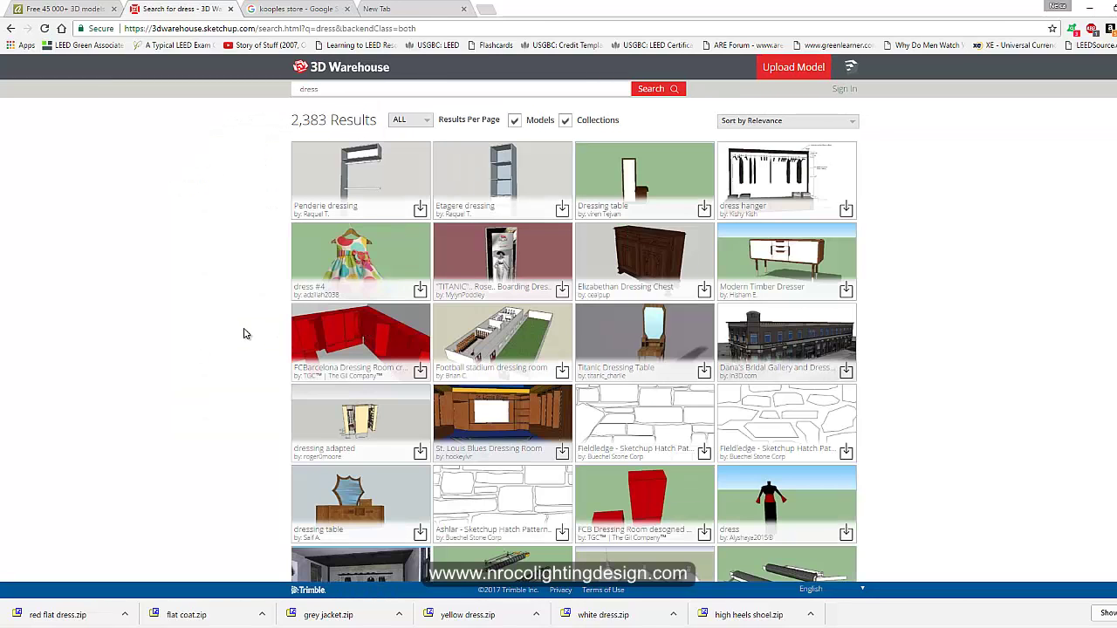
scroll(243, 332, "down", 3)
scroll(312, 419, "down", 6)
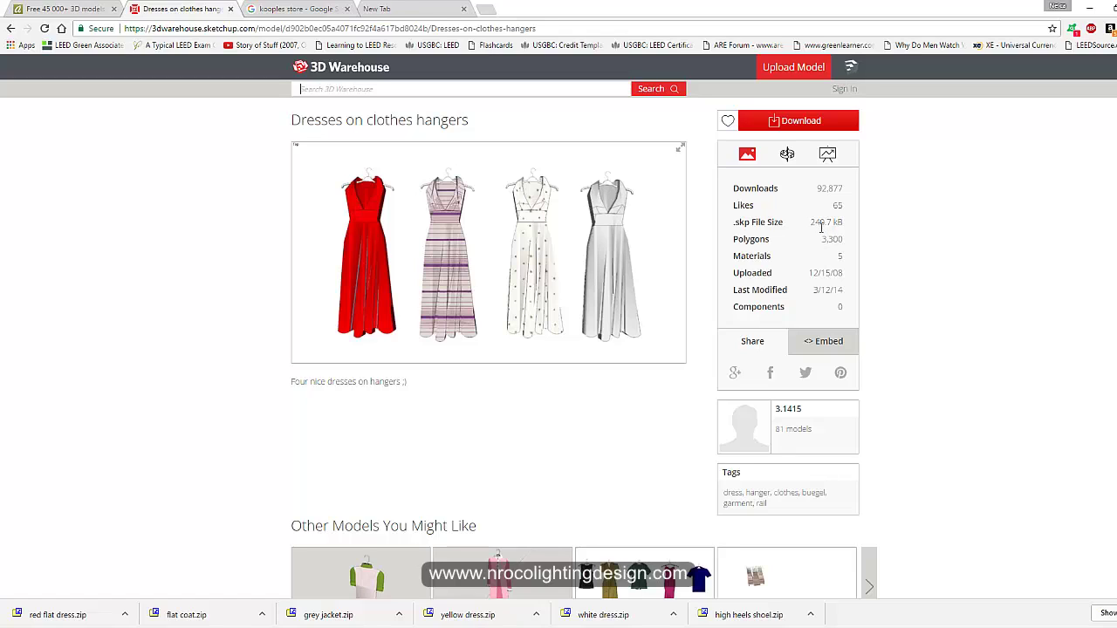
Download Dresses on clothes hangers as a SketchUp 2014 model into the 3d files folder, keeping the name dresses+on+hangers
left_click(800, 120)
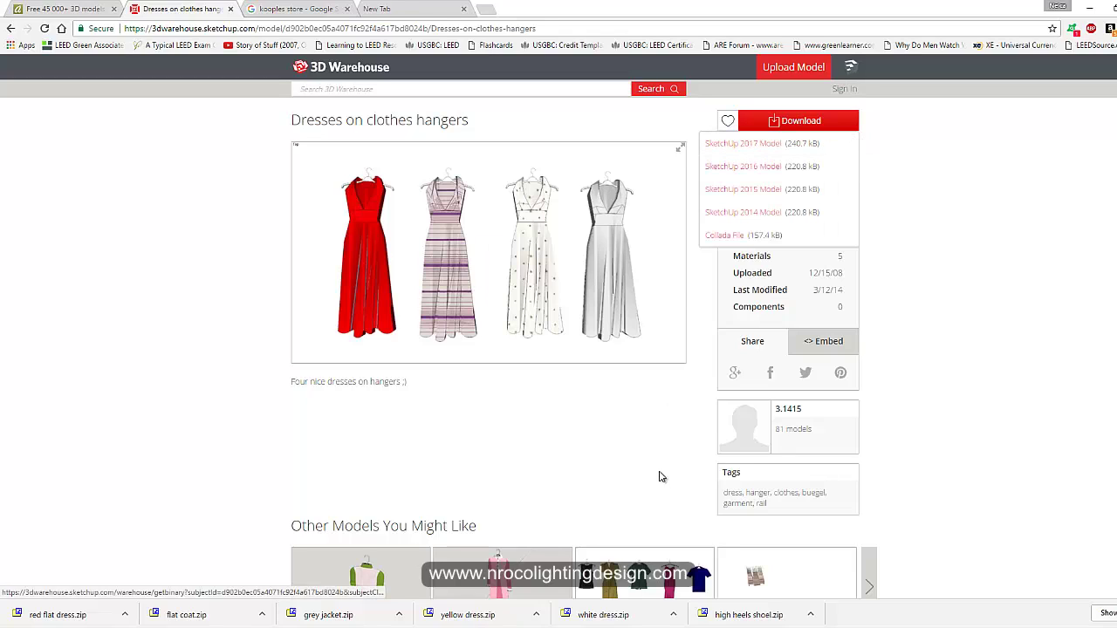
left_click(760, 213)
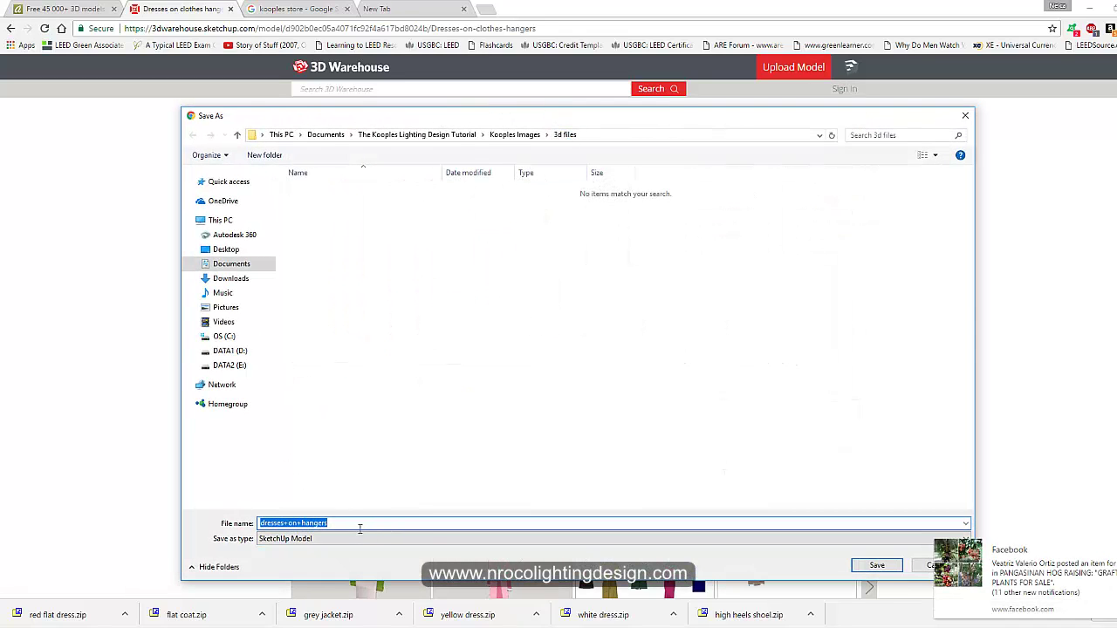
left_click(873, 565)
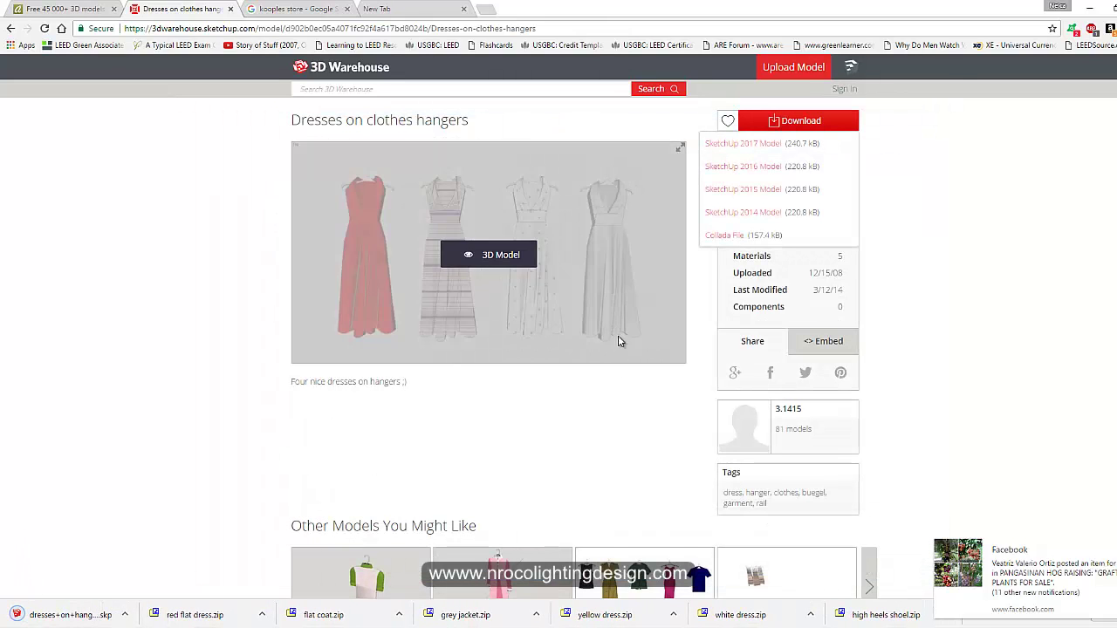
Search 3D Warehouse for coat and look through the results for usable clothing models
scroll(593, 471, "down", 2)
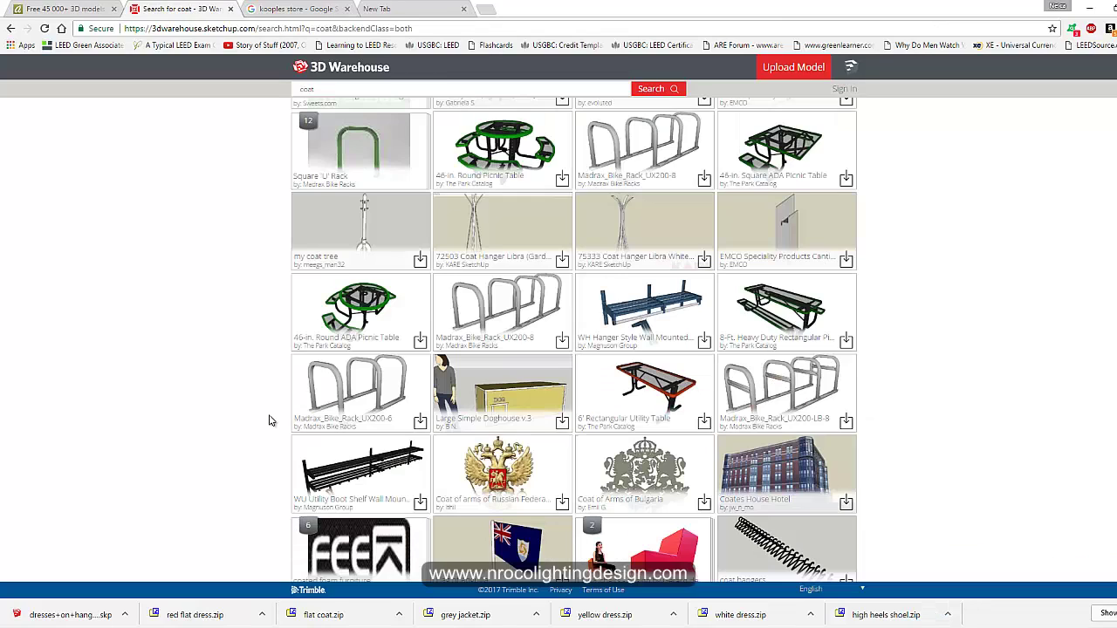
scroll(270, 419, "down", 5)
scroll(270, 419, "up", 1)
scroll(302, 233, "up", 3)
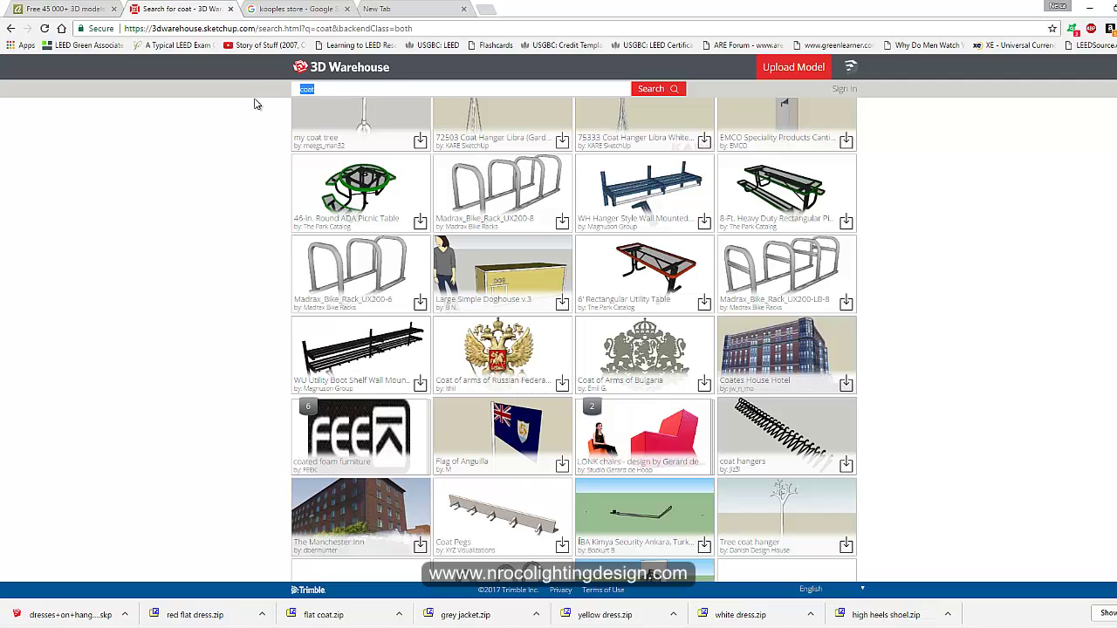
Search 3D Warehouse for clothes and open the Industrial clothing closet model
type("es")
key("Return")
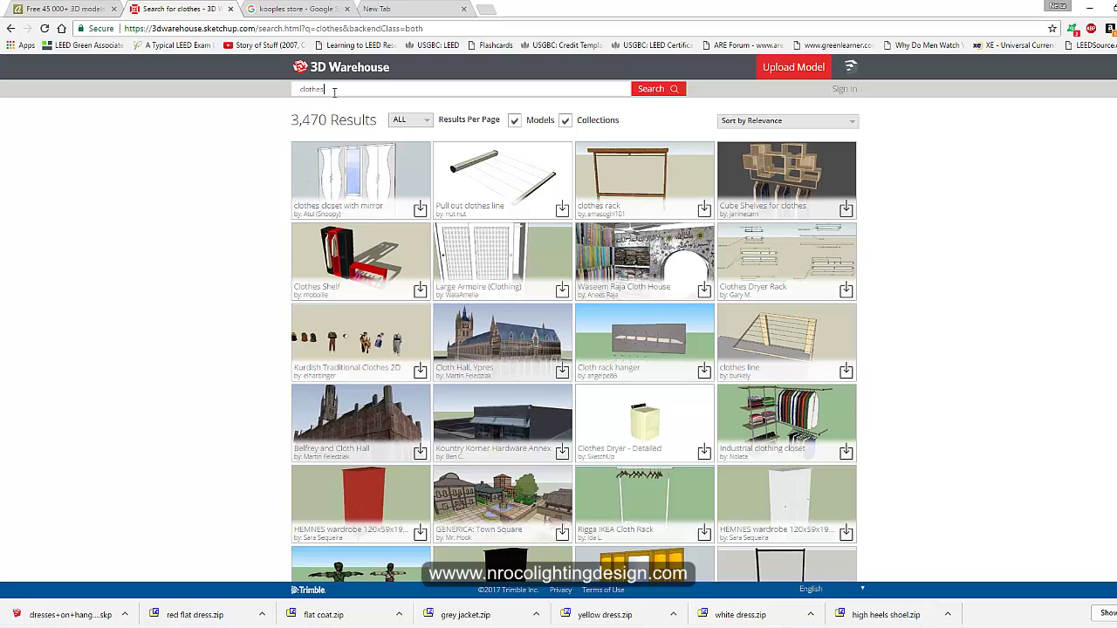
scroll(336, 319, "down", 6)
scroll(336, 319, "up", 5)
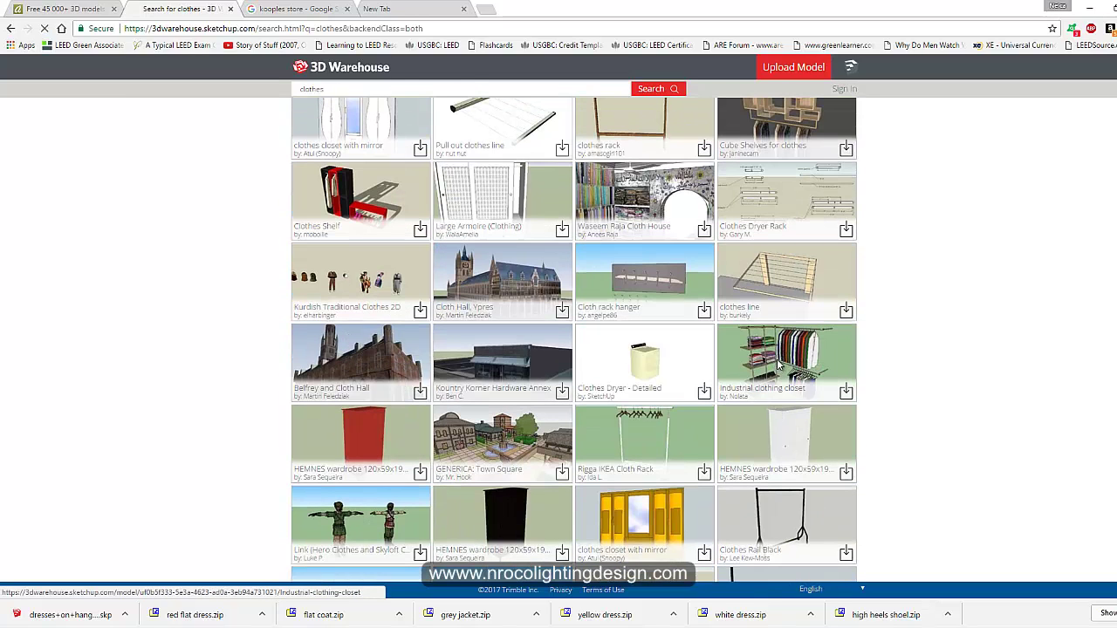
left_click(773, 403)
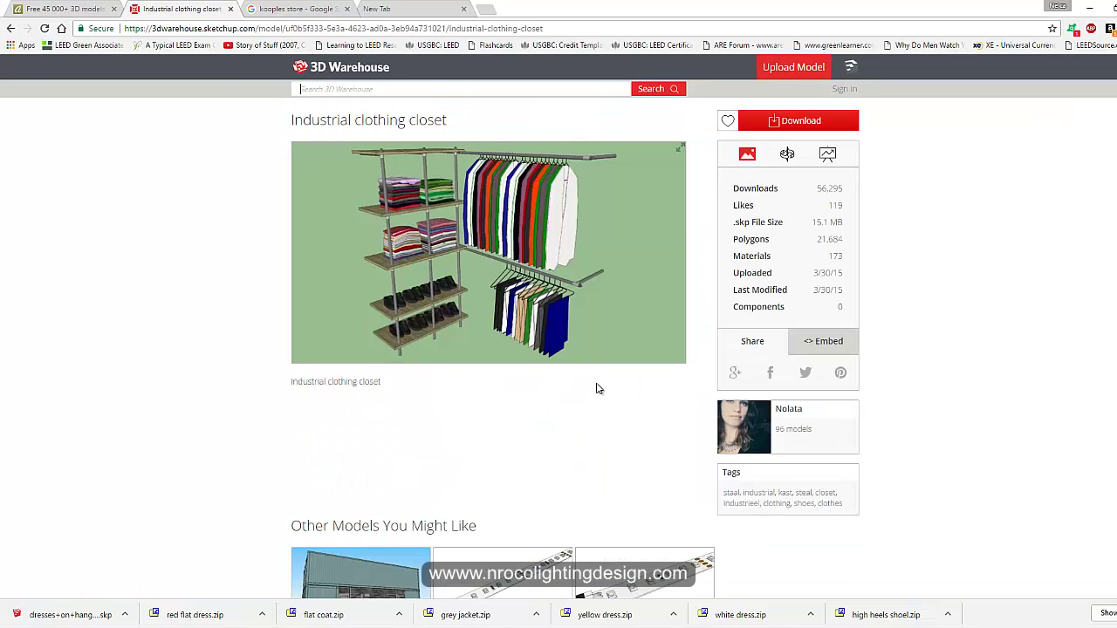
Download the Industrial clothing closet as a SketchUp 2014 model into the 3d files folder as industrial clothes
mouse_move(527, 207)
mouse_move(558, 360)
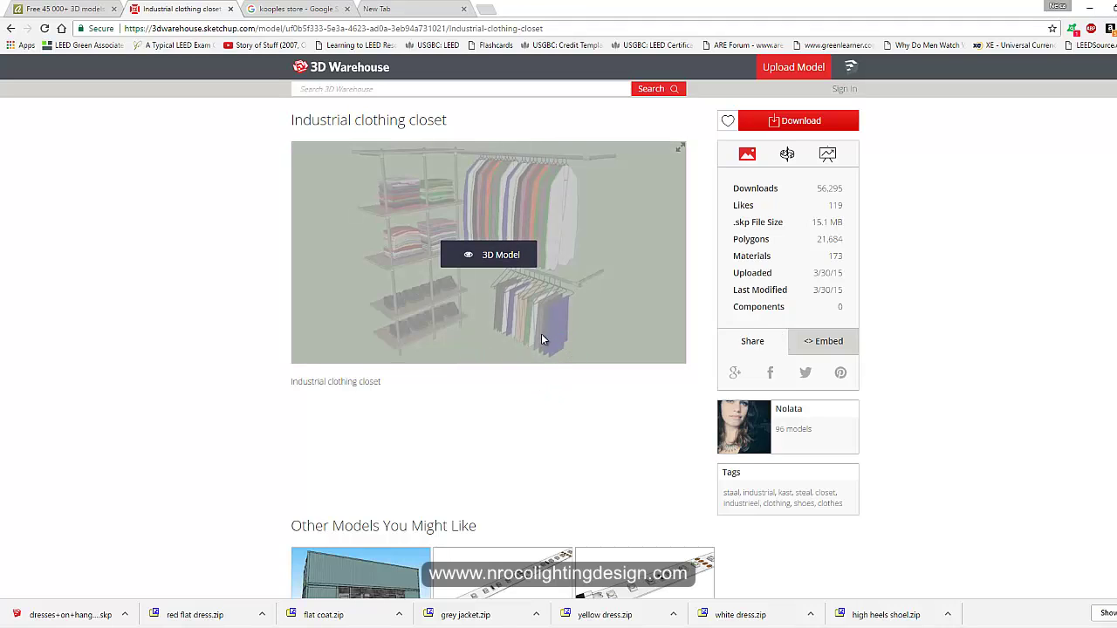
scroll(540, 344, "down", 4)
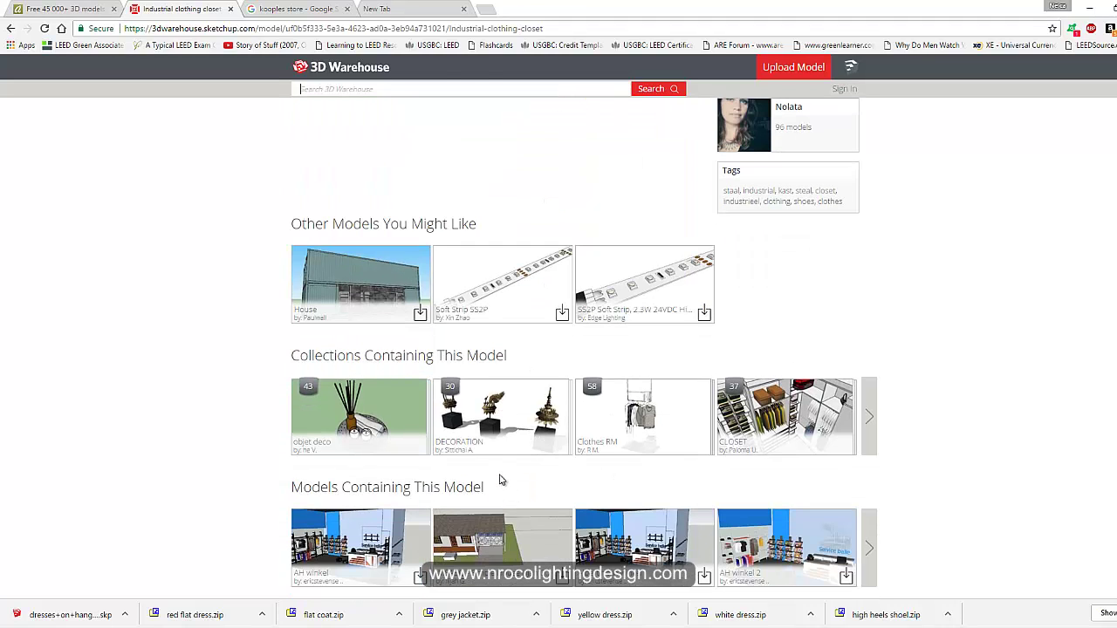
scroll(503, 478, "up", 2)
scroll(574, 434, "up", 2)
left_click(793, 124)
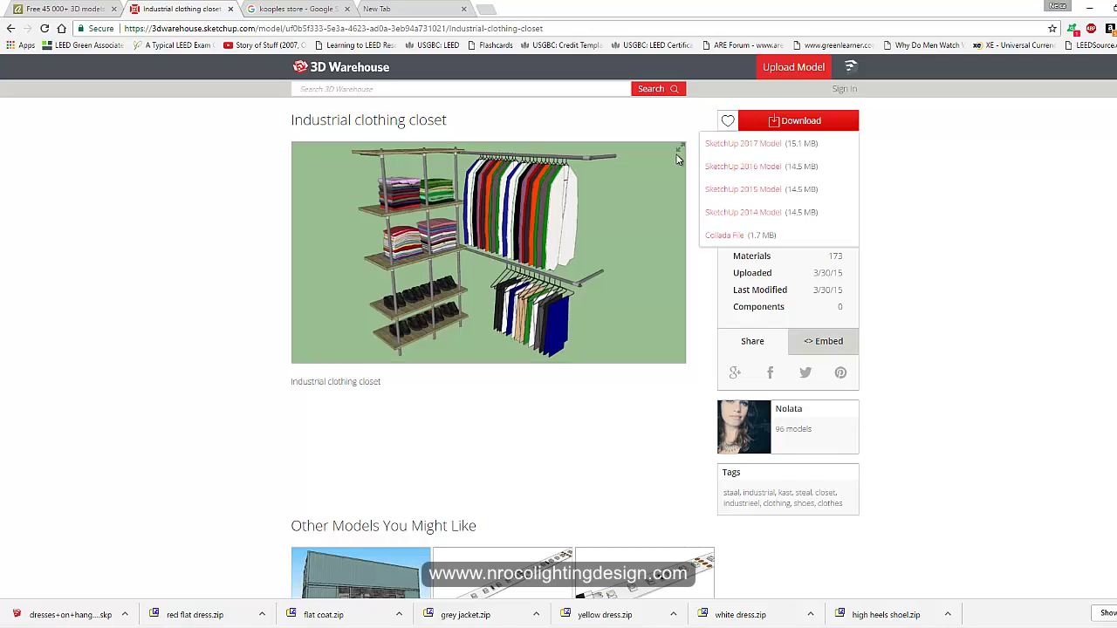
left_click(733, 212)
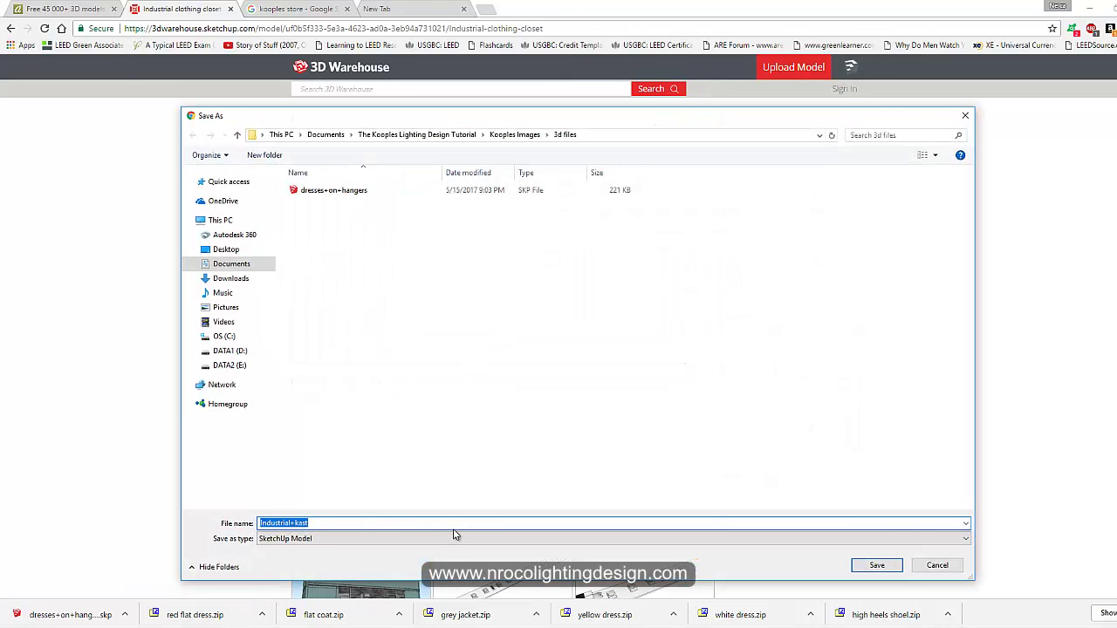
left_click(352, 524)
key("Return")
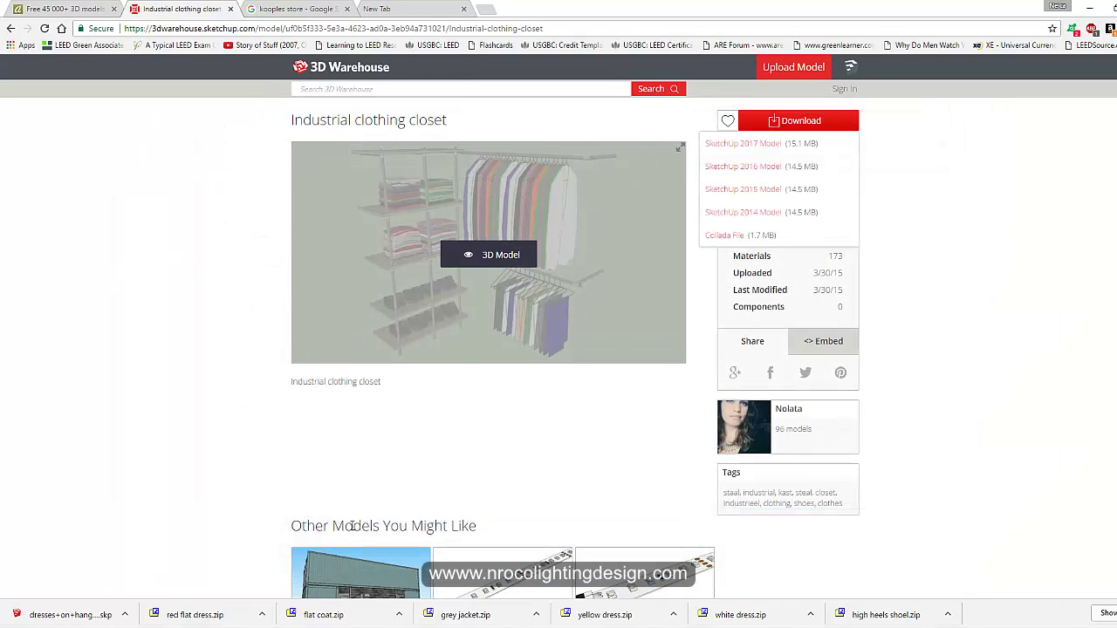
Search 3D Warehouse for t-shirt and open the Stack of Plain T-shirts - Heavy Duty model
scroll(353, 276, "down", 4)
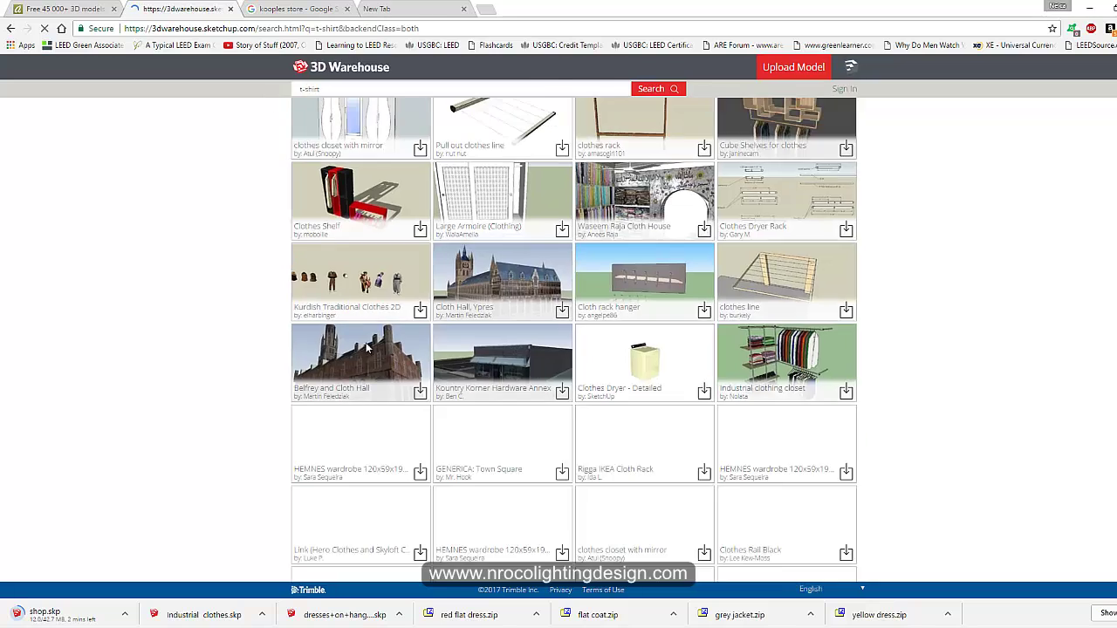
key("Return")
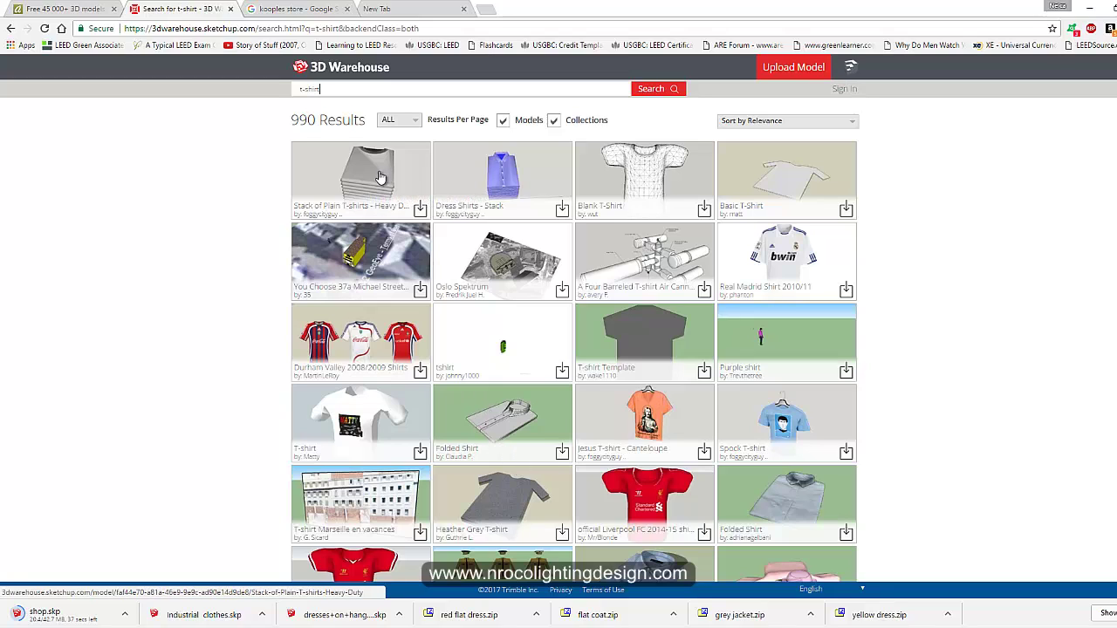
left_click(391, 373)
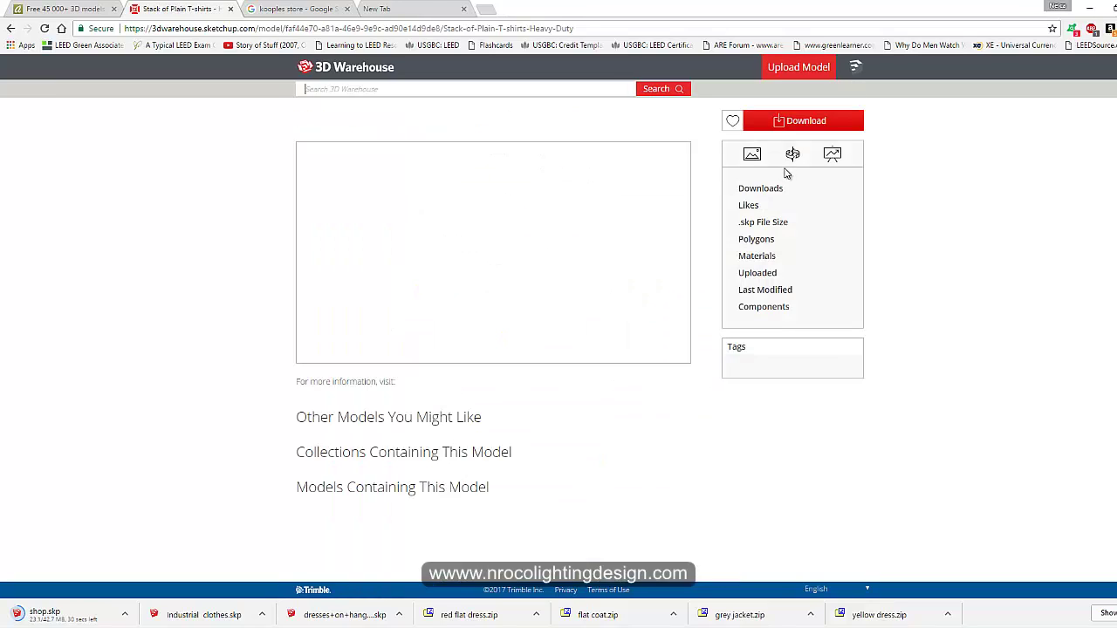
Download the stack of plain T-shirts as a SketchUp 2014 model into the 3d files folder as folded t-shirts
left_click(799, 124)
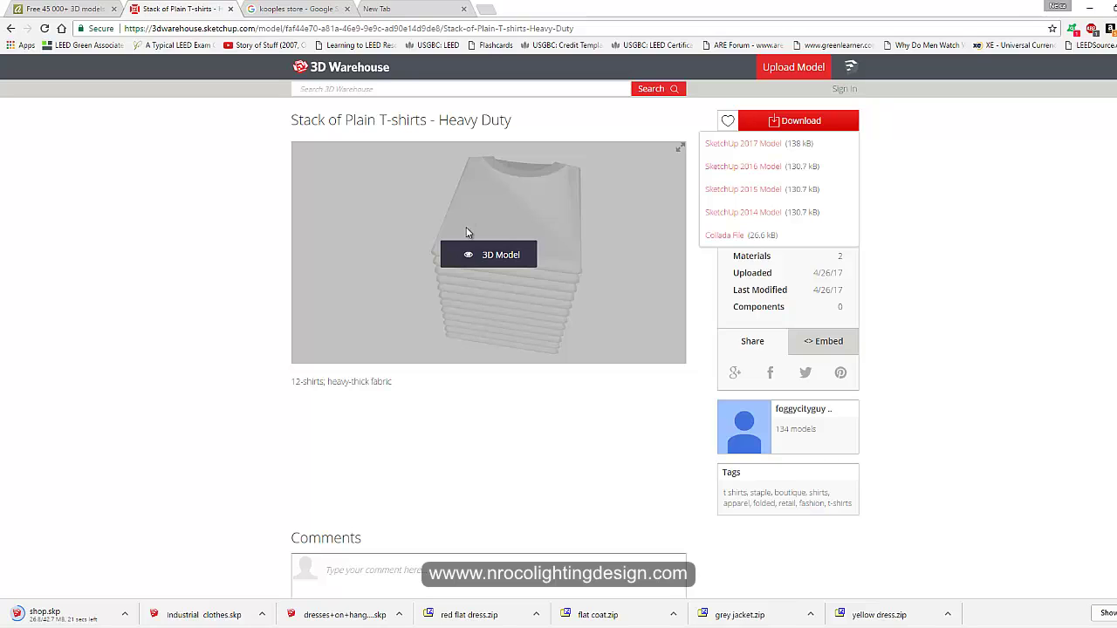
left_click(737, 218)
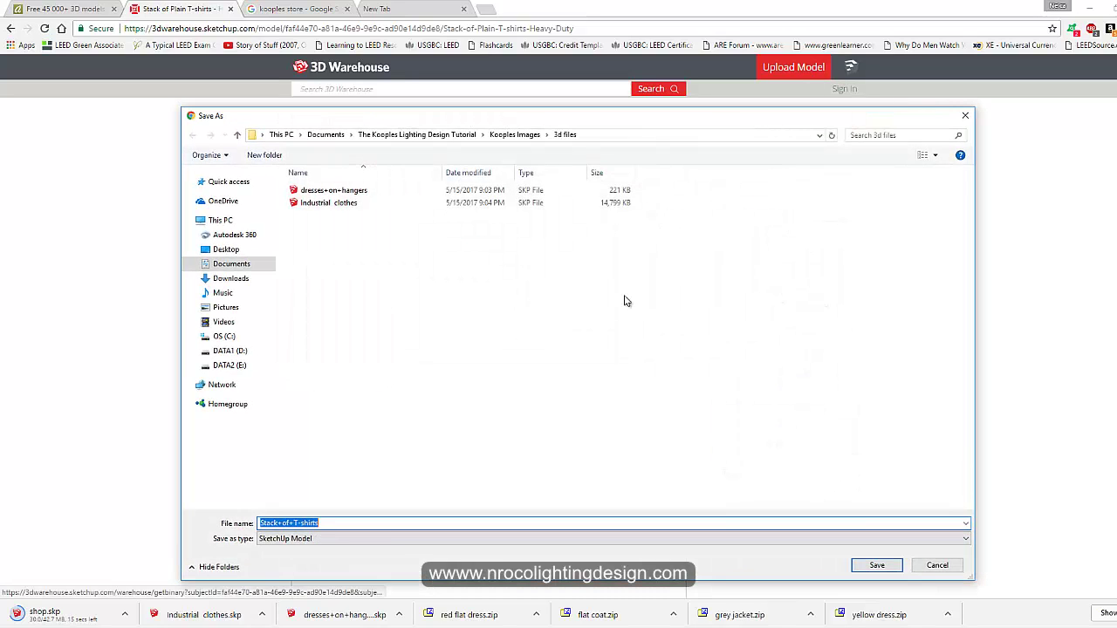
type("folded t")
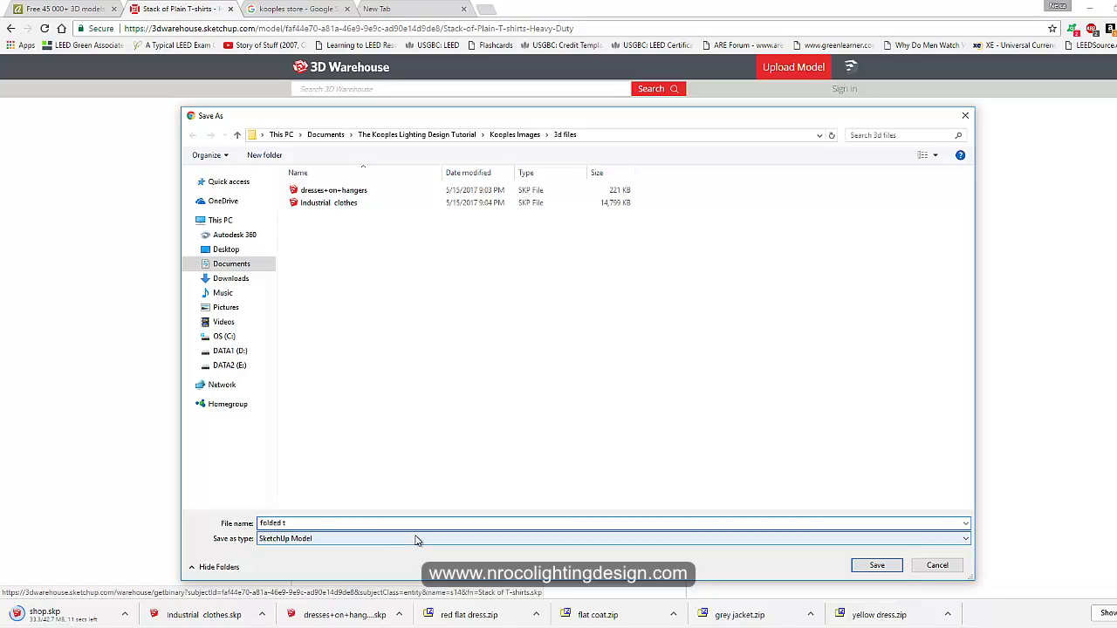
key("Return")
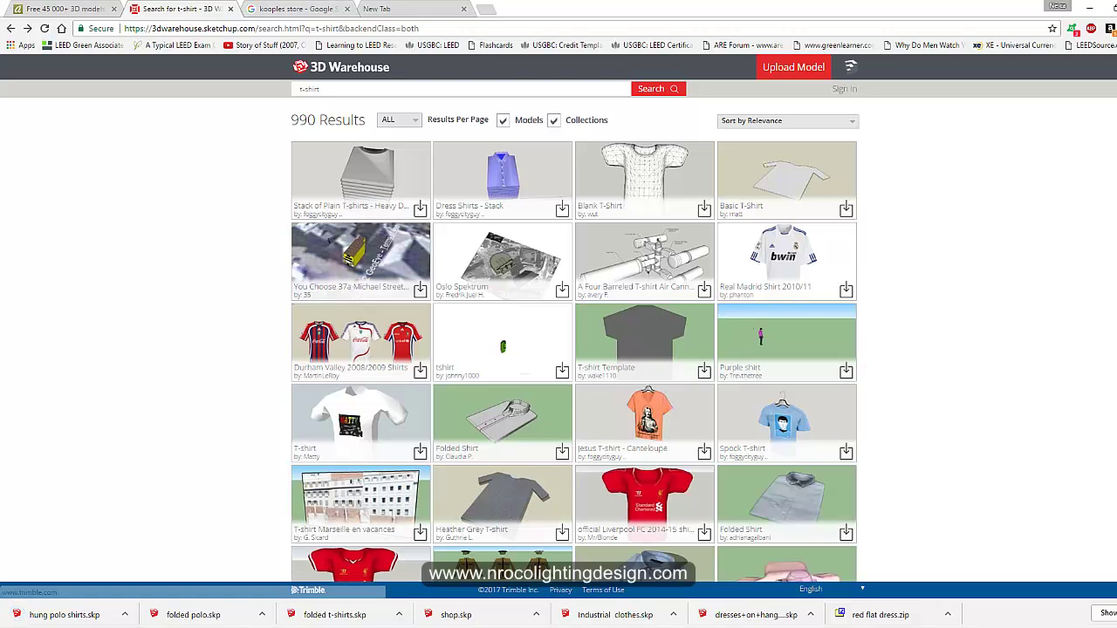
Look through the t-shirt search results for further shirt models suited to the store
scroll(367, 454, "down", 6)
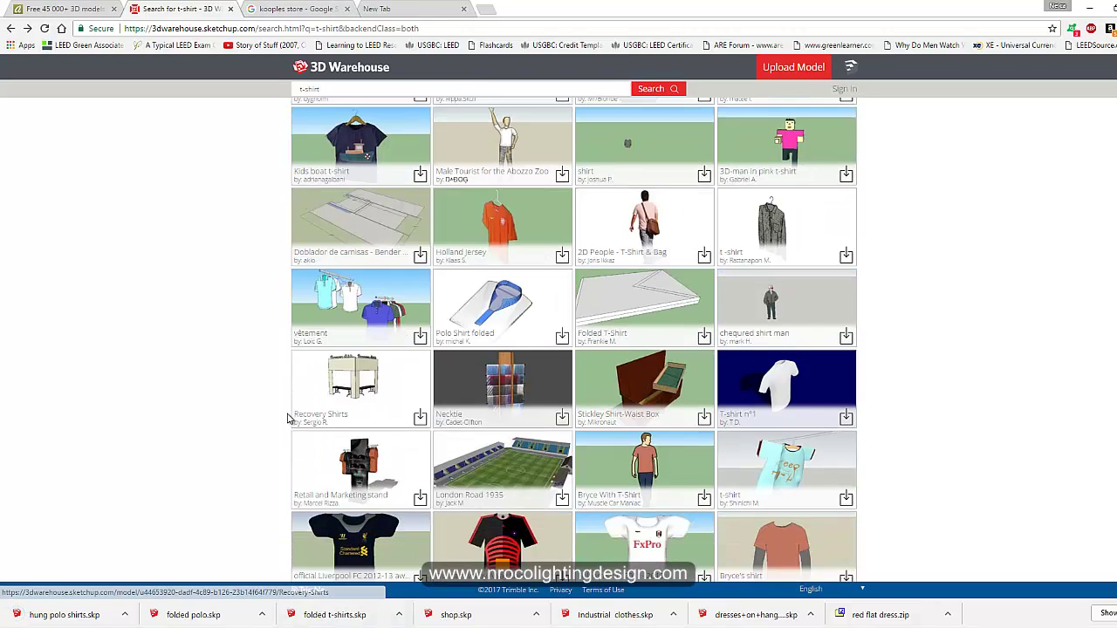
scroll(288, 418, "down", 8)
scroll(281, 443, "up", 5)
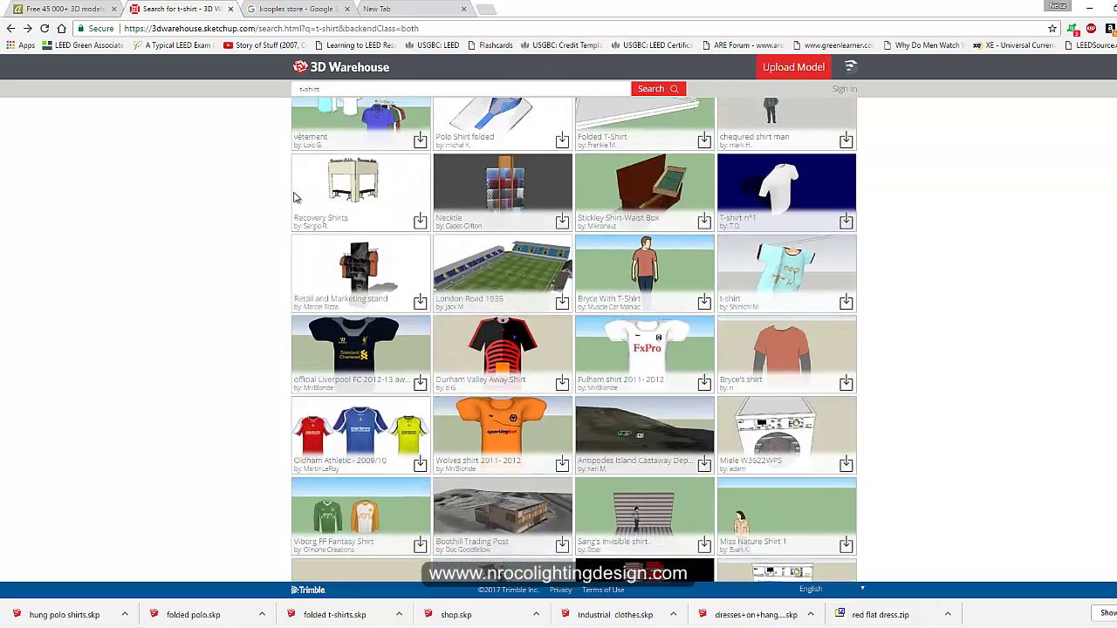
Search 3D Warehouse for pants clothing and download the model of trousers hung on rails as hanging pants
scroll(294, 197, "down", 10)
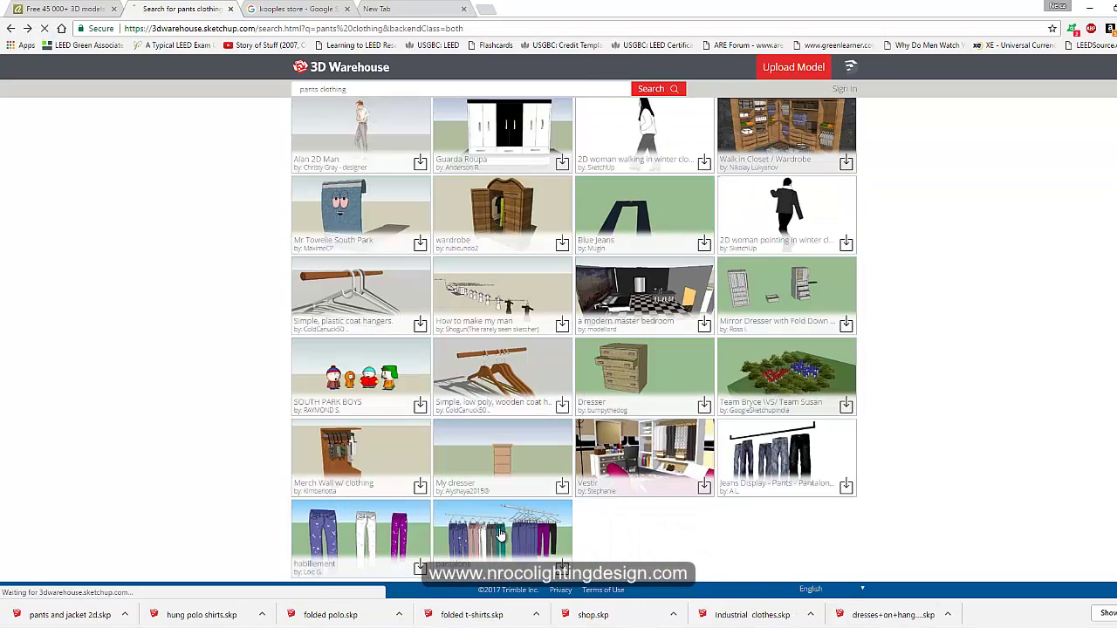
left_click(451, 529)
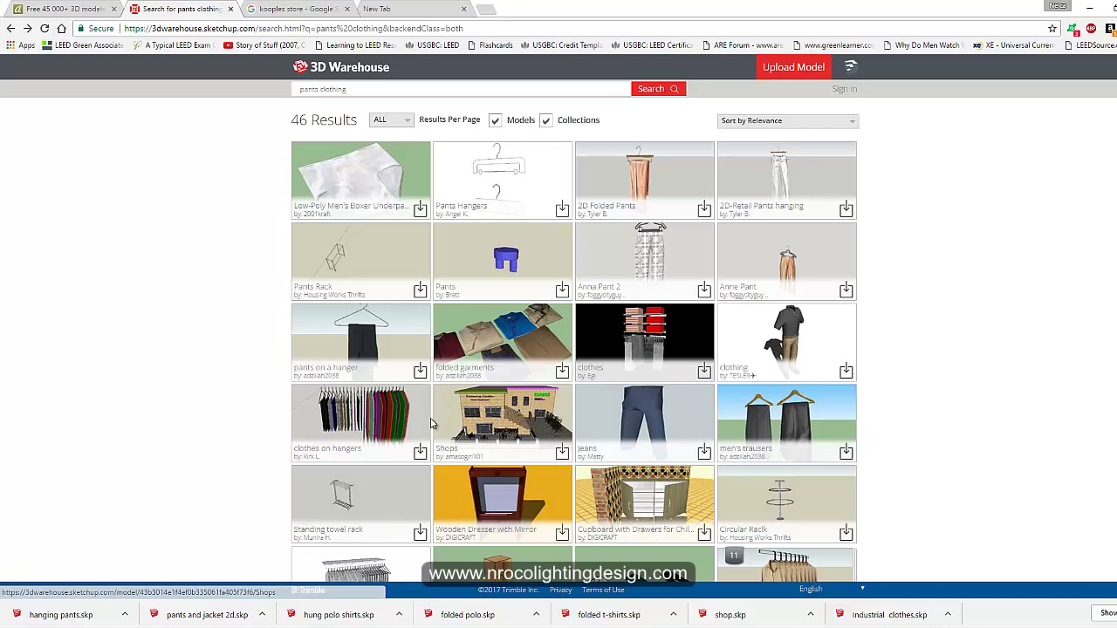
Open the downloaded hanging pants model in SketchUp and dismiss the file version notice
scroll(430, 427, "down", 3)
scroll(433, 450, "down", 3)
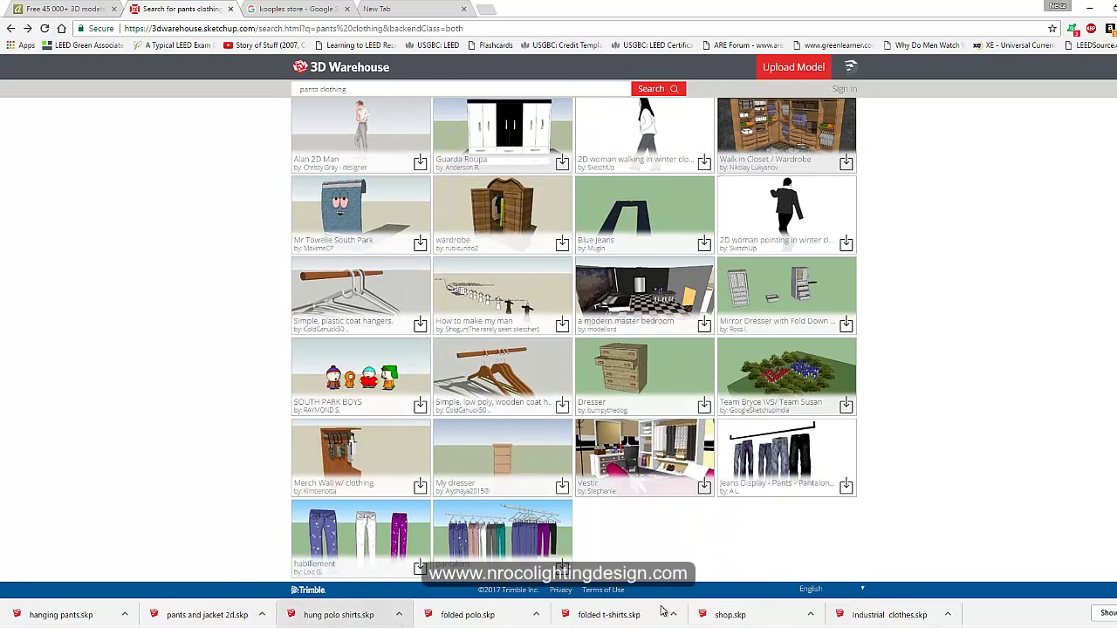
left_click(35, 614)
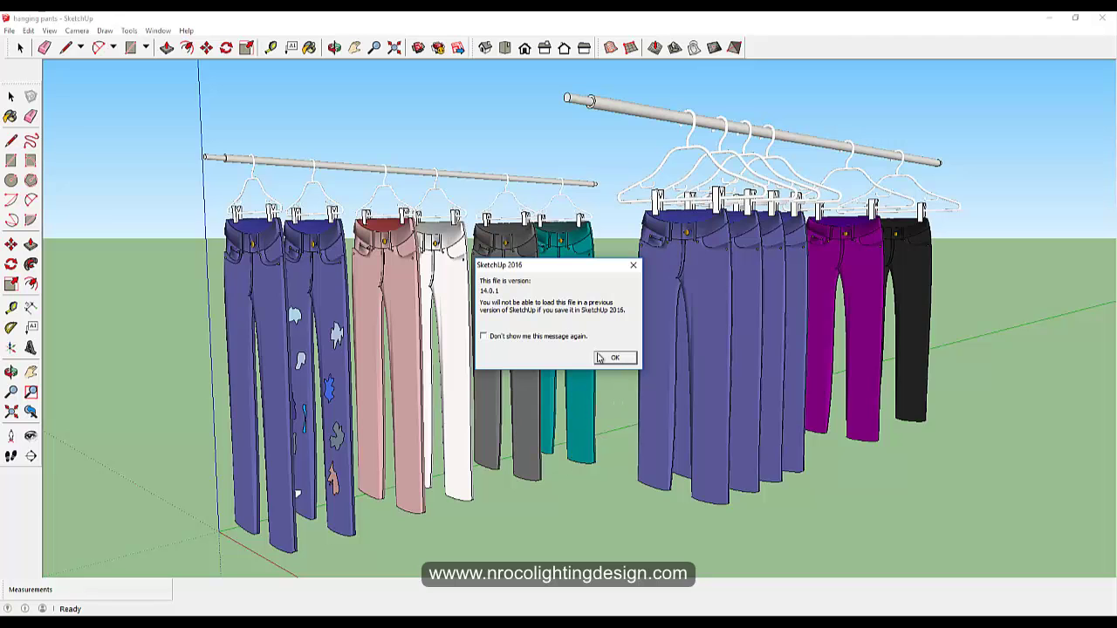
left_click(614, 358)
scroll(549, 299, "down", 4)
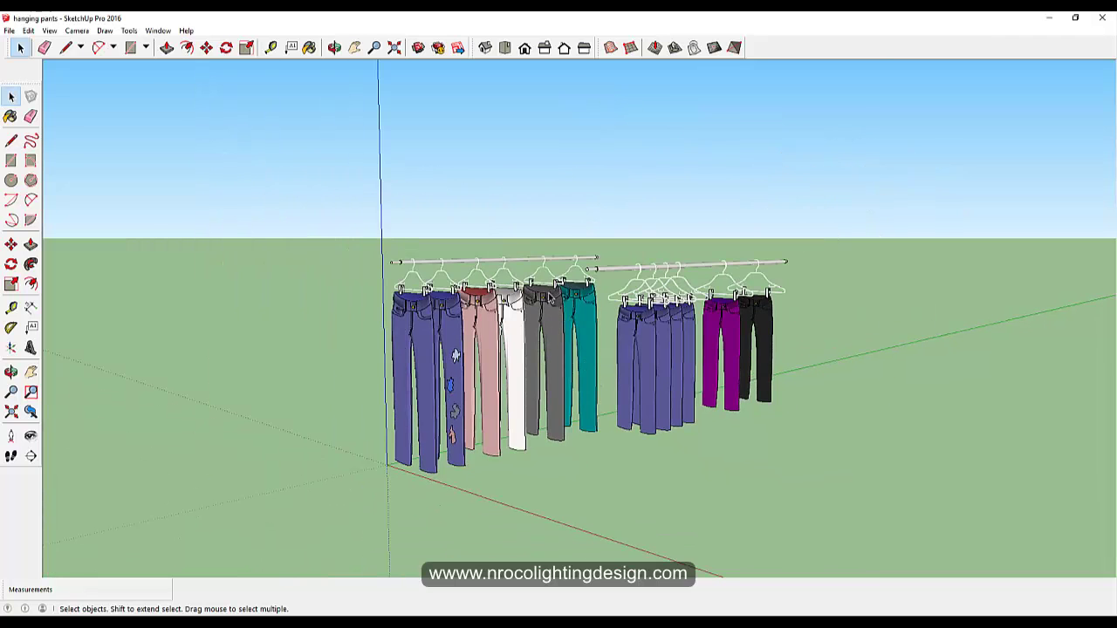
Examine the two rails of hanging trousers from several angles and distances
left_click(334, 47)
left_click_drag(524, 366, 542, 396)
scroll(541, 392, "up", 4)
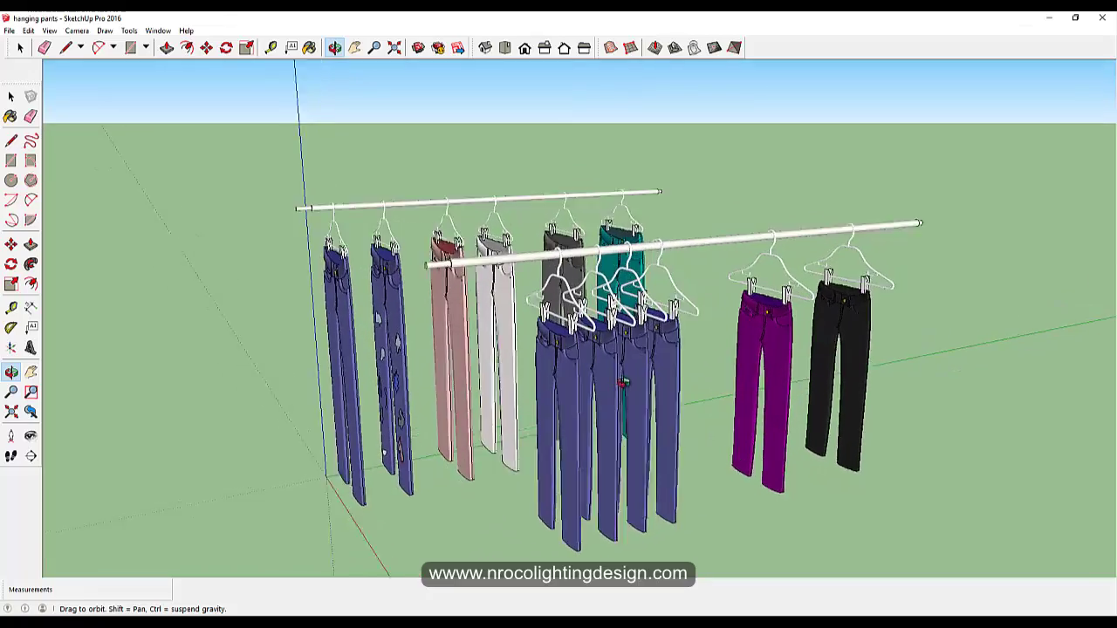
left_click_drag(531, 350, 492, 379)
scroll(479, 417, "down", 4)
left_click_drag(479, 416, 614, 381)
scroll(401, 386, "up", 3)
scroll(407, 386, "down", 3)
middle_click_drag(407, 386, 406, 429)
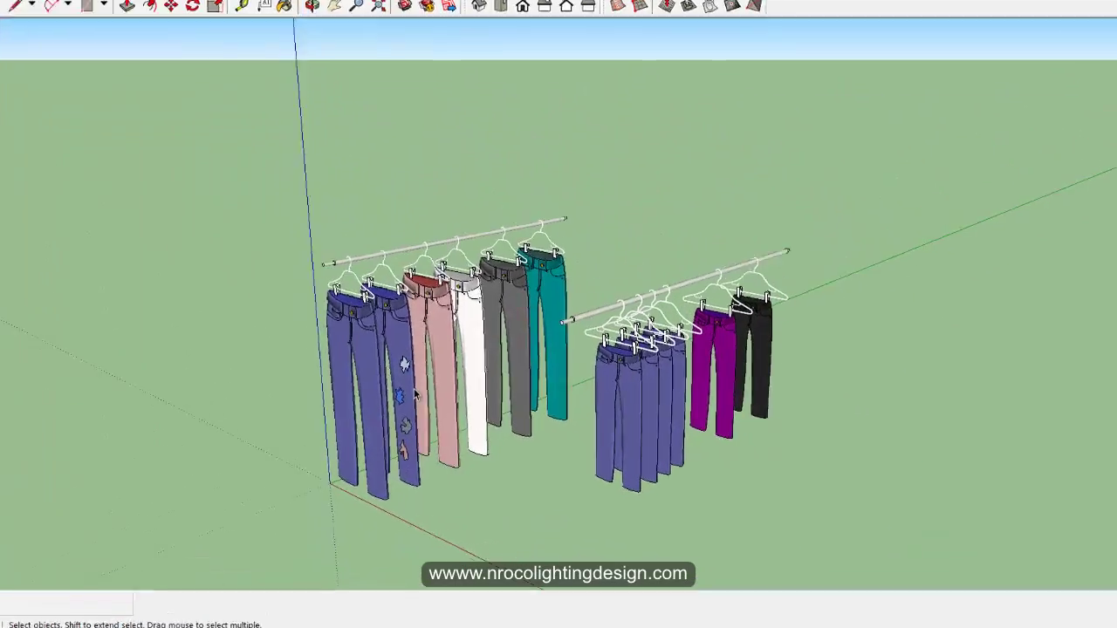
Explode the group of trousers on the rail nearest the origin, including its nested group, into separately selectable pieces
left_click(414, 394)
right_click(413, 386)
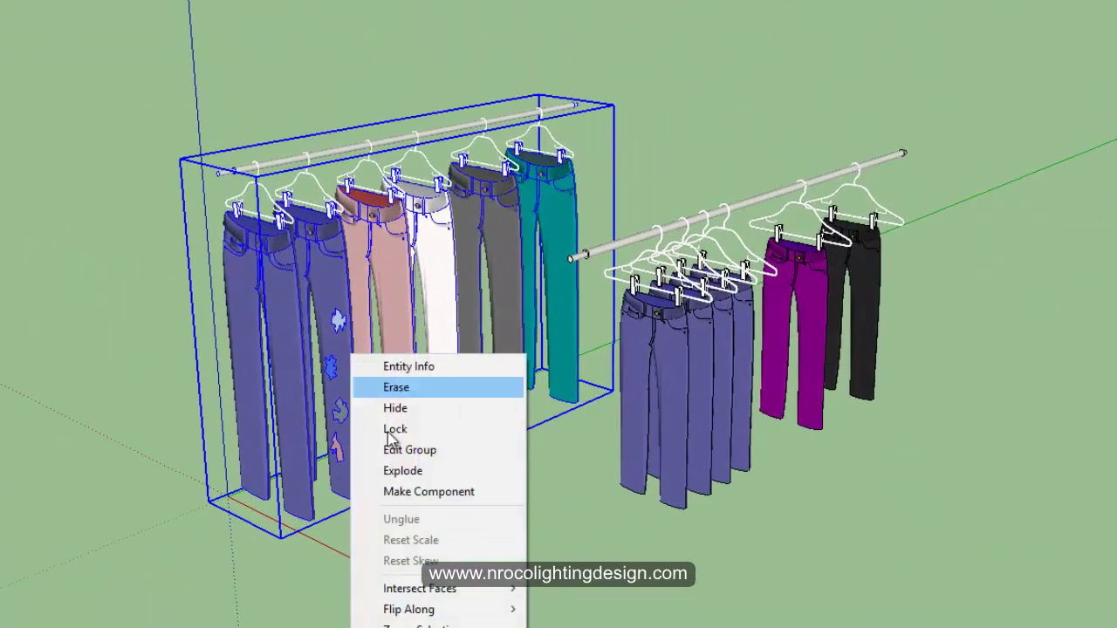
left_click(402, 470)
left_click(142, 407)
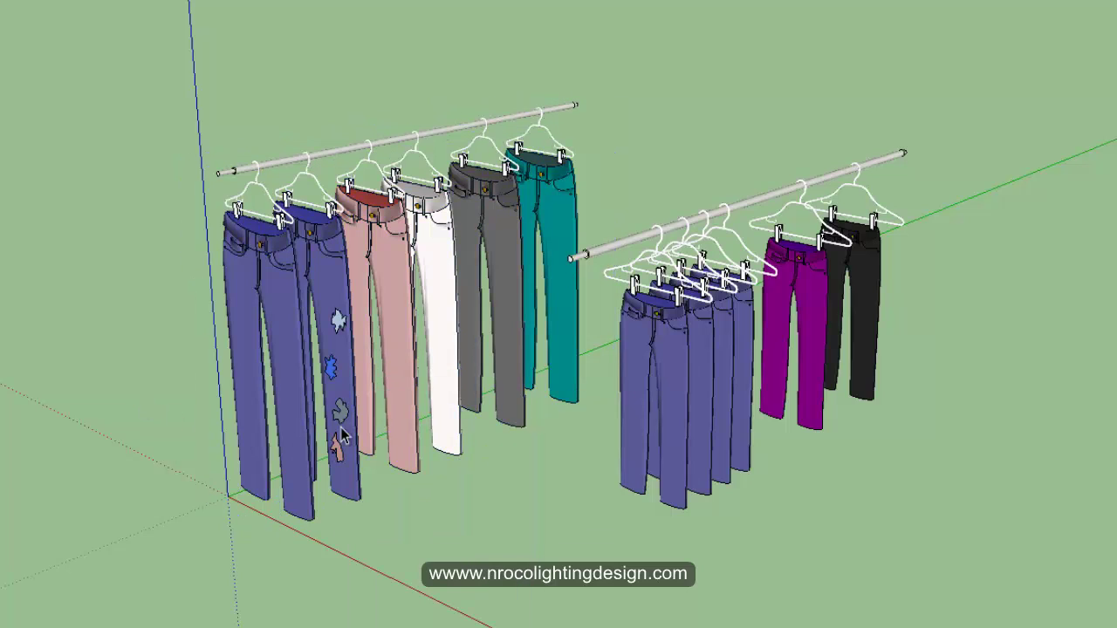
right_click(271, 291)
right_click(272, 258)
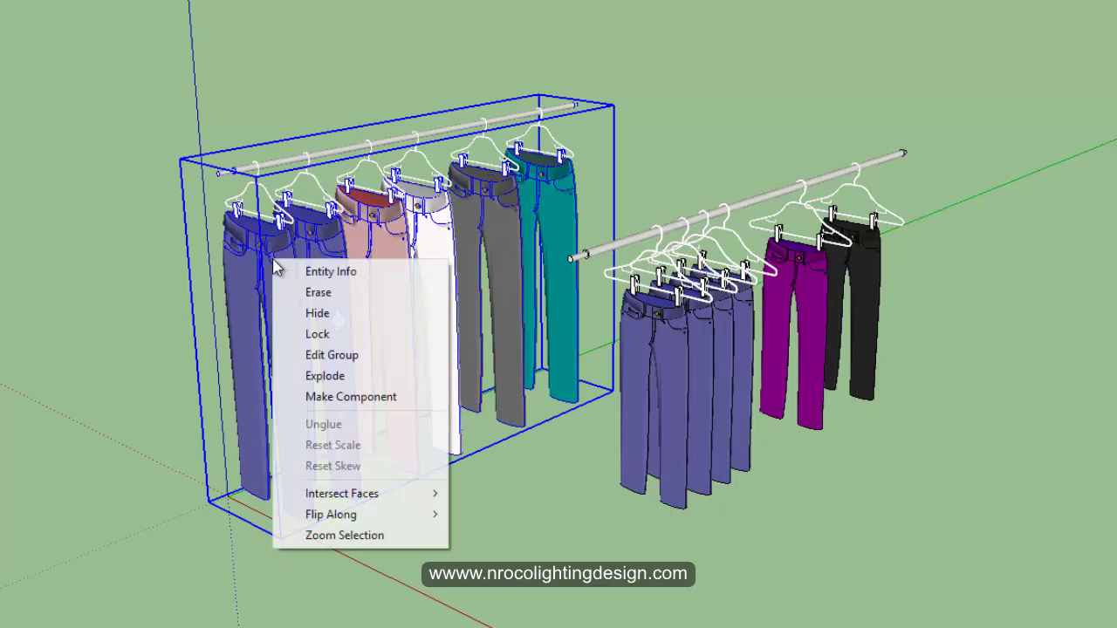
left_click(367, 375)
left_click(454, 523)
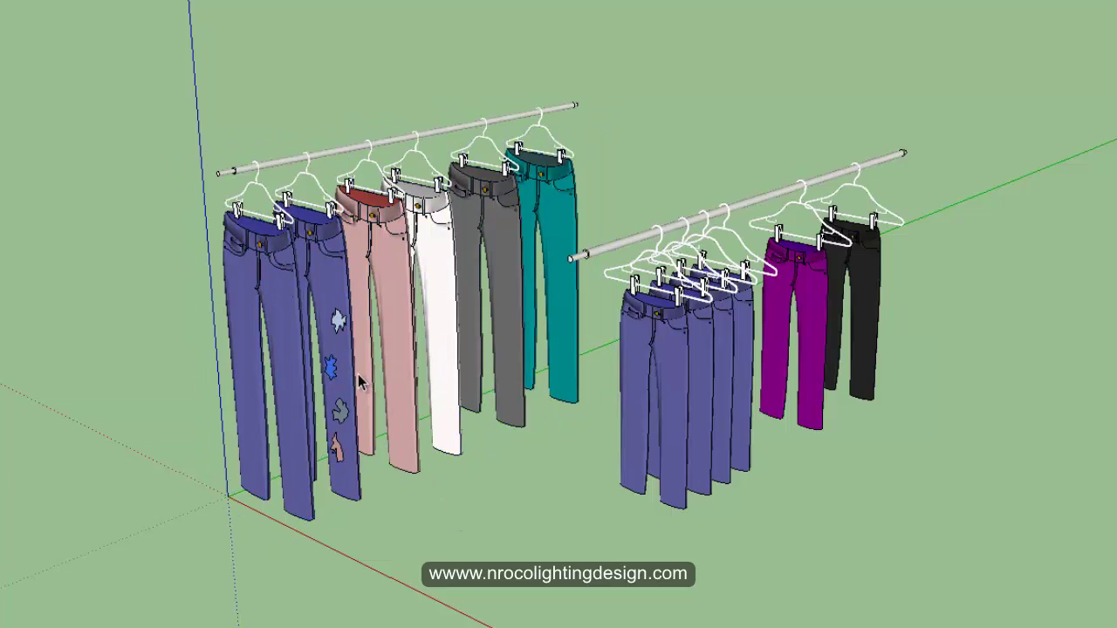
Delete the patched blue, pink, white, grey and teal trousers from the exploded rail, keeping the plain blue pair
left_click(358, 379)
key("Delete")
left_click(373, 365)
key("Delete")
left_click(446, 284)
key("Delete")
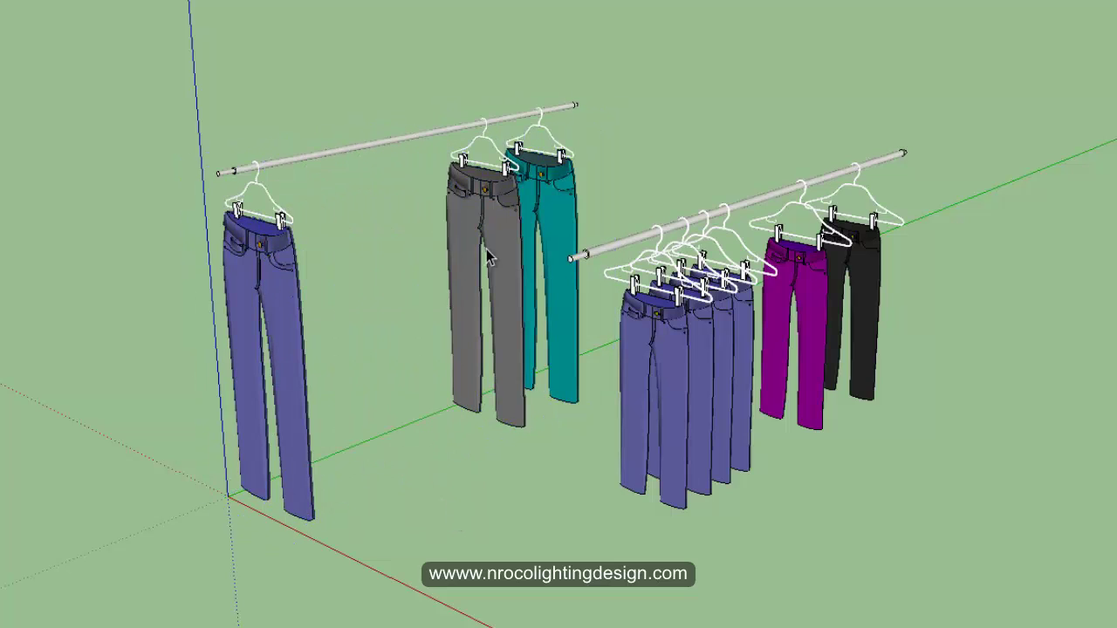
left_click(489, 249)
key("Delete")
left_click(548, 199)
key("Delete")
Delete the empty rail above the plain blue trousers and the entire second rack of trousers
left_click(487, 126)
key("Delete")
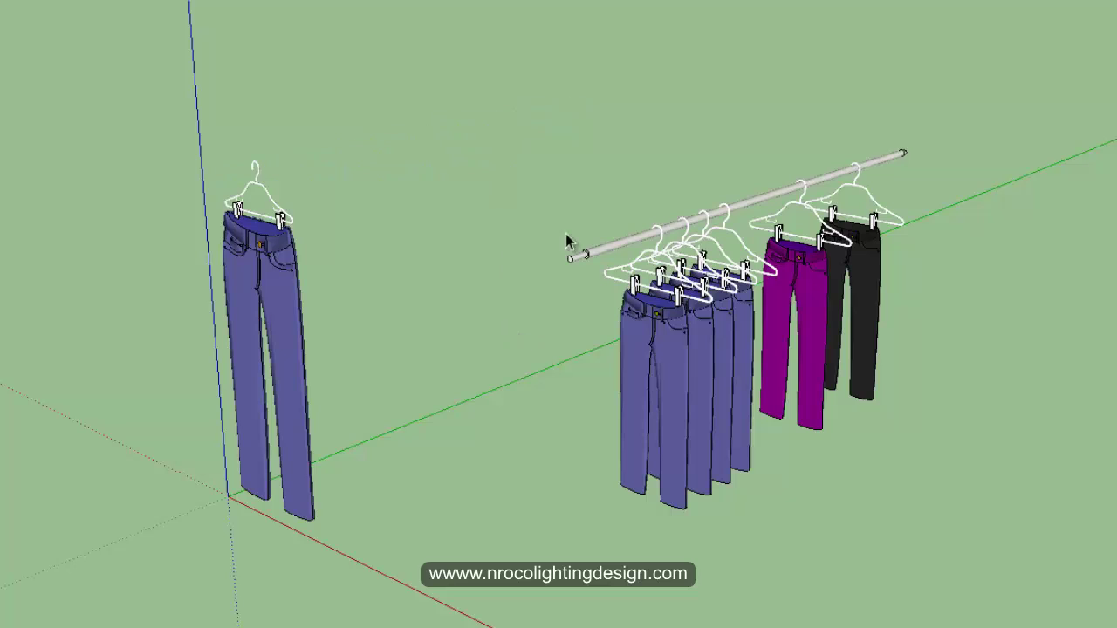
left_click_drag(521, 49, 1082, 589)
middle_click_drag(1082, 589, 957, 532)
key("Delete")
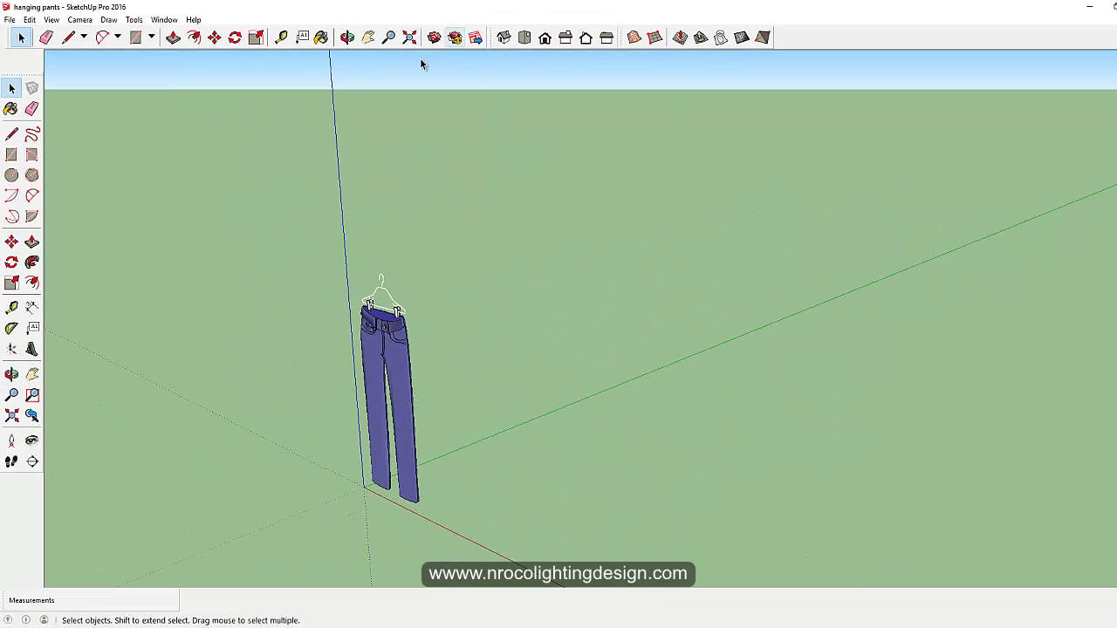
Inspect the single pair of plain blue trousers and its hanger from several angles
left_click(410, 38)
left_click(346, 38)
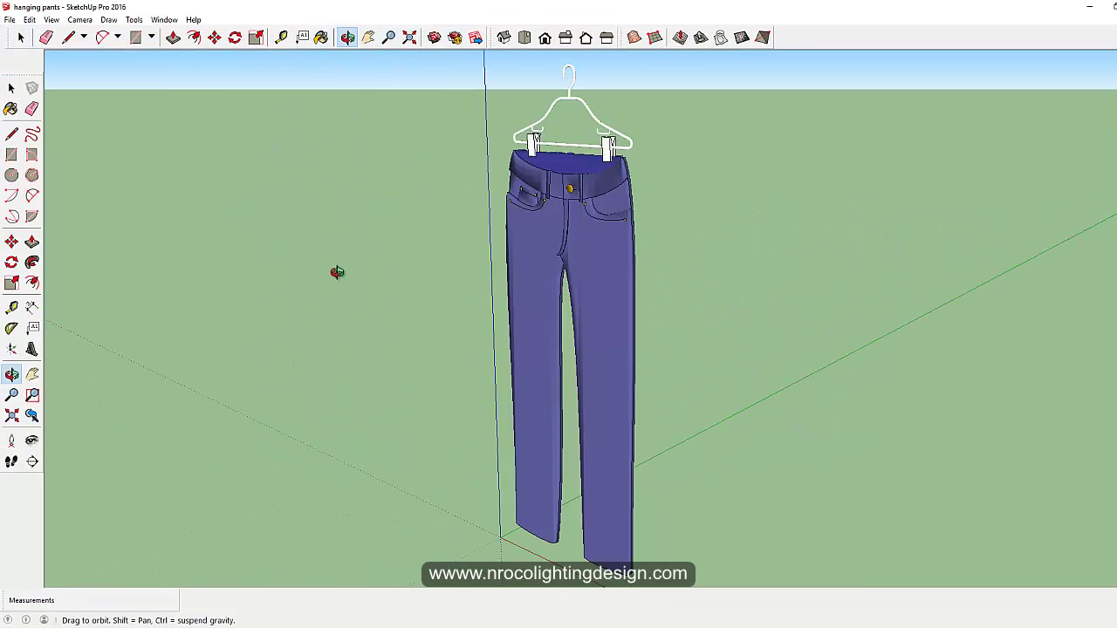
left_click_drag(337, 270, 506, 364)
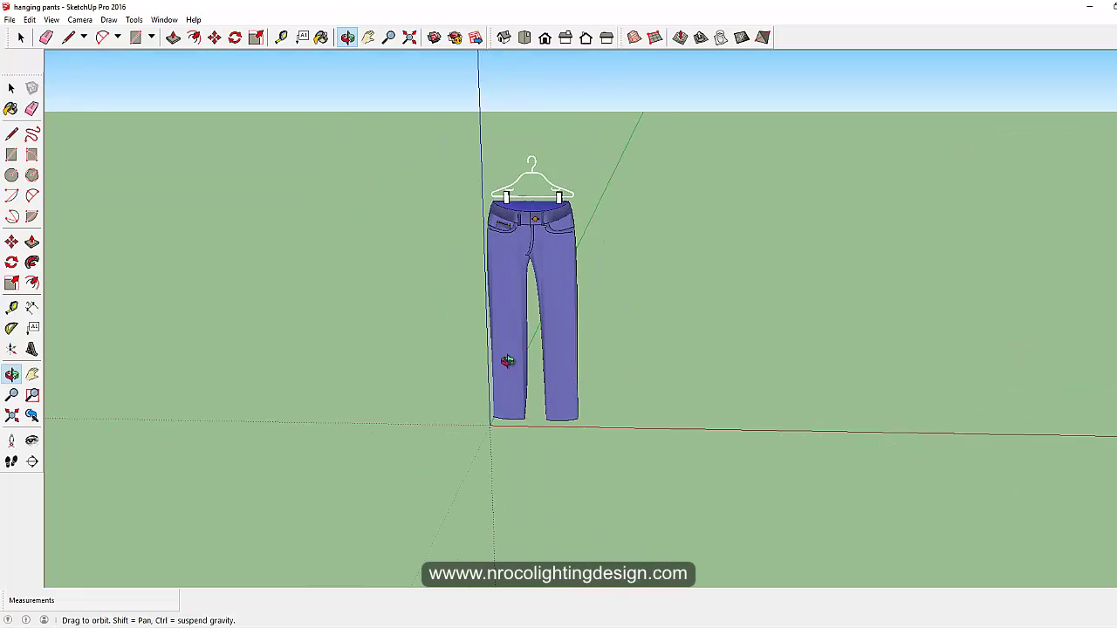
scroll(516, 264, "up", 3)
left_click_drag(515, 264, 329, 321)
scroll(559, 225, "up", 3)
left_click_drag(558, 225, 489, 255)
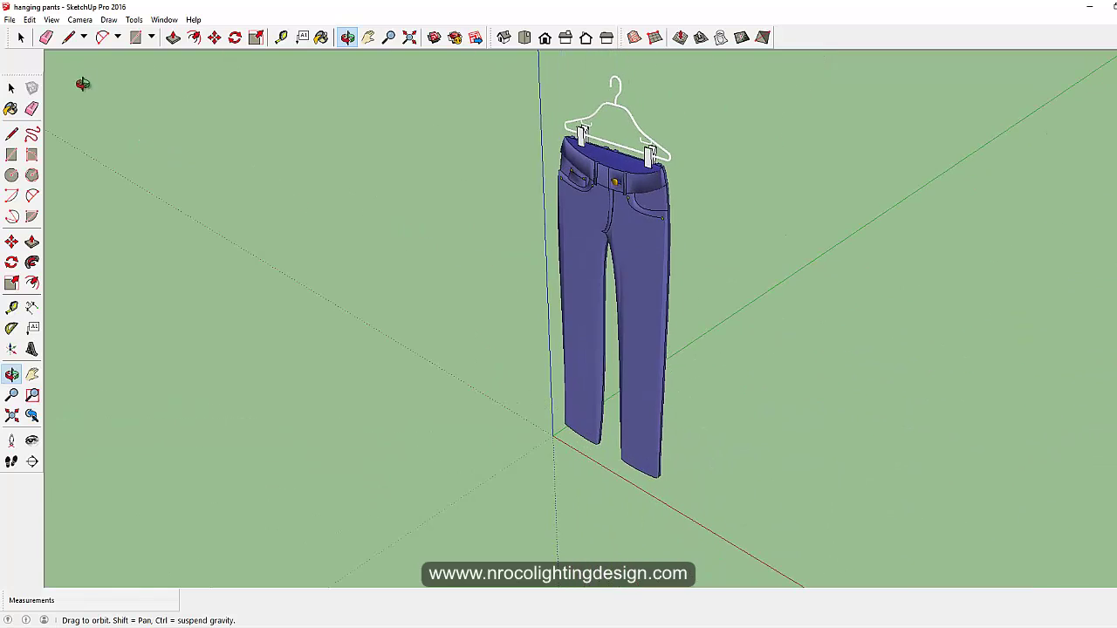
Export the blue trousers as a 3DS file named hanging pants into the Kooples Images 3d files folder
left_click(9, 19)
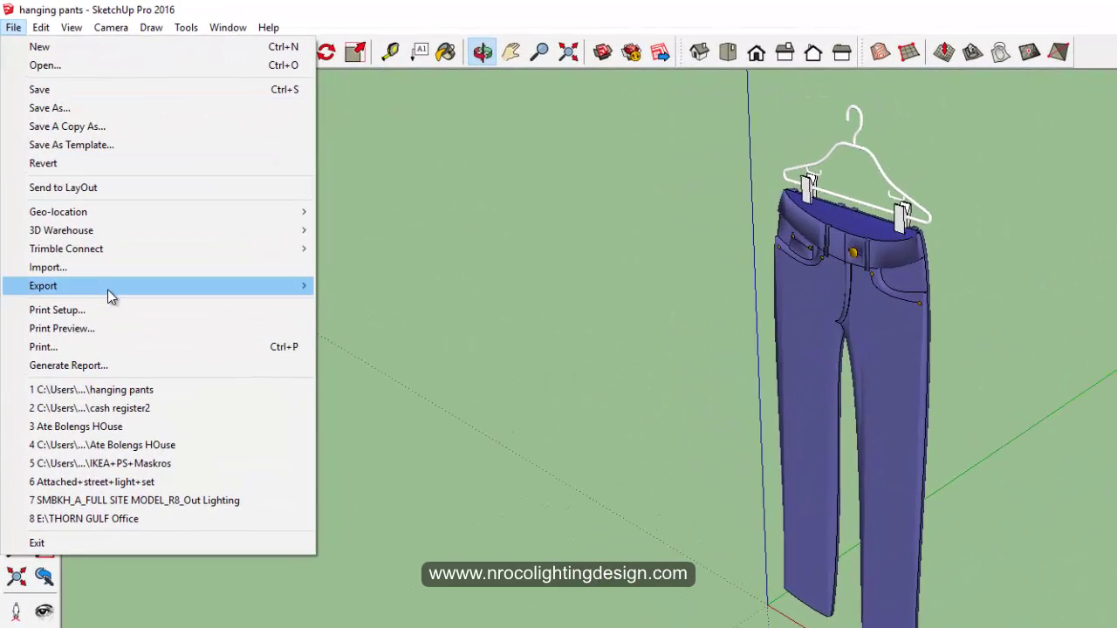
mouse_move(77, 209)
left_click(378, 290)
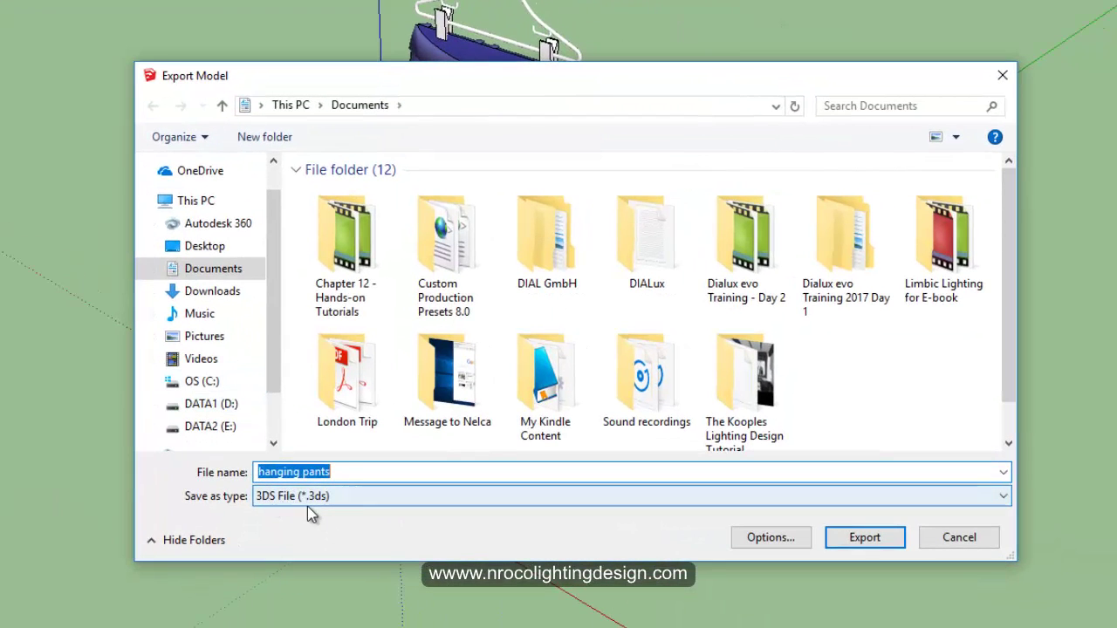
left_click(312, 496)
left_click(303, 516)
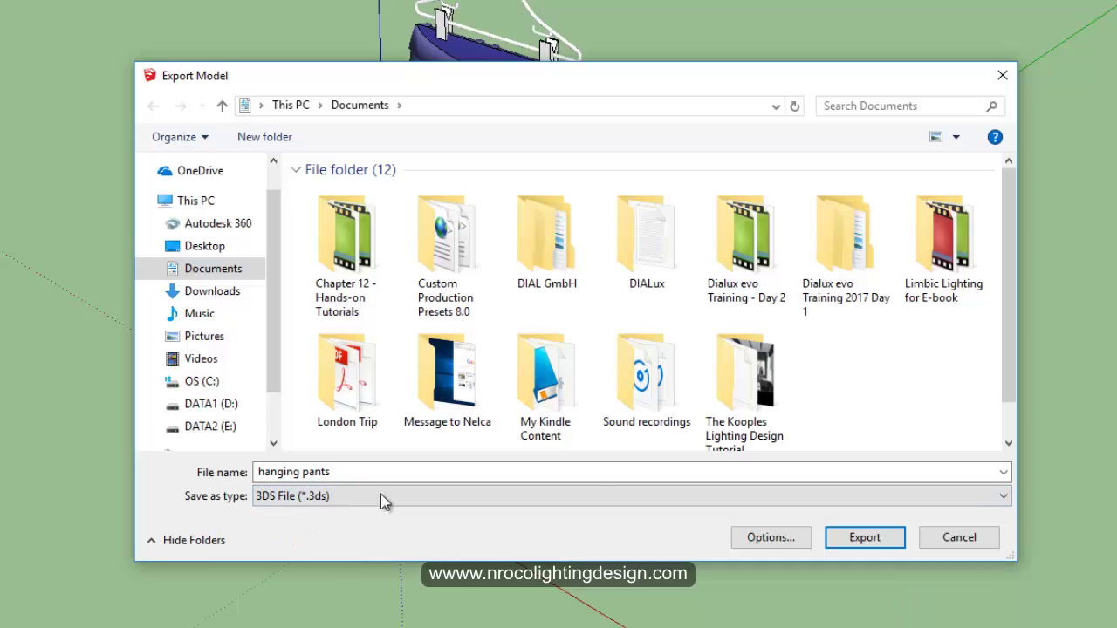
double_click(742, 375)
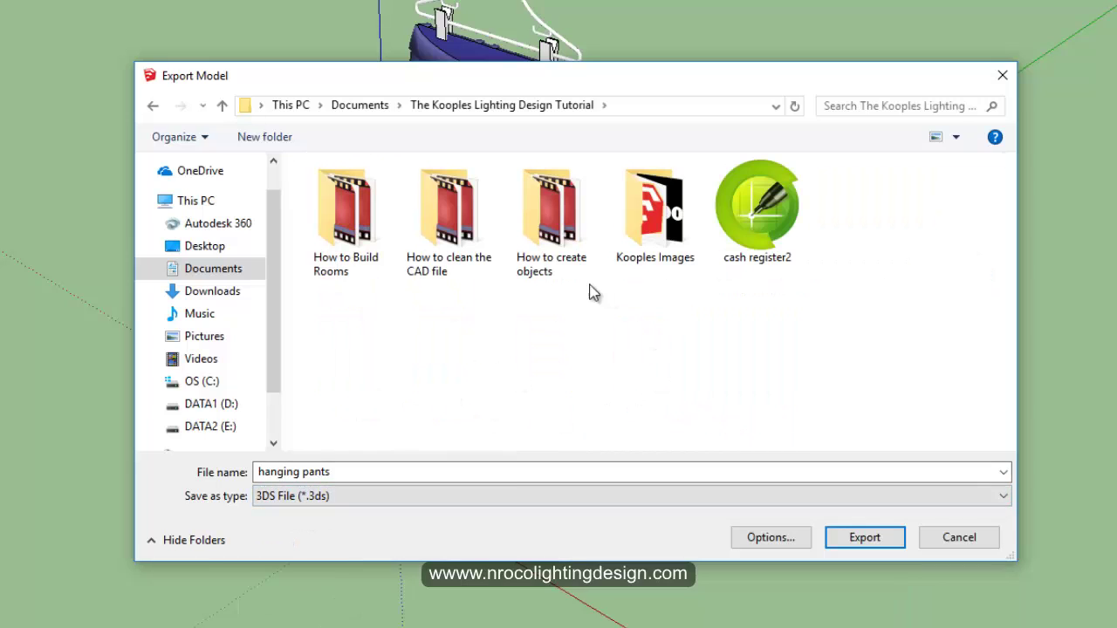
double_click(364, 243)
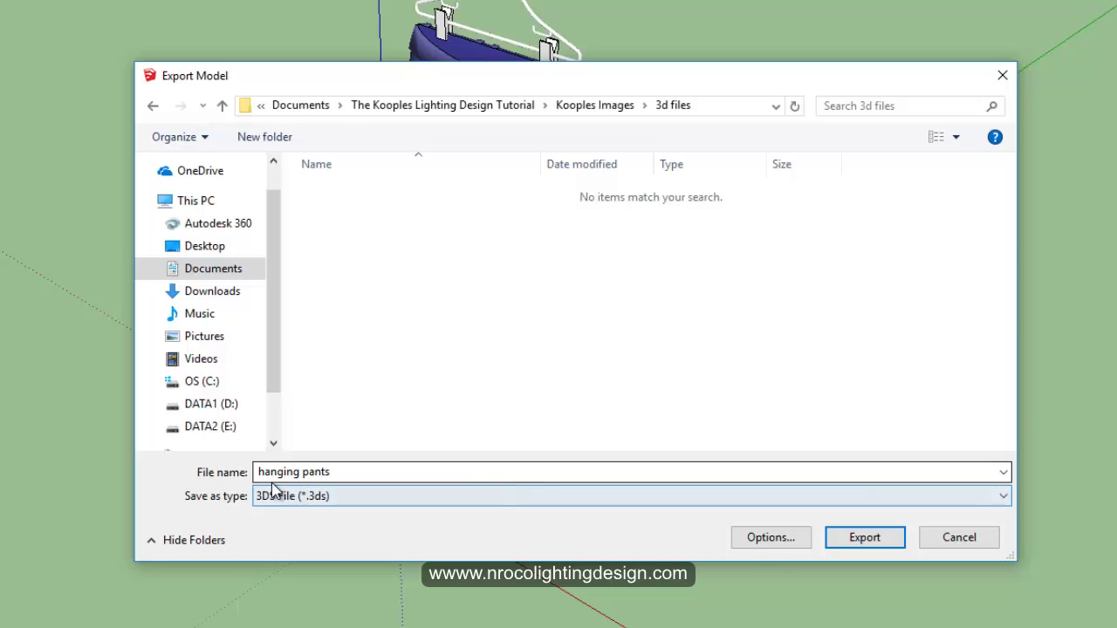
left_click(353, 471)
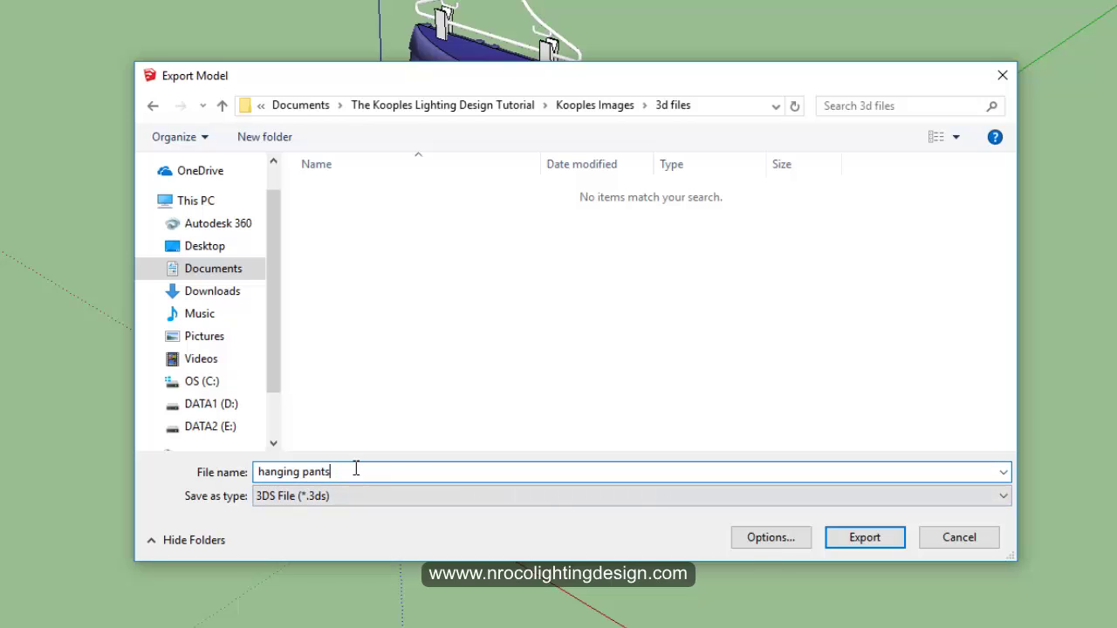
left_click(865, 538)
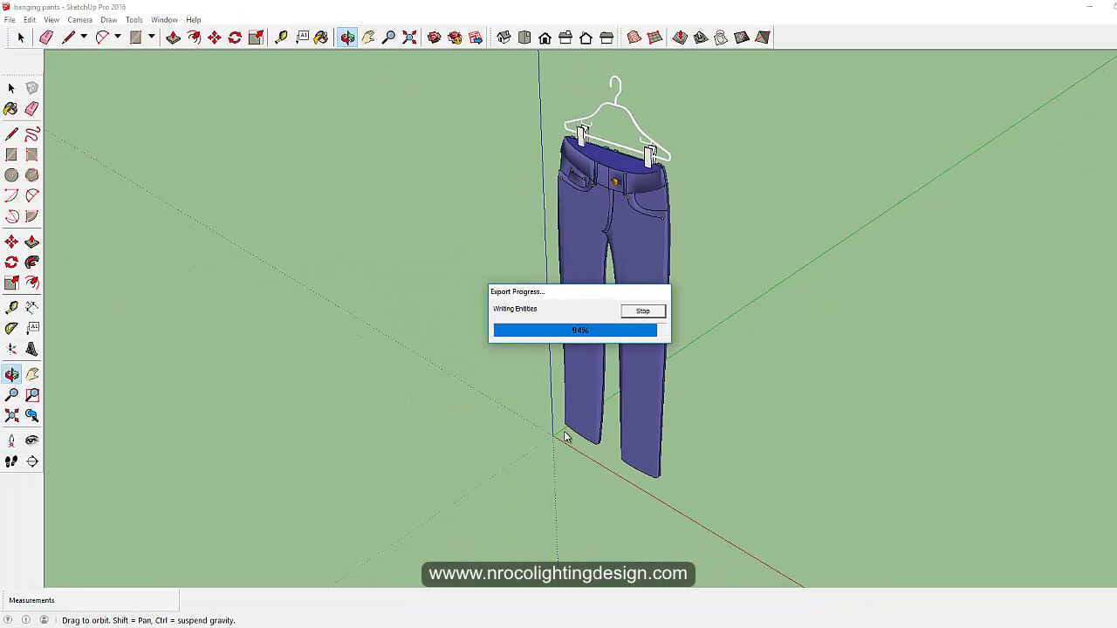
left_click(642, 407)
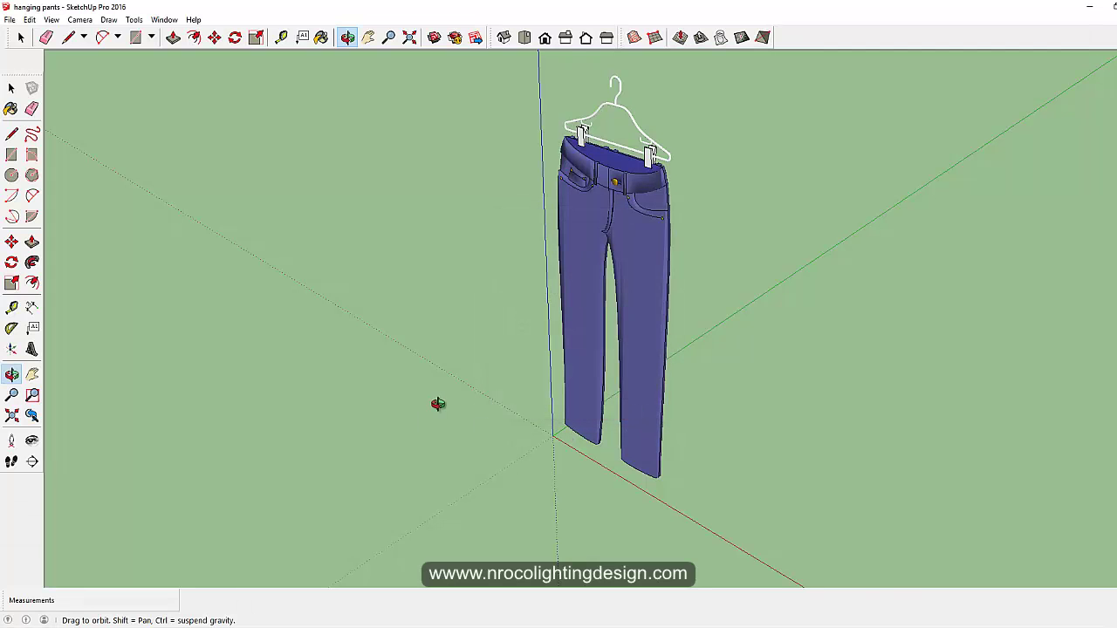
Switch to File Explorer, open the 3d files folder inside Kooples Images and display its files as icons
left_click_drag(340, 415, 253, 553)
key("alt+Tab")
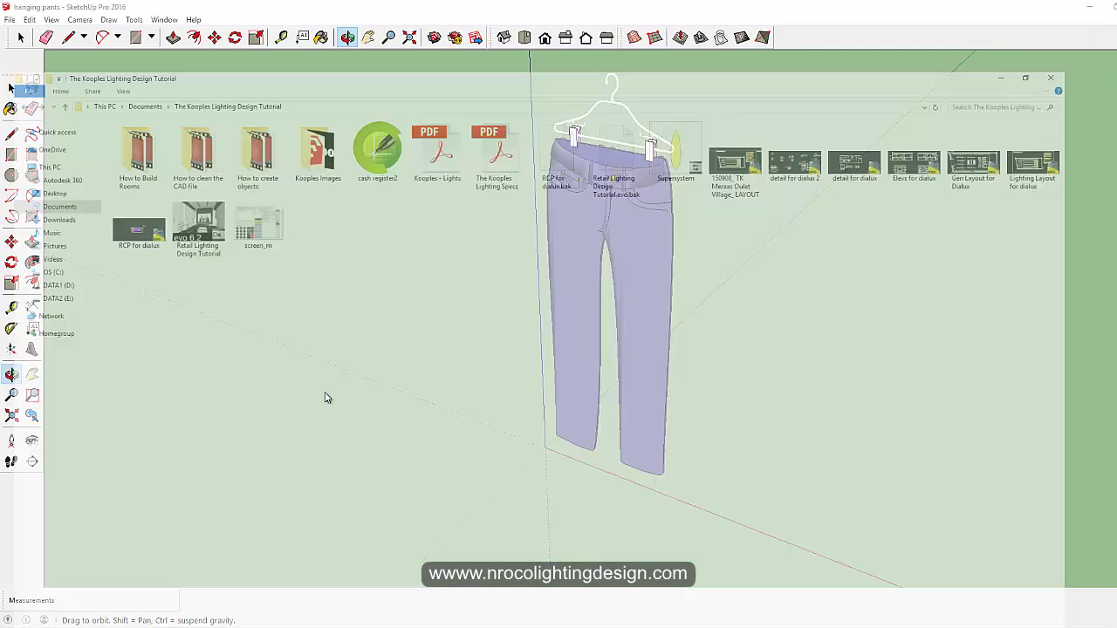
double_click(341, 96)
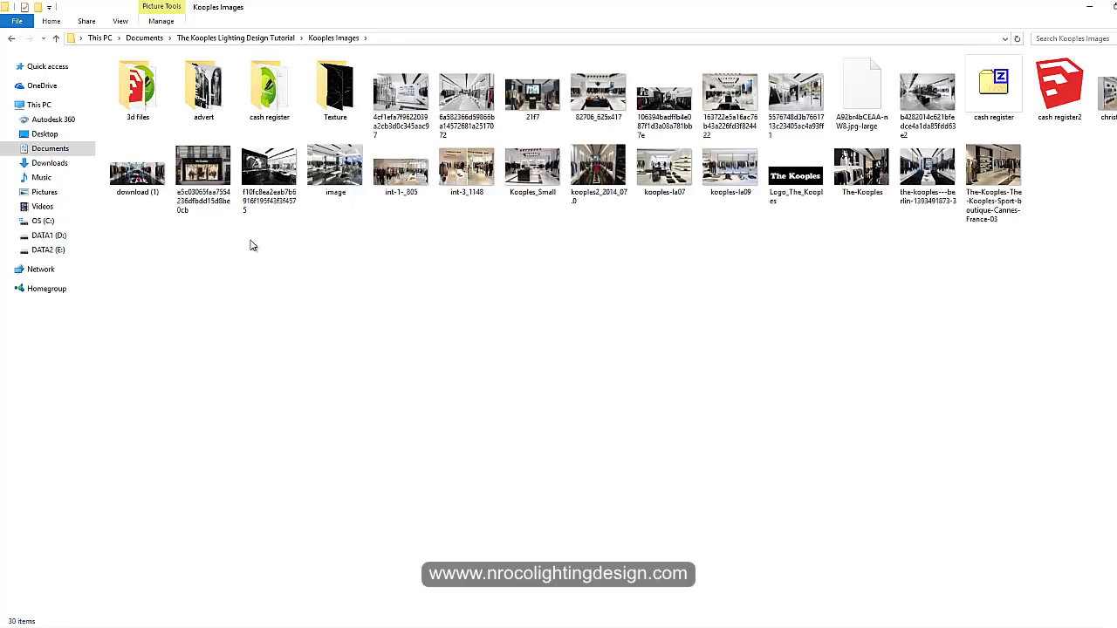
double_click(139, 98)
right_click(232, 342)
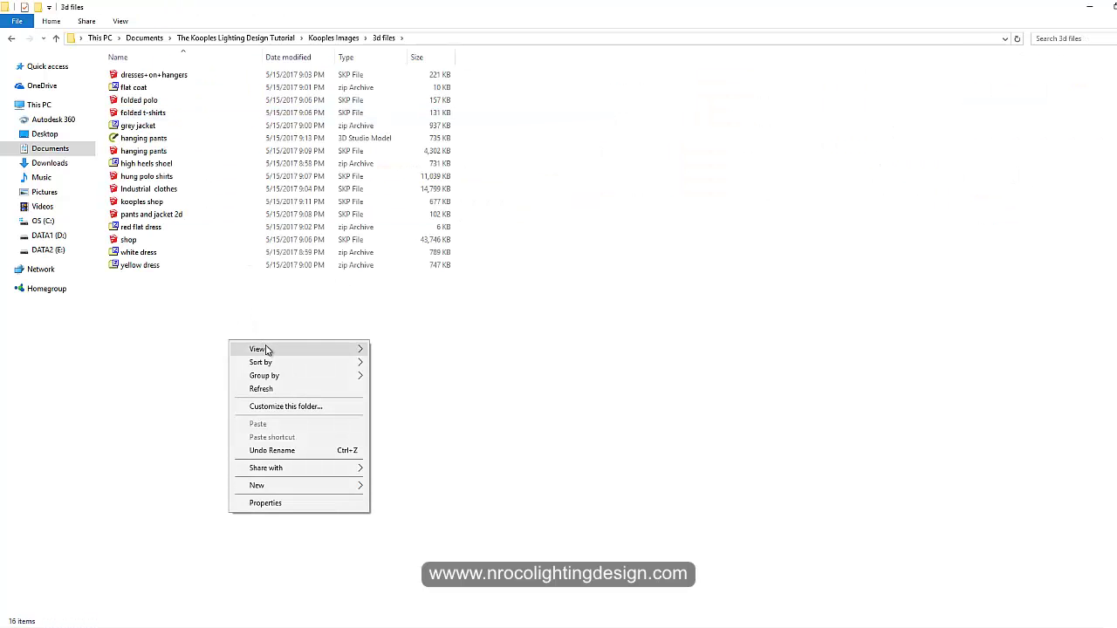
mouse_move(281, 345)
left_click(433, 367)
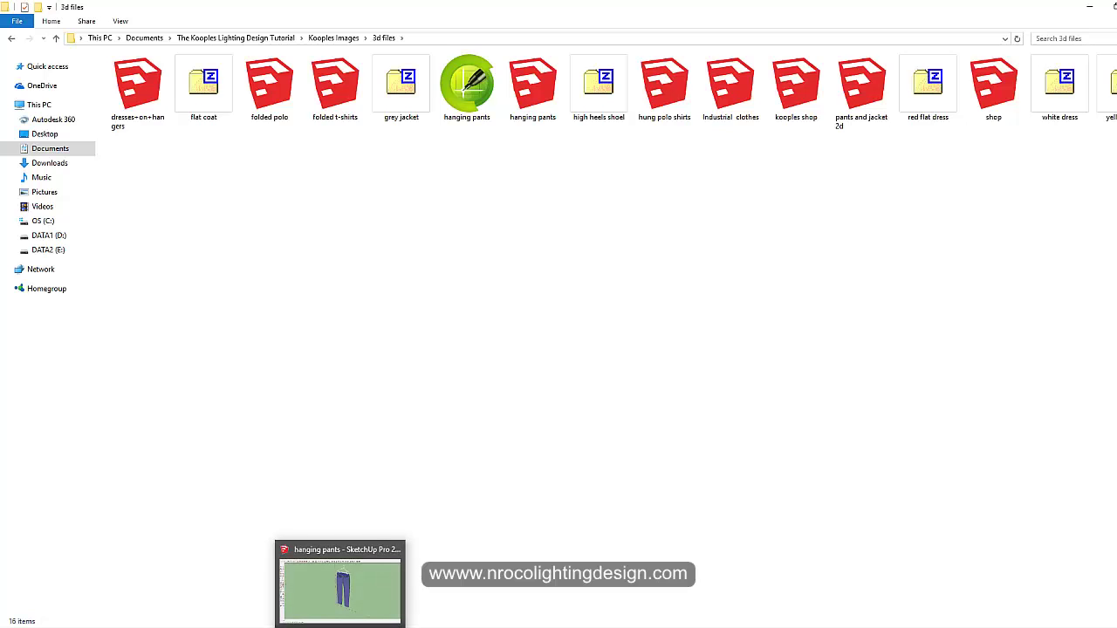
Switch back to SketchUp, delete the exported blue trousers and restore the second rack of trousers
left_click(340, 627)
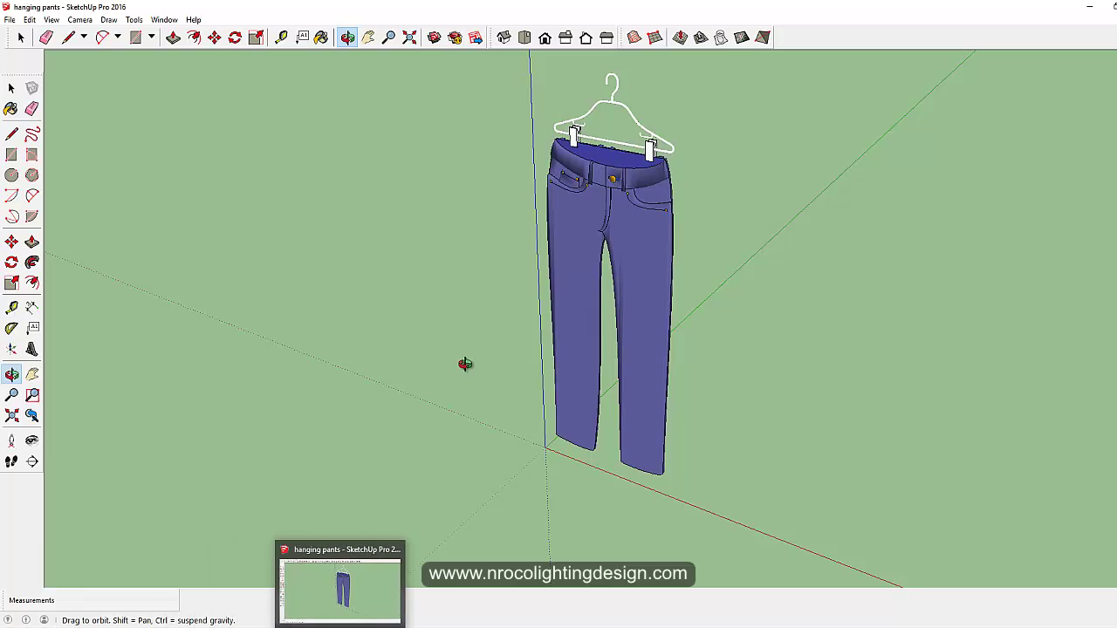
scroll(363, 316, "down", 3)
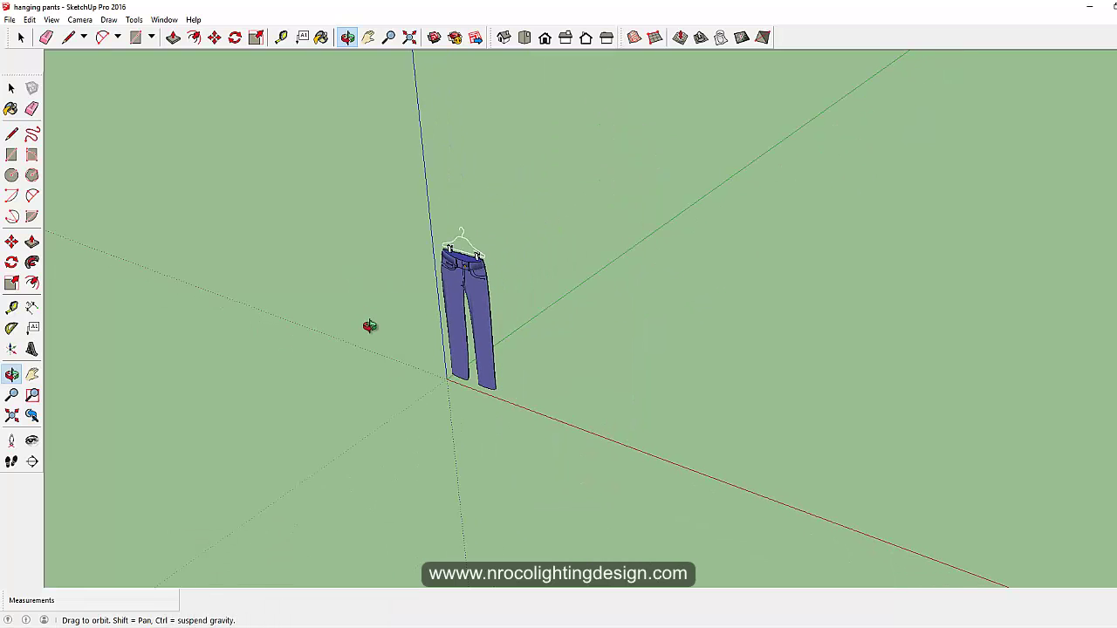
left_click_drag(404, 328, 521, 334)
key("space")
left_click(447, 301)
key("Delete")
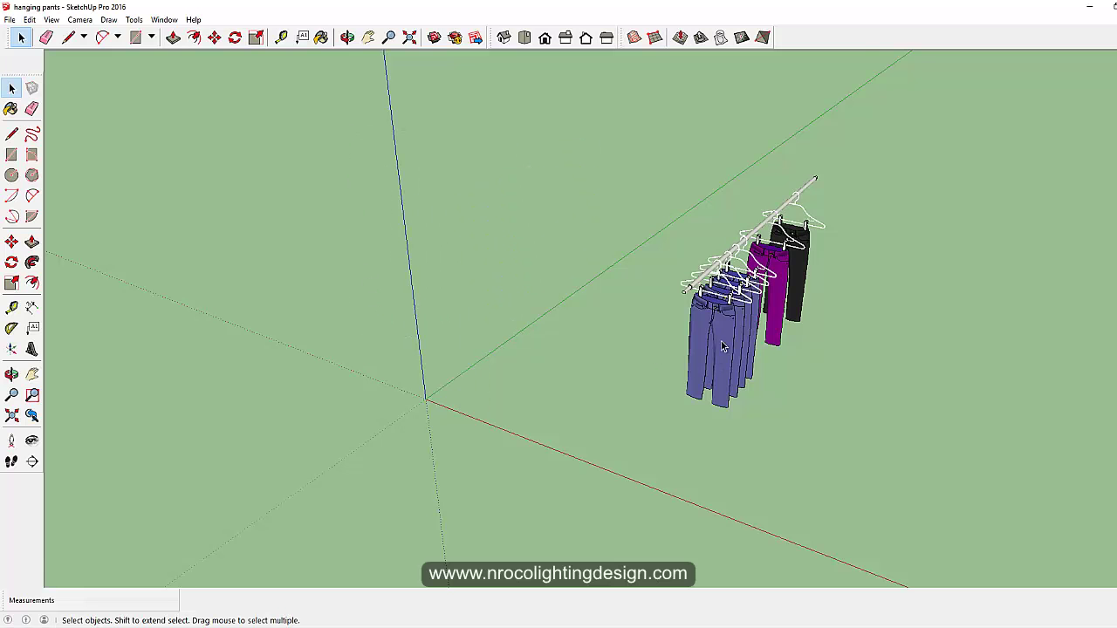
Explode the second rack's group so that each pair of trousers and the rail can be selected separately
scroll(741, 296, "up", 3)
left_click(348, 39)
left_click_drag(454, 174, 640, 301)
key("space")
left_click(682, 313)
right_click(684, 314)
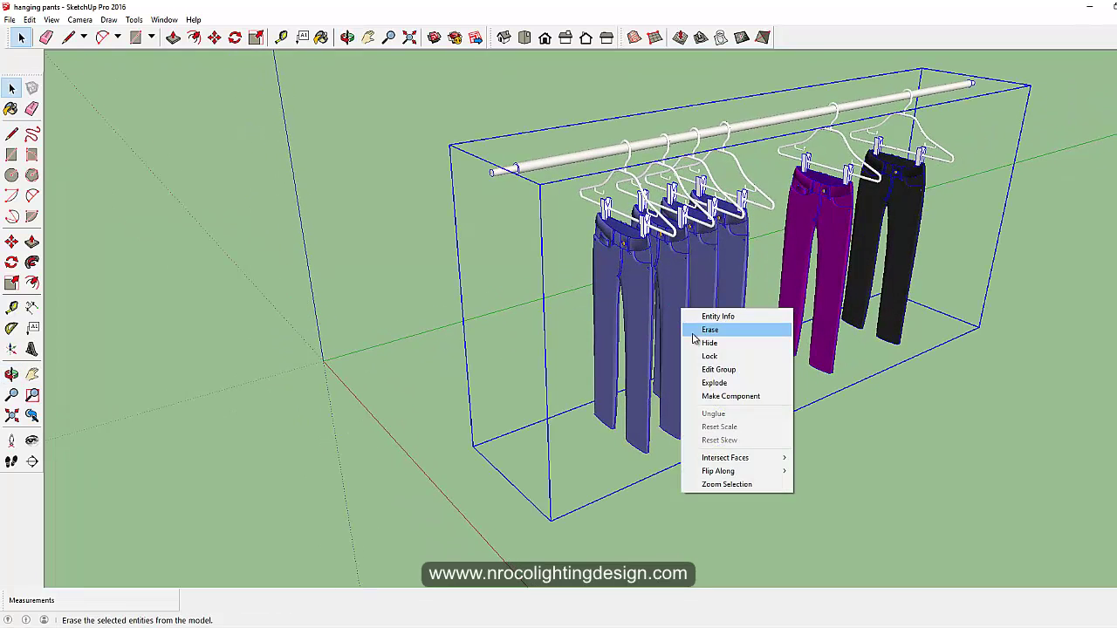
left_click(710, 382)
left_click(855, 426)
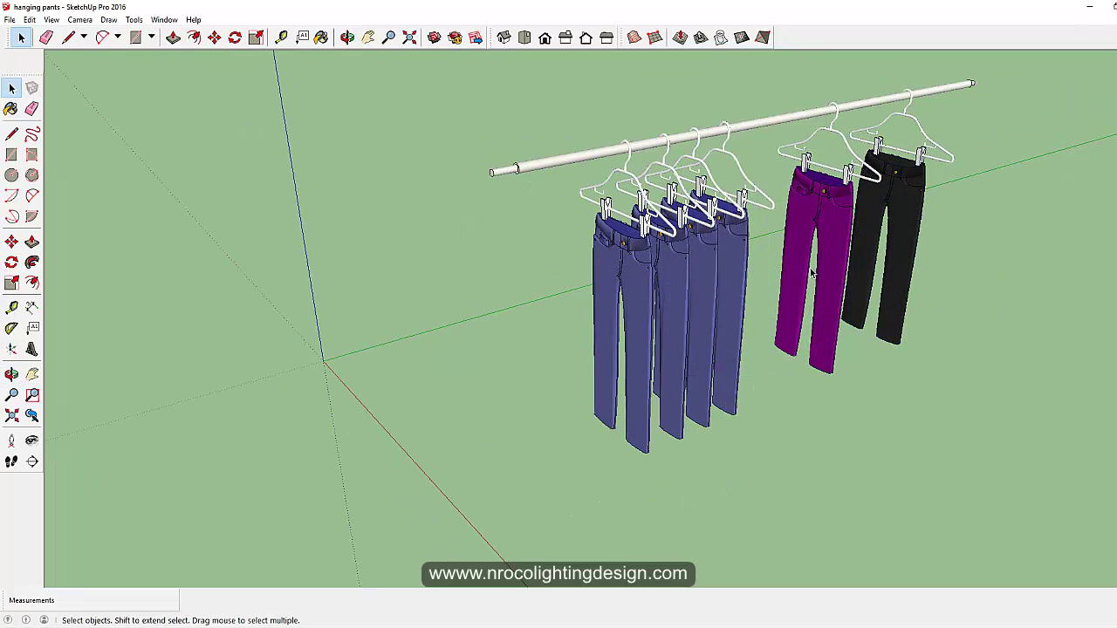
Delete the purple trousers, the four blue trousers and the rail, keeping only the black trousers on their hanger
left_click(801, 284)
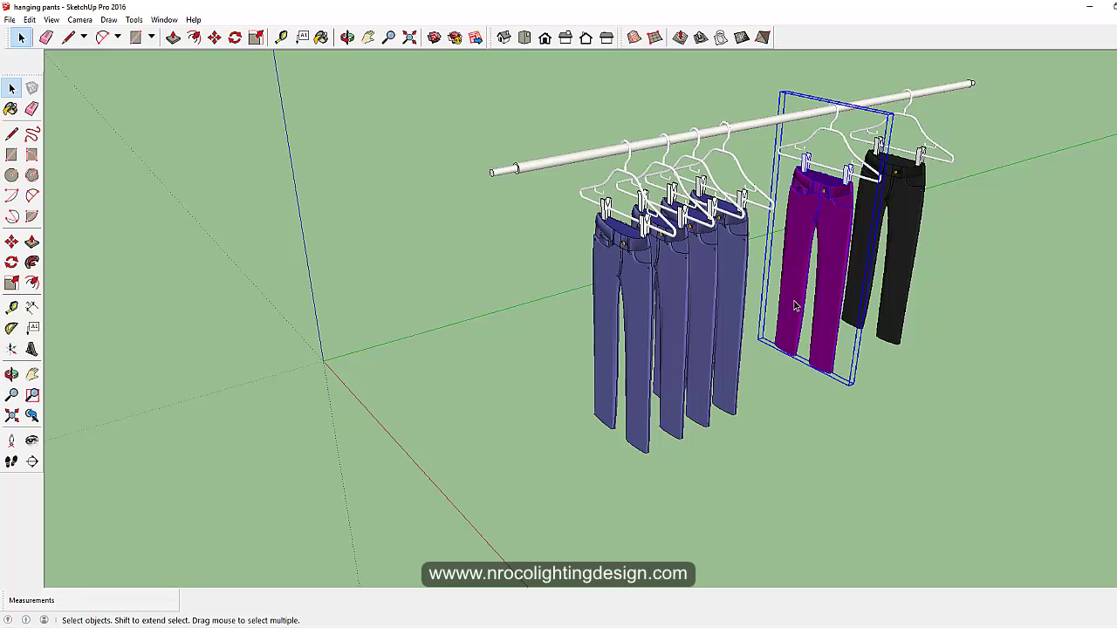
key("Delete")
left_click(729, 318)
key("Delete")
left_click(705, 318)
key("Delete")
left_click(667, 310)
key("Delete")
left_click(635, 303)
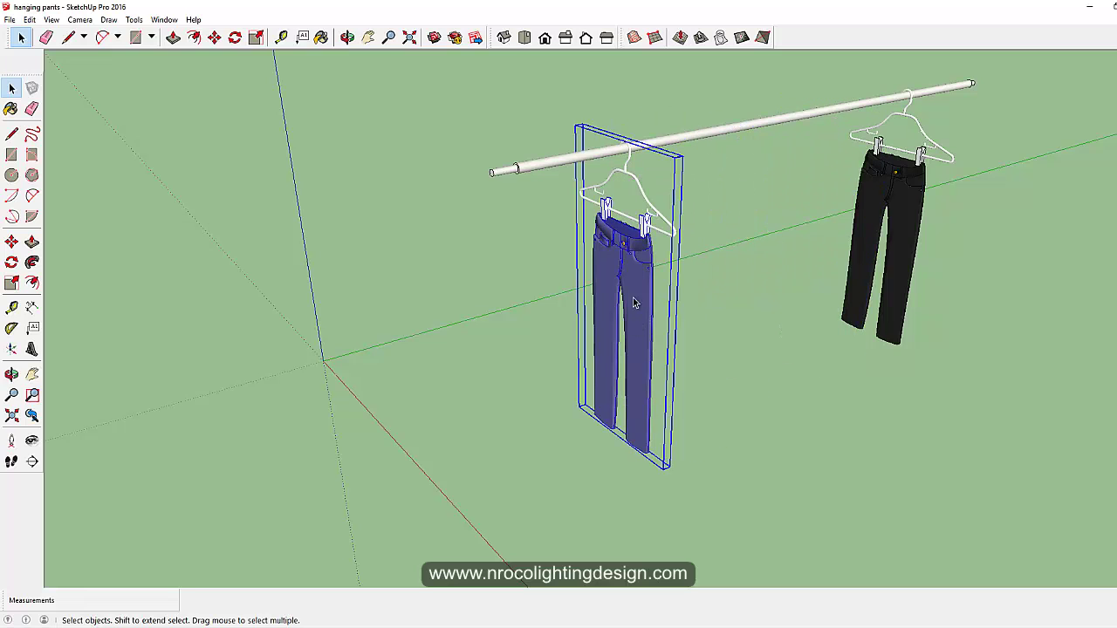
key("Delete")
left_click(600, 157)
key("Delete")
middle_click_drag(649, 182, 681, 224)
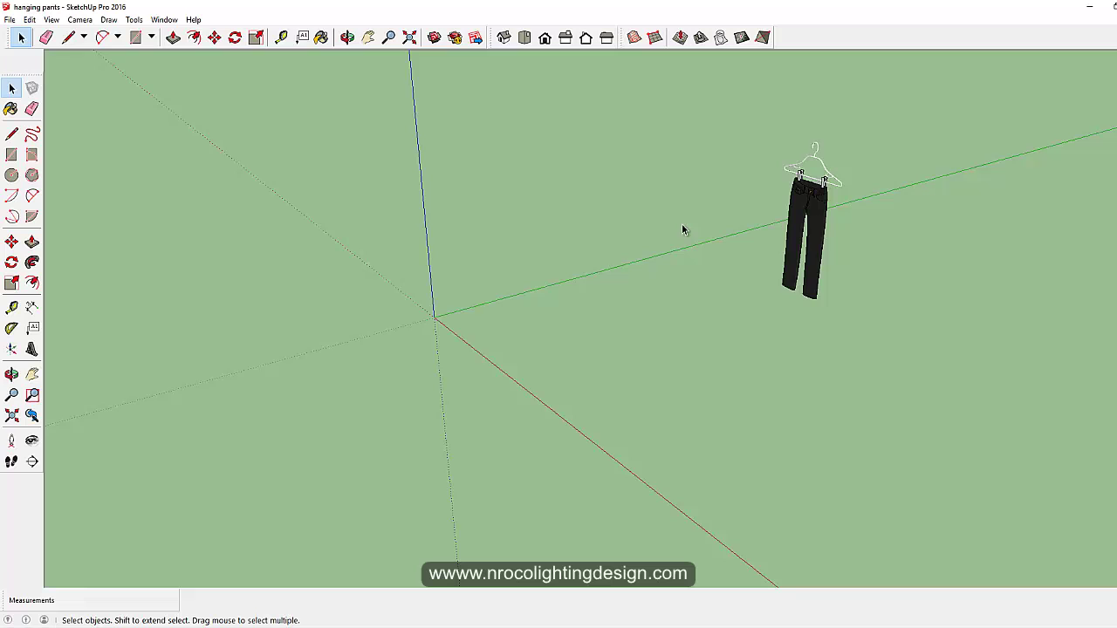
Move the black trousers and their hanger about 193 cm towards the origin
left_click(814, 250)
key("m")
left_click(822, 345)
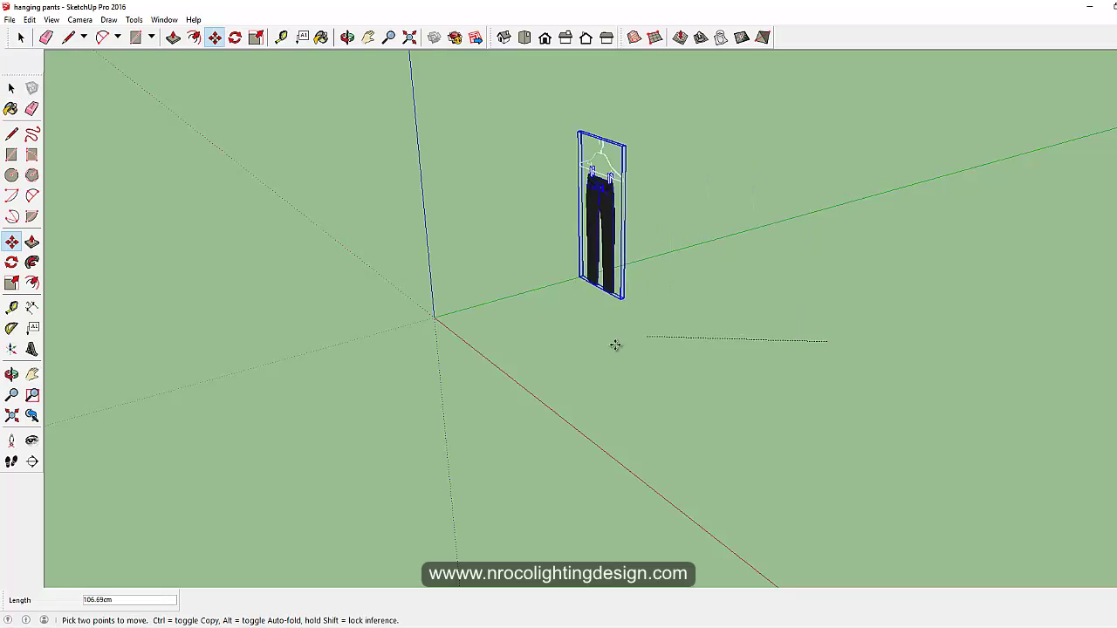
left_click(489, 373)
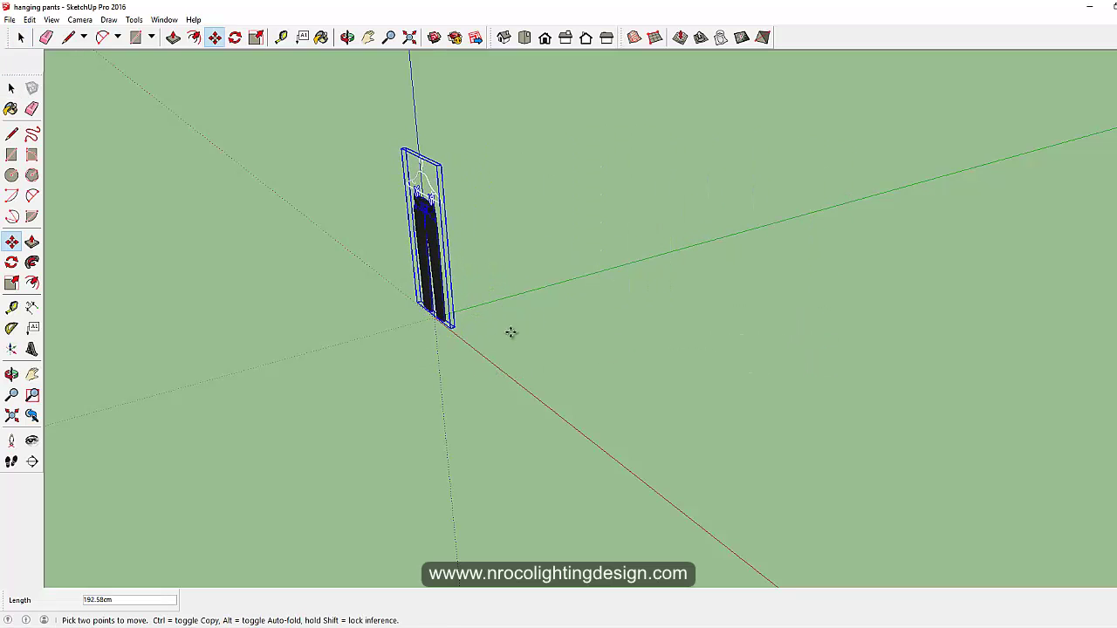
key("space")
left_click(409, 36)
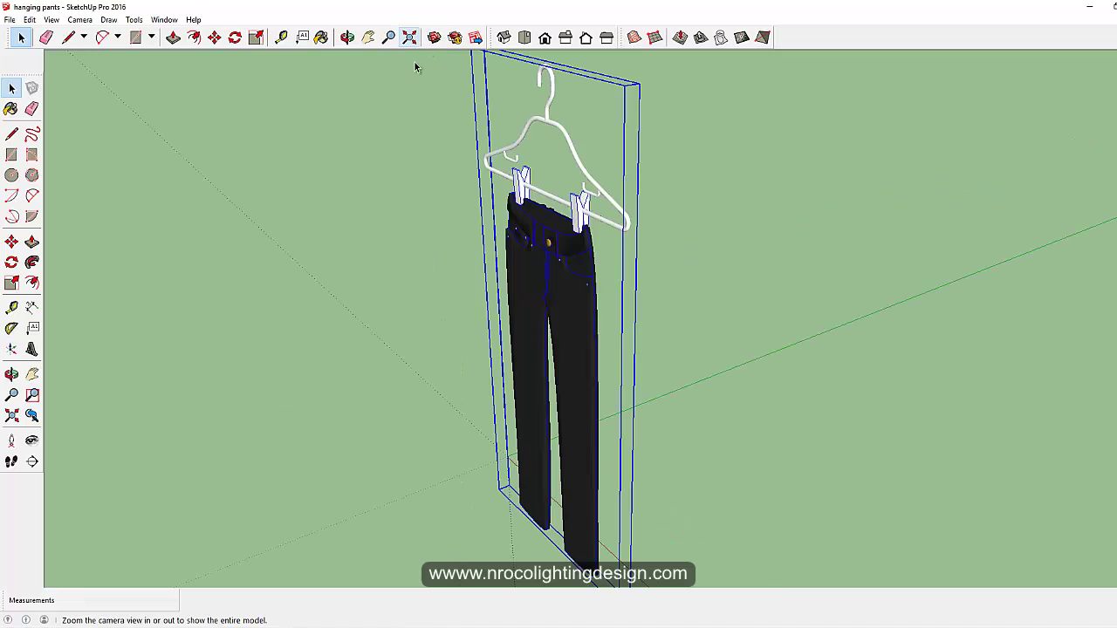
left_click(396, 210)
Shift the hanging trousers sideways to bring them nearer to the vertical axis at the origin
left_click(347, 36)
left_click_drag(357, 70, 506, 397)
key("space")
left_click(510, 404)
key("m")
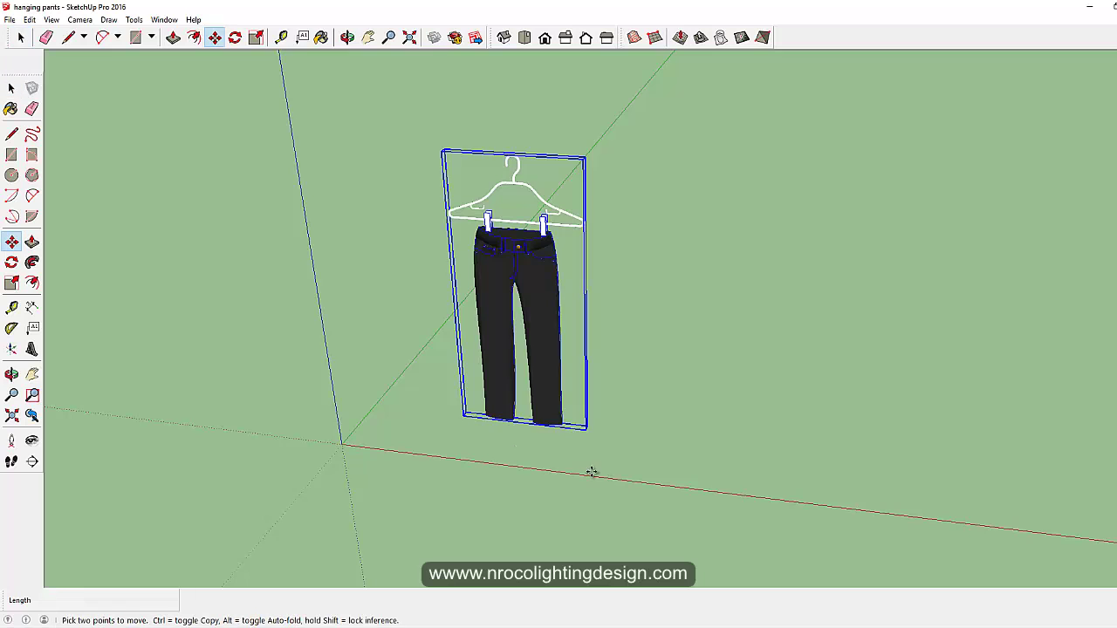
left_click_drag(591, 471, 445, 481)
key("space")
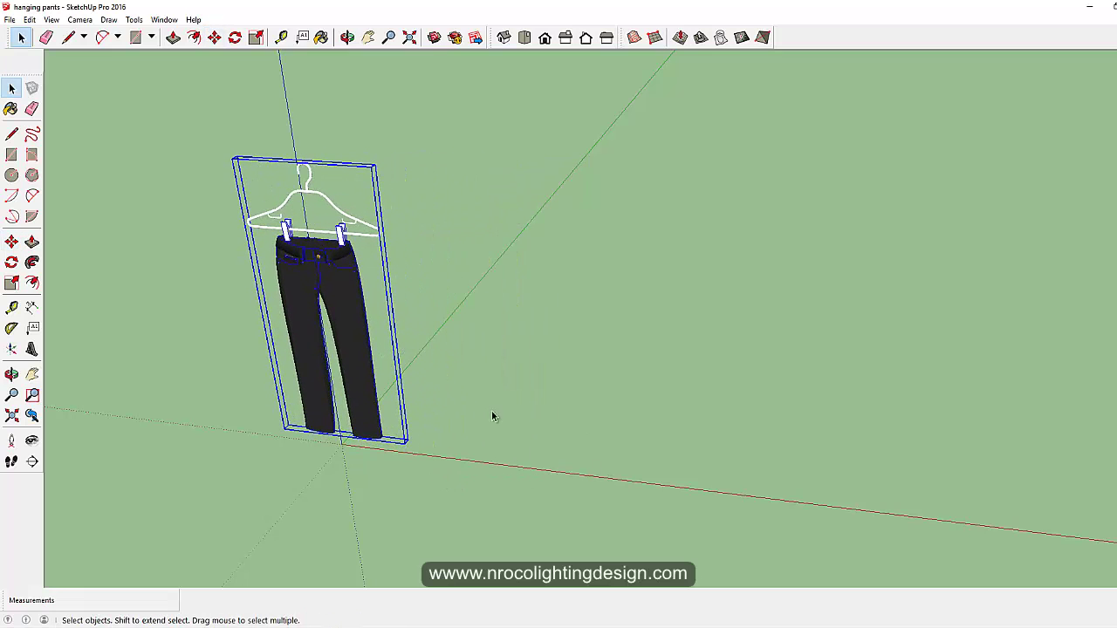
left_click(412, 134)
Set the camera to the standard top view with parallel projection
left_click(410, 37)
left_click(346, 37)
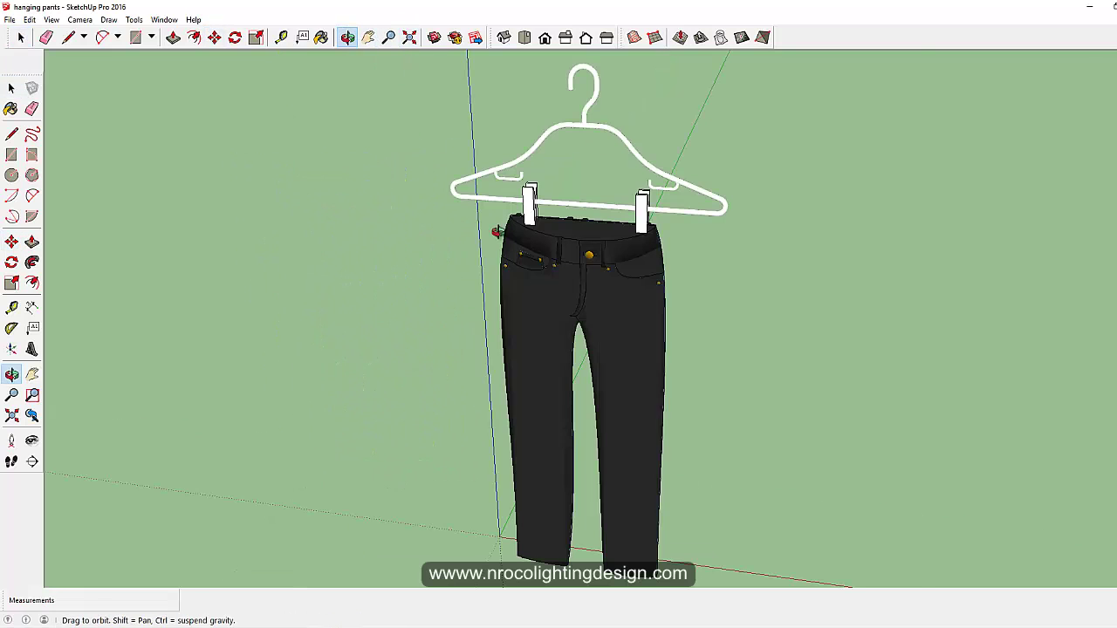
left_click_drag(329, 269, 383, 288)
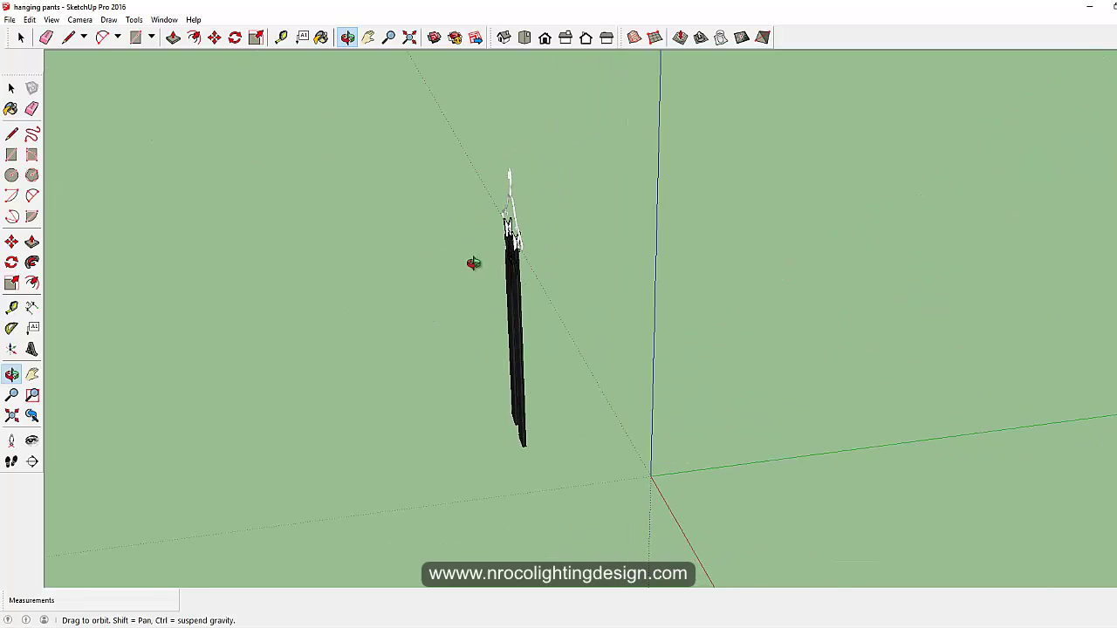
left_click(79, 20)
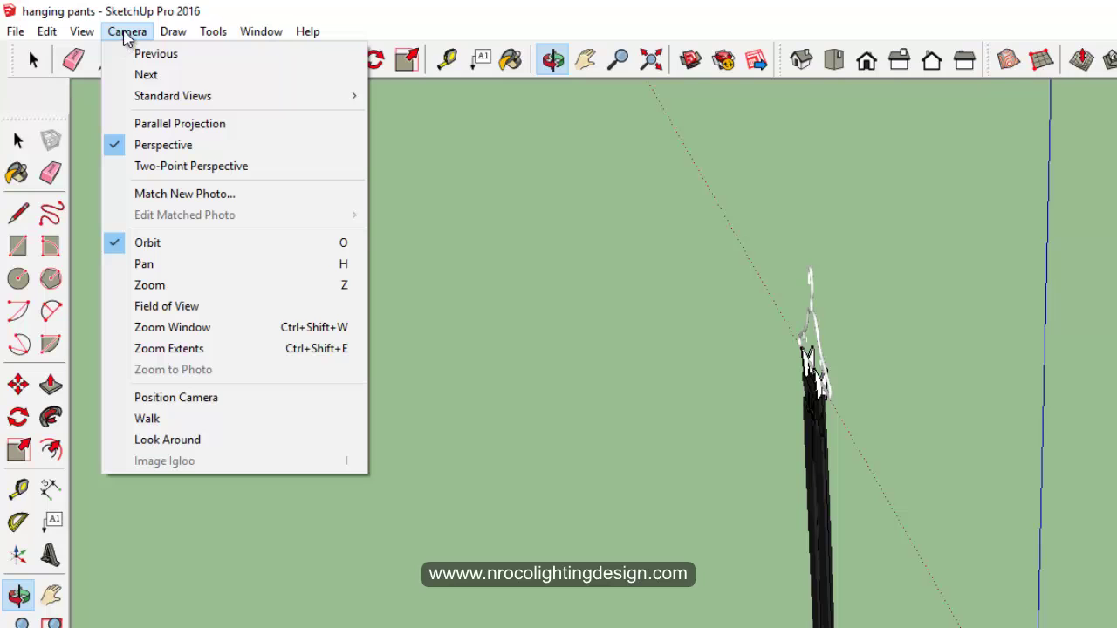
mouse_move(171, 98)
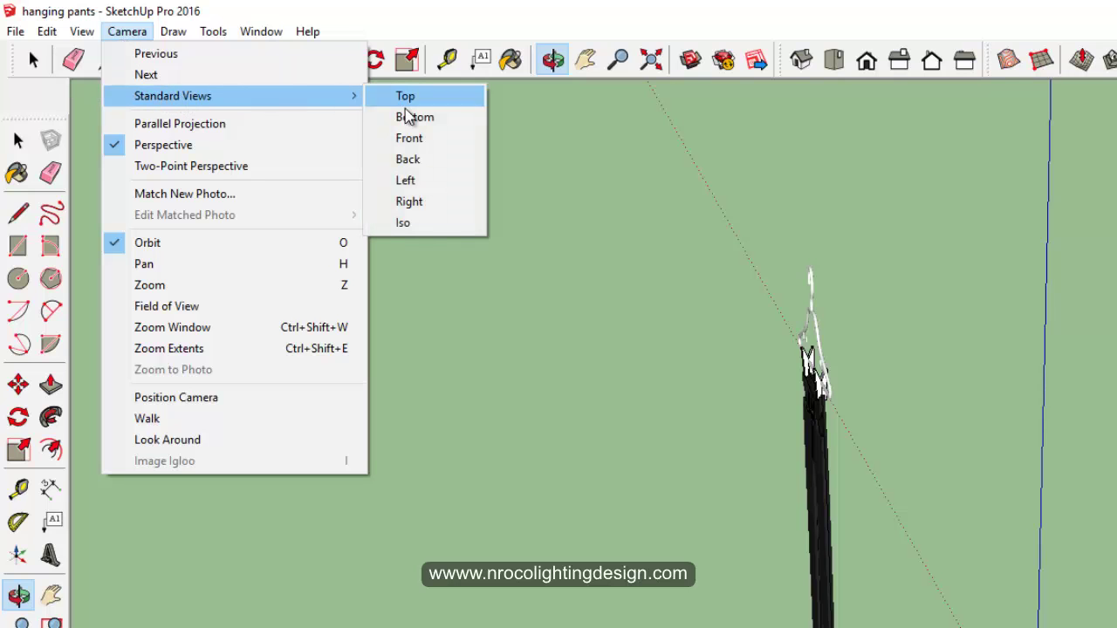
left_click(410, 96)
left_click(127, 31)
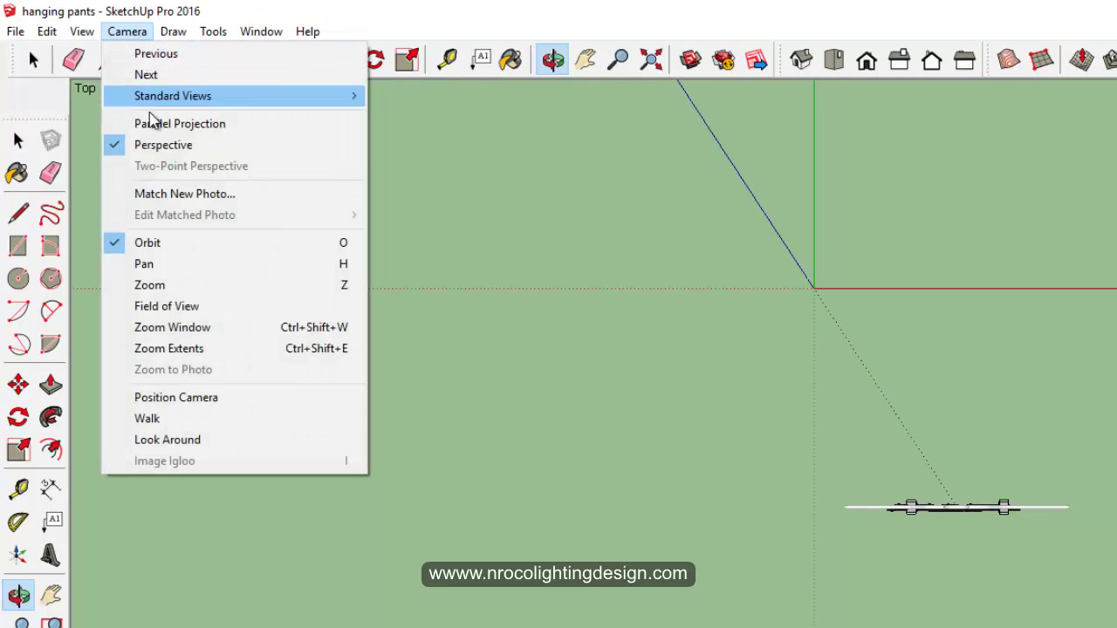
left_click(169, 131)
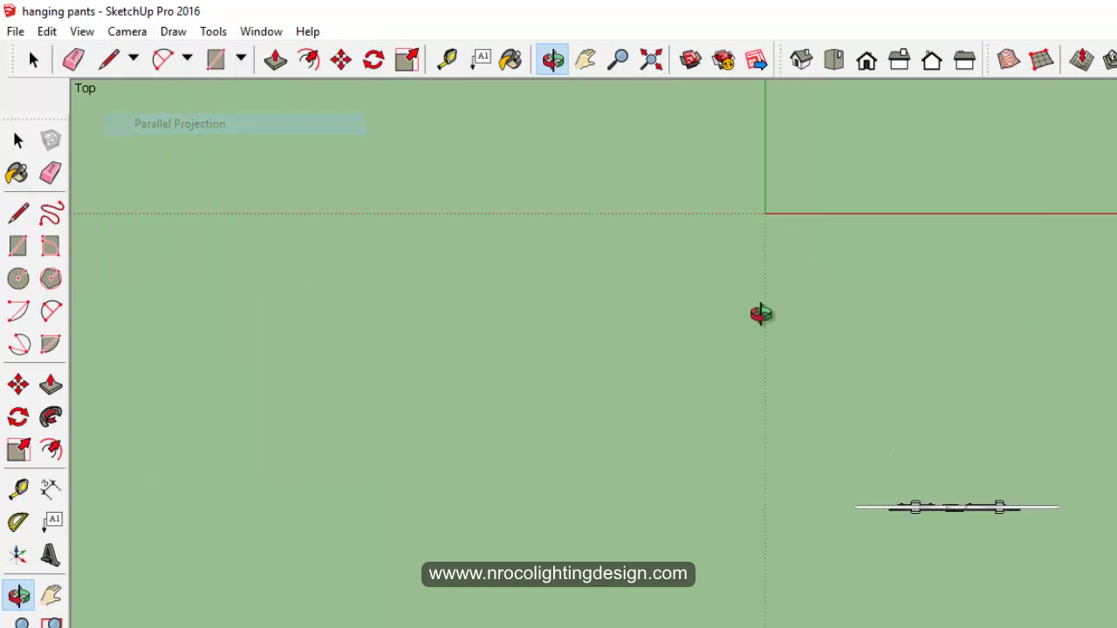
Move the trousers in plan so that they are centred on the origin
scroll(800, 341, "down", 1)
key("space")
left_click(918, 478)
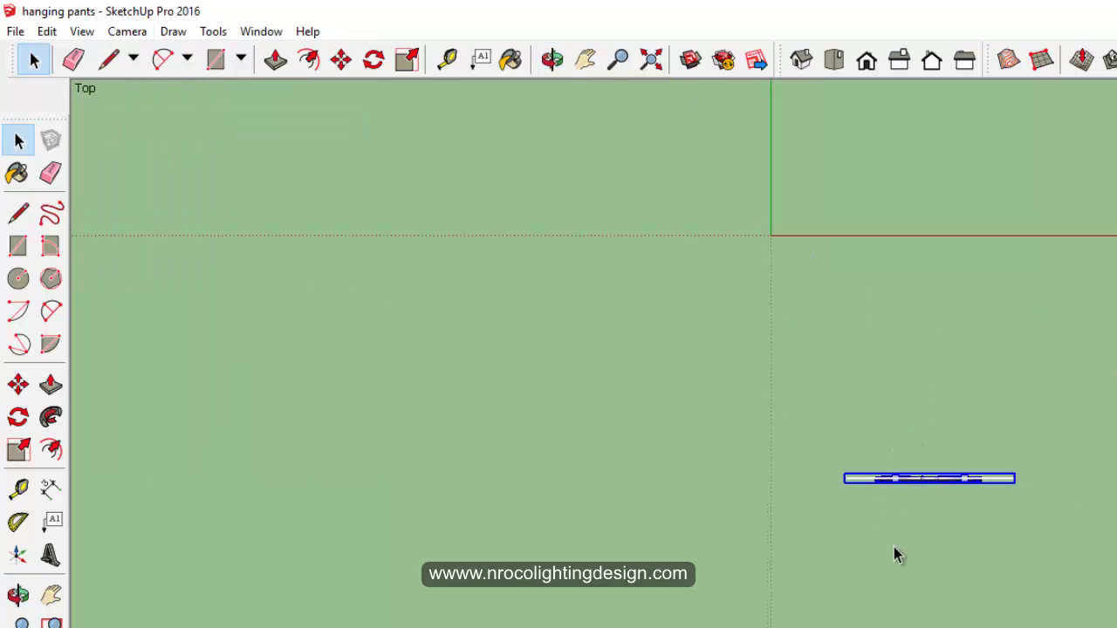
key("m")
left_click(954, 584)
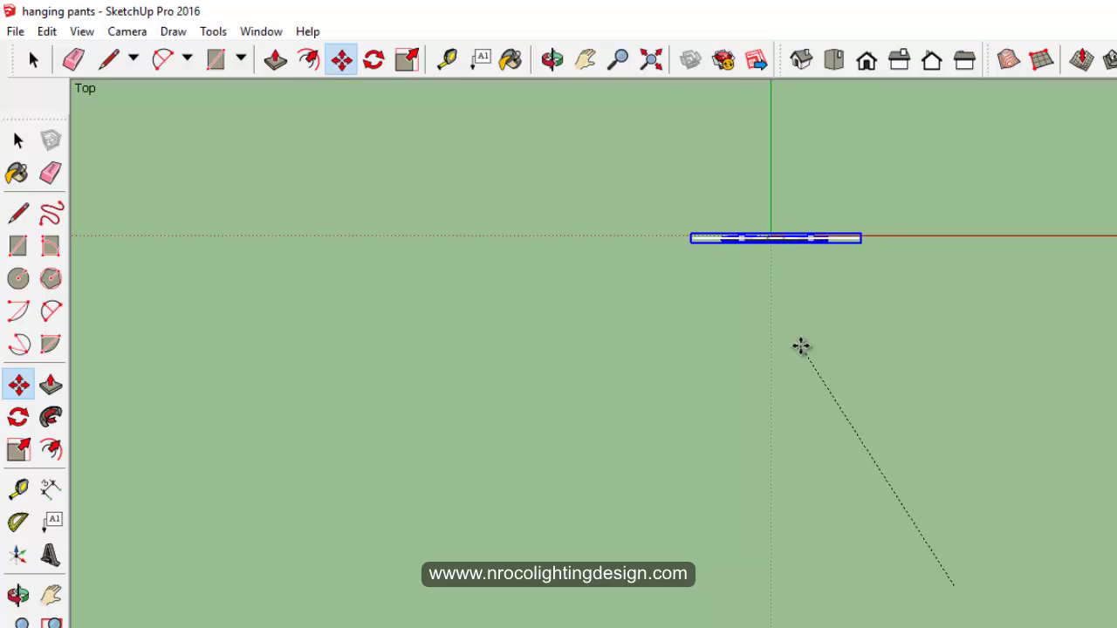
key("Escape")
key("space")
left_click(603, 267)
left_click(127, 31)
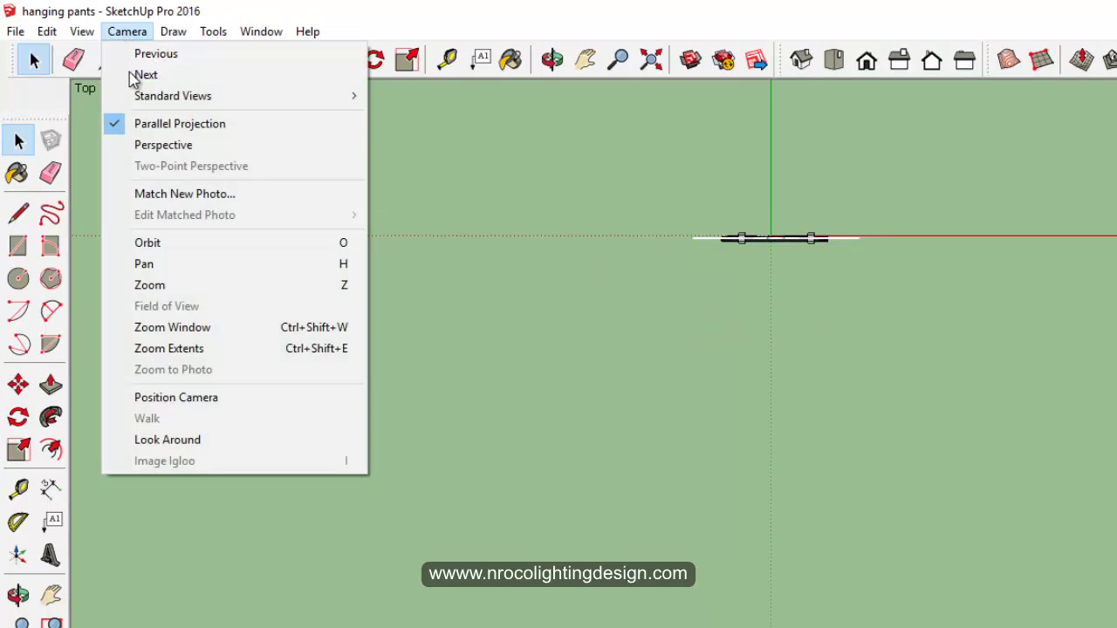
left_click(185, 145)
left_click(552, 60)
left_click_drag(553, 327, 487, 114)
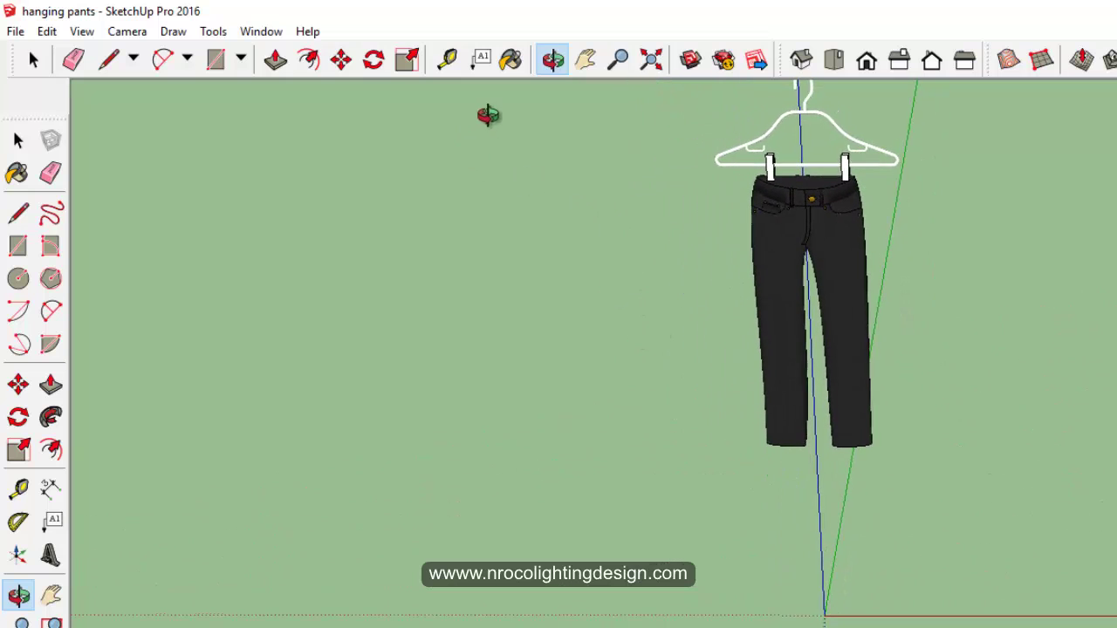
key("space")
left_click(783, 255)
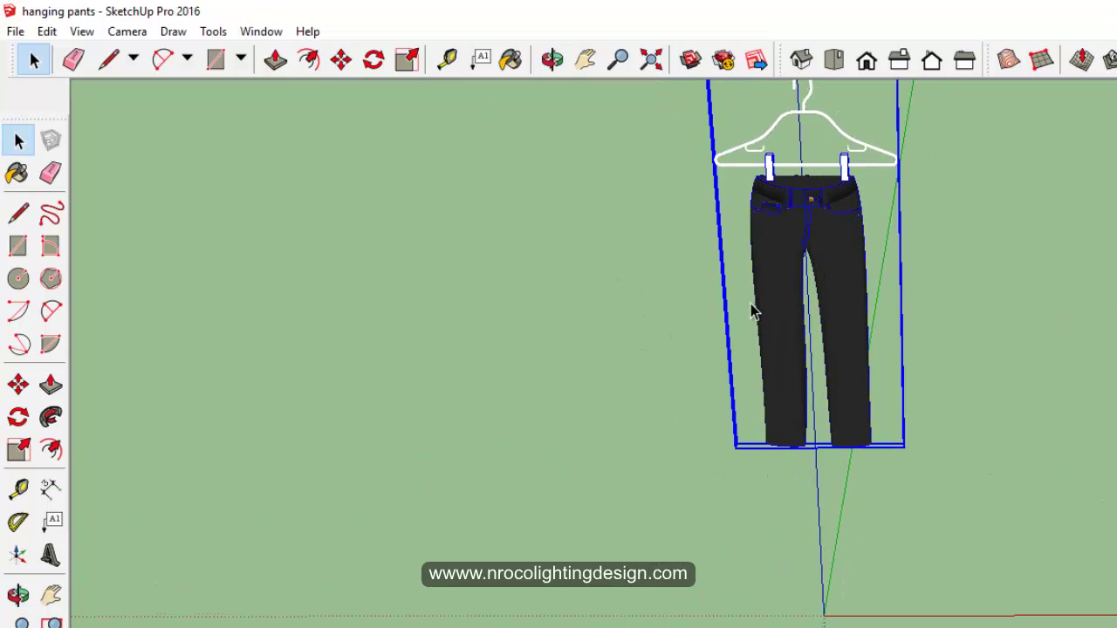
key("m")
left_click(843, 256)
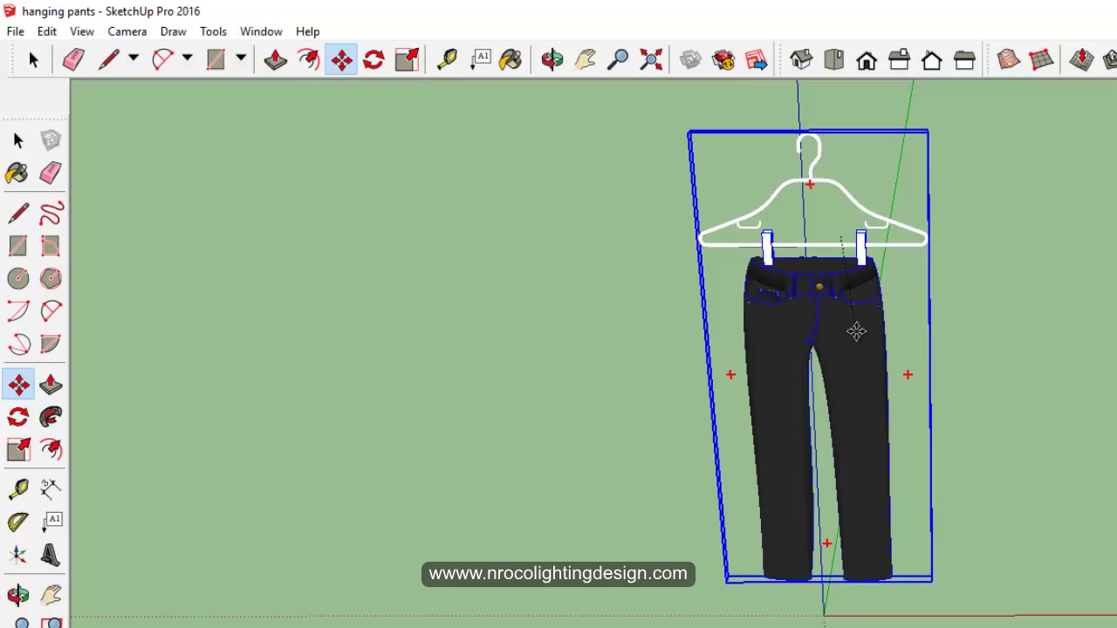
key("Escape")
In a front view with parallel projection, lower the trousers about 45 cm so that the hems rest on the ground line
left_click(126, 31)
mouse_move(167, 98)
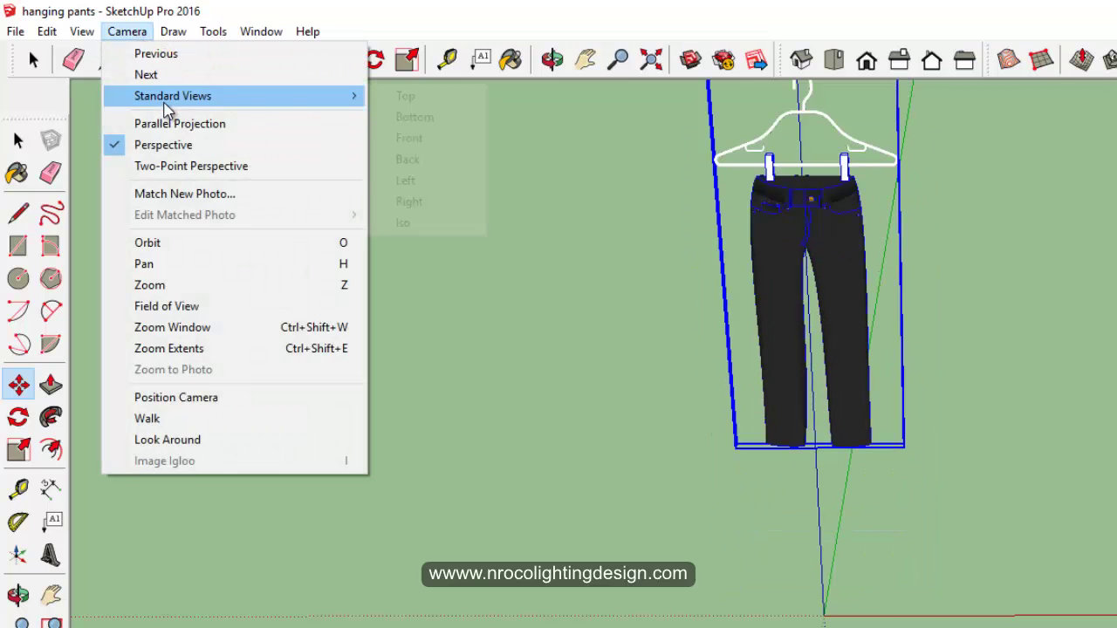
left_click(409, 138)
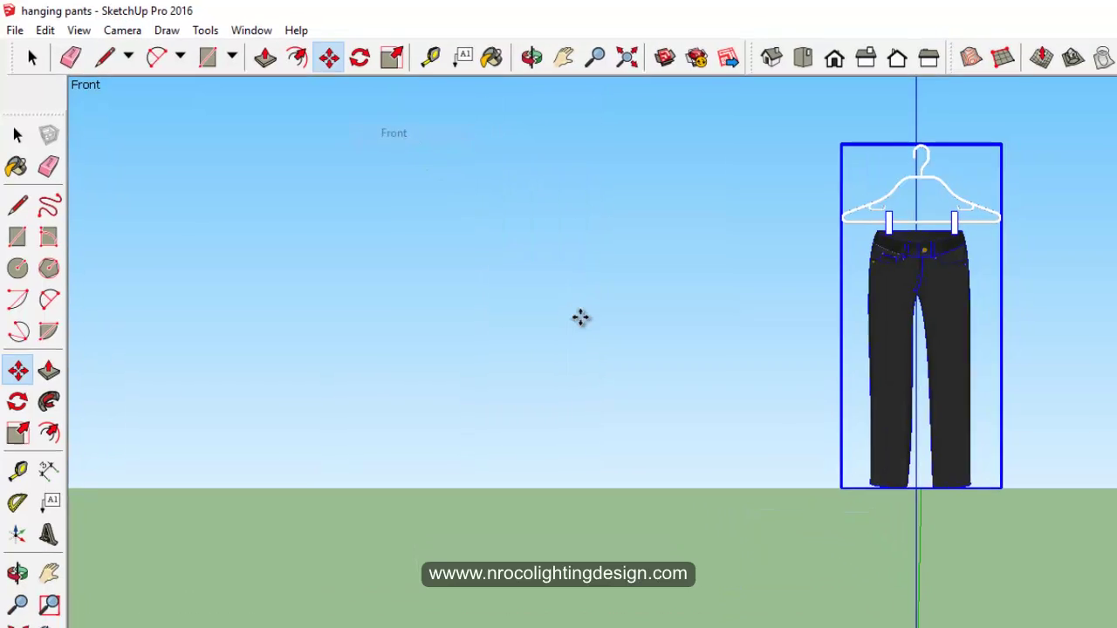
left_click(126, 31)
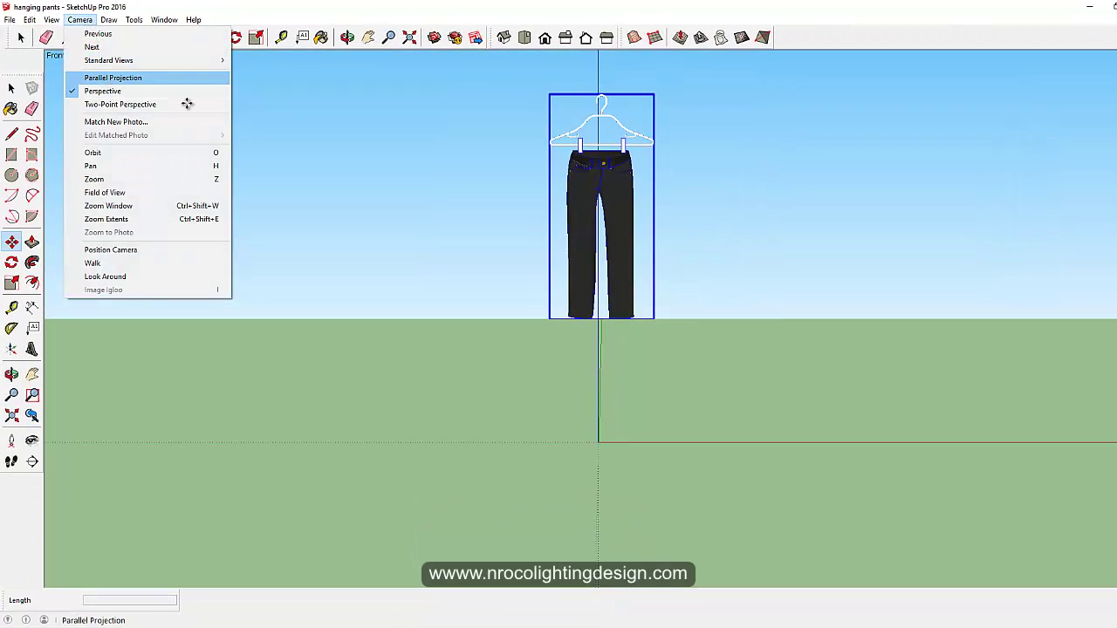
left_click(112, 78)
left_click_drag(618, 211, 625, 335)
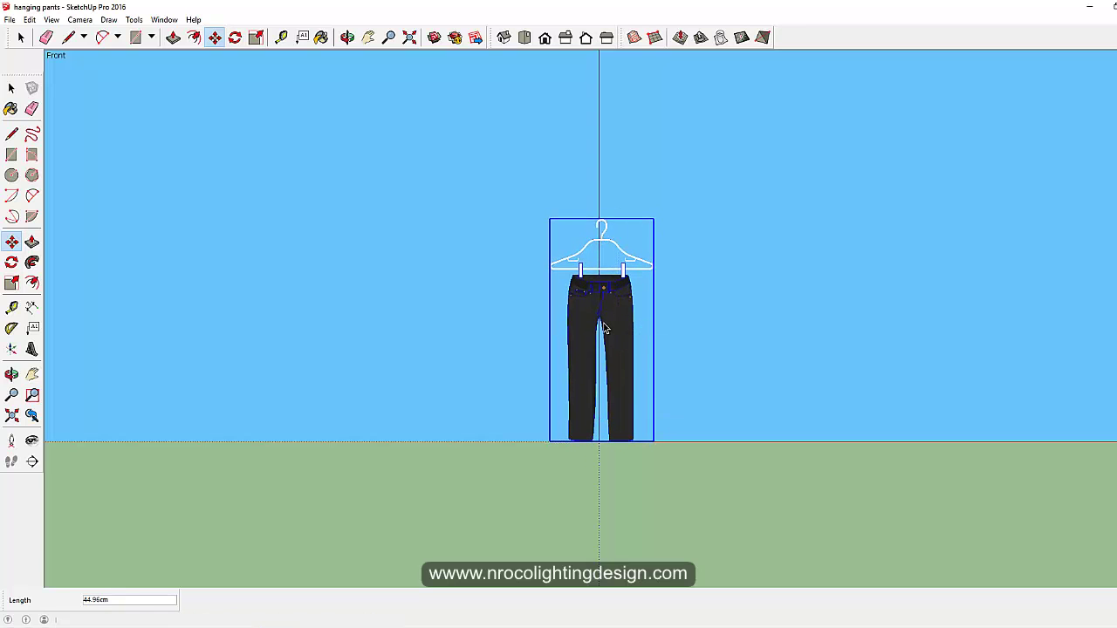
key("space")
left_click(497, 279)
scroll(494, 281, "up", 1)
Export the trousers as a 3DS file named "hanging pants small" in the 3d files folder
left_click(9, 20)
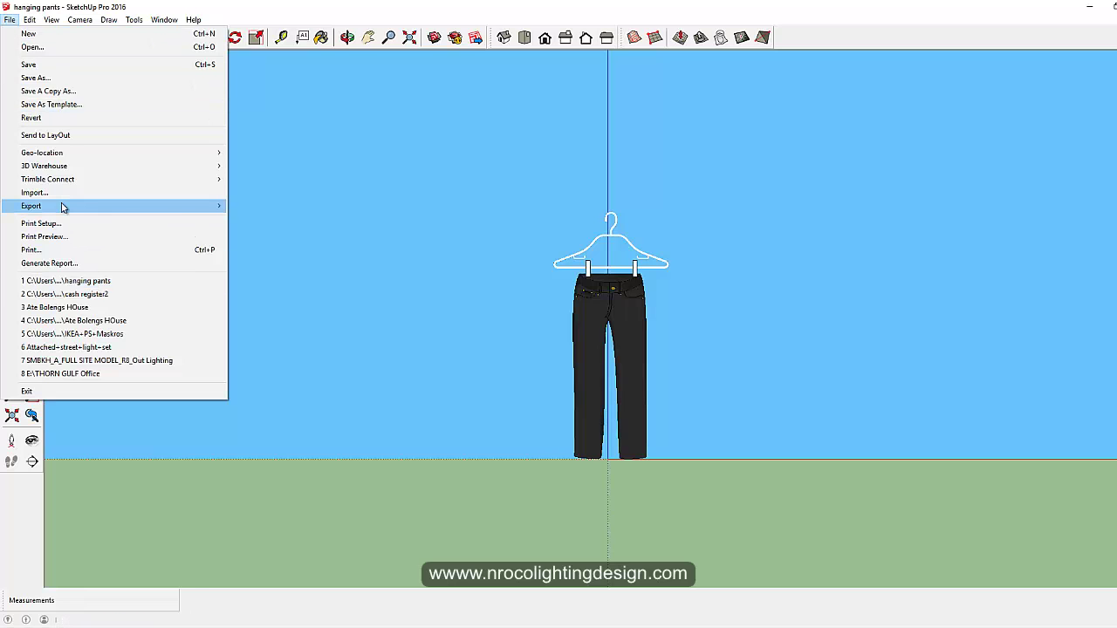
mouse_move(63, 206)
left_click(264, 206)
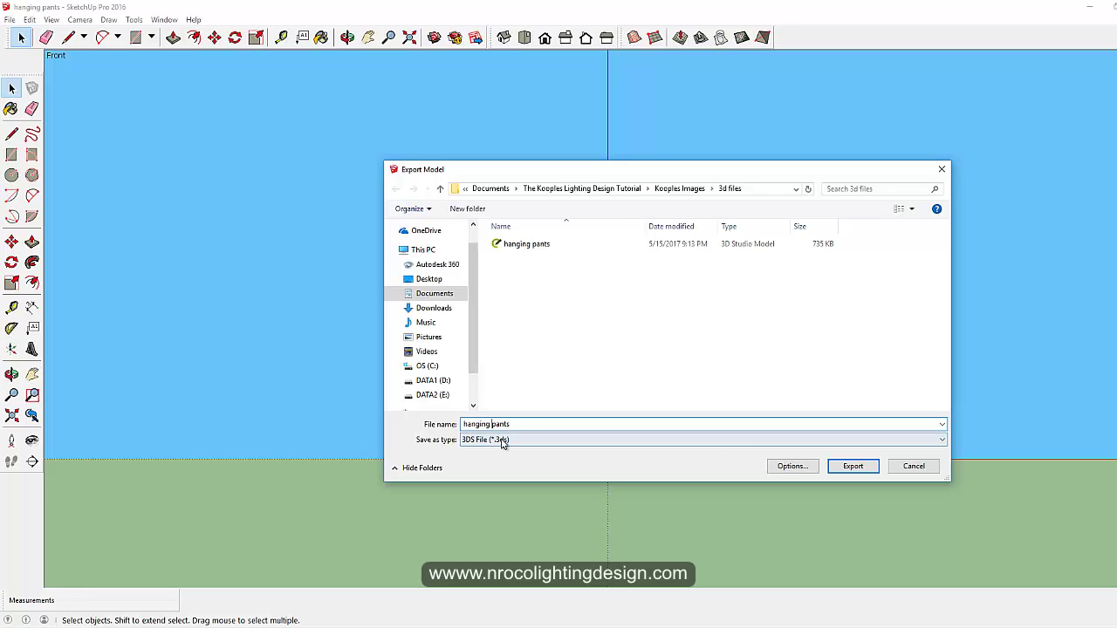
key("BackSpace")
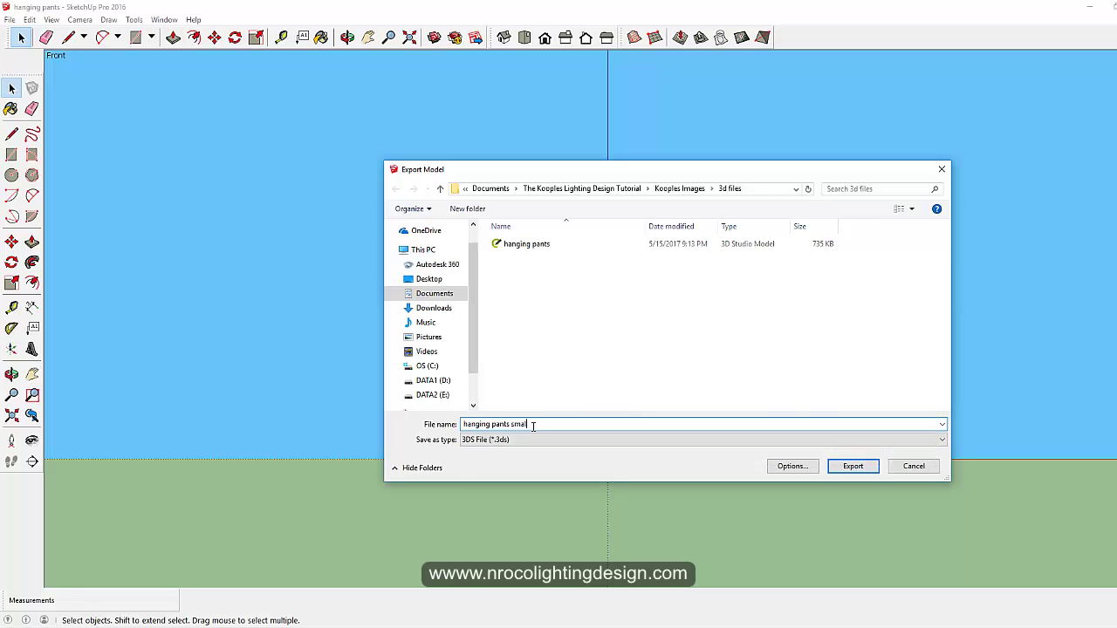
key("Return")
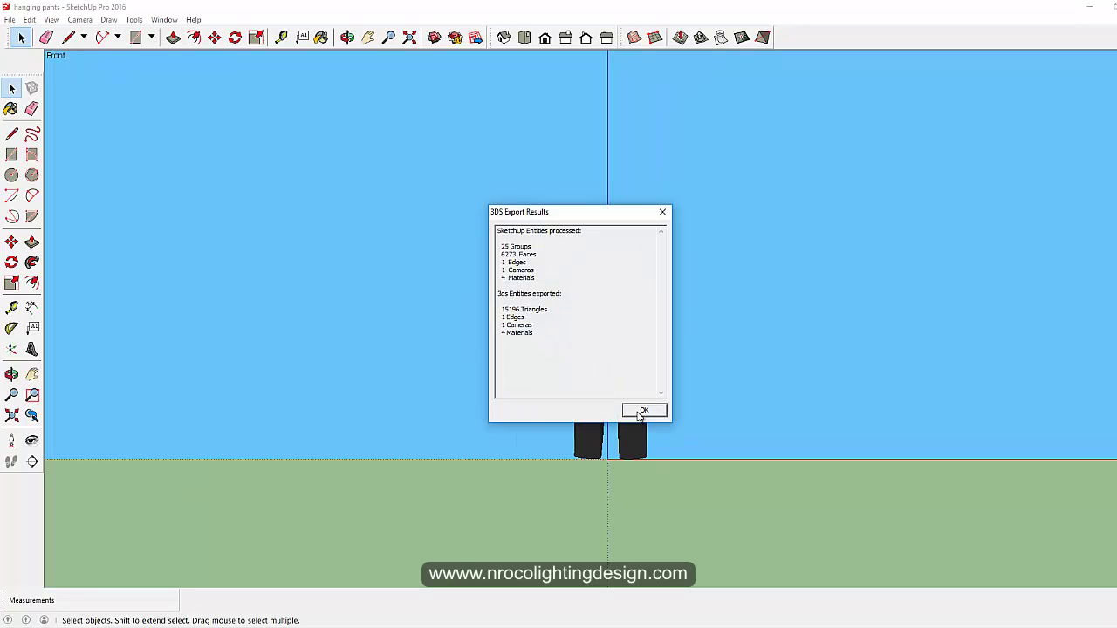
left_click(639, 409)
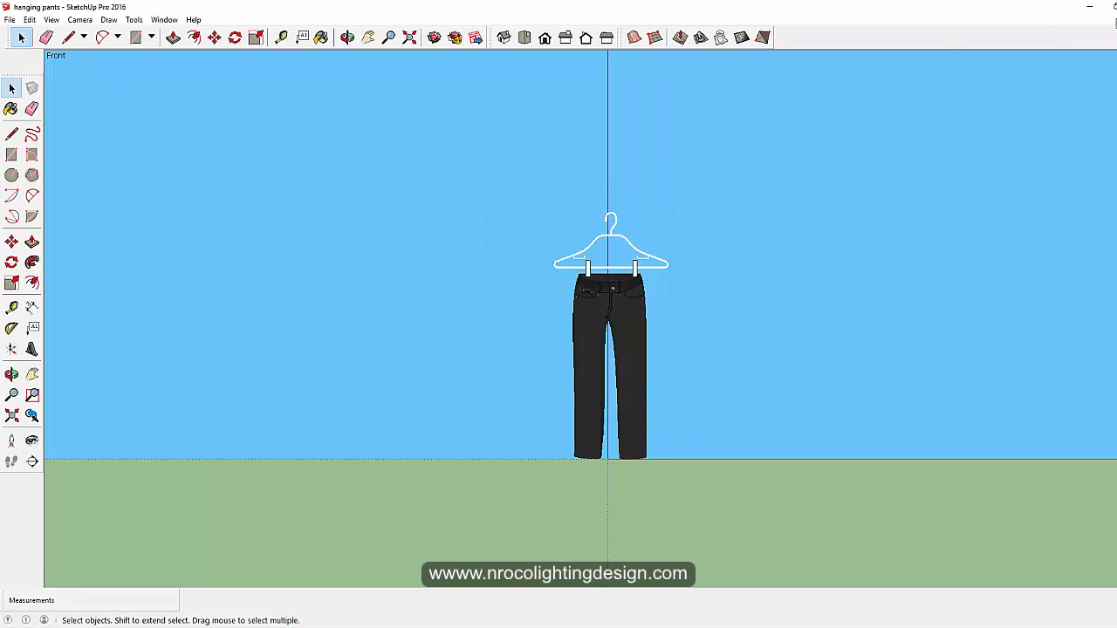
Close the trousers model without saving and open the downloaded folded t-shirts.skp in SketchUp, dismissing the file version notice
key("alt+F4")
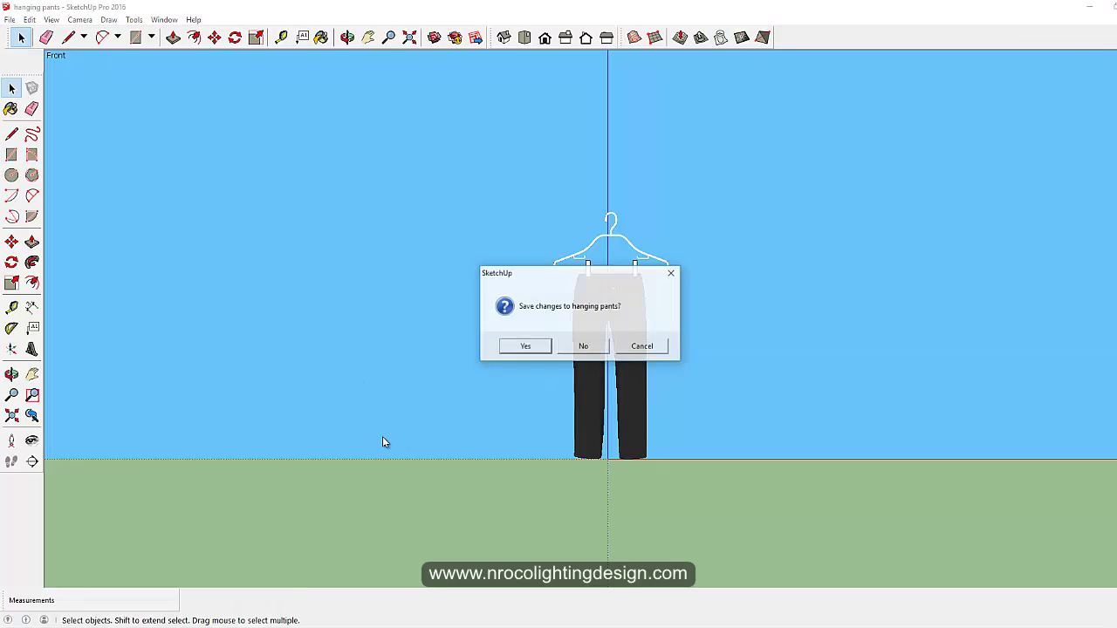
left_click(583, 346)
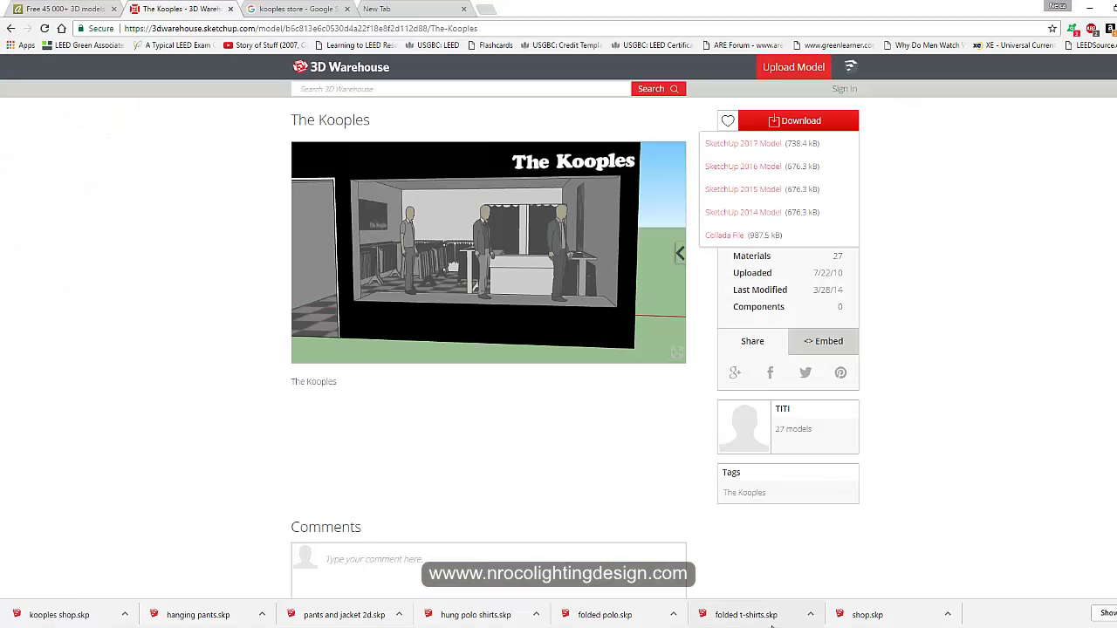
left_click(756, 615)
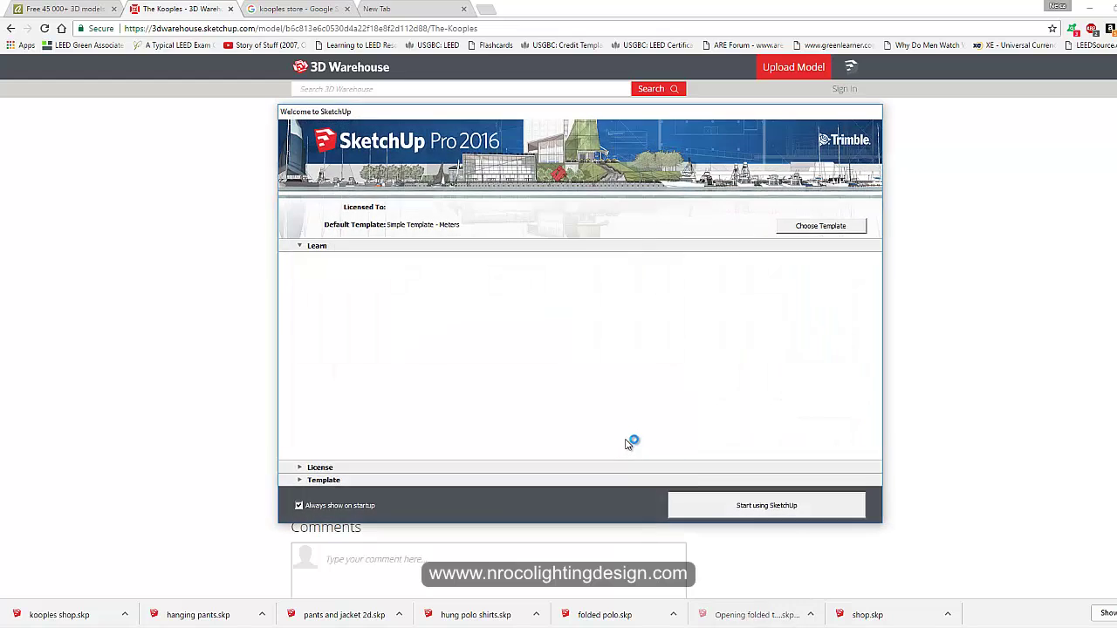
left_click(742, 507)
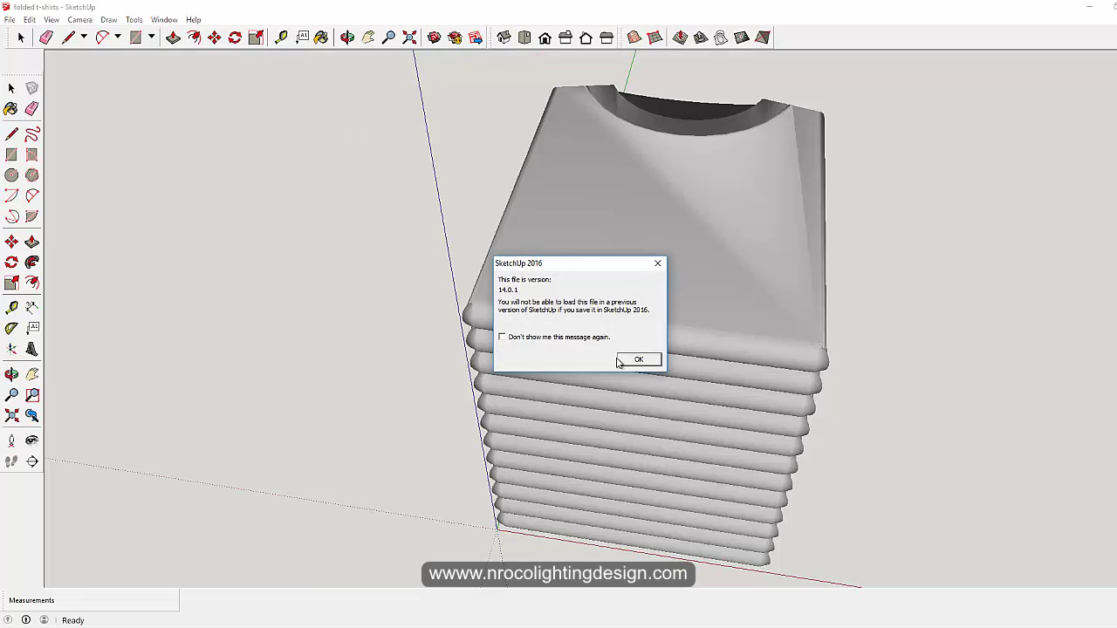
left_click(630, 360)
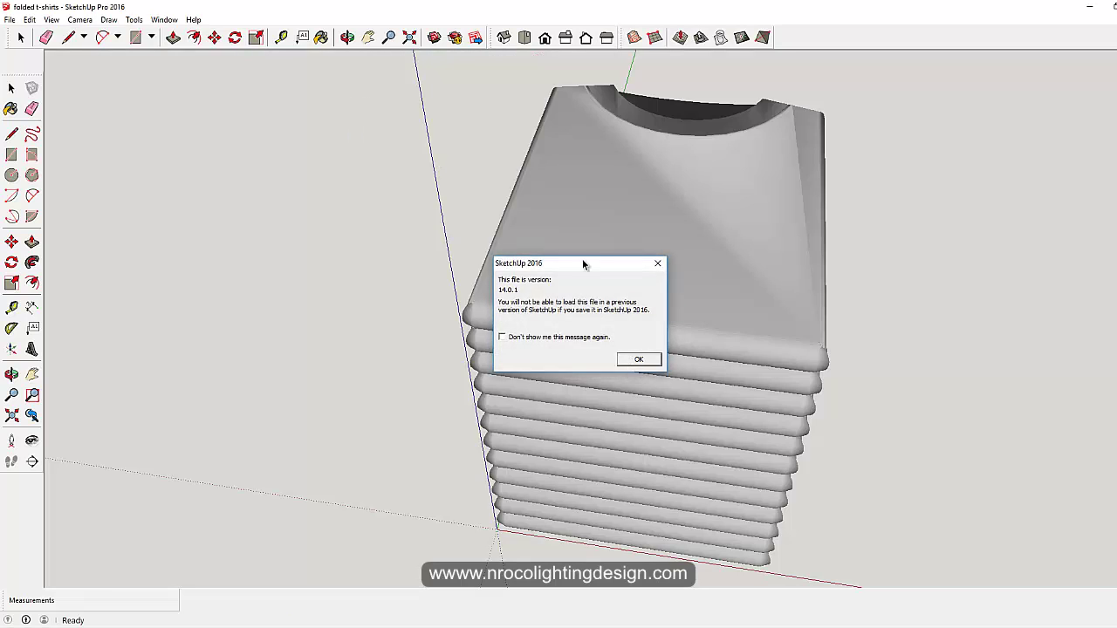
Explode the stack of folded T-shirts so that each T-shirt can be selected separately
left_click(346, 36)
left_click_drag(393, 232, 498, 279)
key("space")
left_click(484, 243)
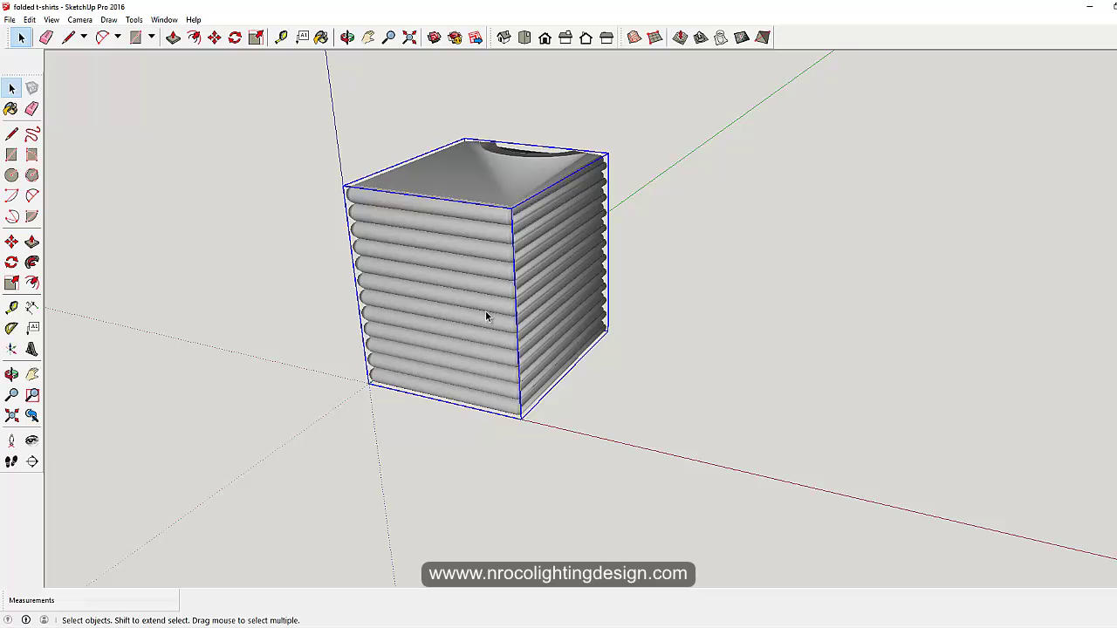
right_click(485, 311)
left_click(519, 371)
Delete all the upper T-shirts of the stack, keeping only the bottom one
left_click(487, 261)
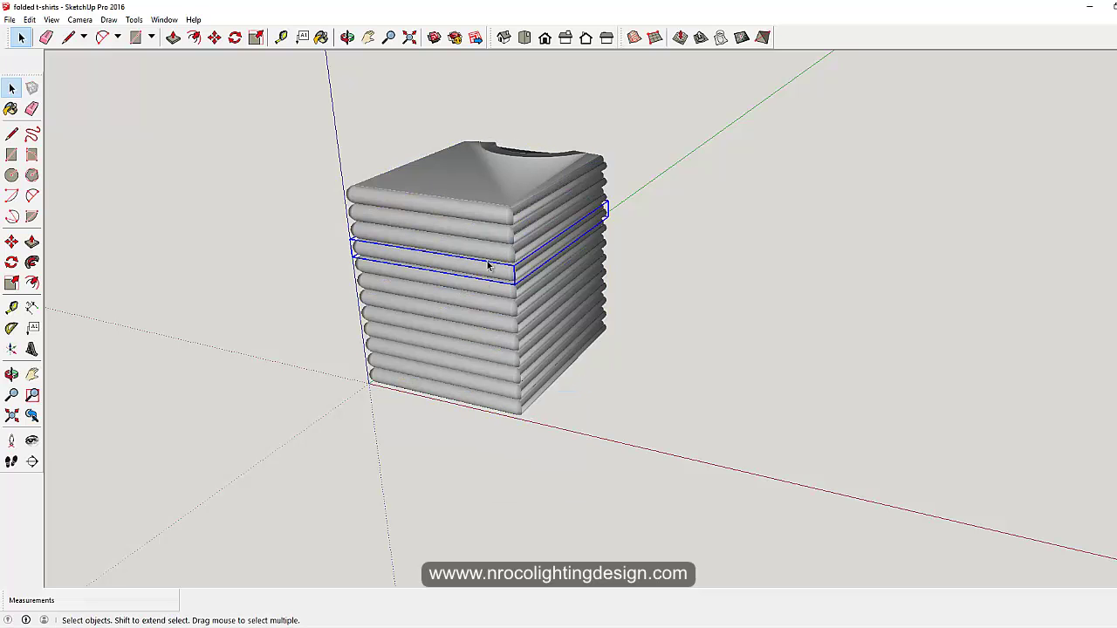
left_click(471, 203)
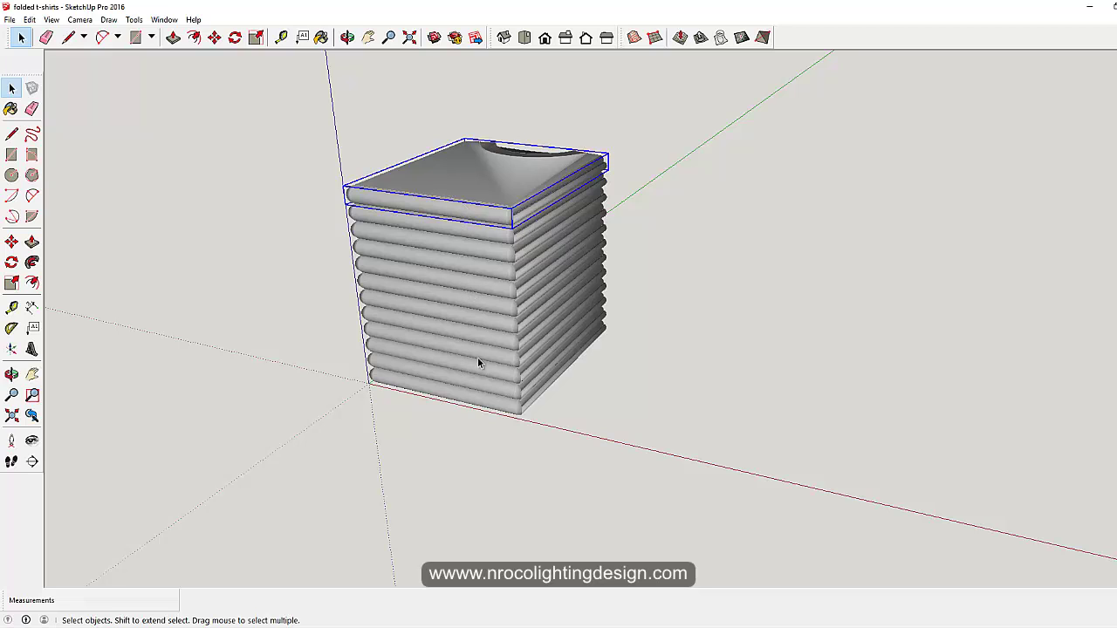
left_click_drag(469, 221, 379, 435)
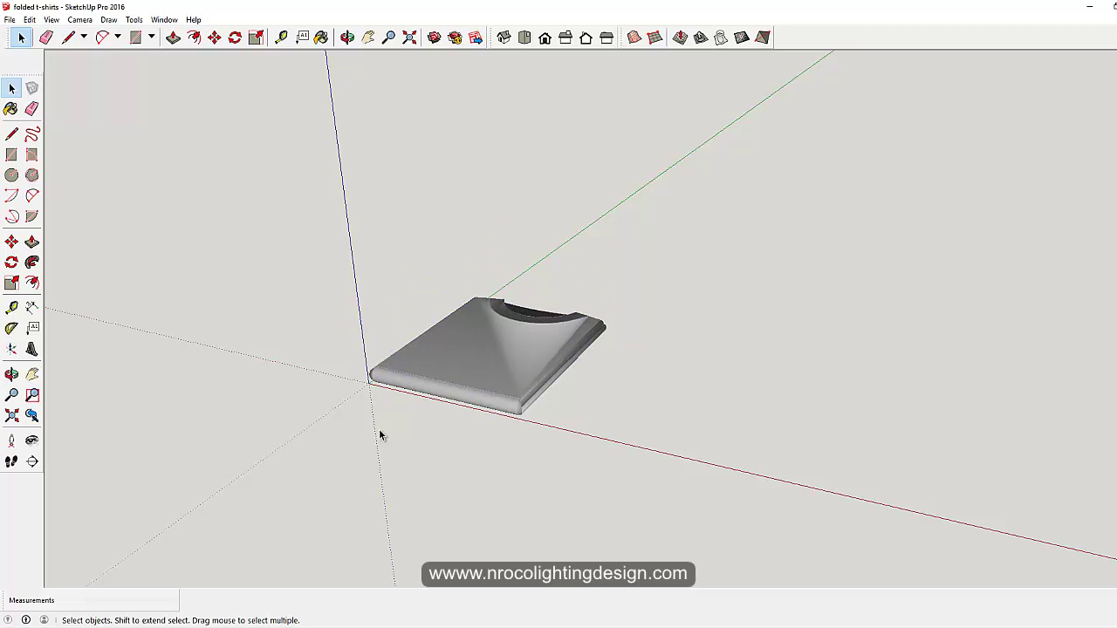
Export the remaining single T-shirt as a 3DS file named "folded t-shirt" in the Kooples Images 3d files folder
left_click(410, 36)
scroll(384, 80, "down", 4)
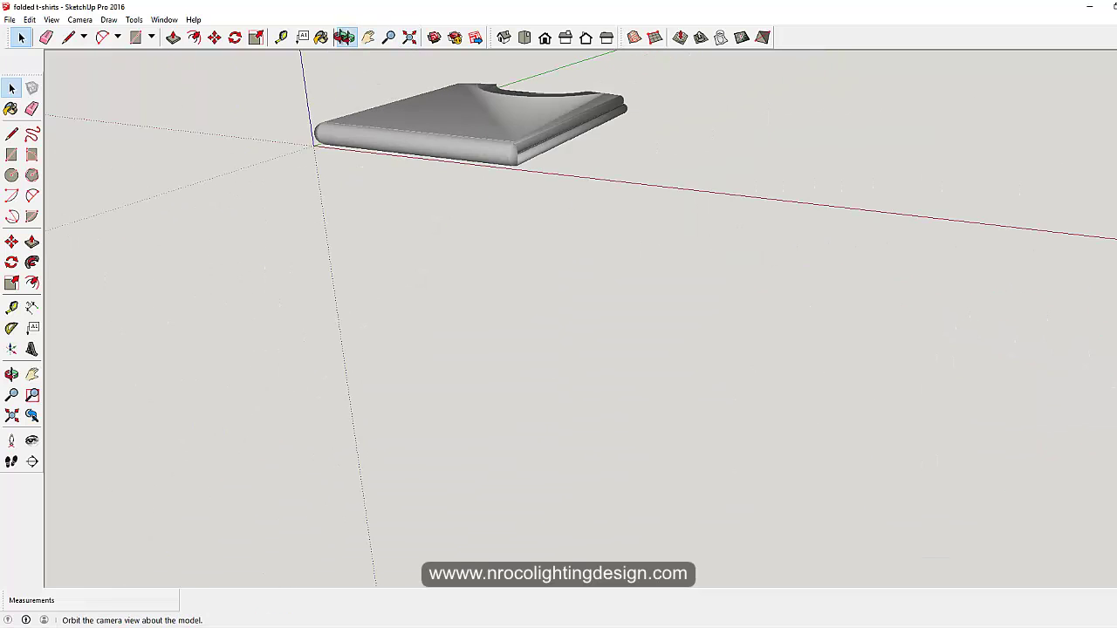
left_click(347, 37)
left_click_drag(353, 74, 370, 194)
left_click(368, 36)
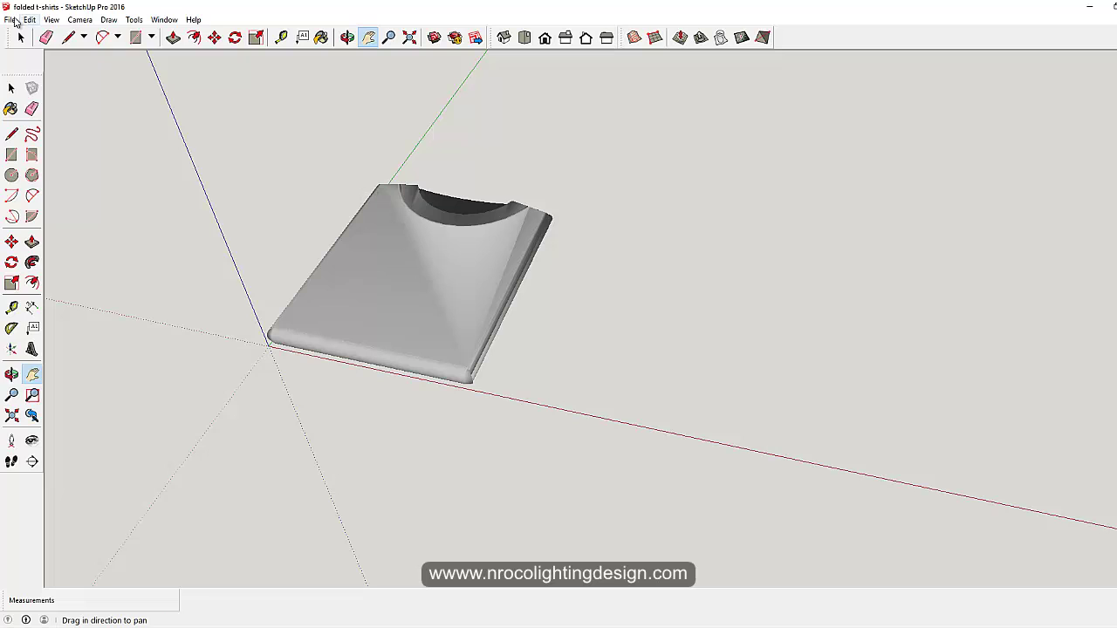
left_click(9, 19)
mouse_move(44, 206)
left_click(207, 206)
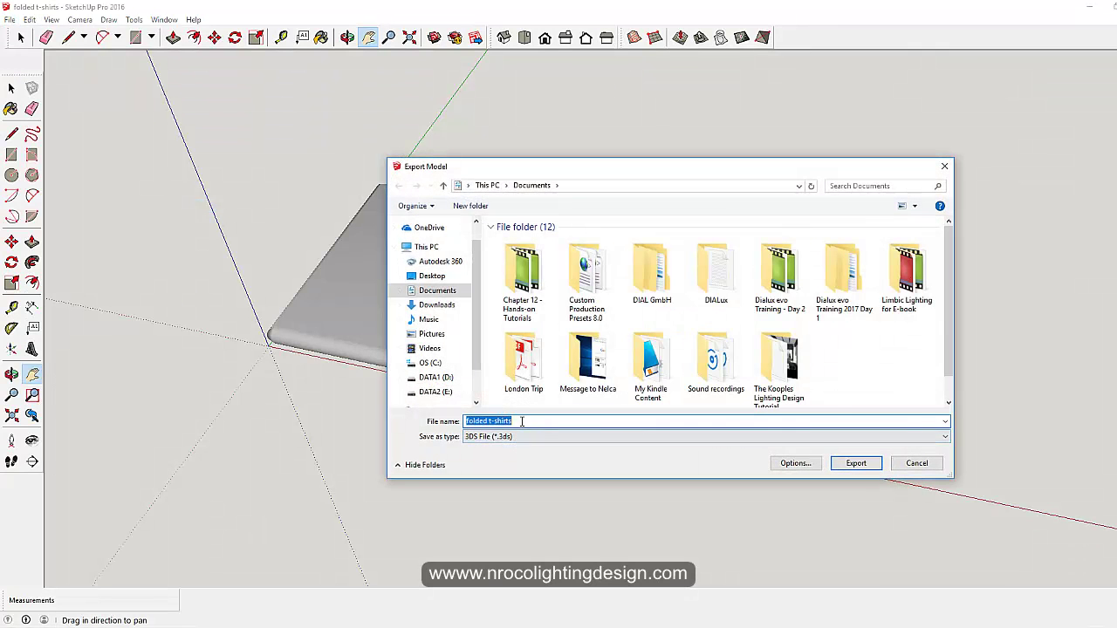
double_click(804, 391)
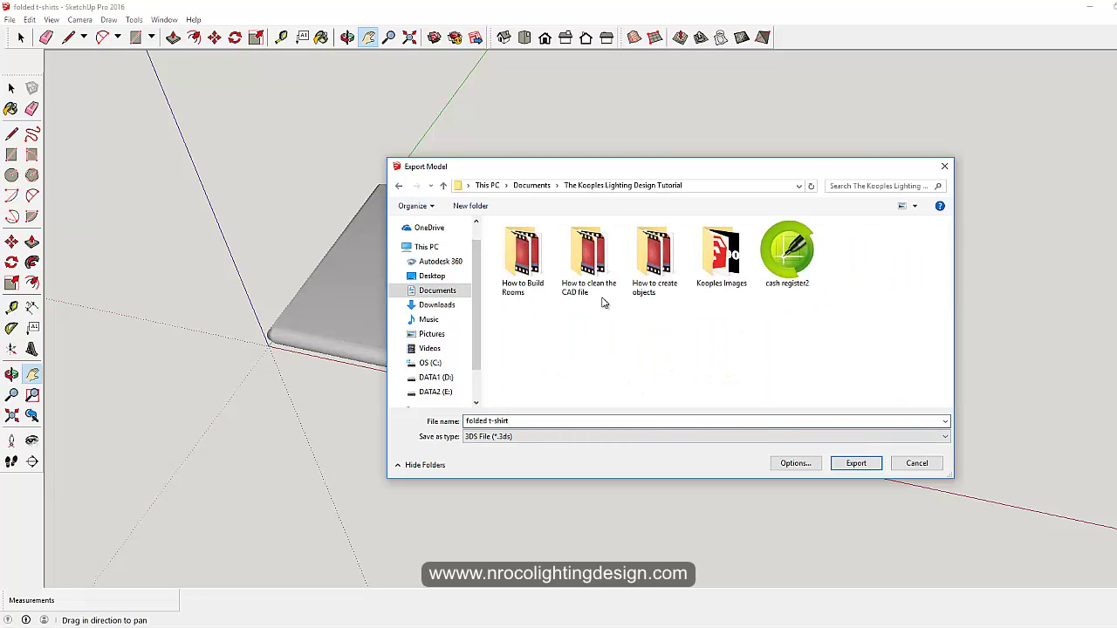
double_click(709, 279)
double_click(523, 257)
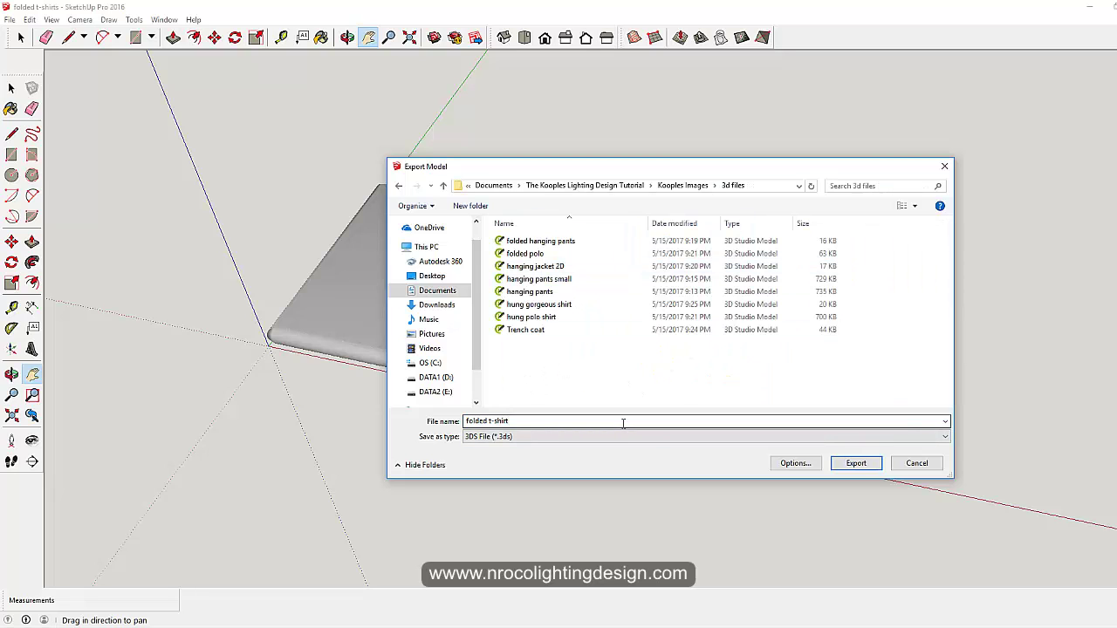
left_click(856, 463)
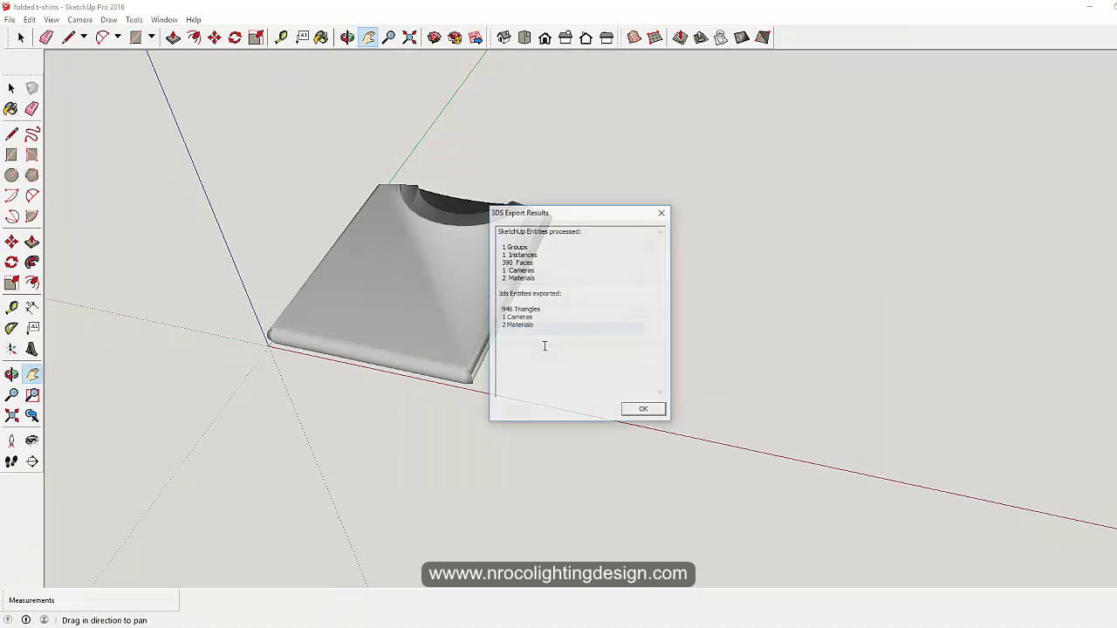
left_click(639, 409)
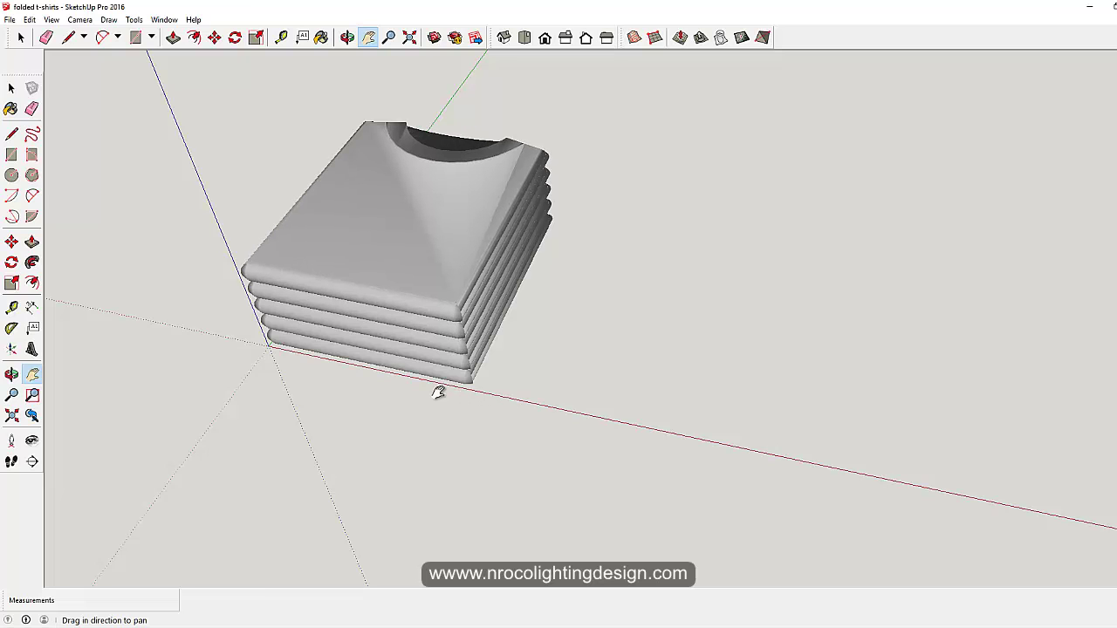
Undo the deletion of the upper T-shirts and export the full stack as a 3DS file named "folded 5 t-shirts" in the 3d files folder
left_click(9, 19)
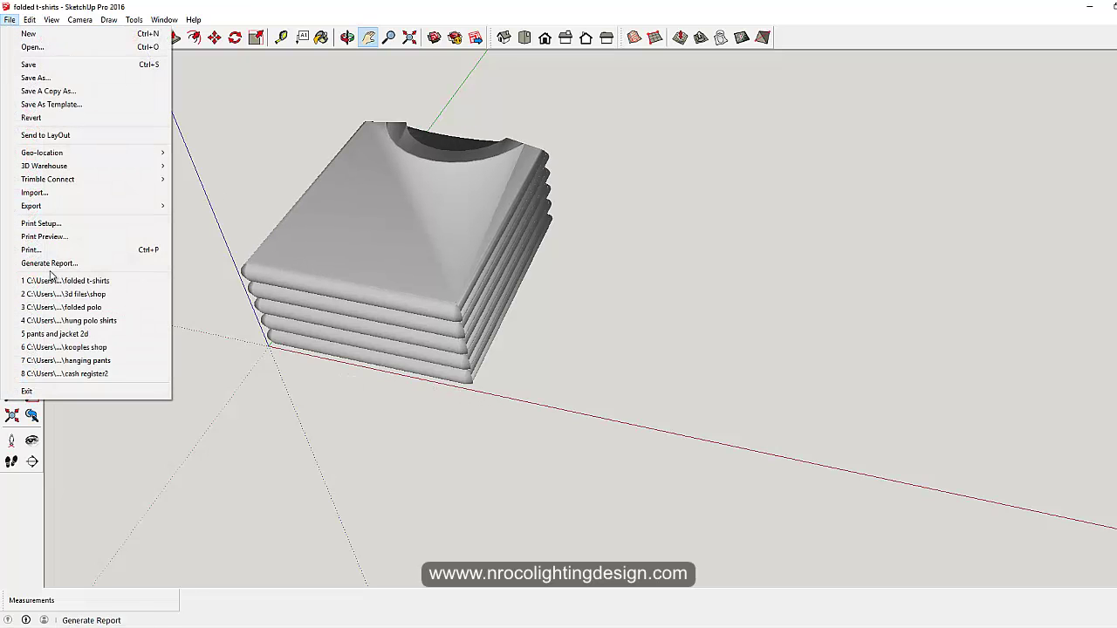
mouse_move(48, 207)
left_click(216, 212)
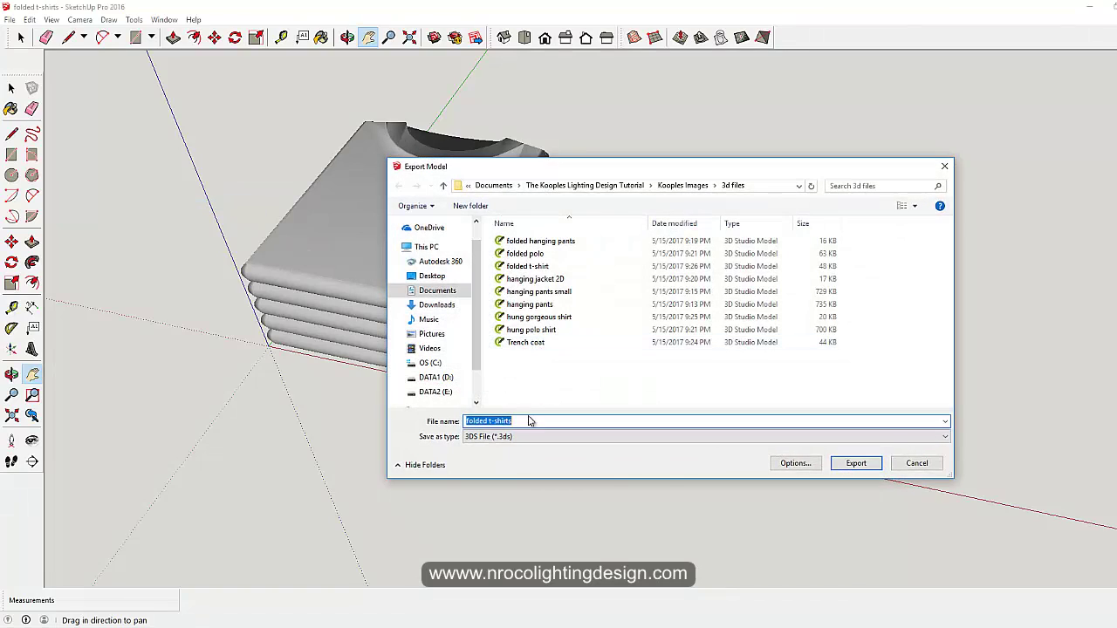
left_click(519, 422)
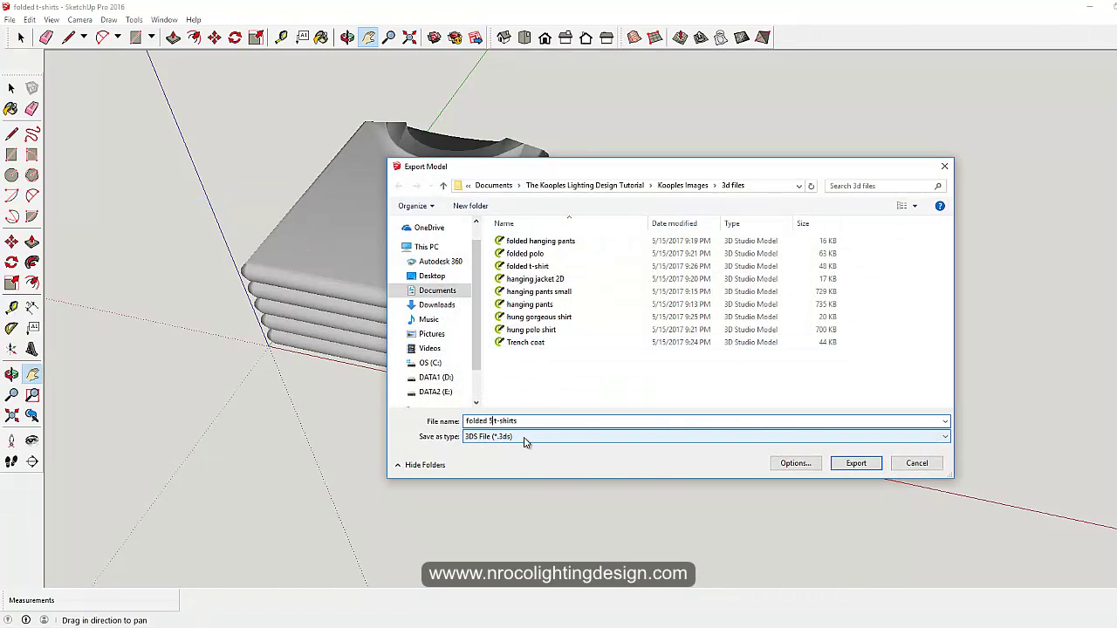
left_click(854, 470)
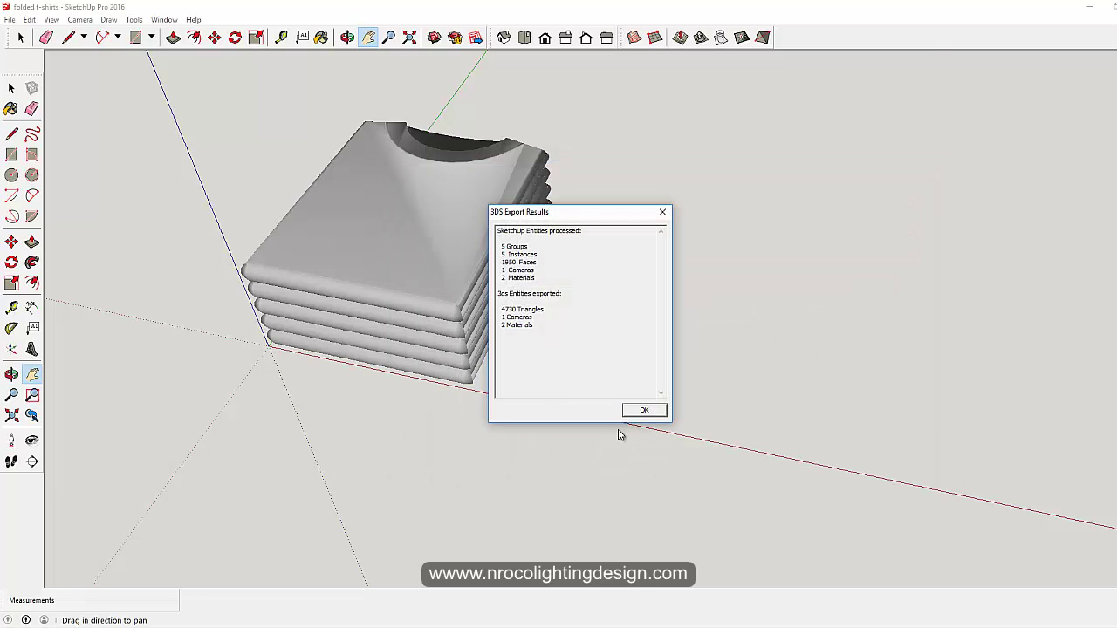
key("Return")
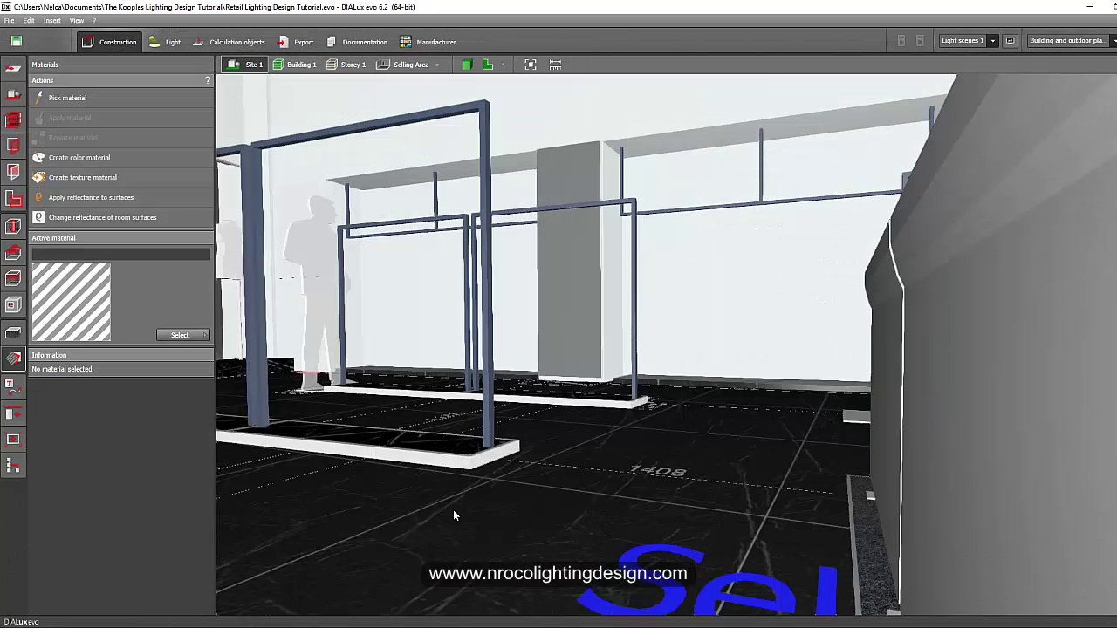
Switch to DIALux evo and examine the interior of the Selling Area with its clothing rails and mannequins
left_click(529, 65)
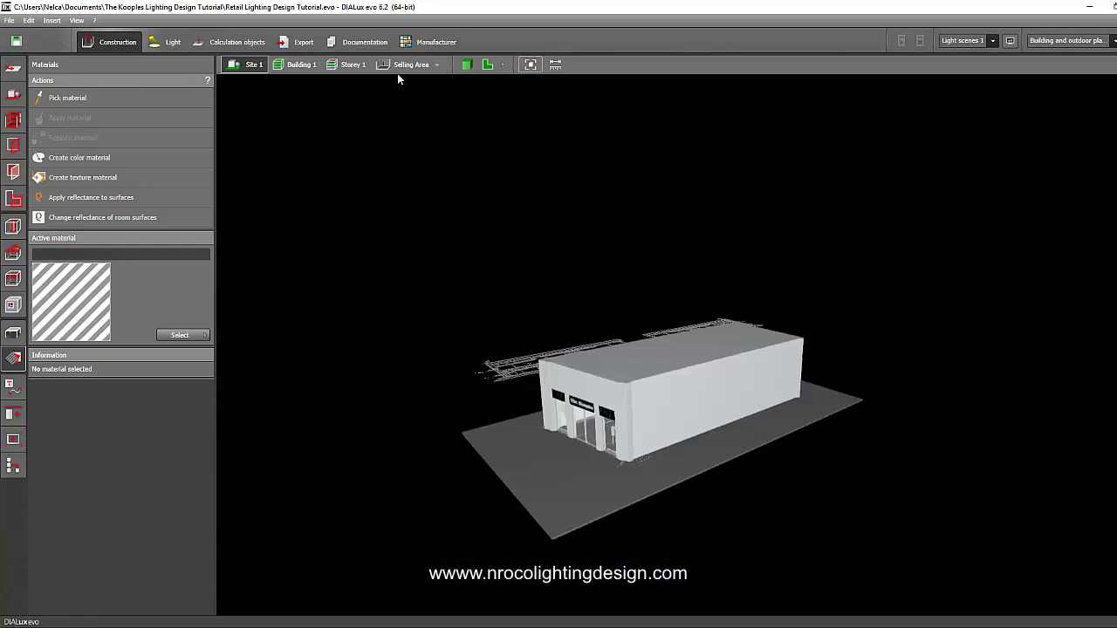
left_click(410, 65)
scroll(590, 434, "up", 5)
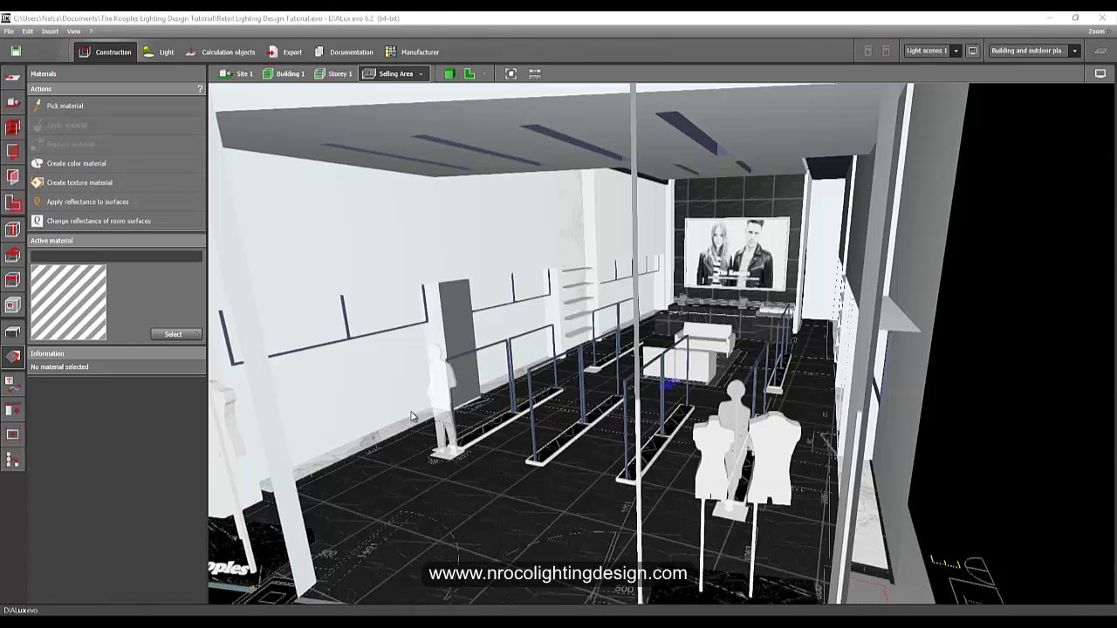
right_click_drag(414, 418, 472, 428)
scroll(508, 434, "up", 2)
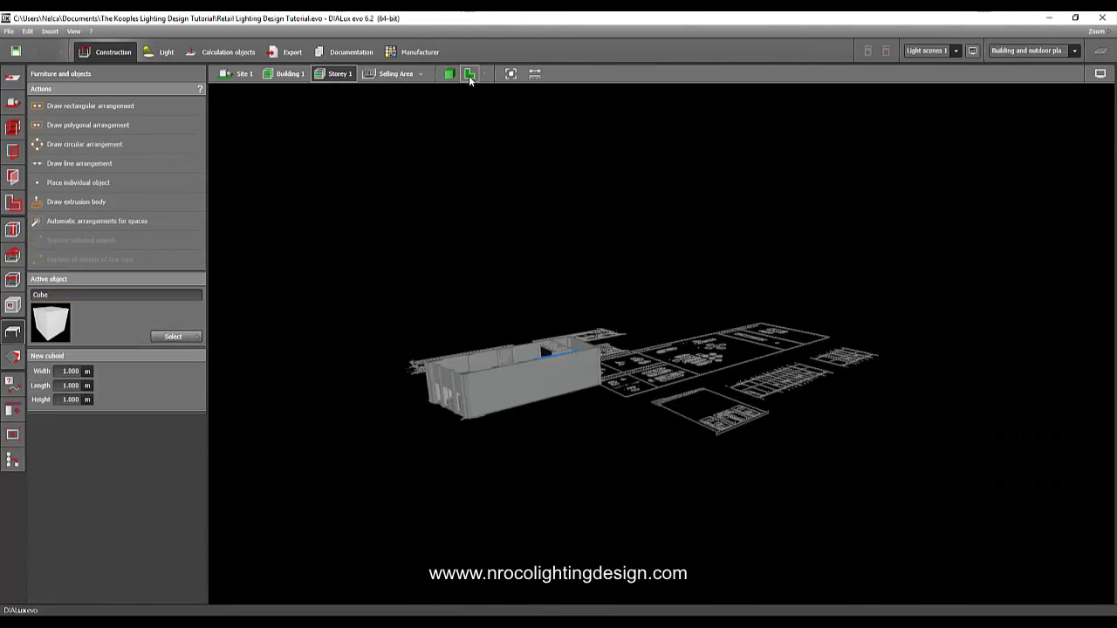
Show Storey 1 in floor plan view and activate the Furniture and objects tools
left_click(469, 73)
scroll(486, 354, "up", 5)
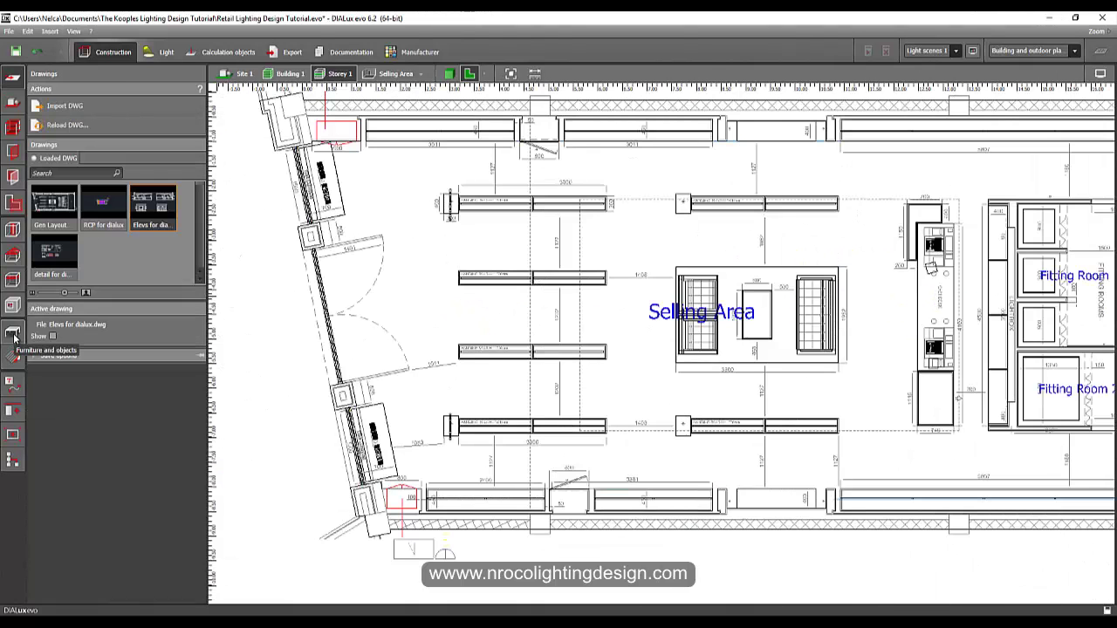
left_click(13, 335)
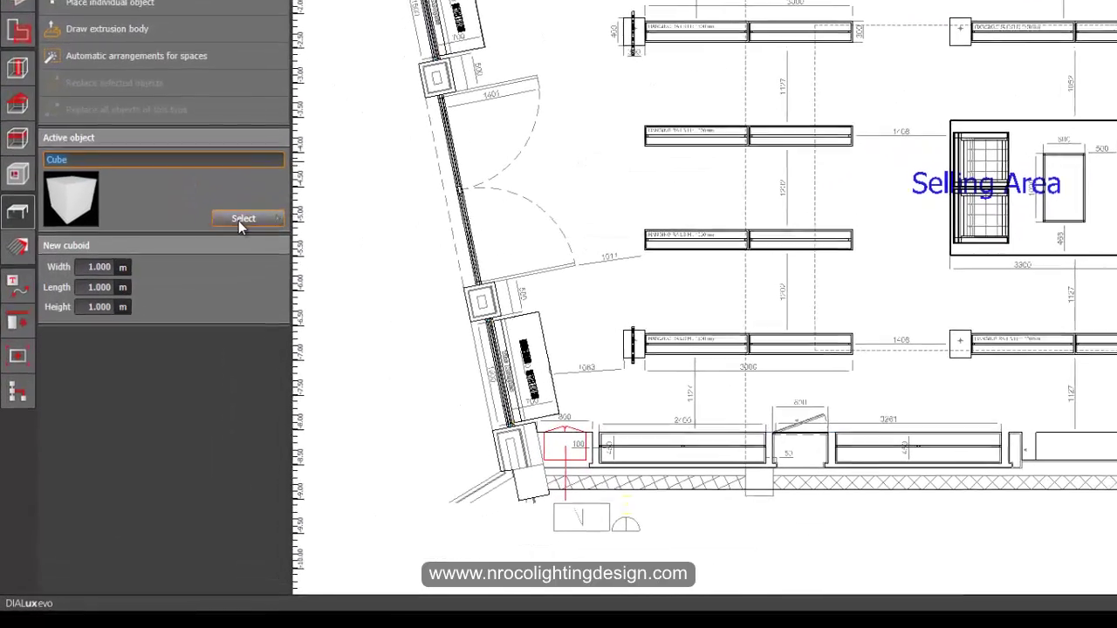
Add the 3d files folder from Documents > The Kooples Lighting Design Tutorial > Kooples Images as an object folder
left_click(244, 215)
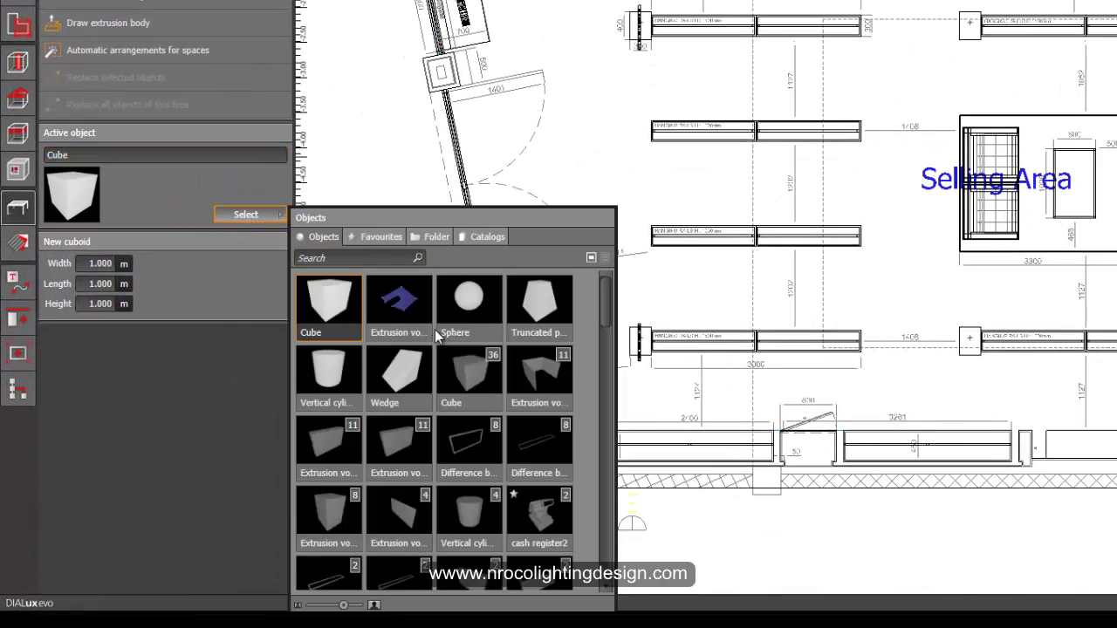
left_click(426, 237)
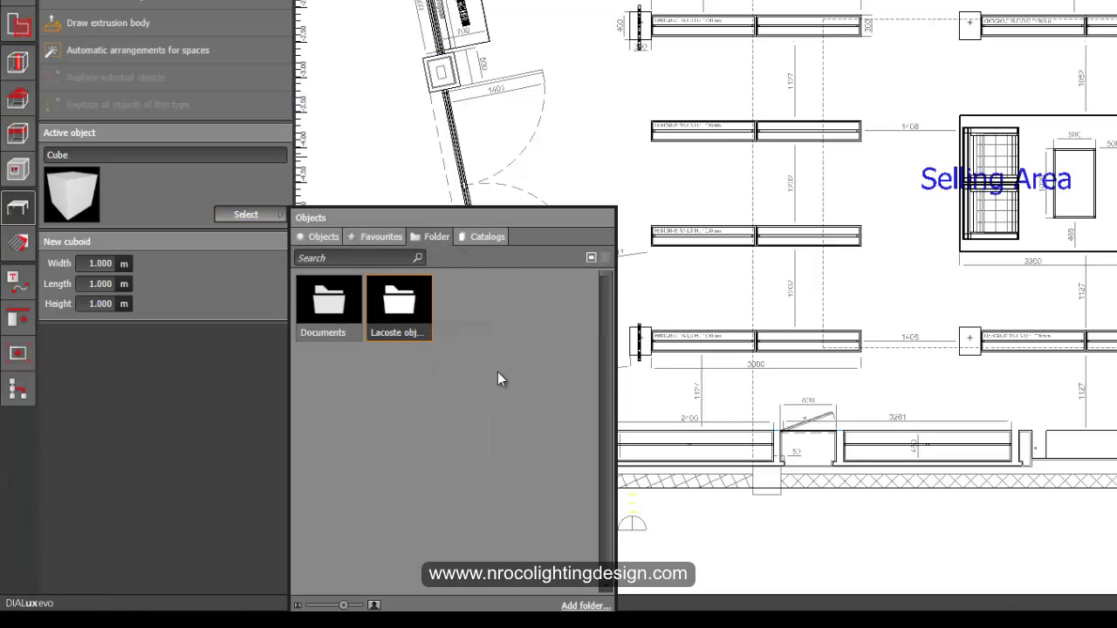
left_click(584, 605)
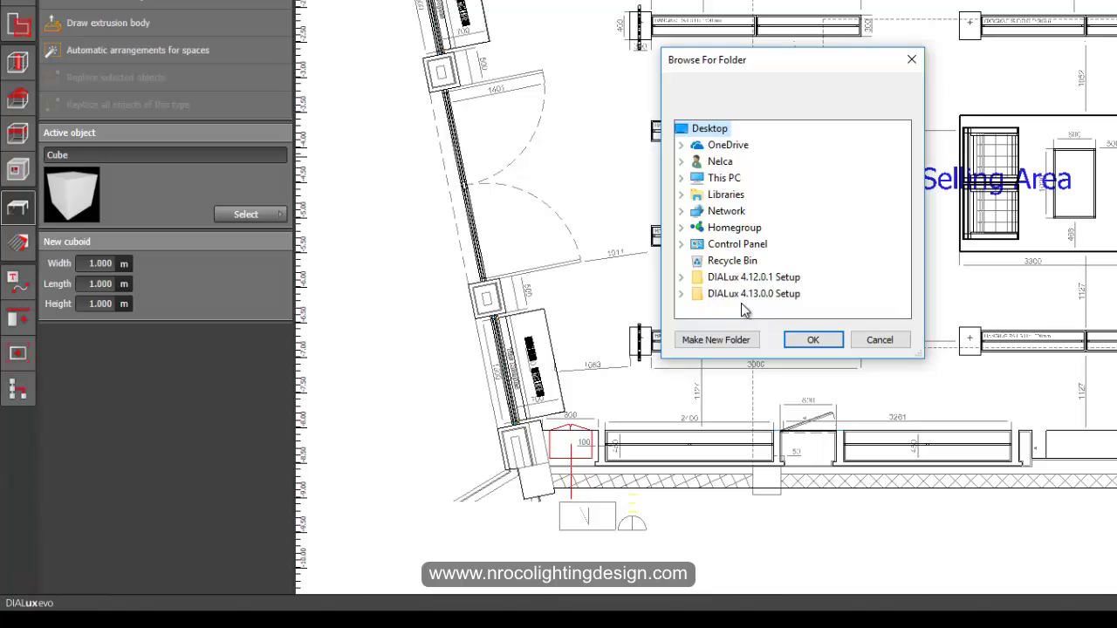
double_click(726, 195)
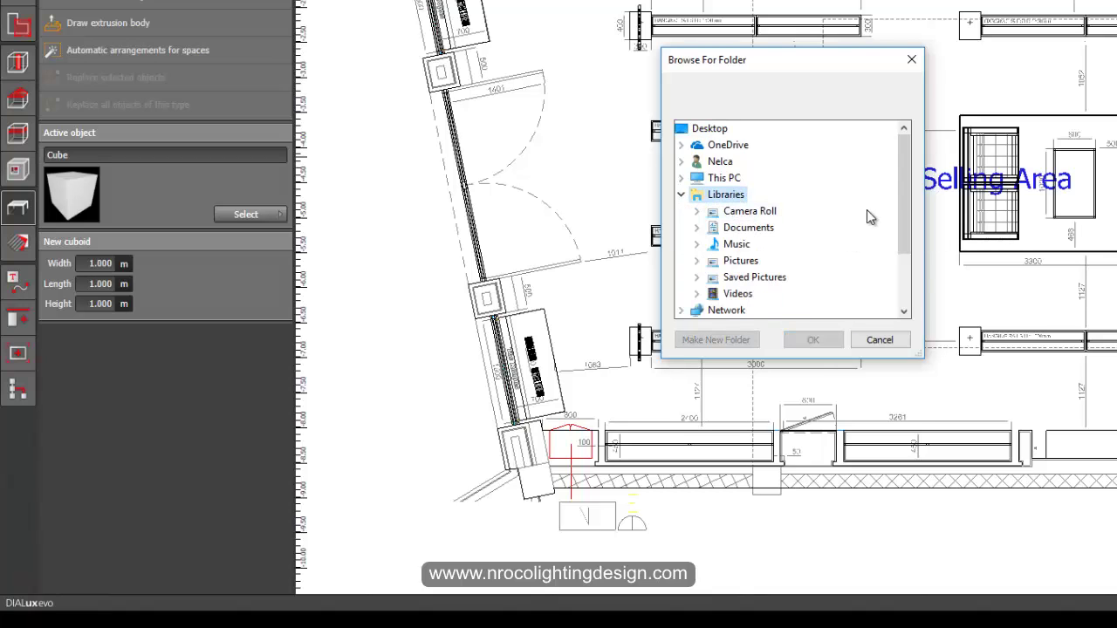
double_click(748, 227)
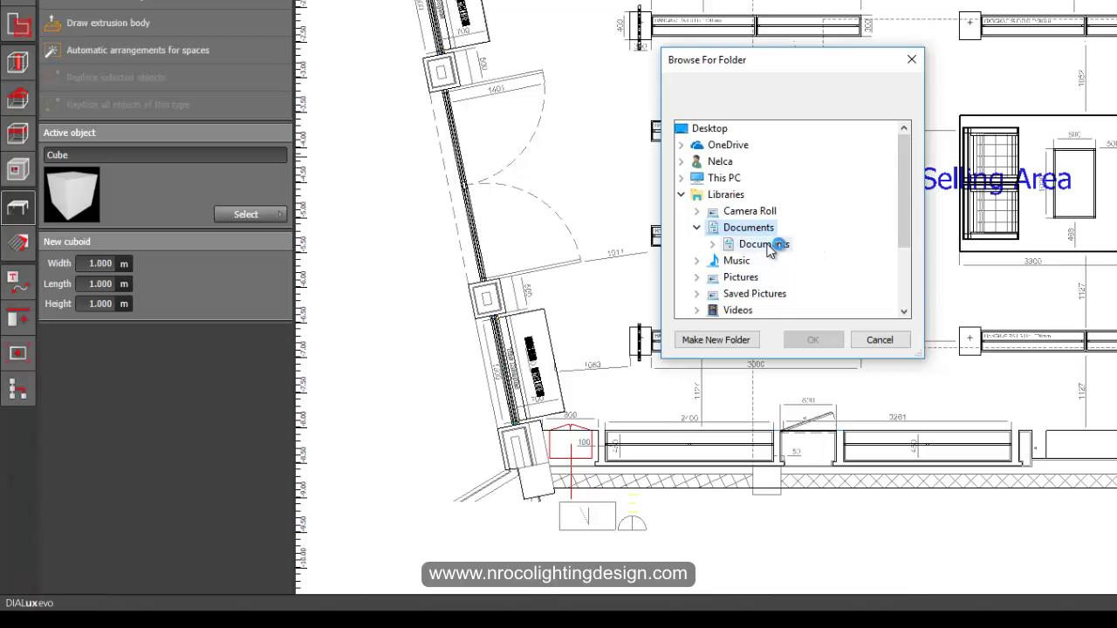
double_click(765, 244)
left_click_drag(906, 210, 907, 229)
double_click(836, 261)
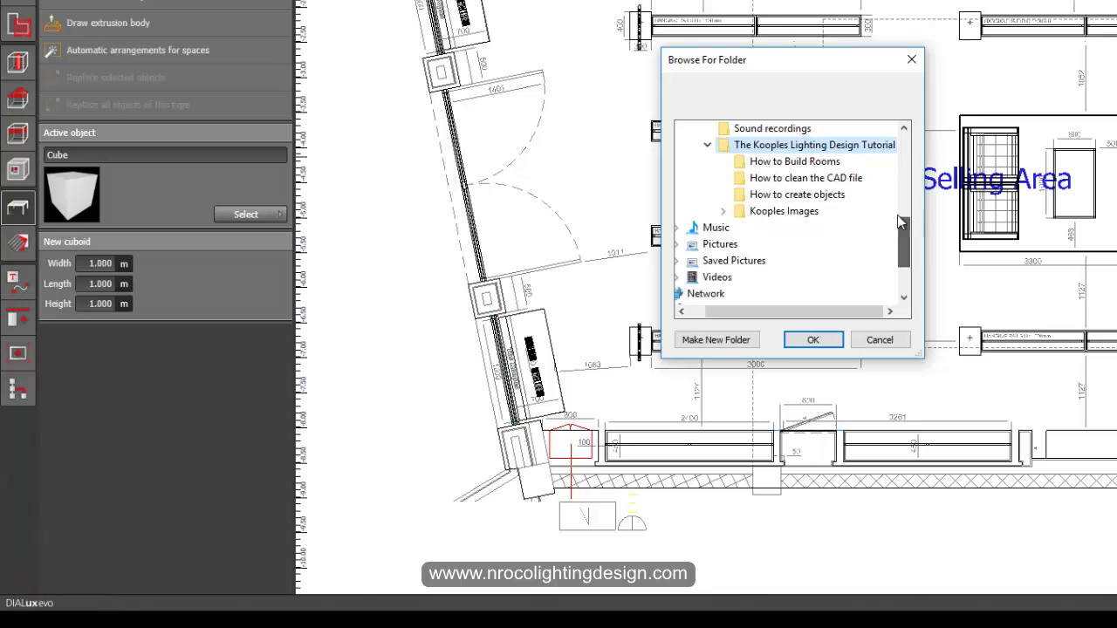
double_click(823, 213)
scroll(890, 237, "down", 2)
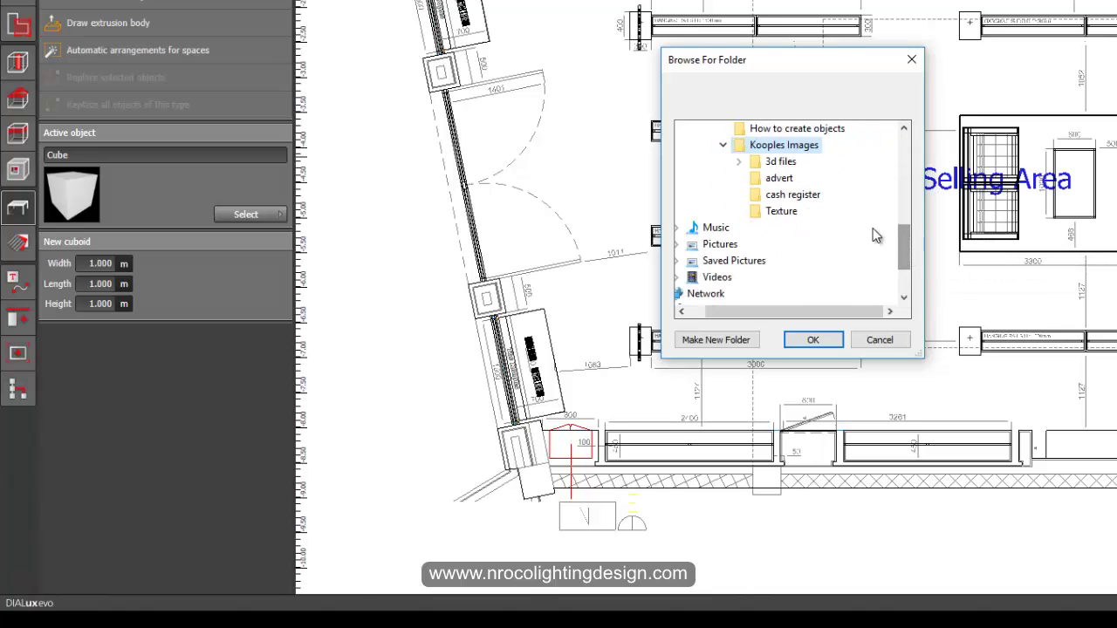
left_click(780, 161)
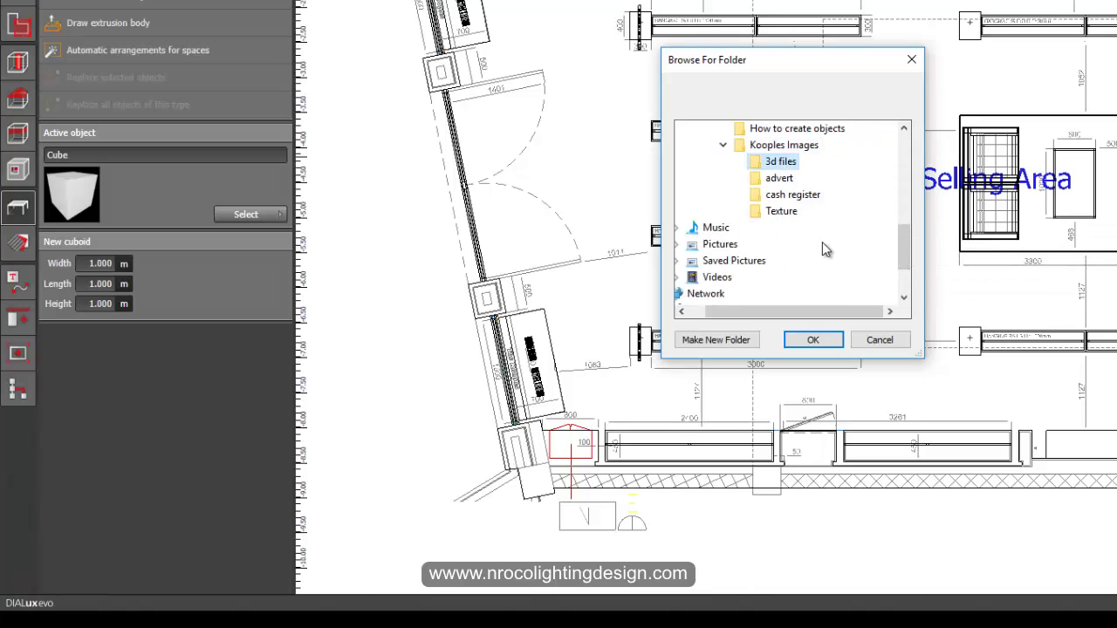
left_click(811, 340)
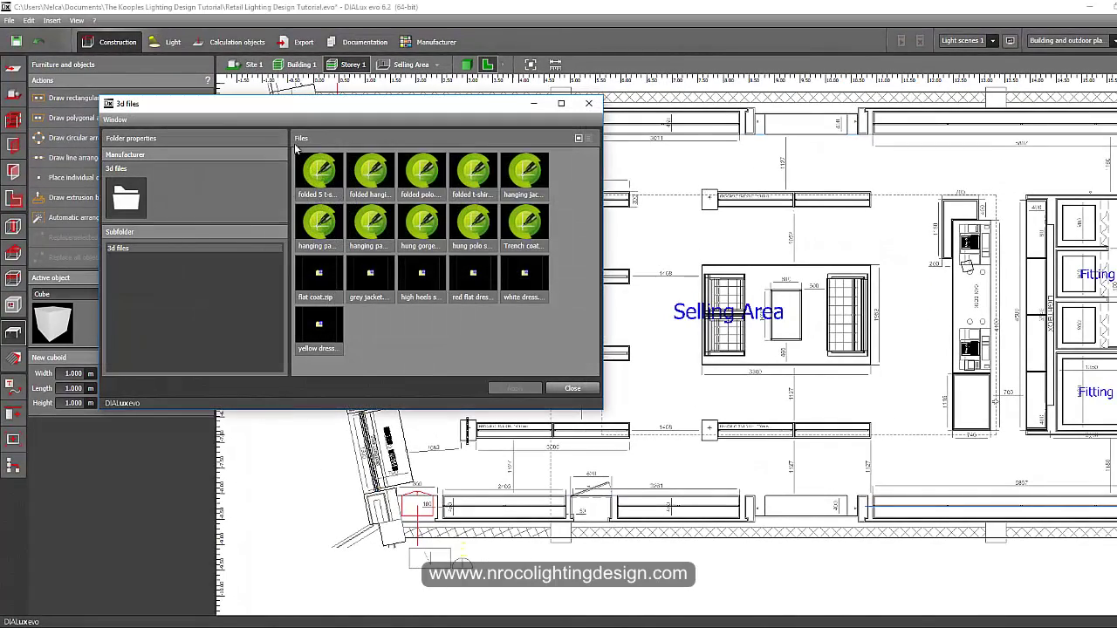
Look through the models in the added 3d files folder, including folded 5 t-shirts, folded hanging pants and Trench coat
left_click(329, 183)
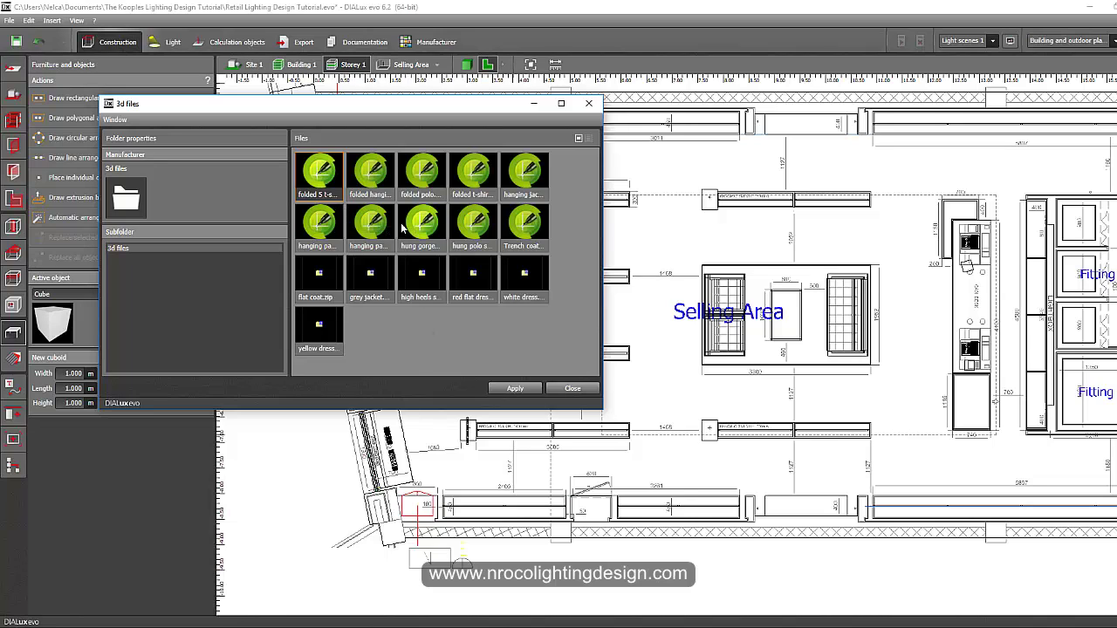
left_click(377, 184)
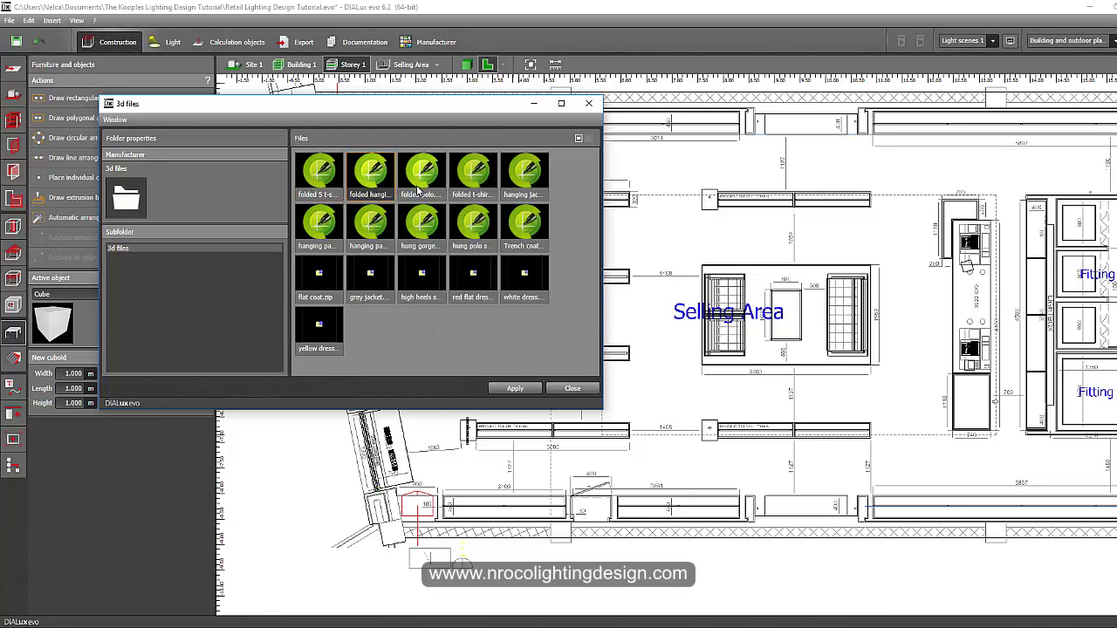
left_click(521, 225)
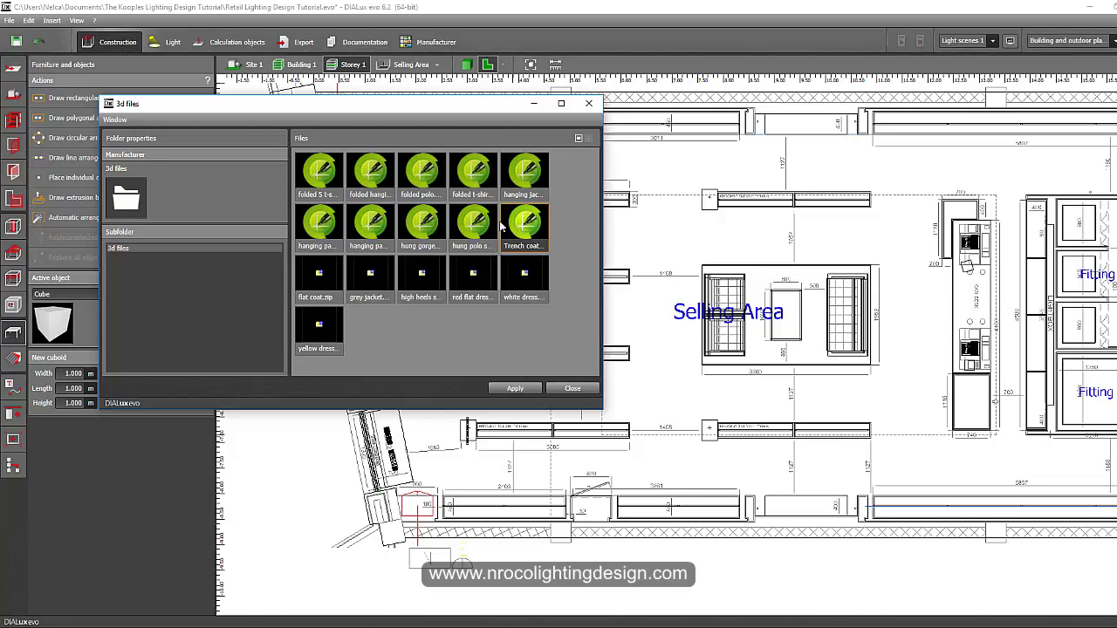
left_click(421, 225)
Switch to the 3d files folder in File Explorer and show its contents in Details view sorted by Type
left_click(105, 611)
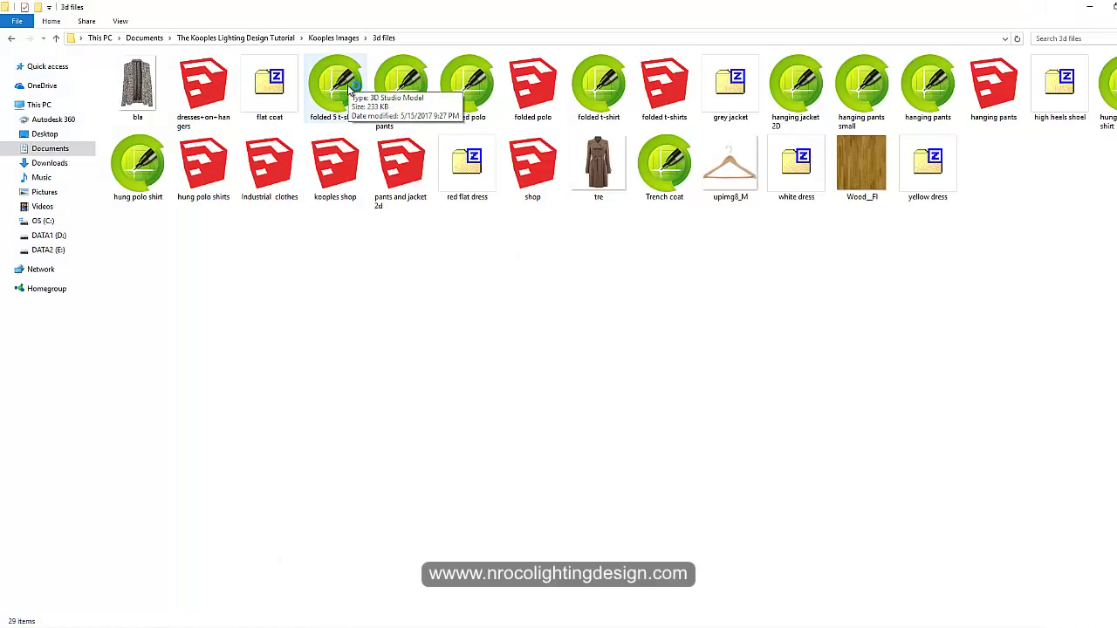
right_click(340, 323)
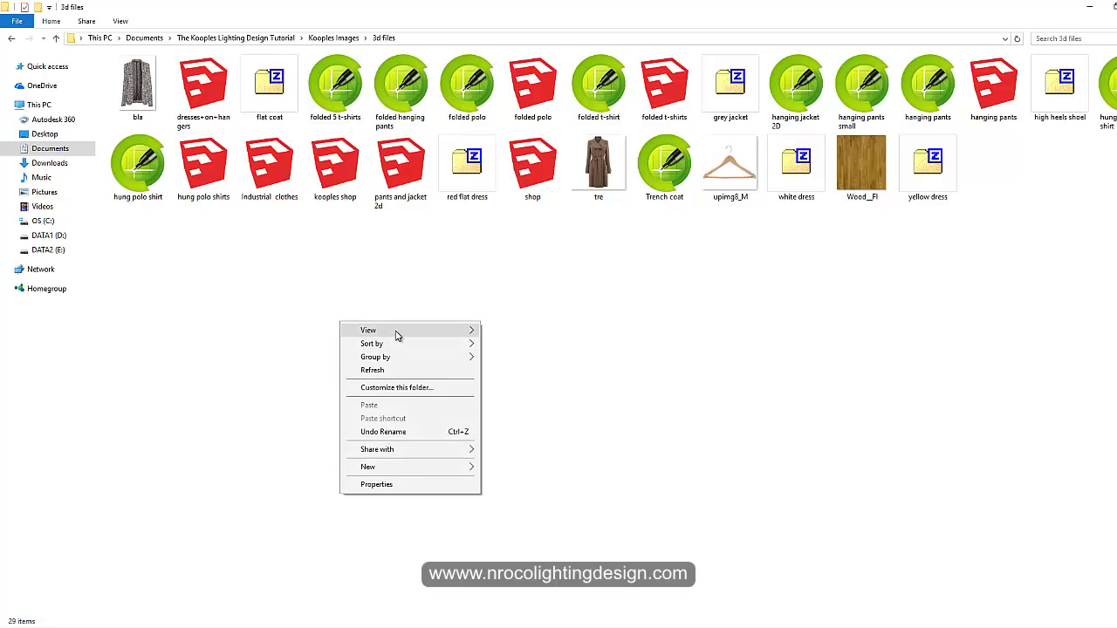
mouse_move(398, 335)
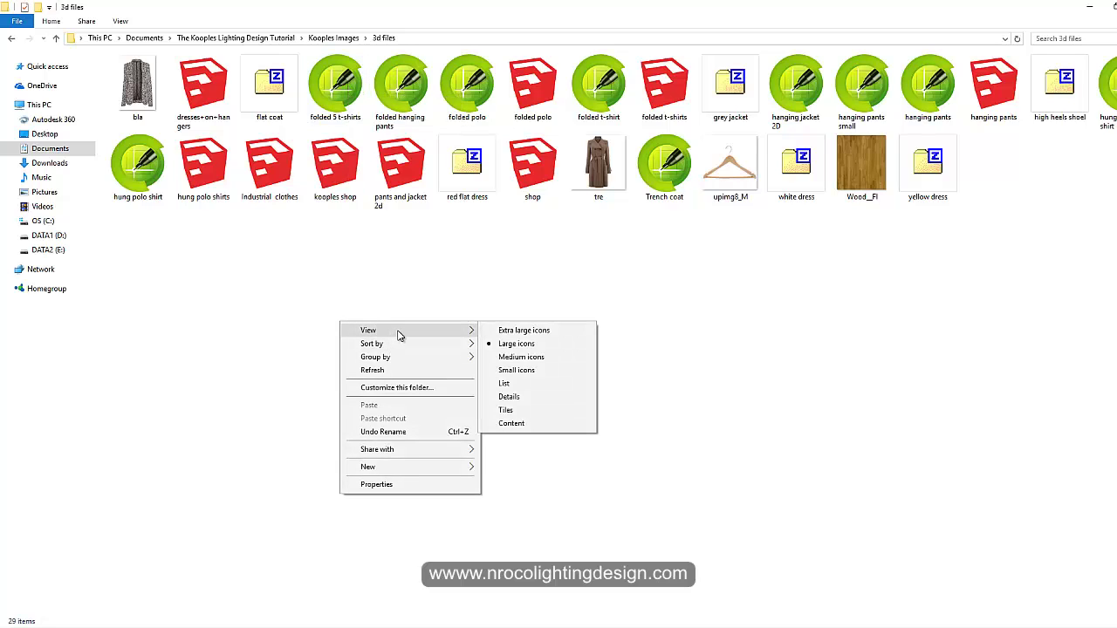
left_click(508, 397)
right_click(553, 128)
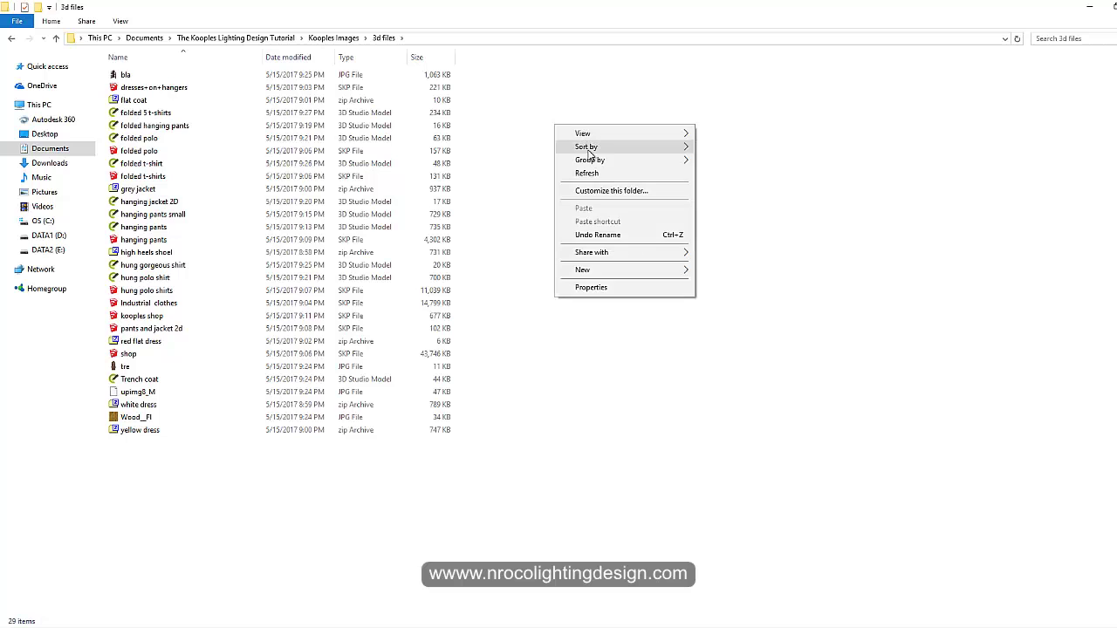
mouse_move(610, 153)
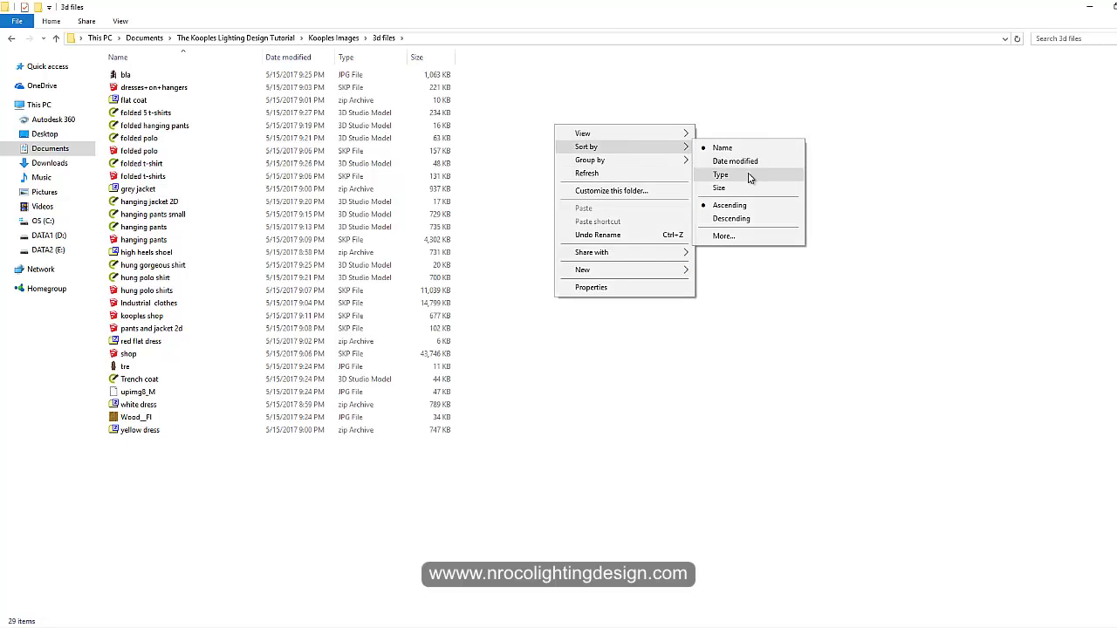
left_click(749, 177)
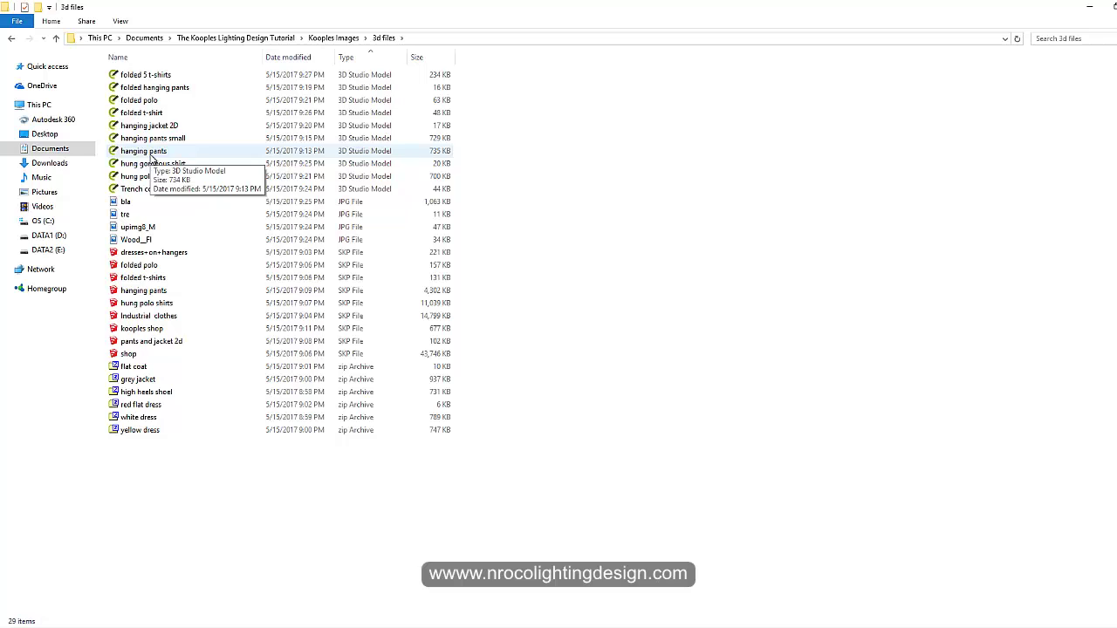
Rename the hanging pants 3D Studio Model file to "hanging pants large"
right_click(161, 154)
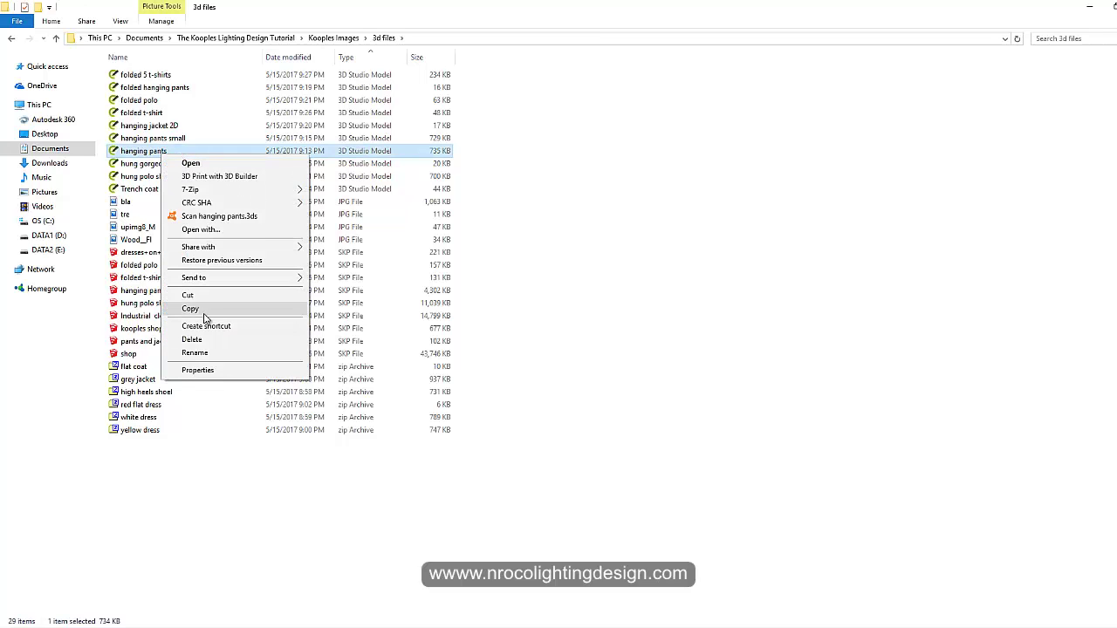
left_click(207, 356)
left_click(184, 151)
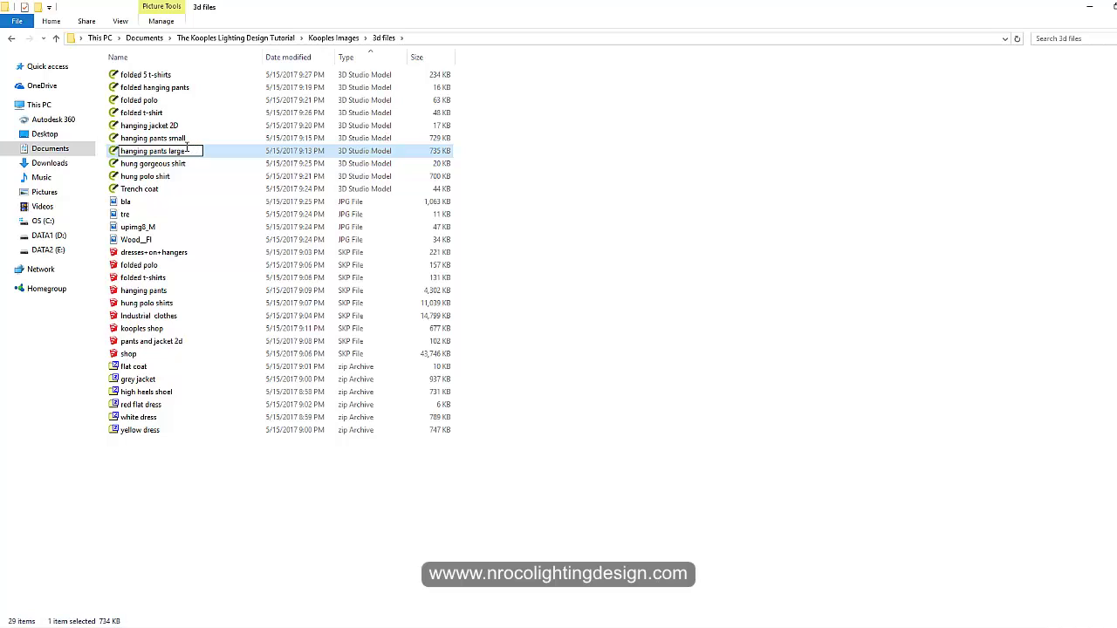
key("Return")
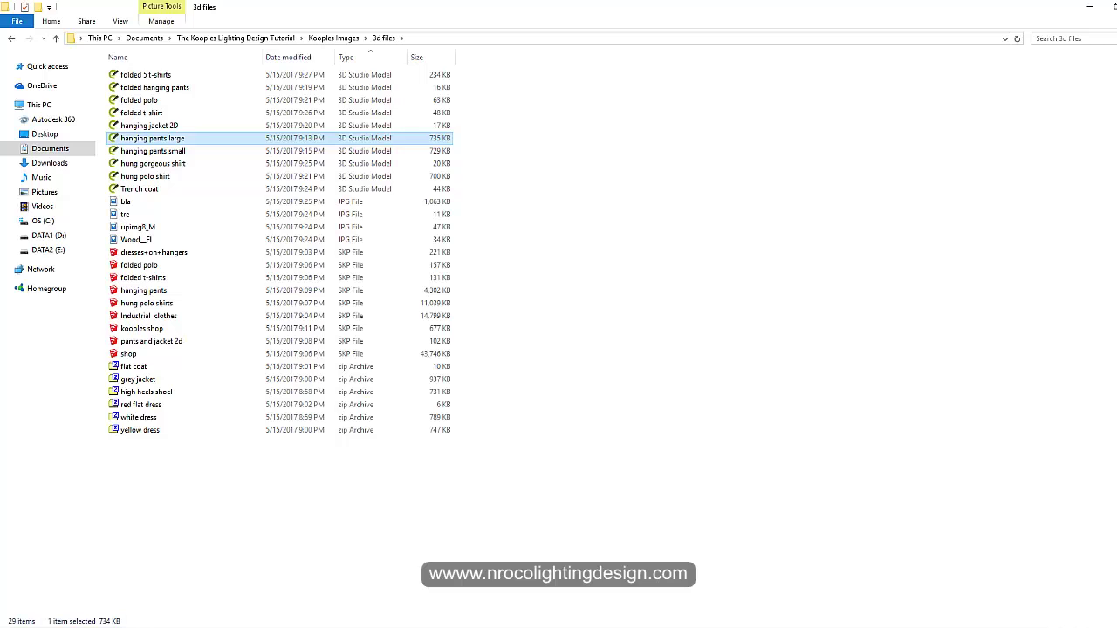
Switch to the 3d files object folder, make folded 5 t-shirts the active object, and return to the DIALux evo floor plan
left_click(314, 610)
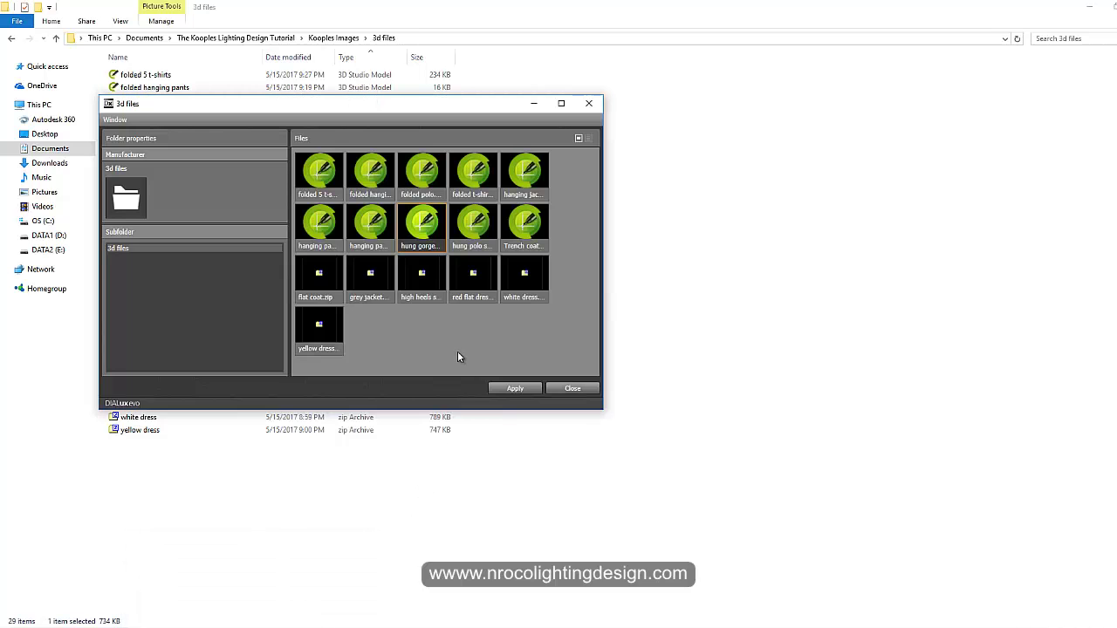
left_click(319, 178)
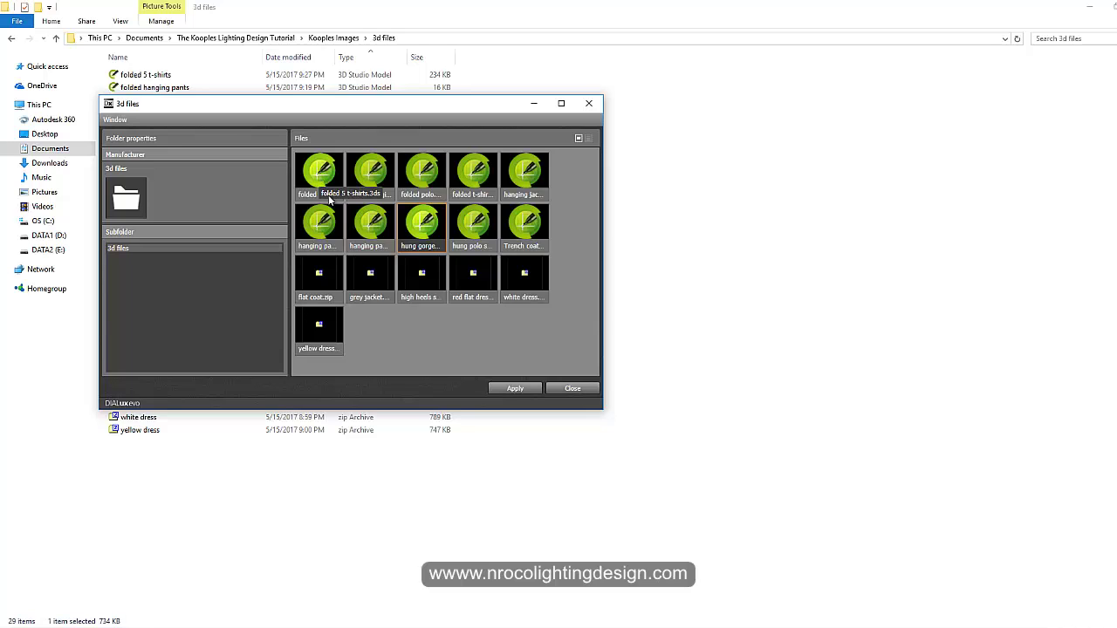
left_click(507, 388)
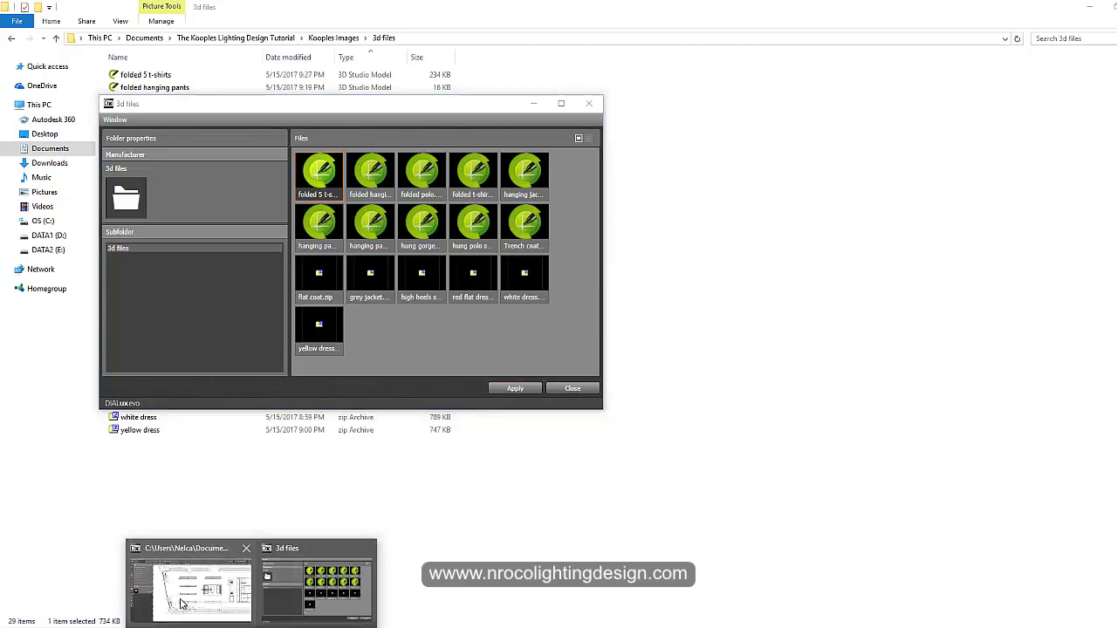
left_click(193, 593)
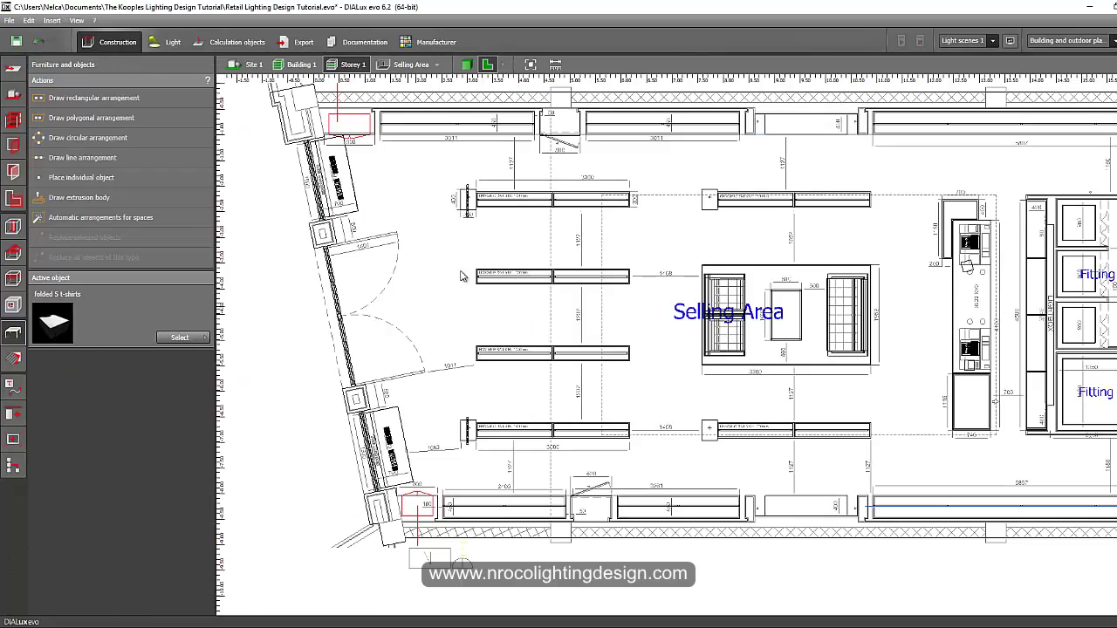
Place an individual folded 5 t-shirts object in the 400 mm deep shelf niche along the Selling Area's upper wall
scroll(462, 276, "up", 5)
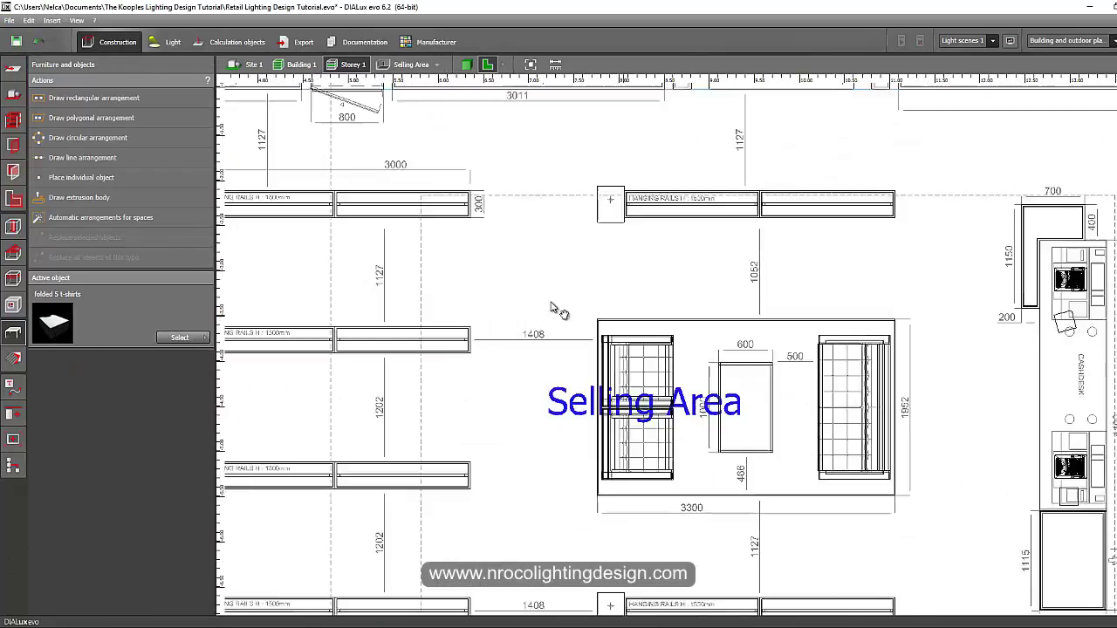
scroll(552, 307, "down", 4)
scroll(417, 257, "up", 1)
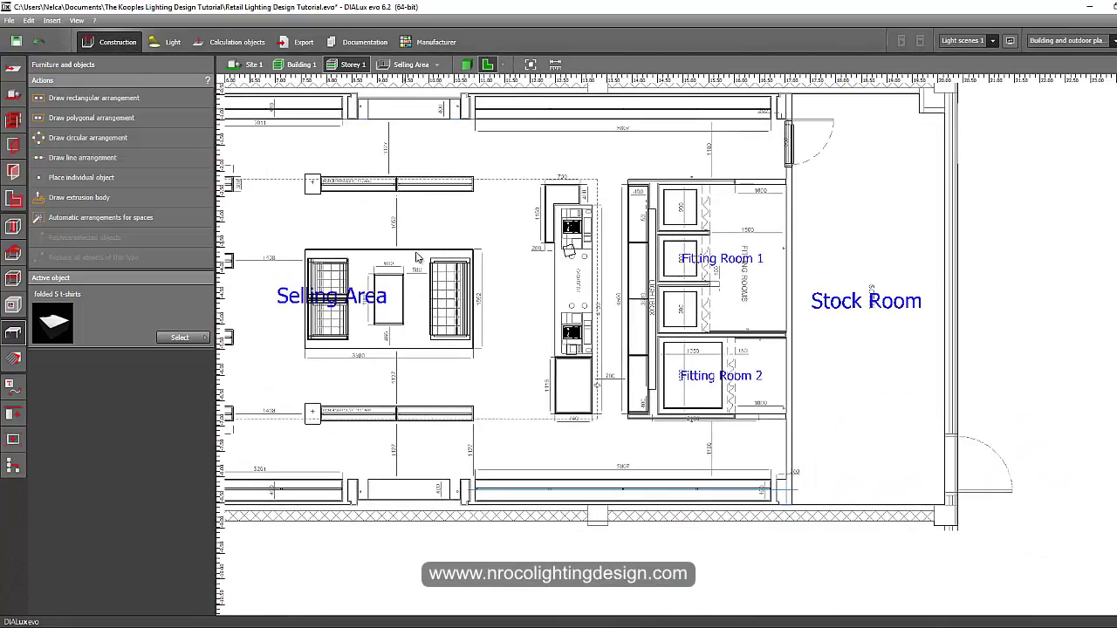
scroll(622, 361, "up", 4)
scroll(622, 361, "down", 5)
scroll(479, 257, "up", 3)
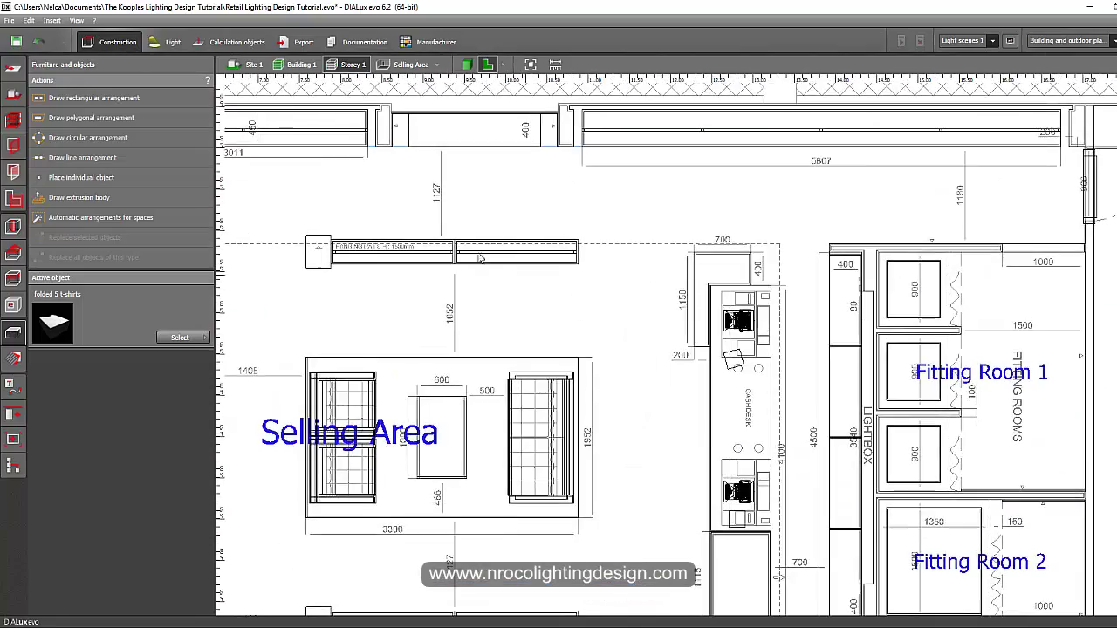
scroll(479, 257, "up", 3)
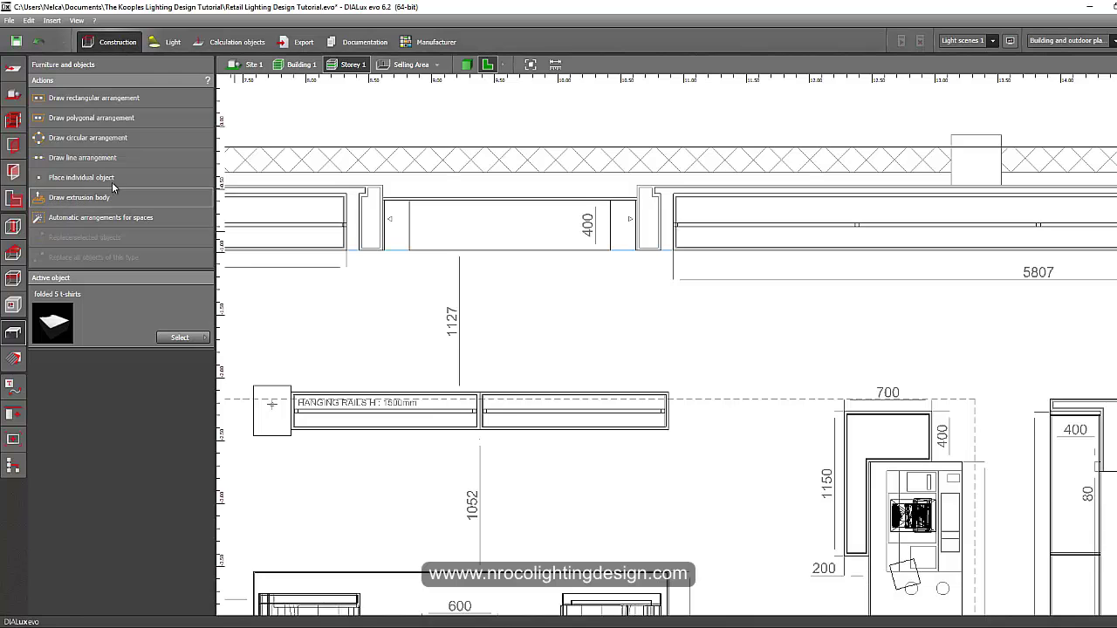
left_click(140, 179)
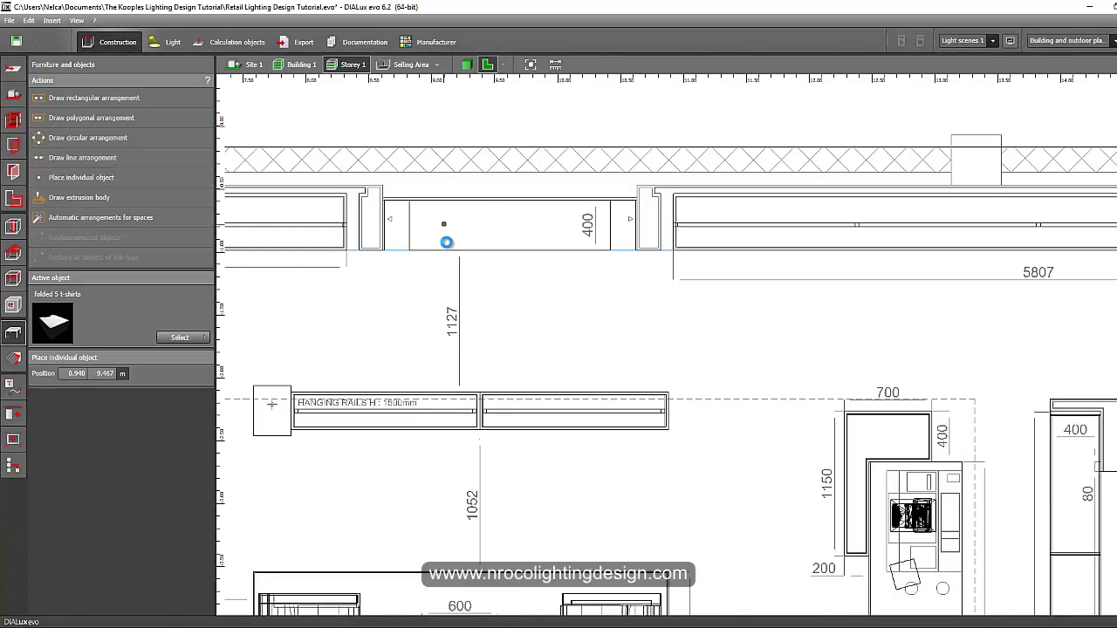
left_click(446, 243)
Set the folded t-shirts object's size to 0.100 x 0.120 x 0.050 m and deselect it
scroll(446, 277, "down", 3)
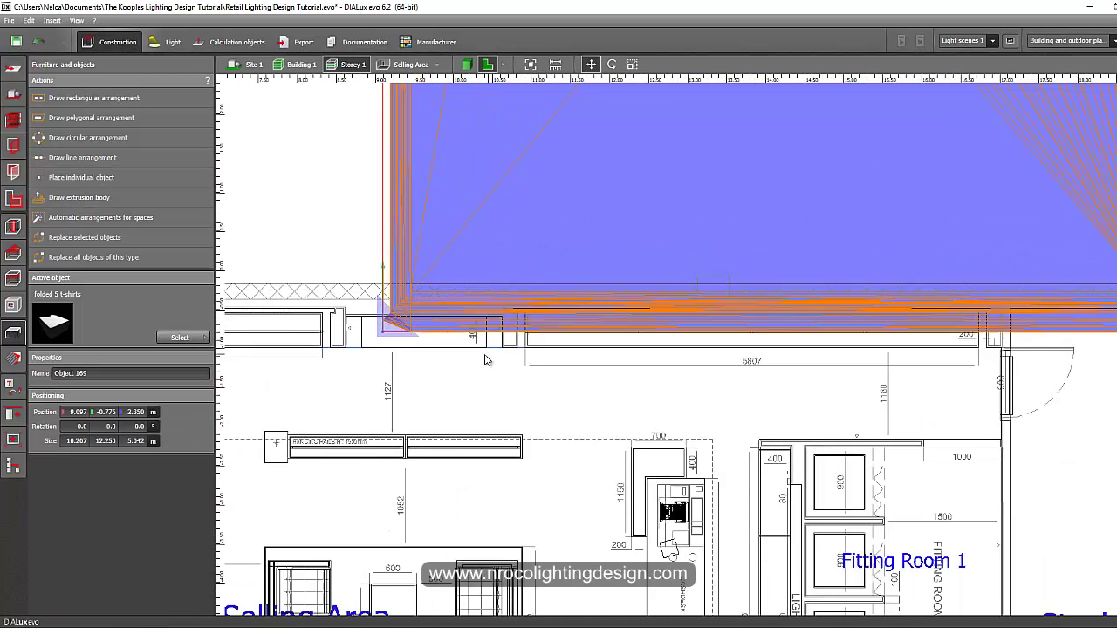
scroll(486, 360, "down", 5)
scroll(519, 329, "up", 4)
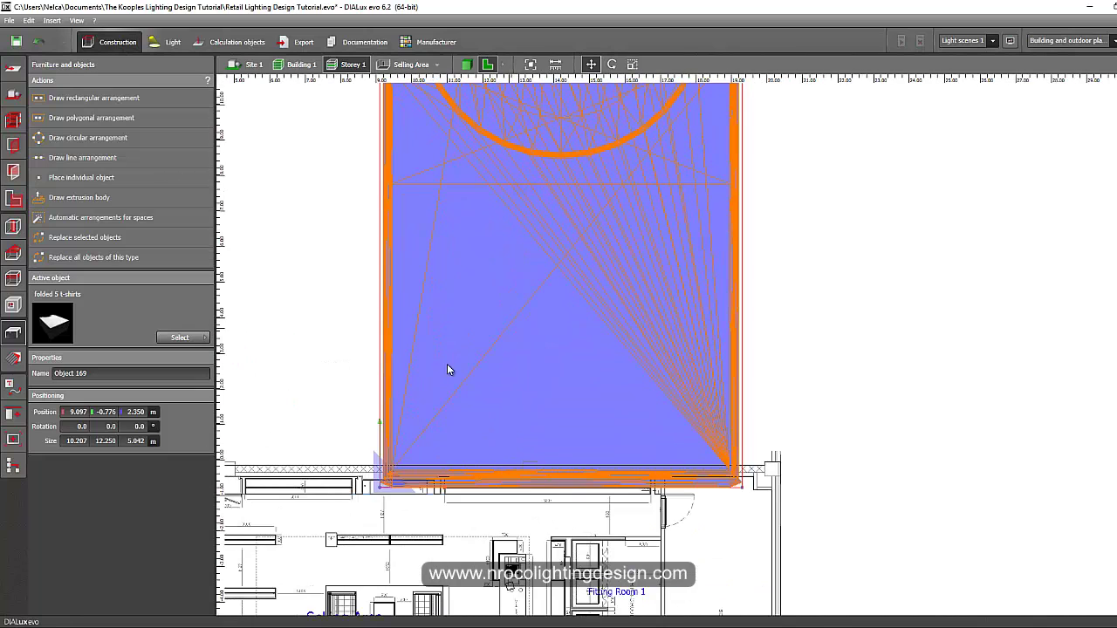
scroll(447, 370, "down", 1)
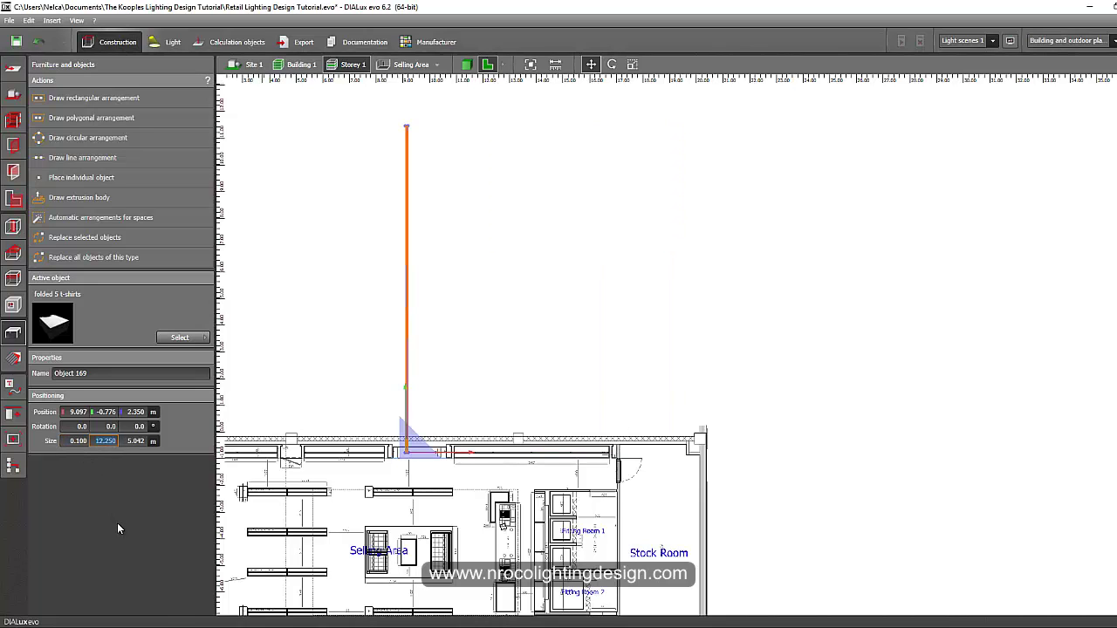
type(".12")
key("Tab")
type(".0")
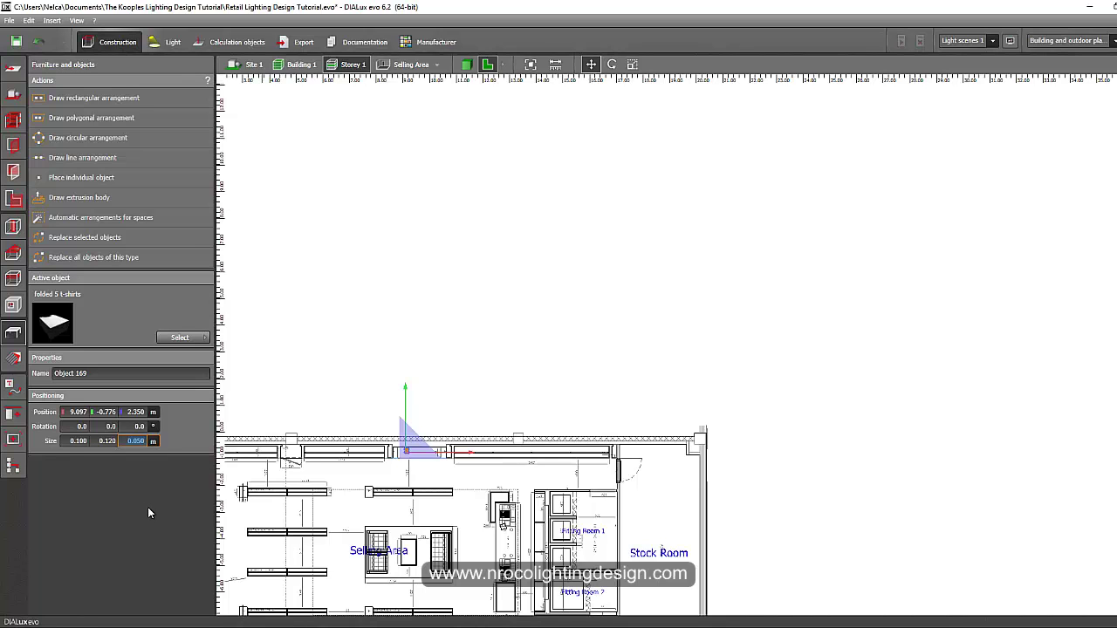
left_click(441, 252)
scroll(435, 487, "up", 3)
scroll(435, 486, "up", 5)
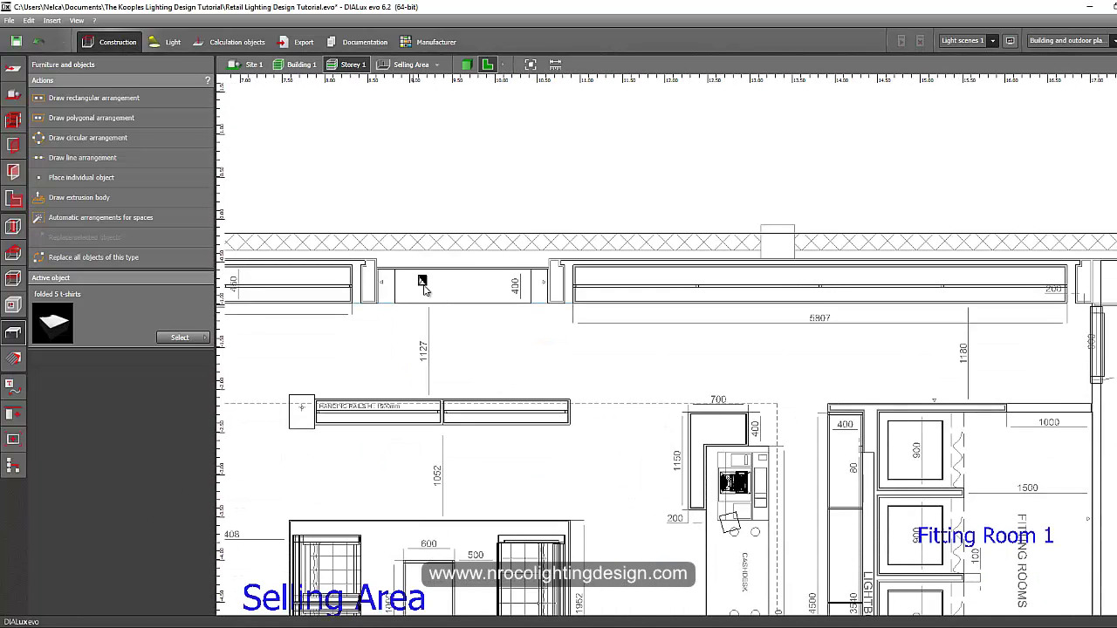
Move the folded t-shirts to the shelf's lower-left corner in plan, at position X 8.940, Y -0.926 m
left_click(419, 266)
right_click(424, 271)
left_click(424, 265)
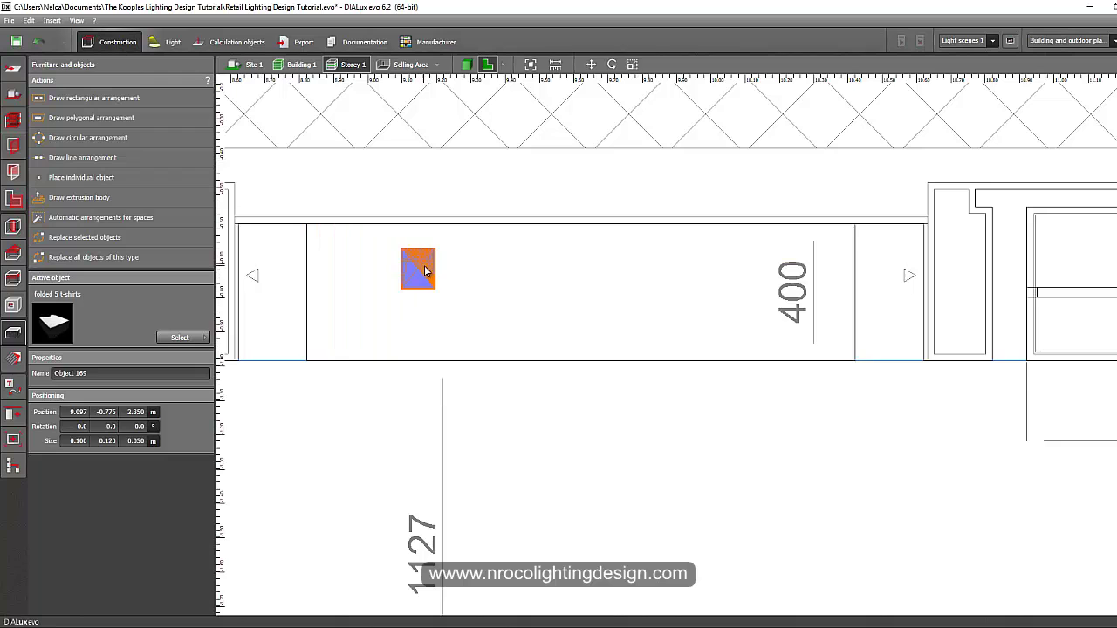
right_click(424, 266)
left_click(448, 277)
left_click(349, 344)
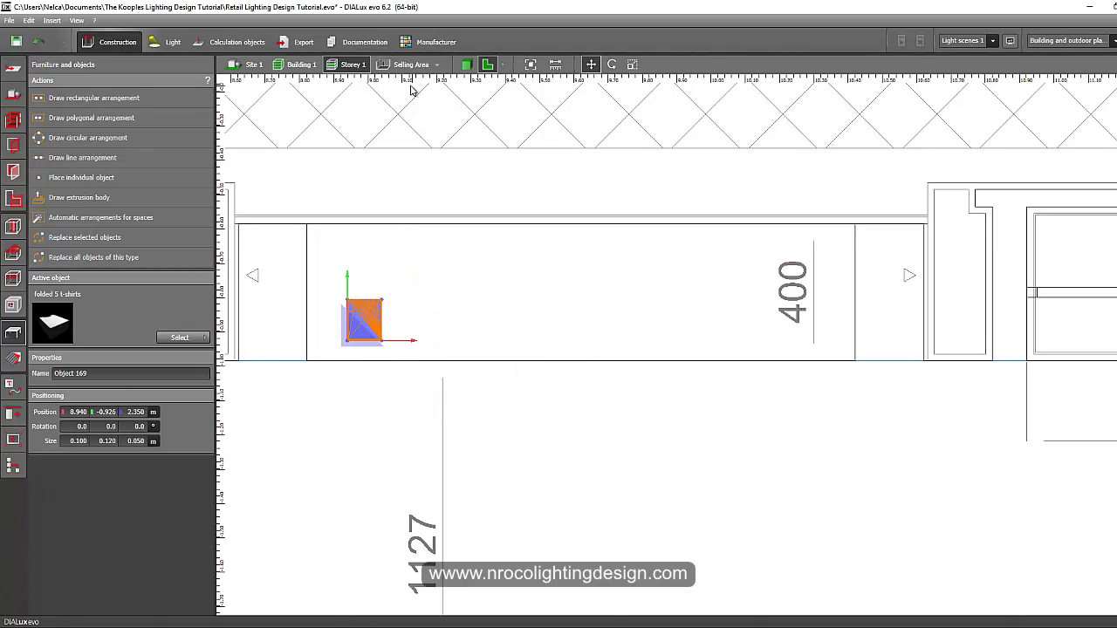
Show the Selling Area in 3D and examine the folded t-shirts on the top shelf
left_click(467, 64)
scroll(494, 309, "up", 4)
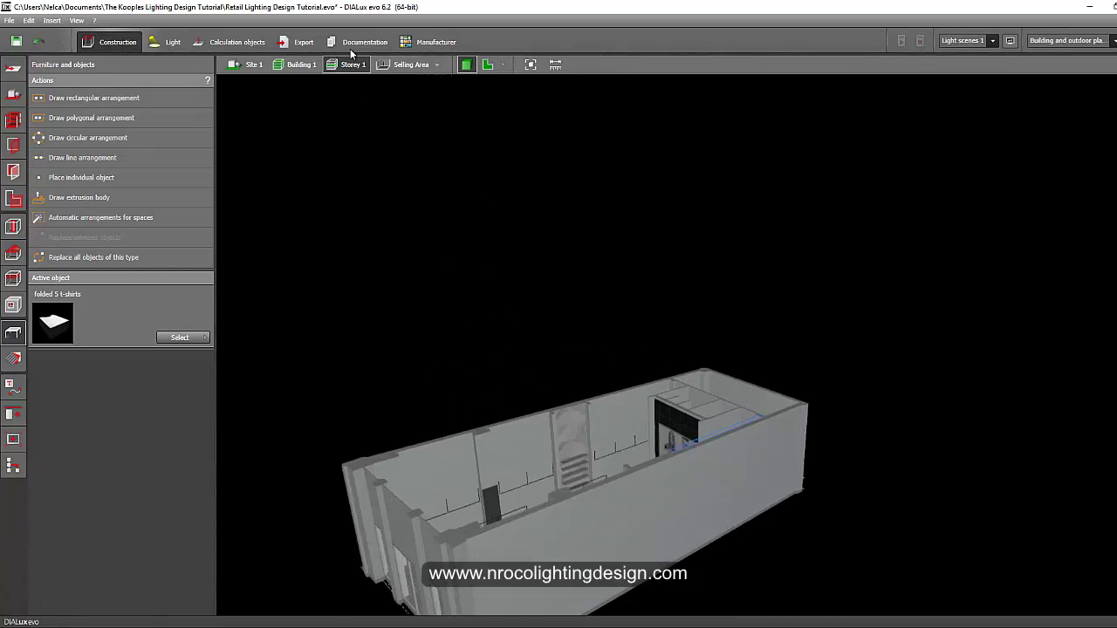
left_click(411, 67)
right_click_drag(516, 208, 444, 336)
scroll(724, 195, "up", 6)
scroll(657, 252, "up", 3)
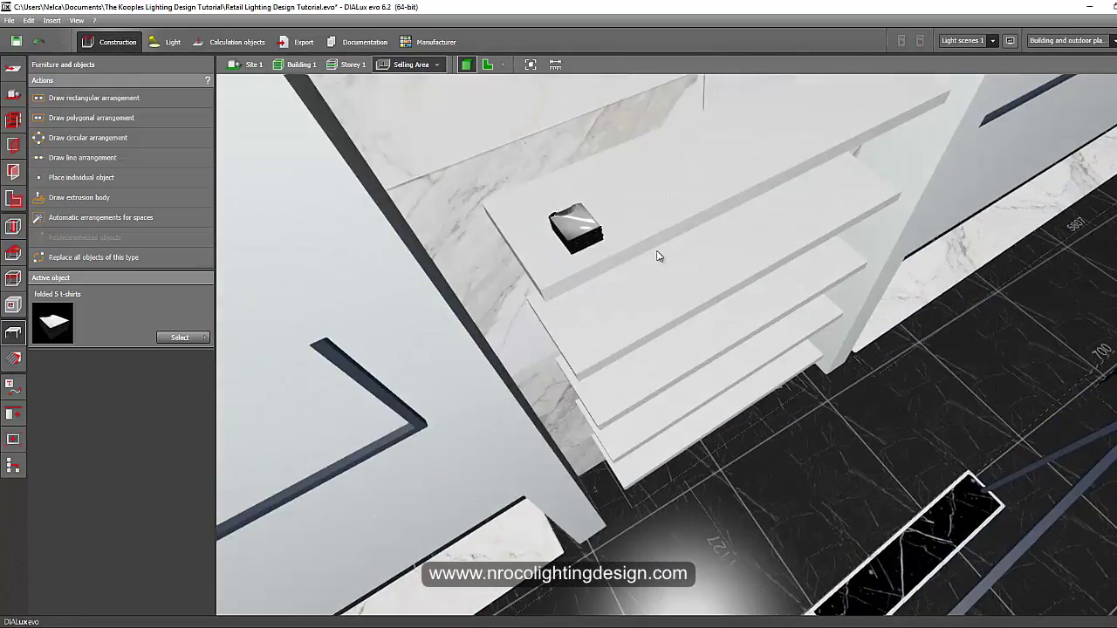
scroll(483, 275, "up", 6)
scroll(478, 273, "down", 2)
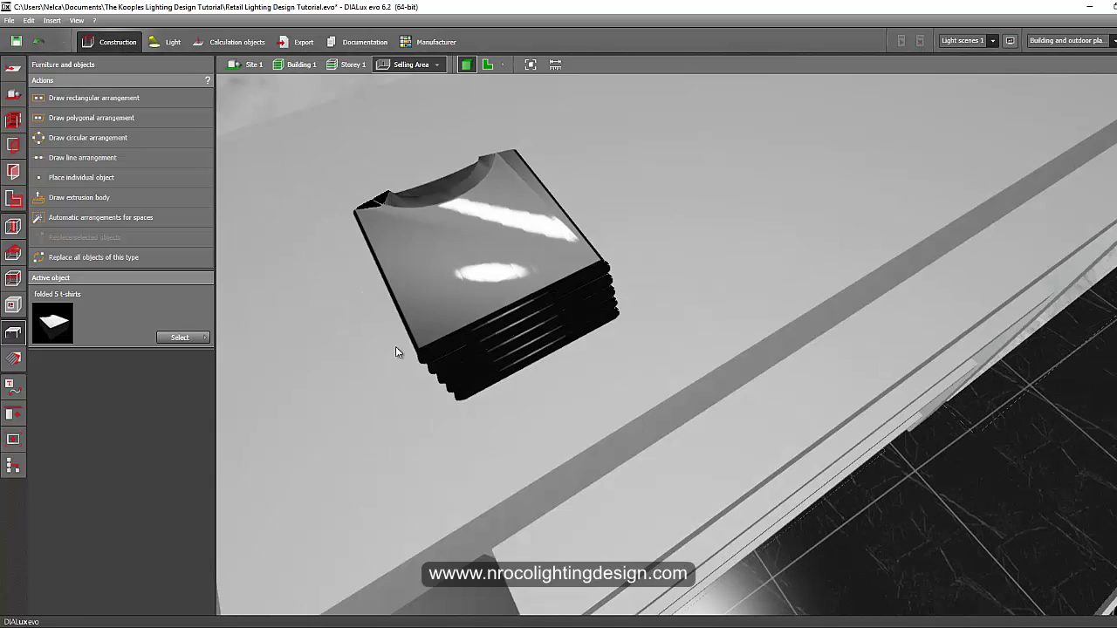
Pick the material of the shelf under the t-shirts and set its colour to pure white, RGB 255, 255, 255
left_click(14, 359)
left_click(179, 336)
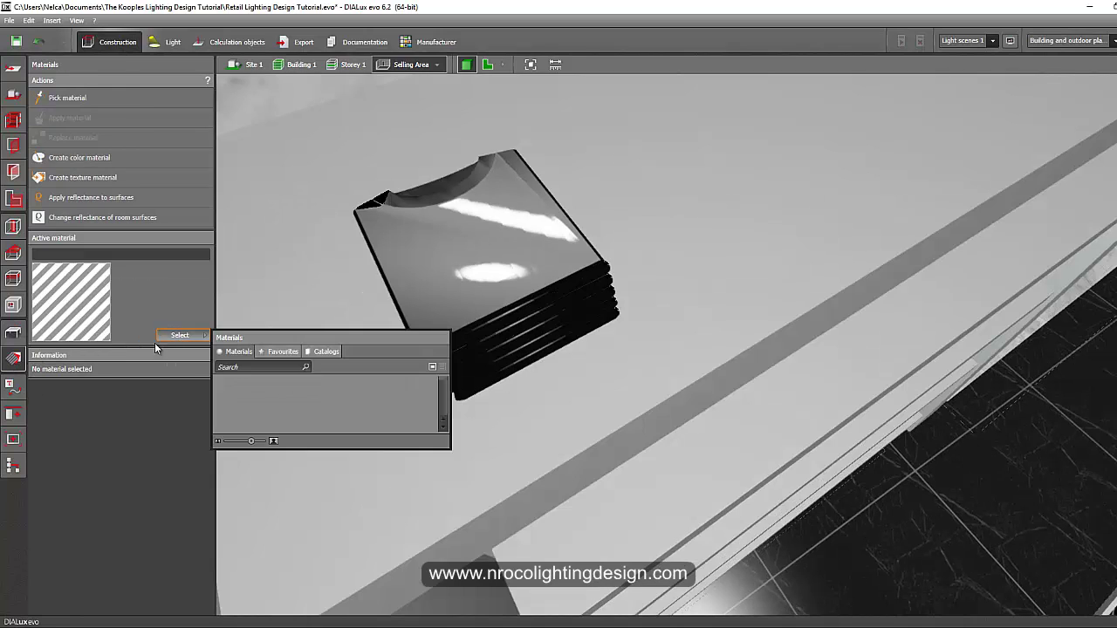
left_click(58, 102)
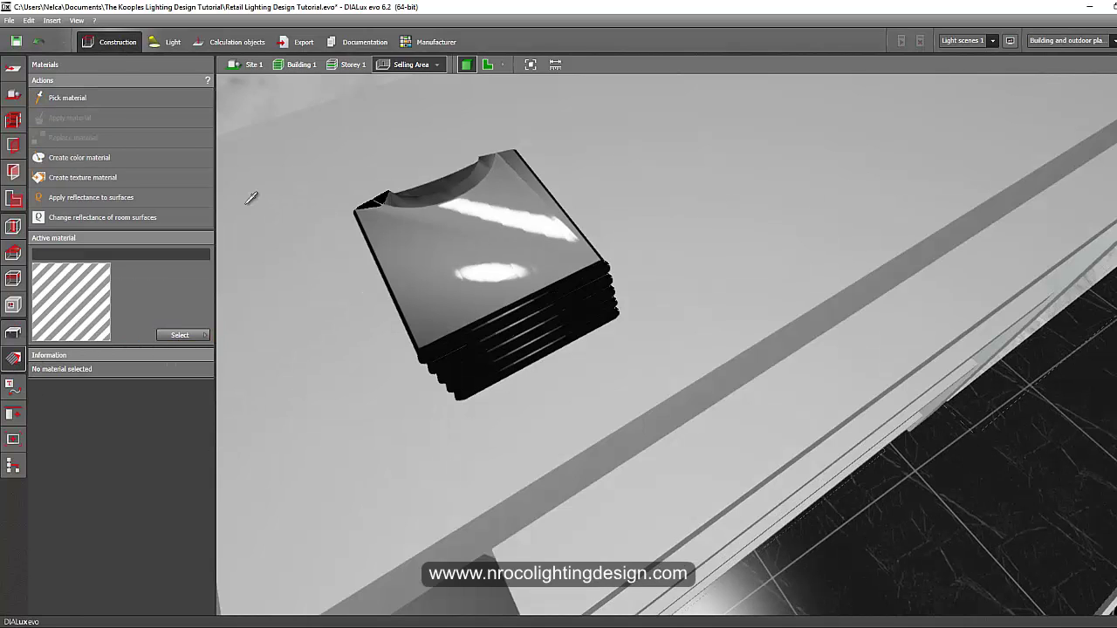
left_click(249, 199)
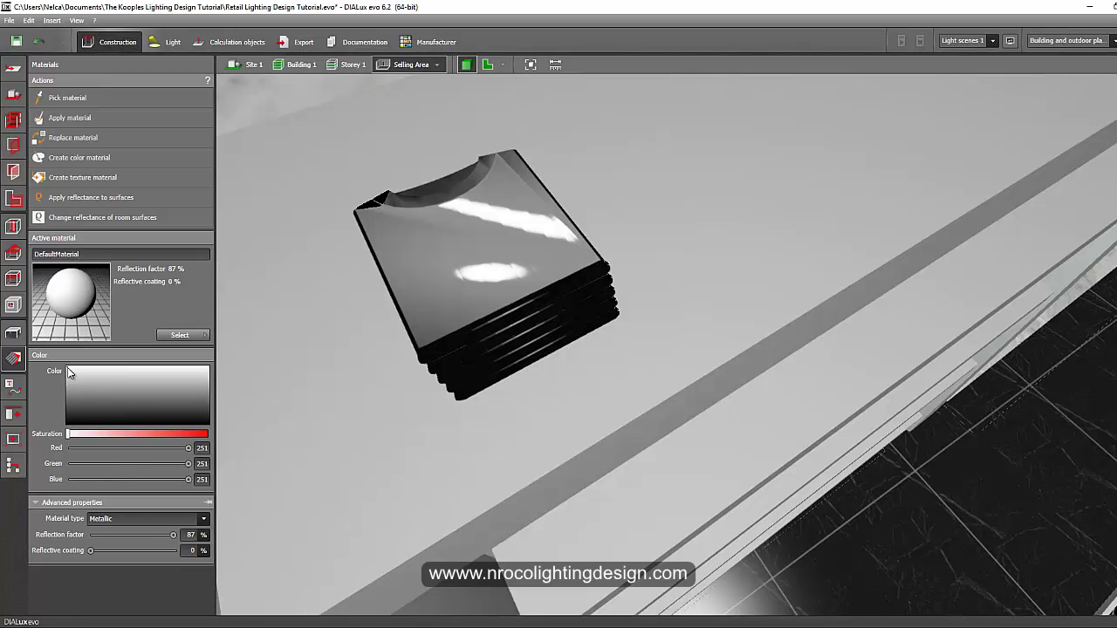
left_click_drag(68, 377, 63, 356)
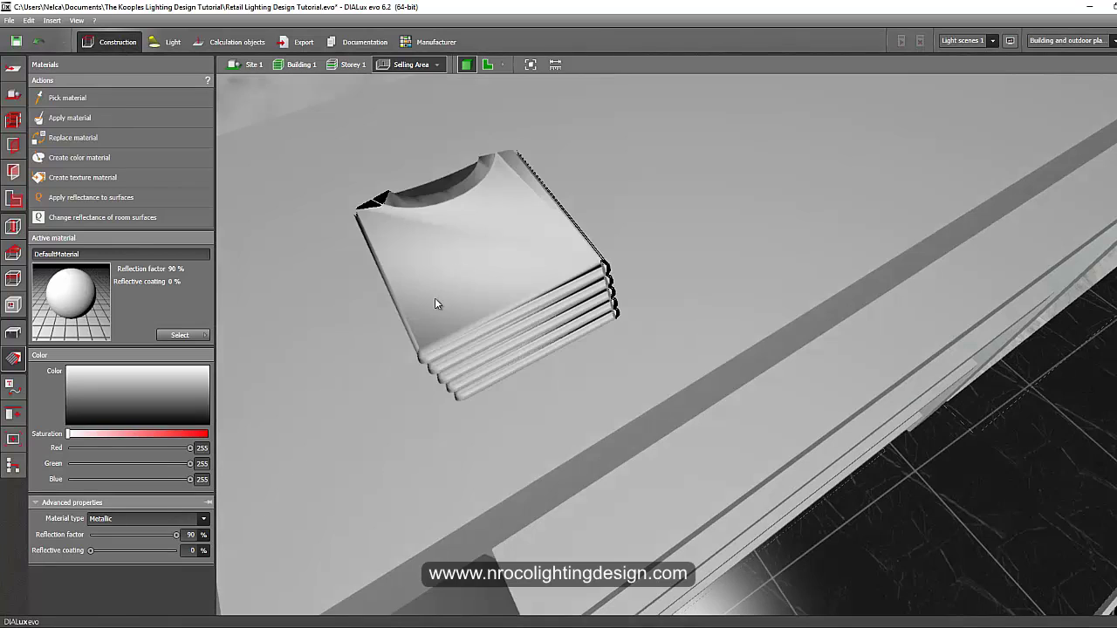
middle_click_drag(376, 276, 394, 257)
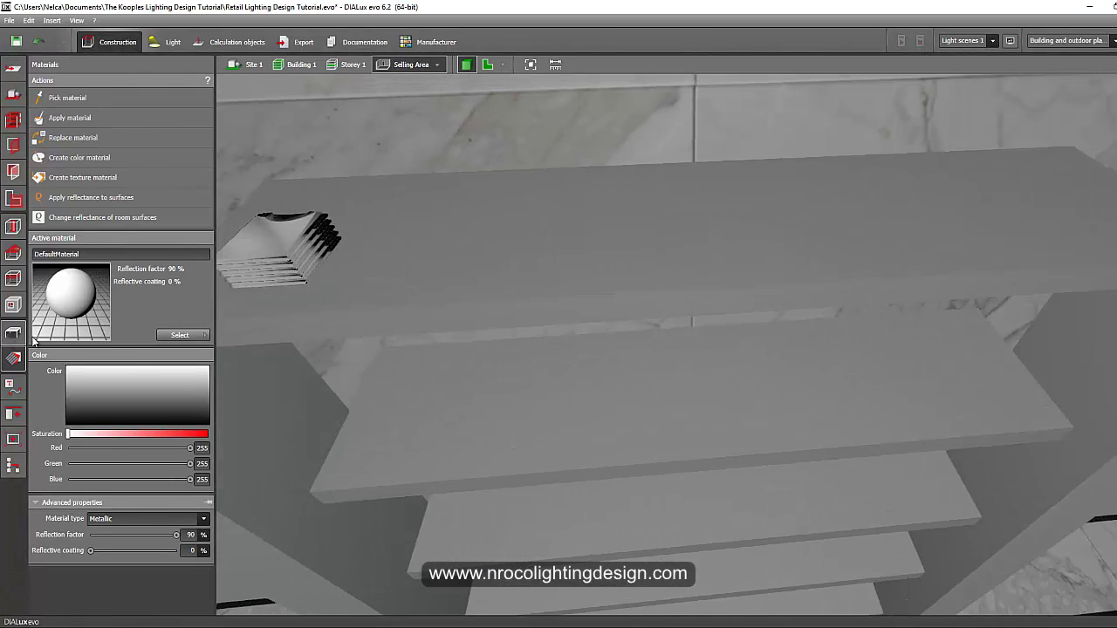
Return to the Furniture and objects tools and inspect the folded t-shirts and shelf from several angles
left_click(13, 332)
middle_click_drag(553, 312, 434, 196)
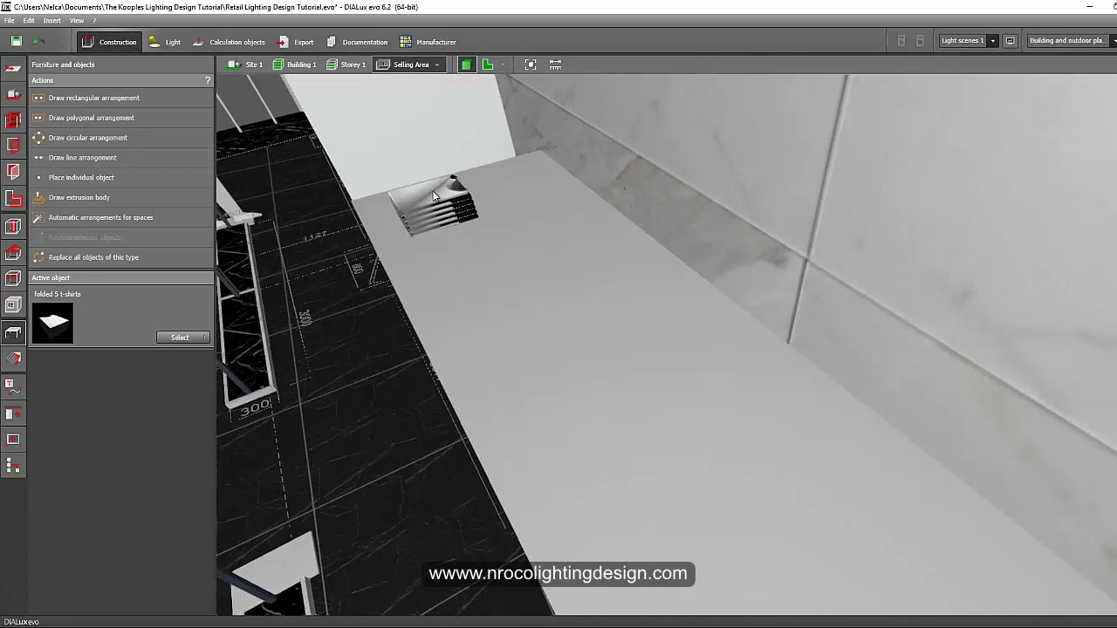
scroll(433, 196, "up", 5)
scroll(444, 253, "down", 3)
middle_click_drag(443, 254, 526, 264)
scroll(525, 263, "up", 1)
scroll(524, 264, "up", 2)
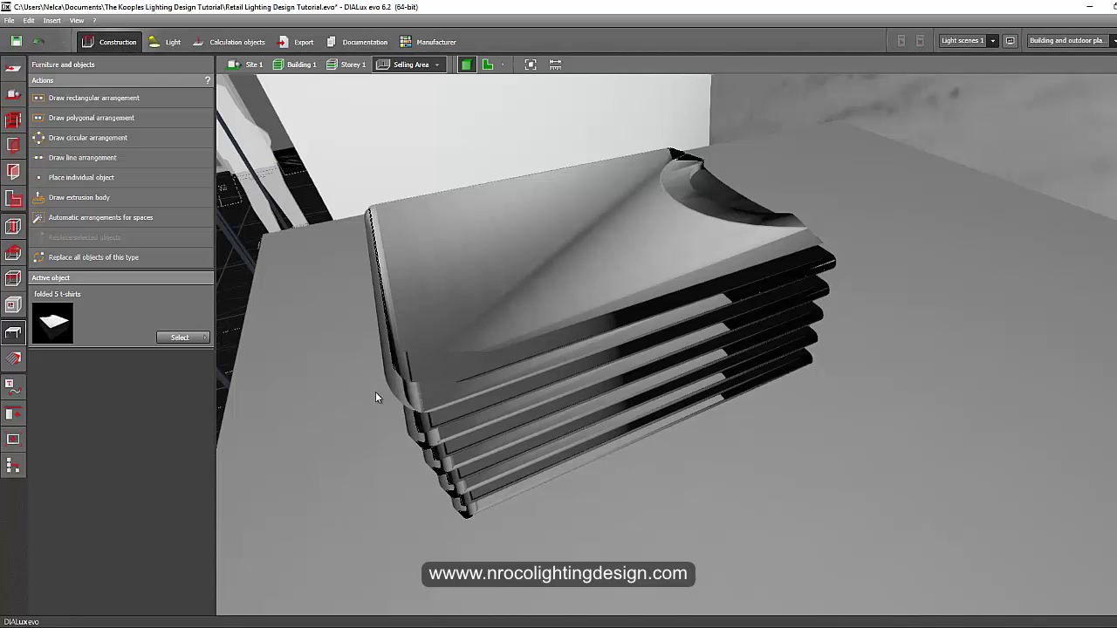
scroll(375, 397, "up", 2)
middle_click_drag(491, 411, 459, 326)
scroll(460, 328, "up", 1)
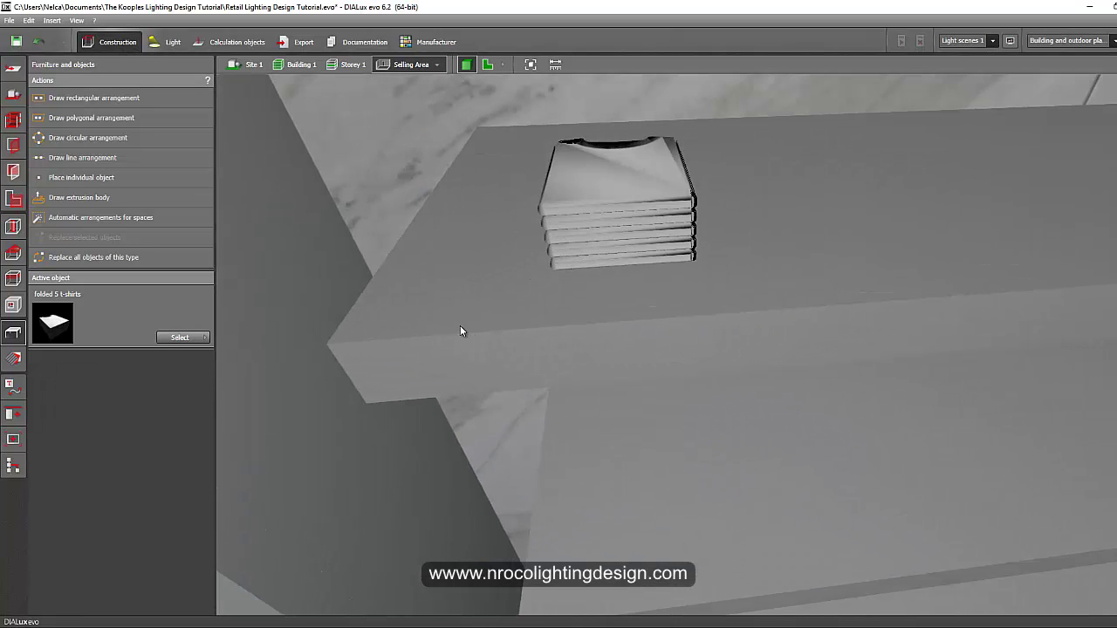
Select the folded t-shirts and set the first two size values to 0.230 and 0.300 m, then deselect them
left_click(585, 212)
left_click(568, 218)
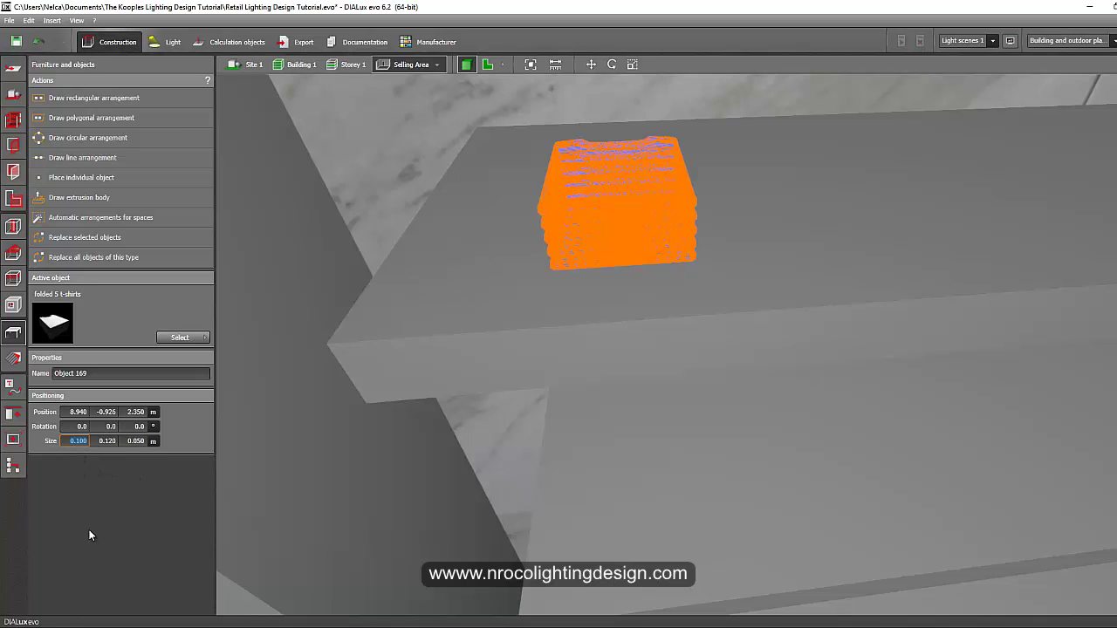
type("0.23")
key("Return")
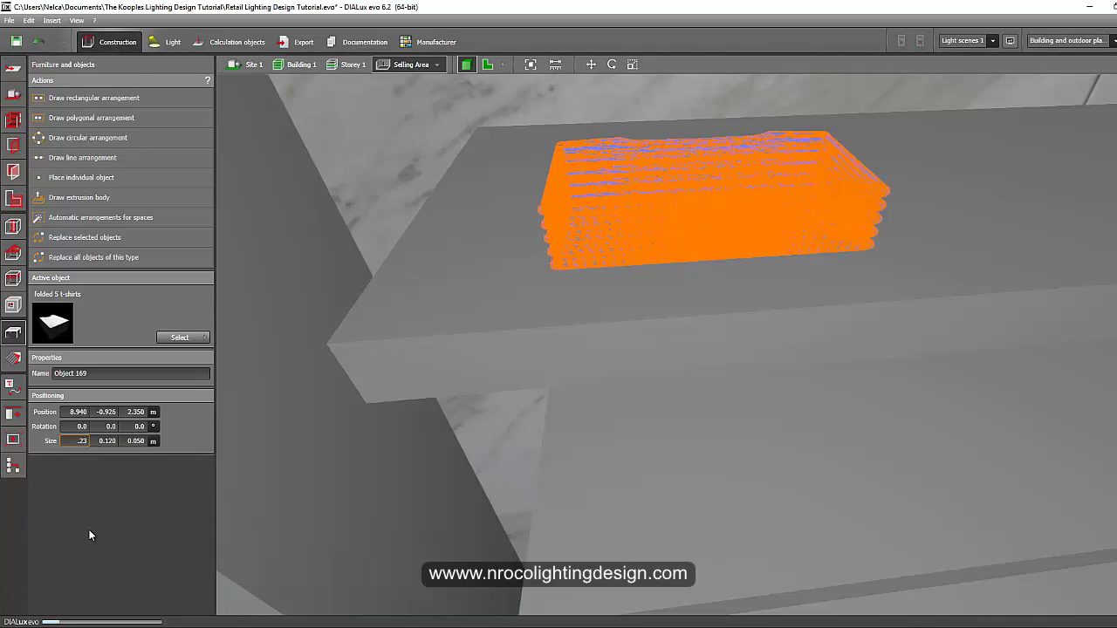
left_click(107, 441)
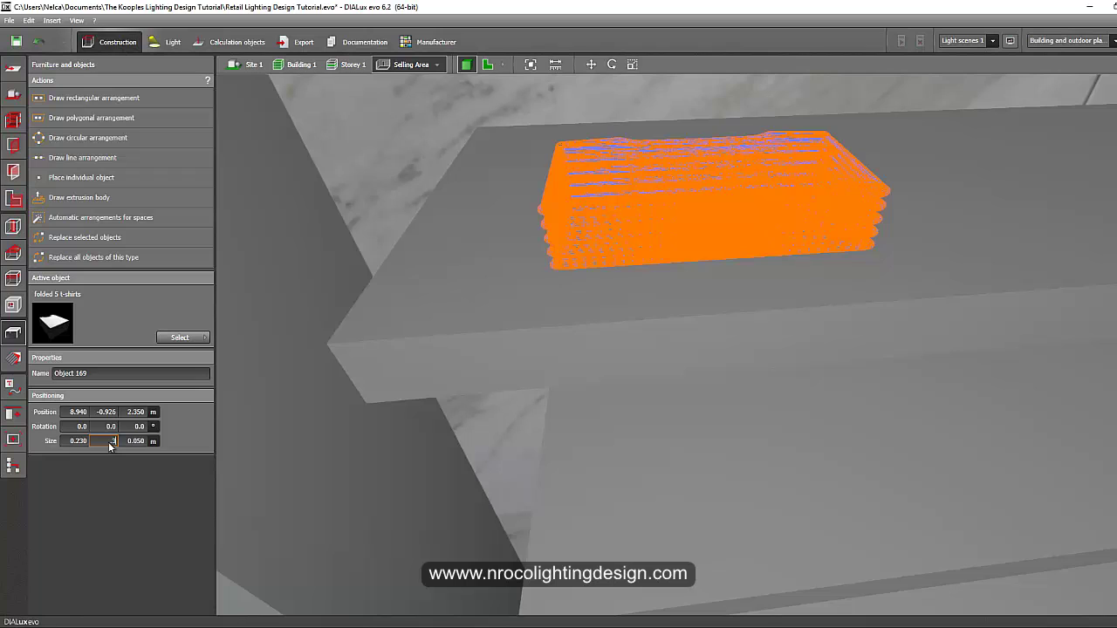
type("0.3")
key("Return")
scroll(445, 466, "down", 5)
left_click_drag(478, 408, 535, 452)
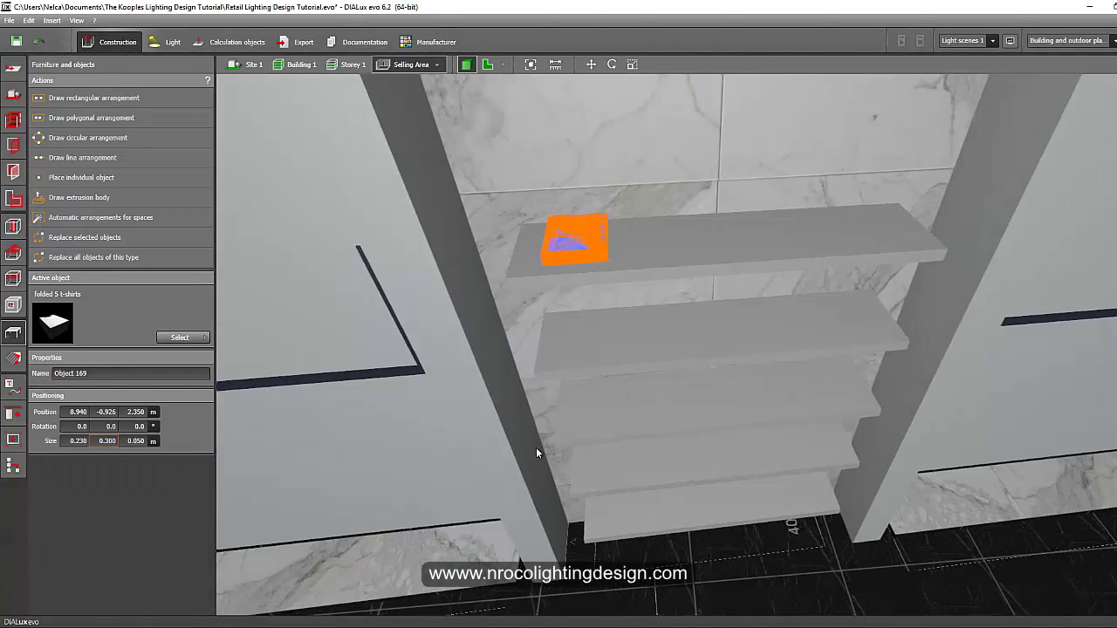
left_click(597, 561)
left_click_drag(597, 561, 530, 279)
scroll(598, 194, "up", 5)
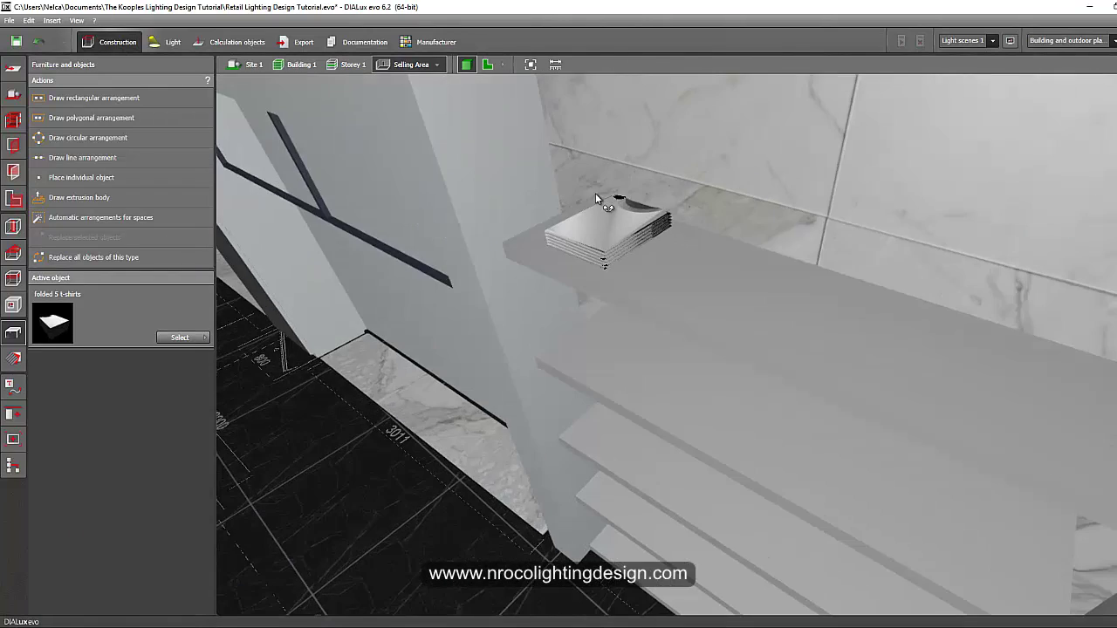
Move the folded t-shirts slightly across the depth of the top shelf, to a second position value of -0.957 m
left_click_drag(563, 209, 593, 233)
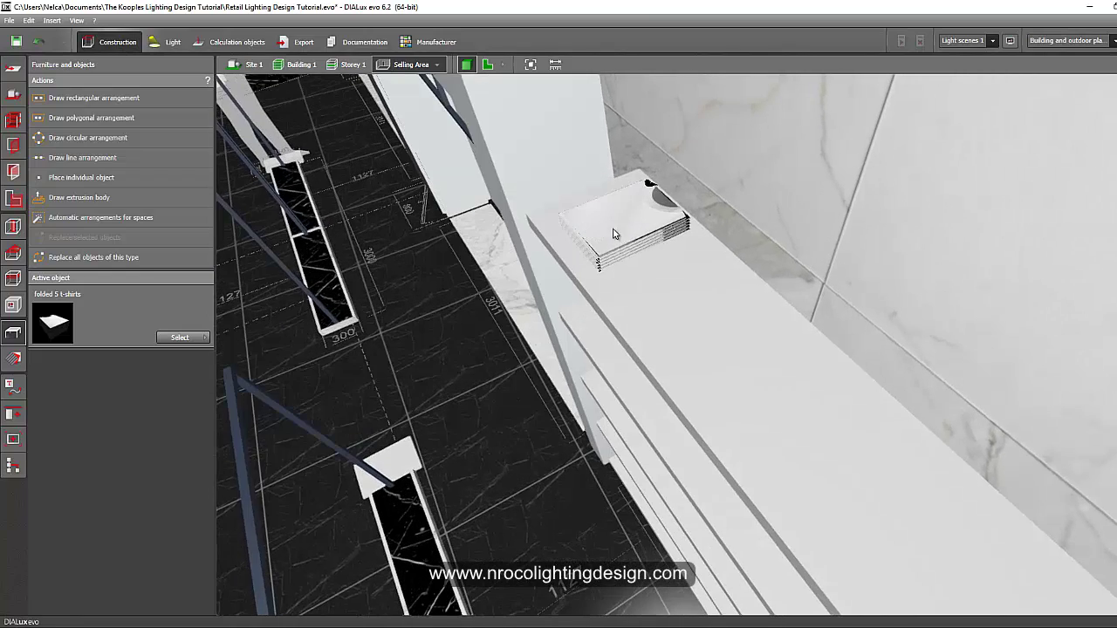
right_click(620, 213)
left_click(623, 211)
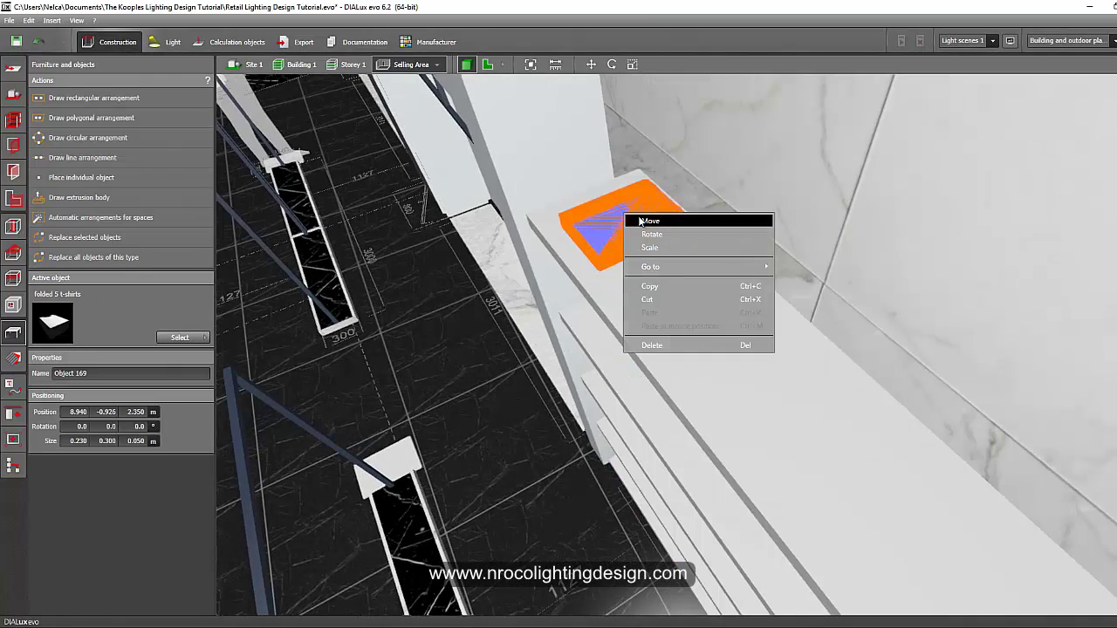
right_click(623, 211)
left_click(657, 210)
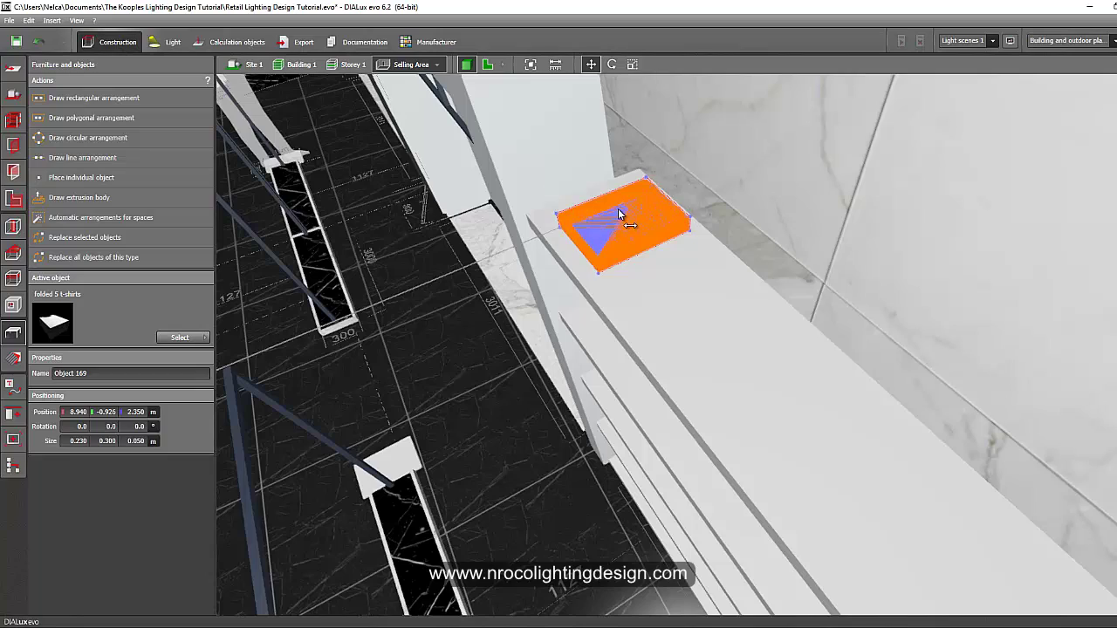
left_click_drag(593, 241, 610, 256)
left_click(583, 149)
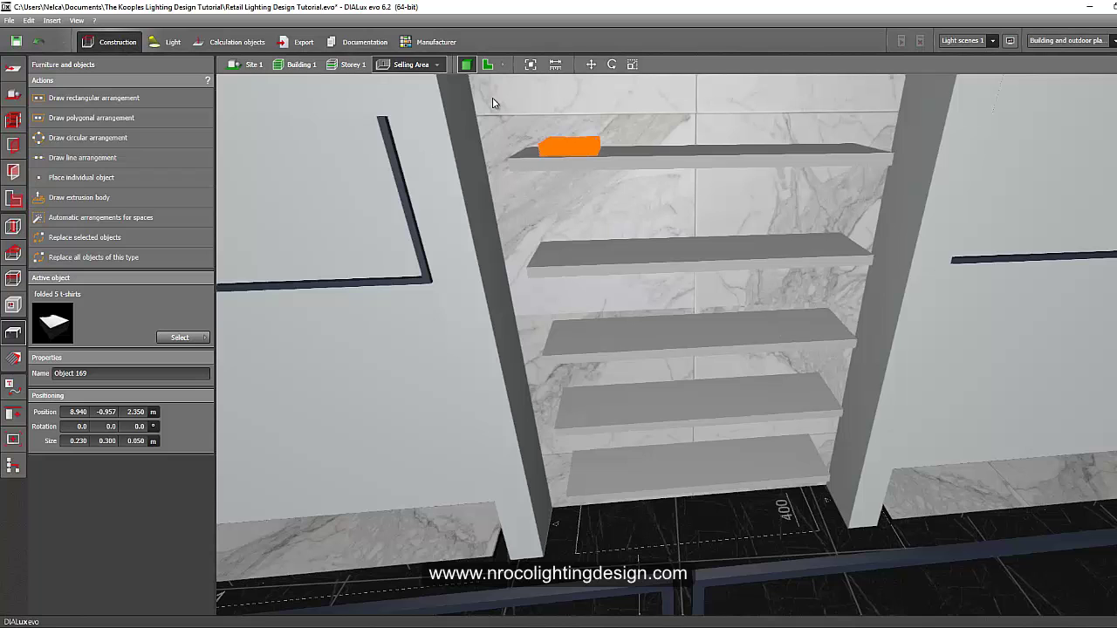
Lower the folded t-shirts in a side elevation onto the middle shelf at a height of 1.450 m and show the result in 3D
left_click(503, 66)
left_click(528, 64)
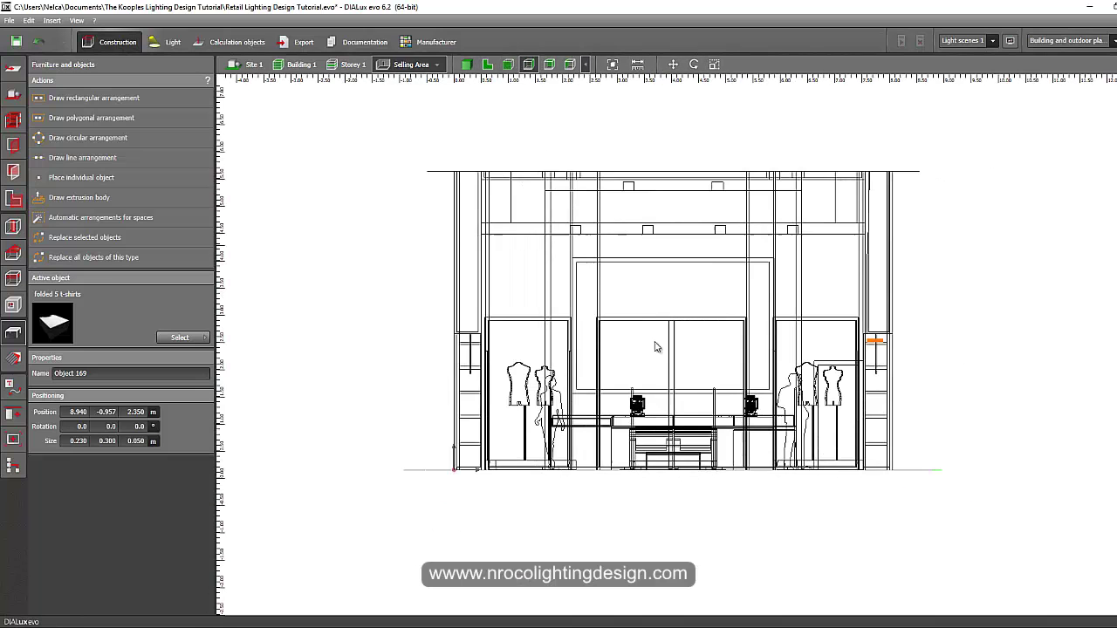
scroll(514, 283, "up", 5)
right_click(513, 279)
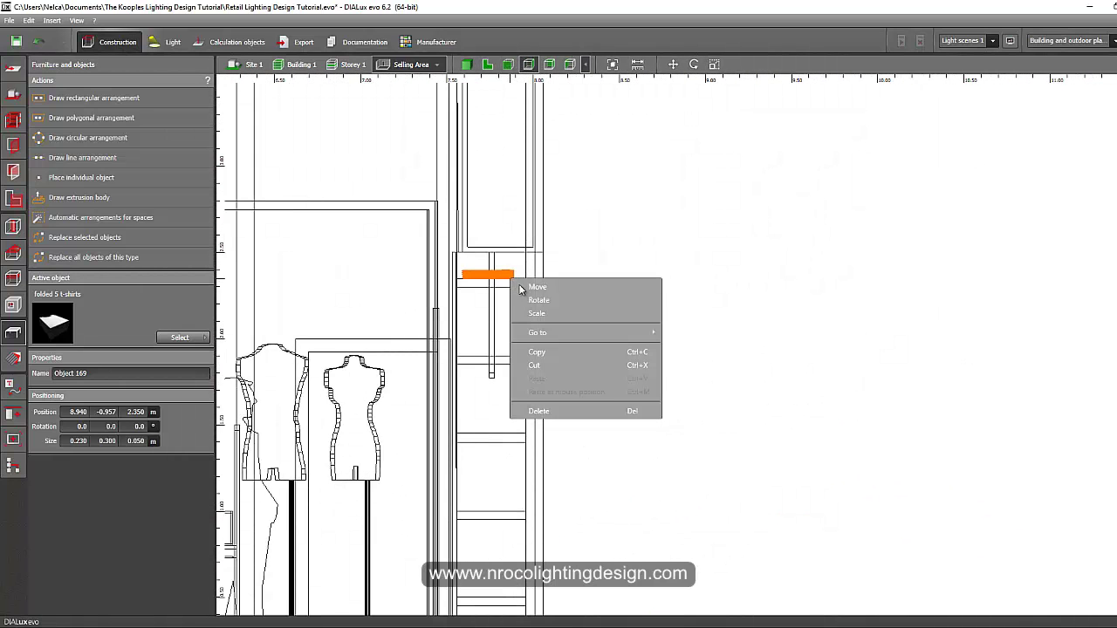
left_click(533, 285)
left_click_drag(463, 214, 489, 372)
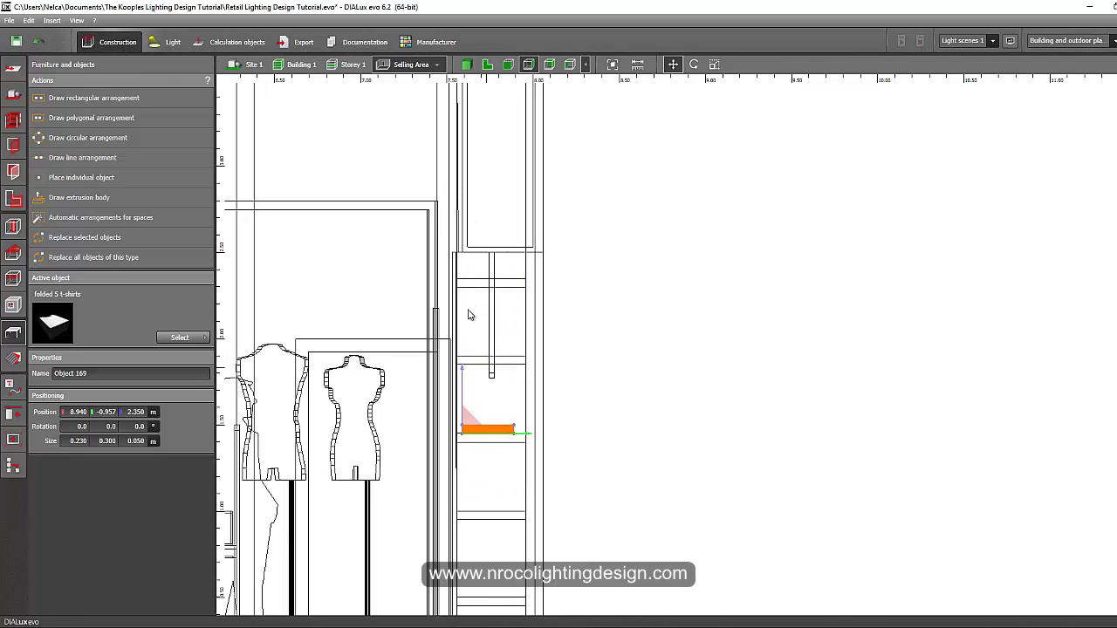
left_click(467, 65)
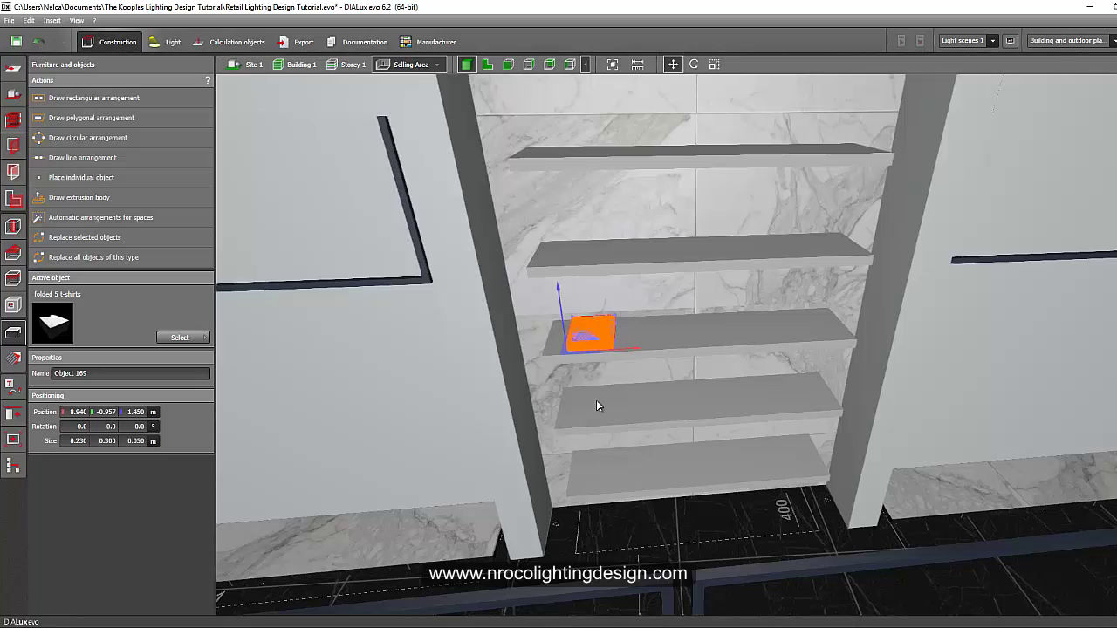
Copy the folded t-shirts twice along the middle shelf in plan view to make a row of three piles
left_click(487, 64)
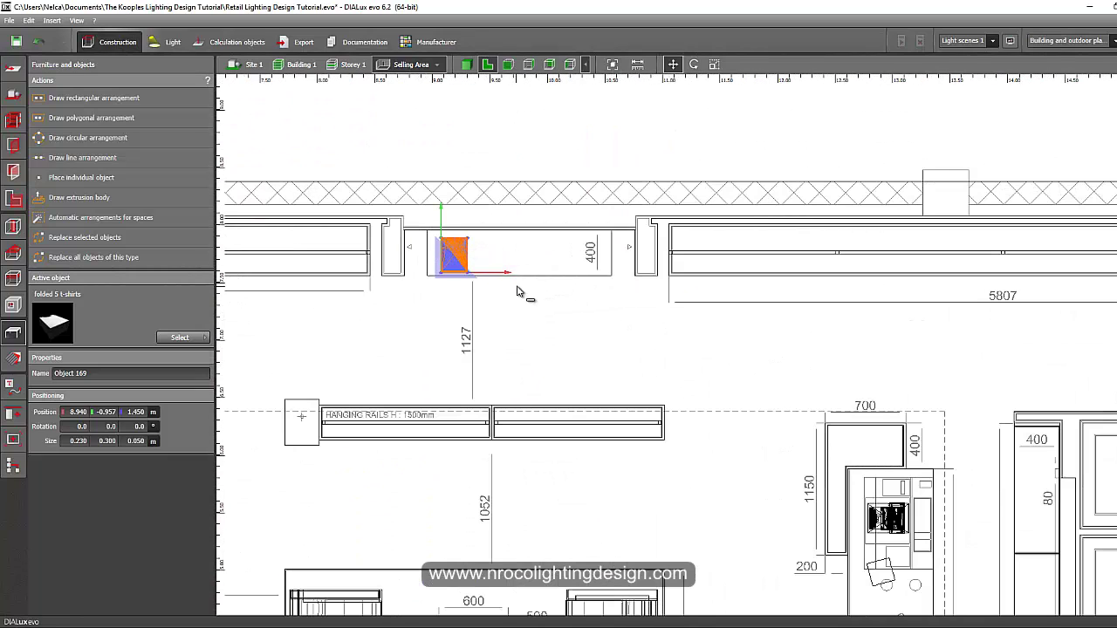
scroll(510, 281, "up", 2)
left_click_drag(481, 282, 591, 272, "ctrl")
left_click(529, 281)
left_click(481, 282)
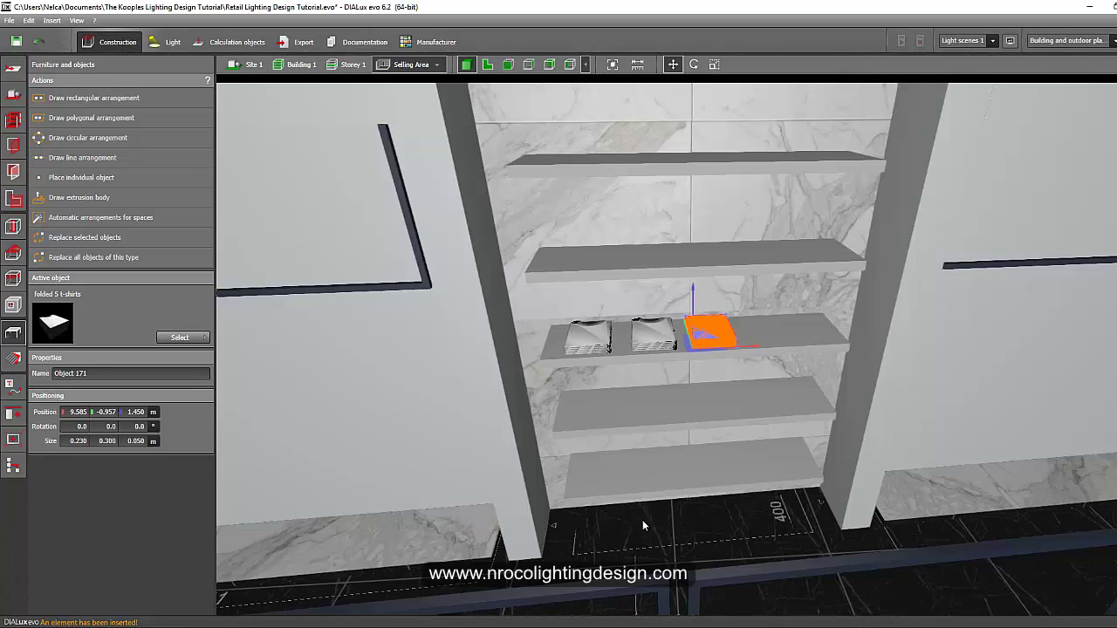
left_click(642, 525)
Colour the middle t-shirt pile grey with RGB 113, 113, 113 and the remaining copied pile near-black with RGB 45, 45, 45
scroll(270, 410, "up", 2)
left_click(14, 360)
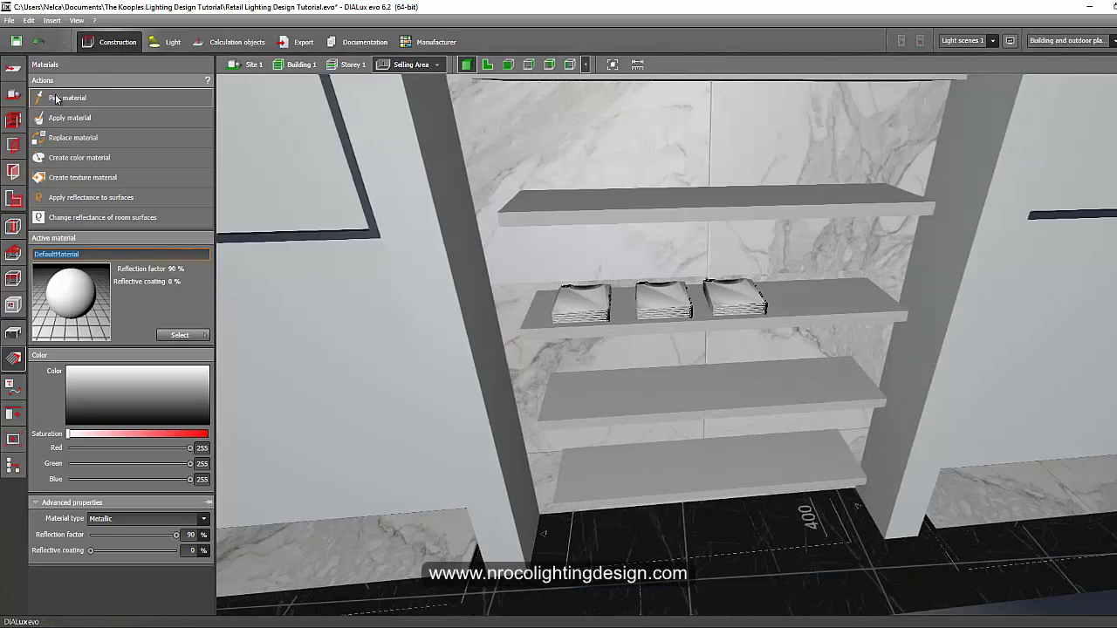
left_click(77, 386)
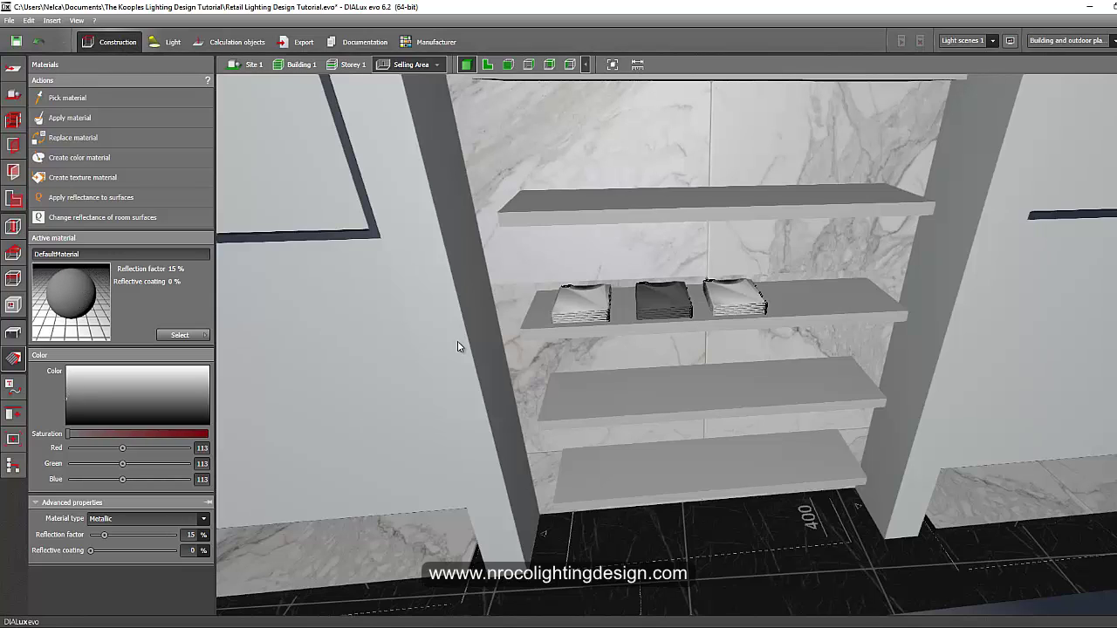
left_click(68, 417)
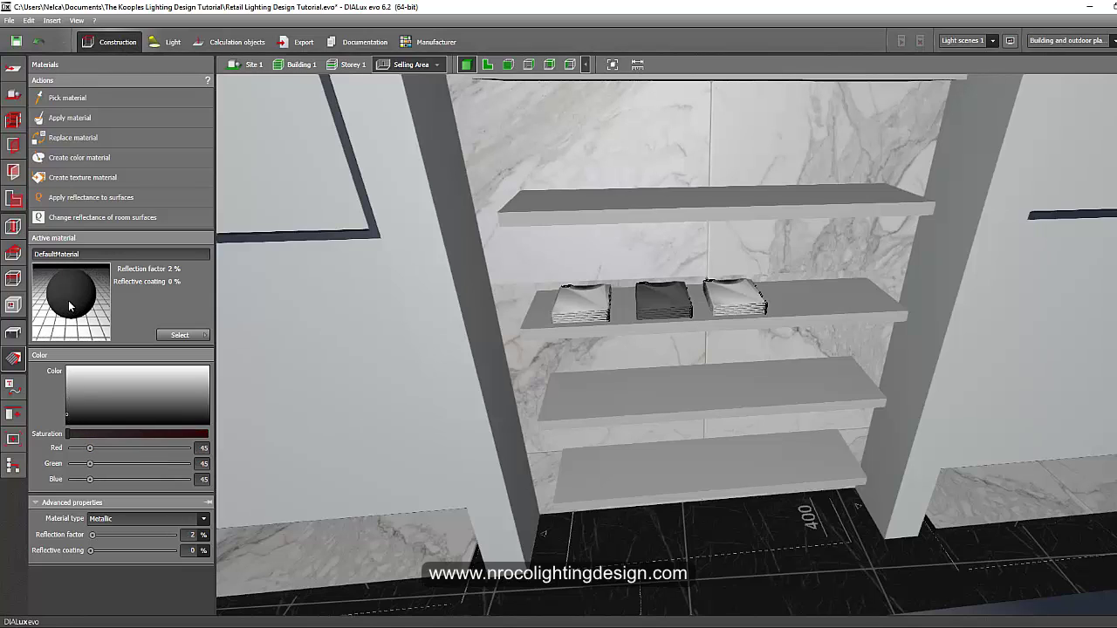
left_click_drag(604, 567, 703, 504)
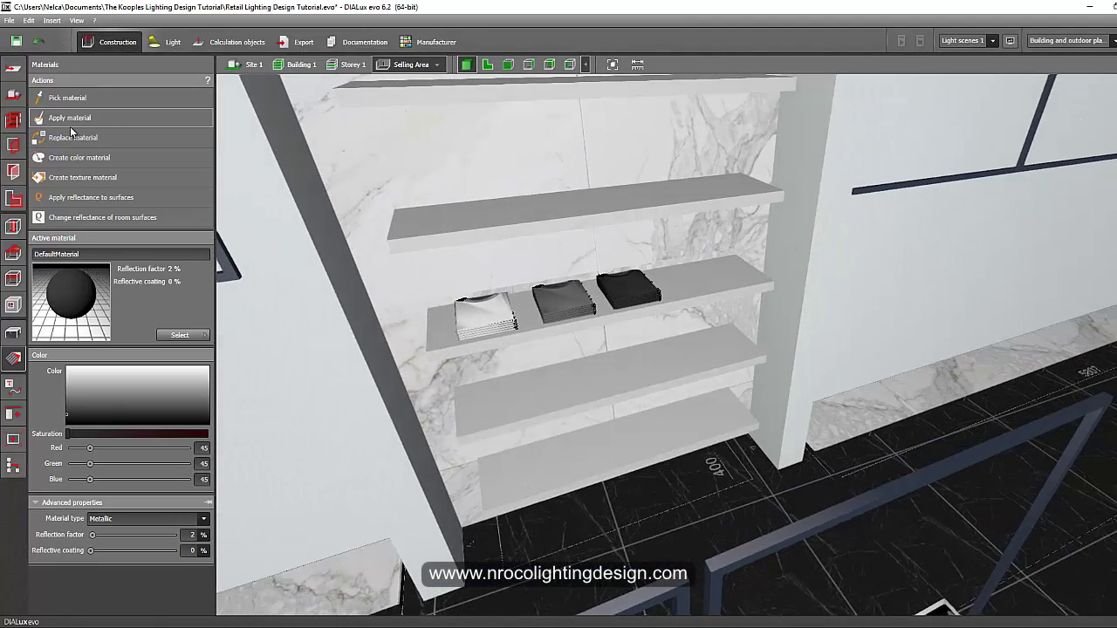
Make folded hanging pants from the 3d files folder the active object and return to the Furniture and objects tools
mouse_move(281, 625)
left_click(301, 578)
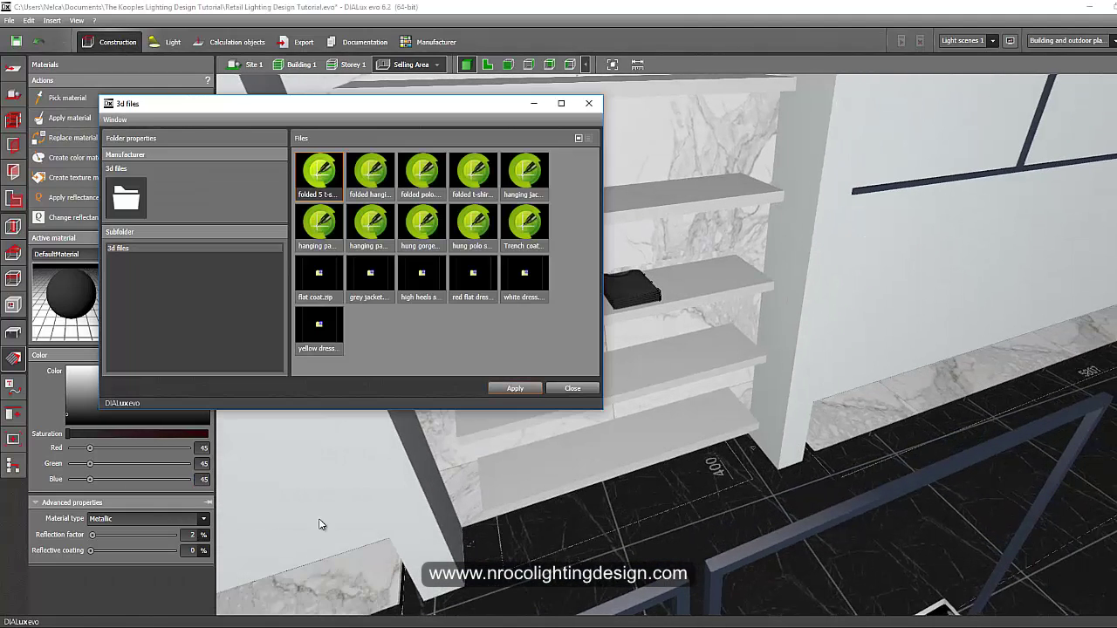
left_click(379, 187)
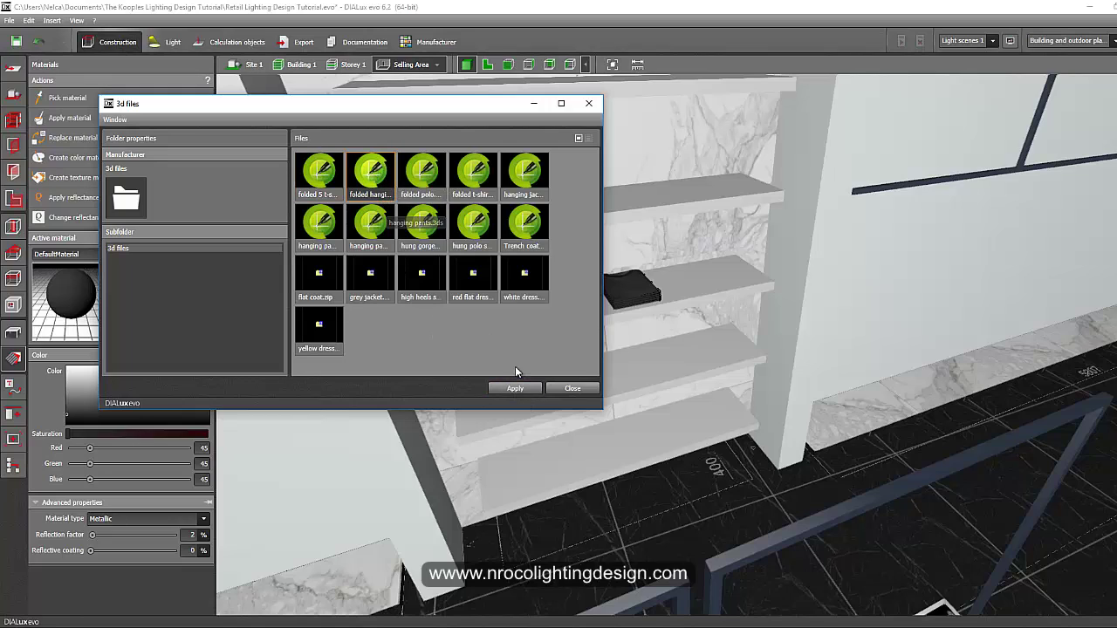
left_click(514, 388)
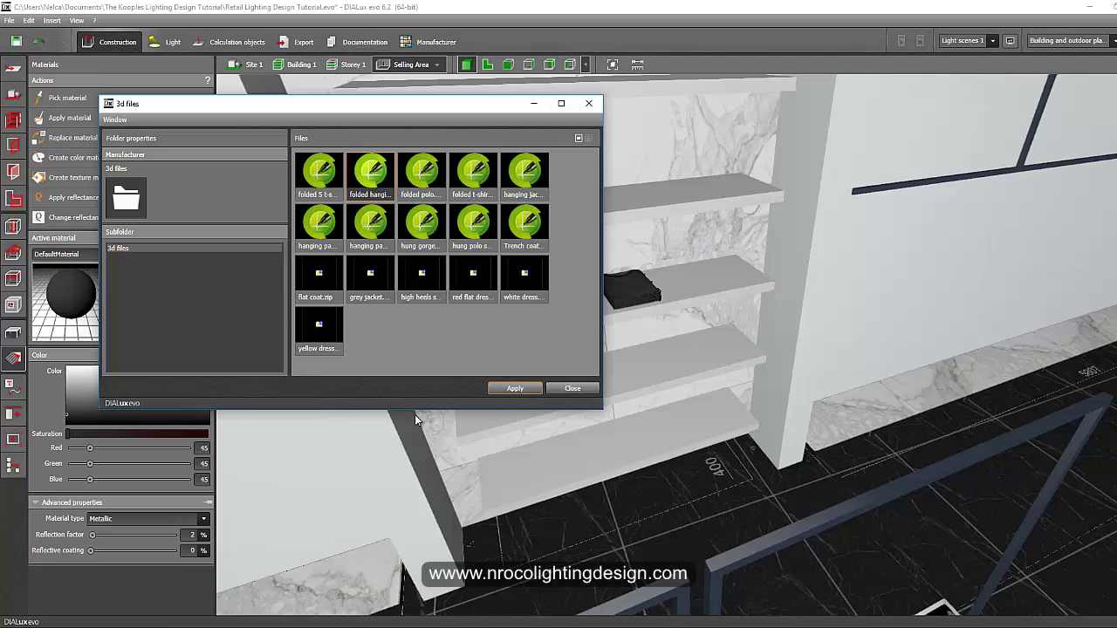
left_click(13, 334)
left_click_drag(392, 324, 128, 347)
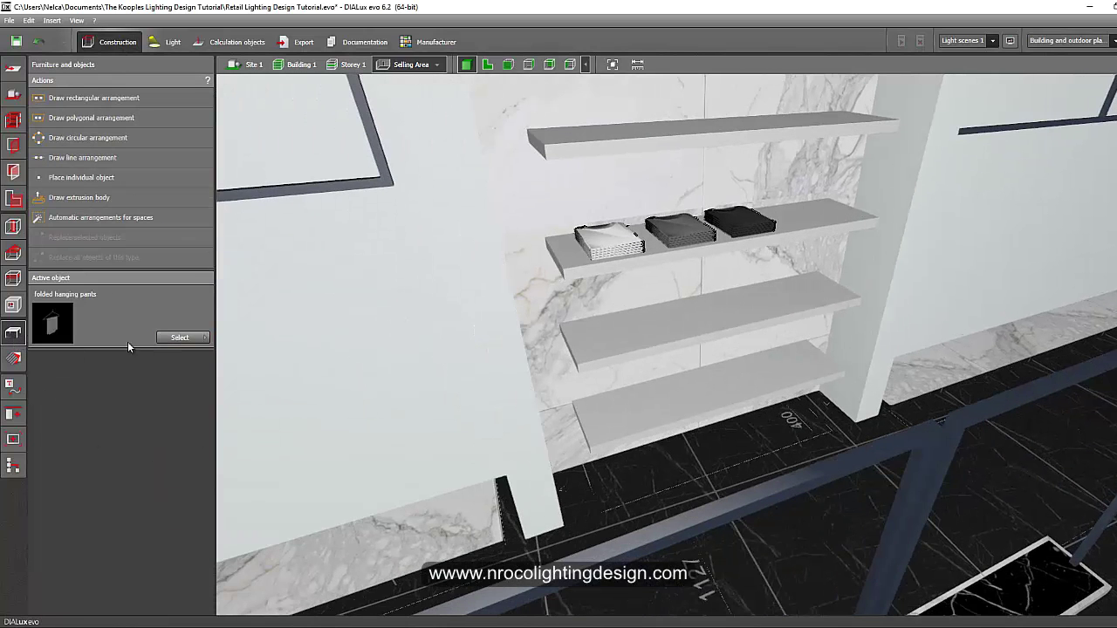
Show the Storey 1 floor plan and dismiss the reminder to save the project
scroll(576, 420, "down", 3)
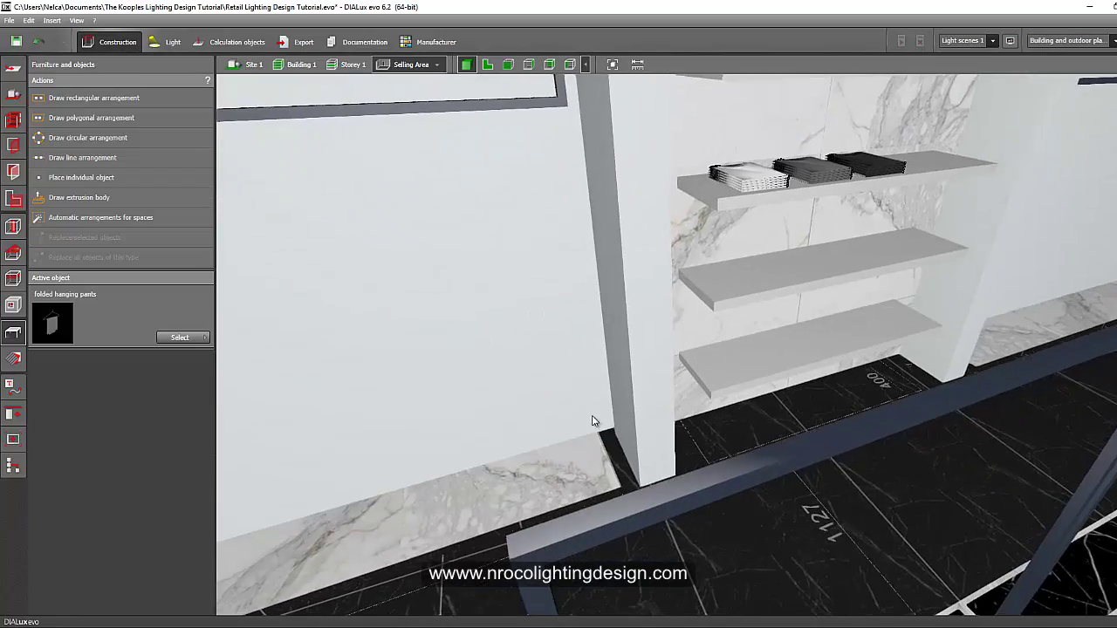
scroll(501, 267, "down", 4)
left_click(484, 66)
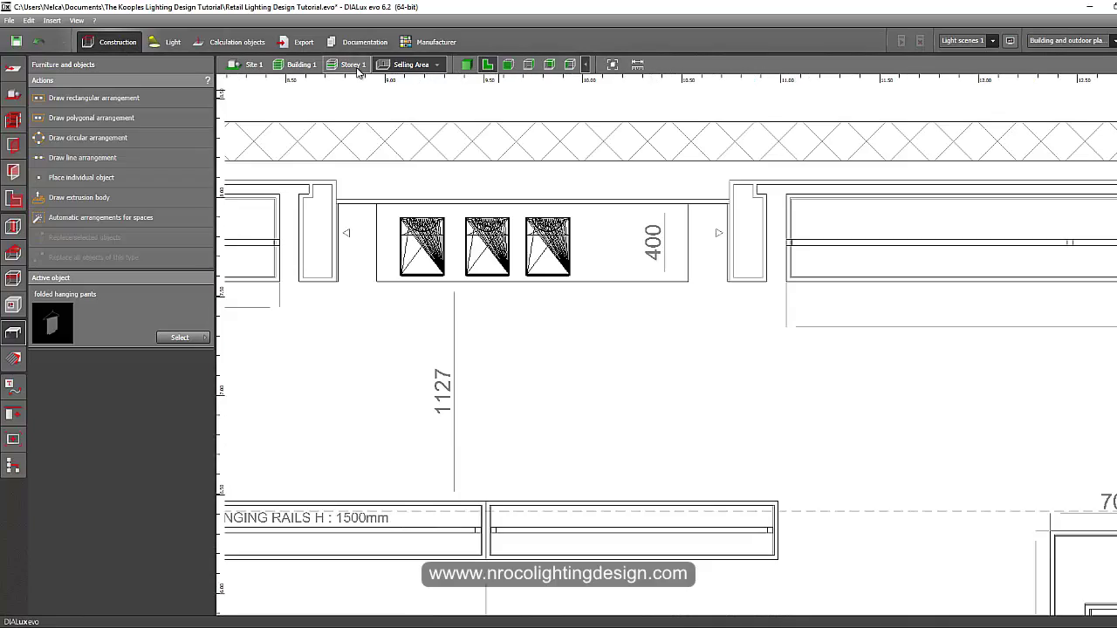
left_click(97, 176)
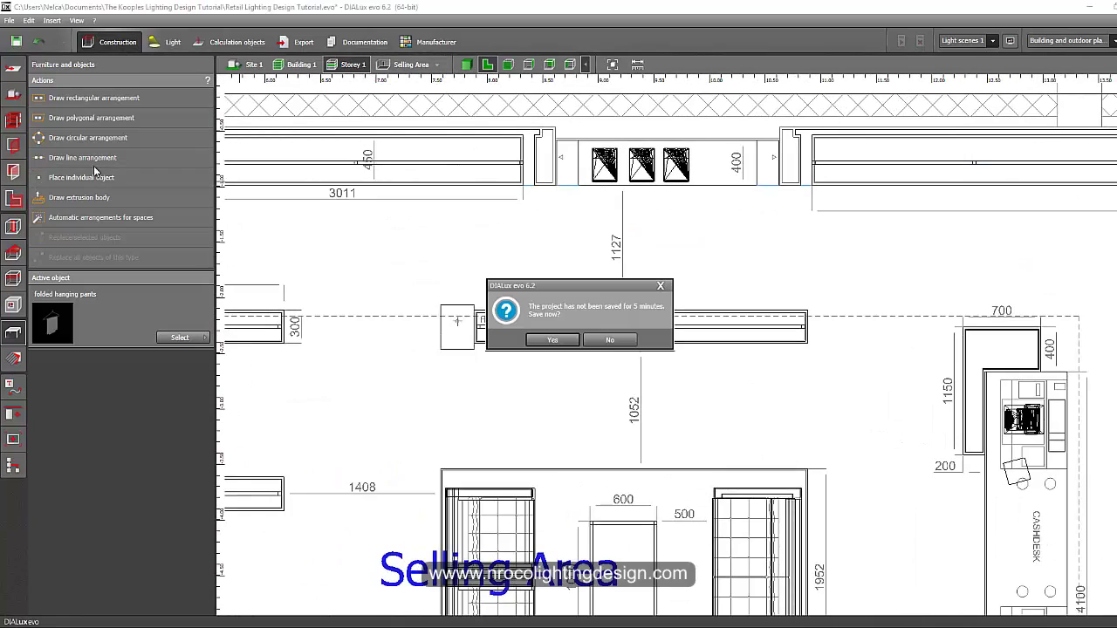
left_click(666, 284)
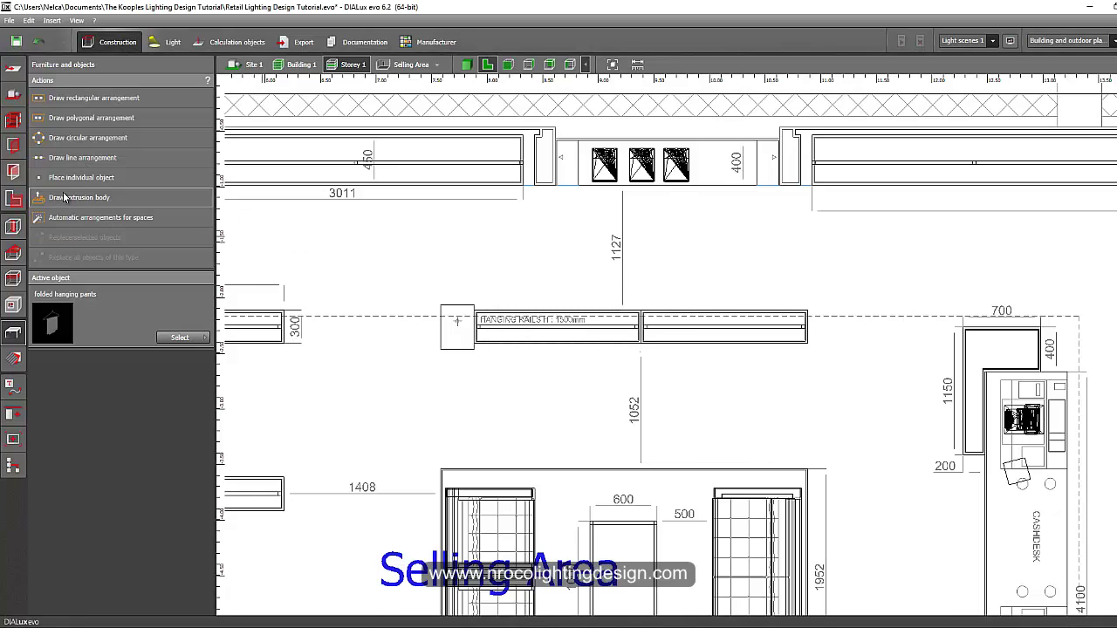
Try a line arrangement of folded hanging pants about 1.35 m long alongside the first 1500 mm hanging rail and inspect it in 3D
right_click_drag(391, 307, 455, 295)
scroll(454, 294, "down", 3)
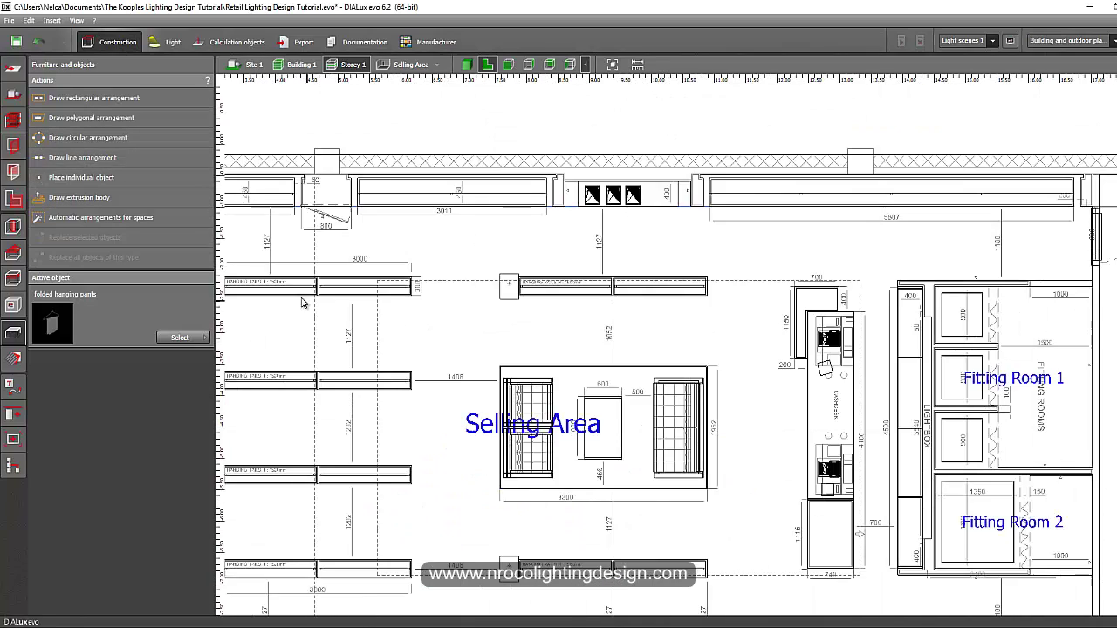
scroll(572, 319, "up", 6)
middle_click_drag(530, 297, 479, 339)
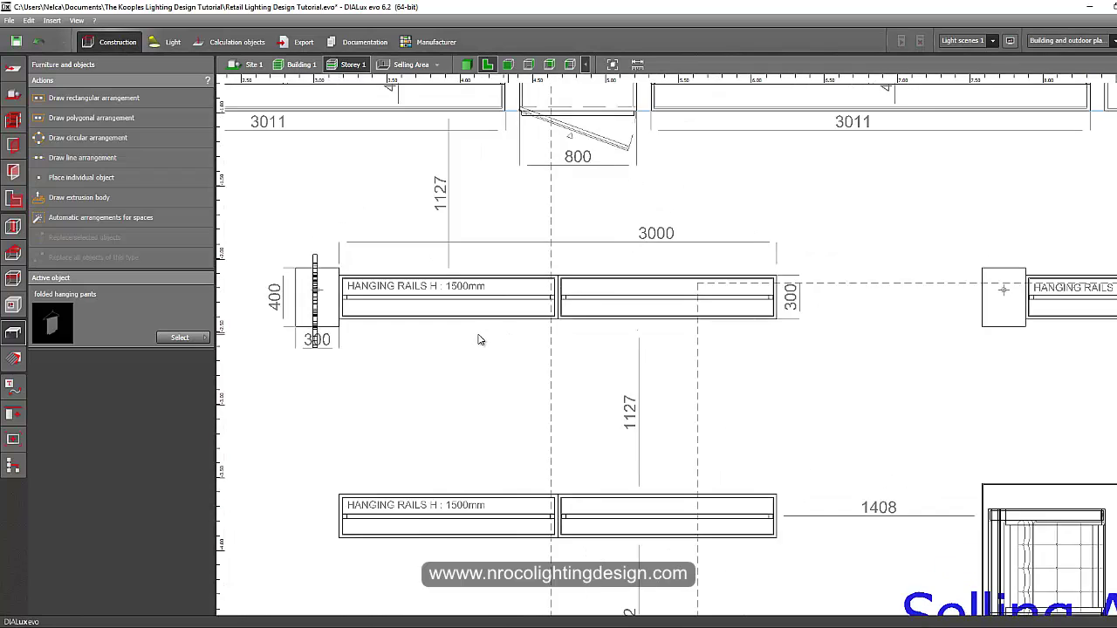
scroll(478, 339, "up", 2)
left_click(139, 157)
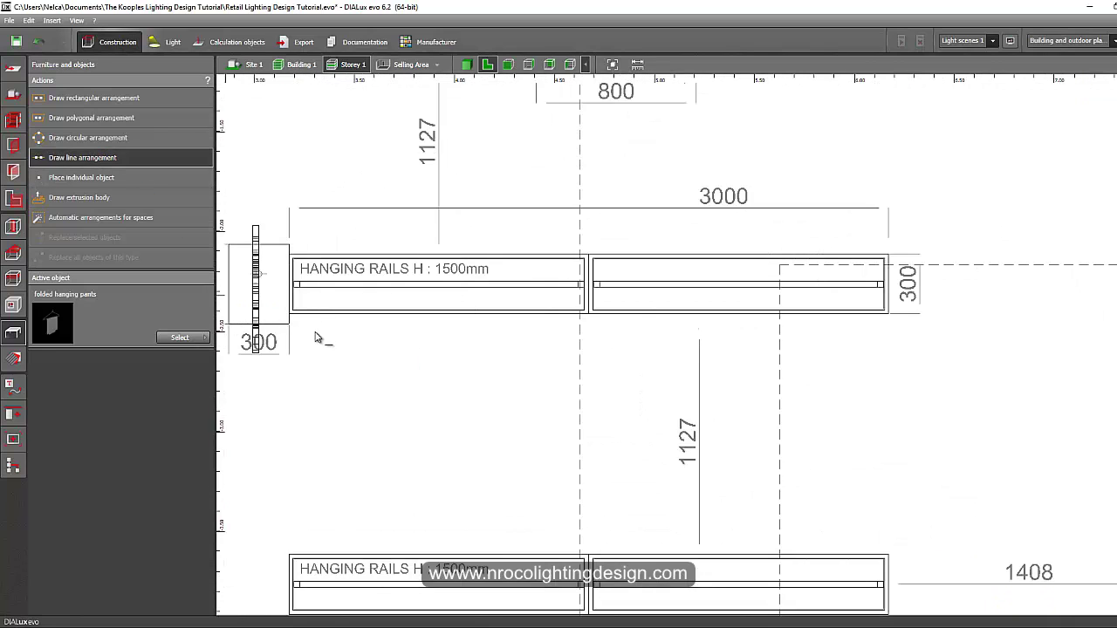
left_click(300, 336)
left_click(570, 338)
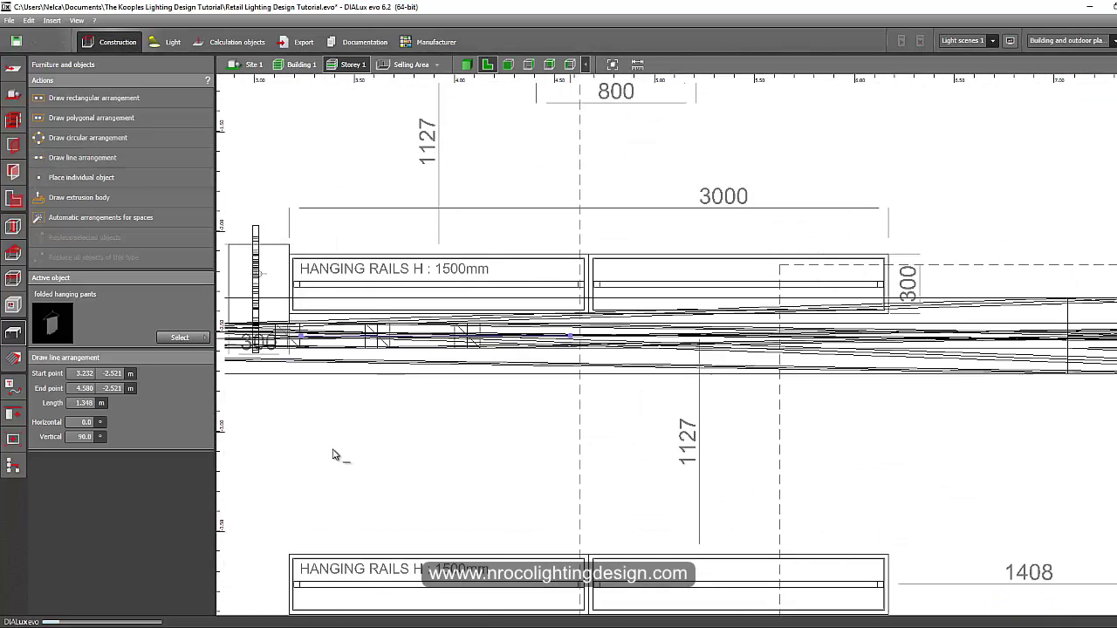
scroll(349, 445, "down", 4)
middle_click_drag(382, 452, 645, 287)
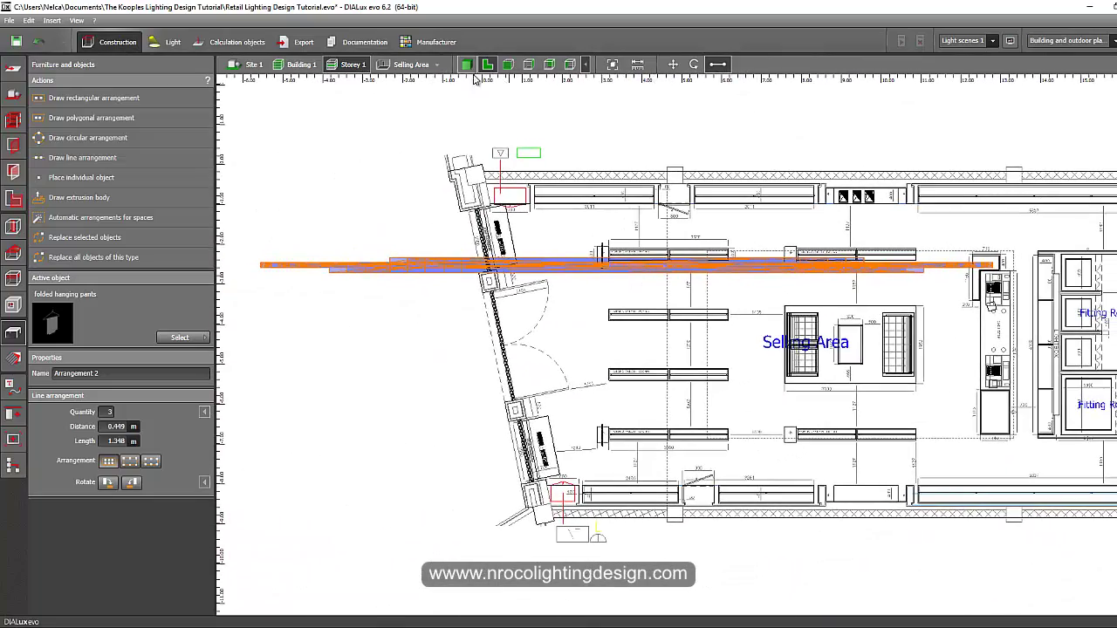
left_click(468, 64)
left_click_drag(462, 175, 382, 273)
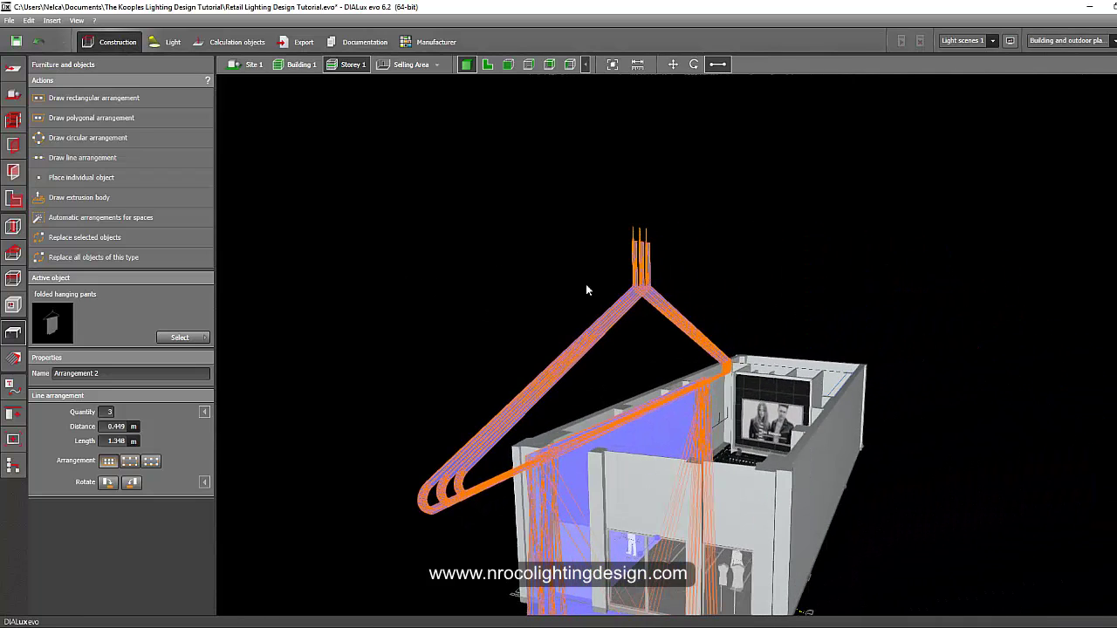
left_click(547, 270)
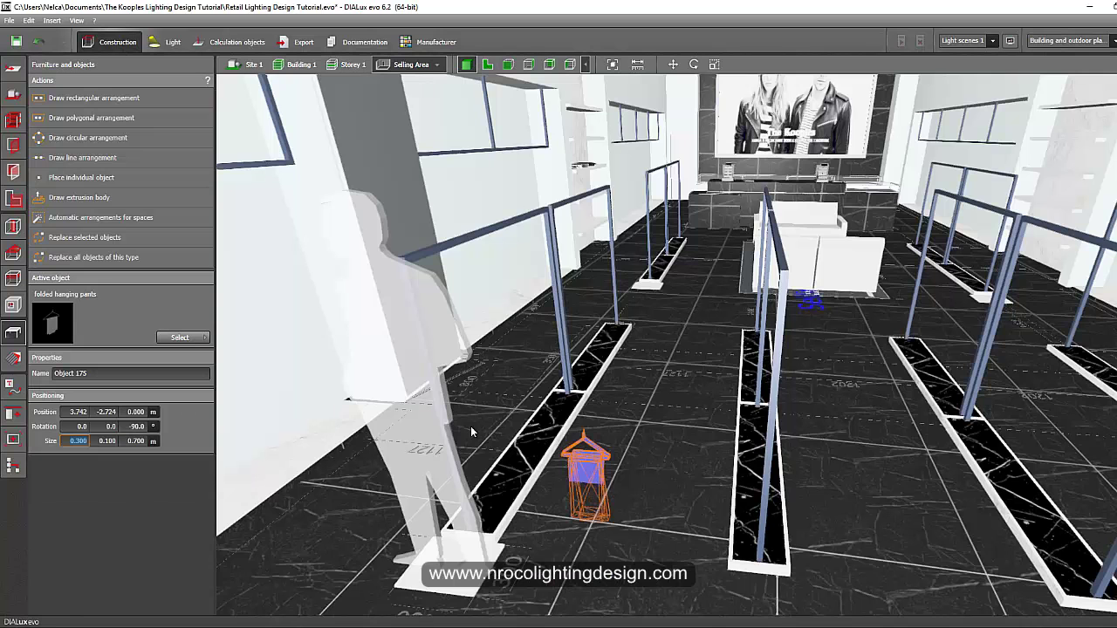
Set the second size value of the hanging pants on the Selling Area floor to 0.020 m
left_click(632, 526)
scroll(611, 515, "up", 10)
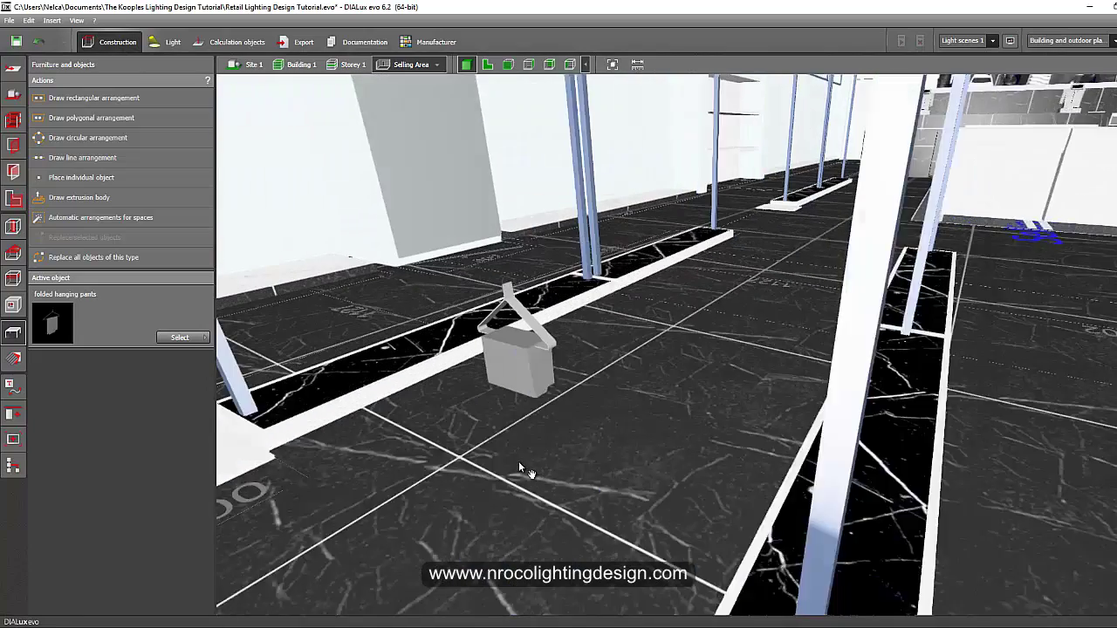
scroll(523, 471, "up", 2)
left_click(609, 383)
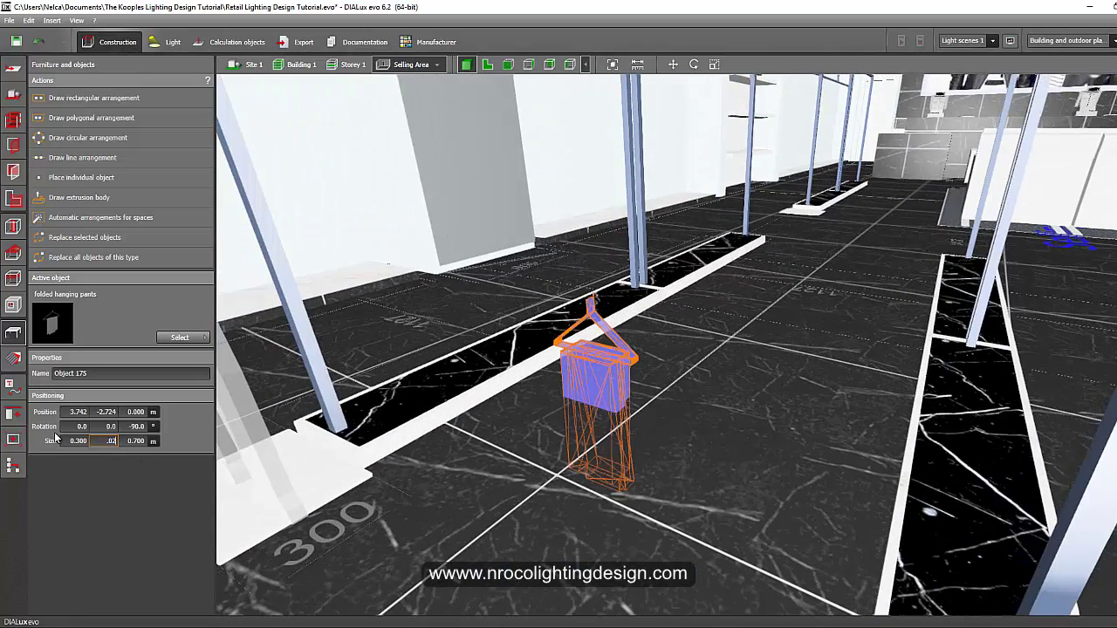
type(".02")
key("Return")
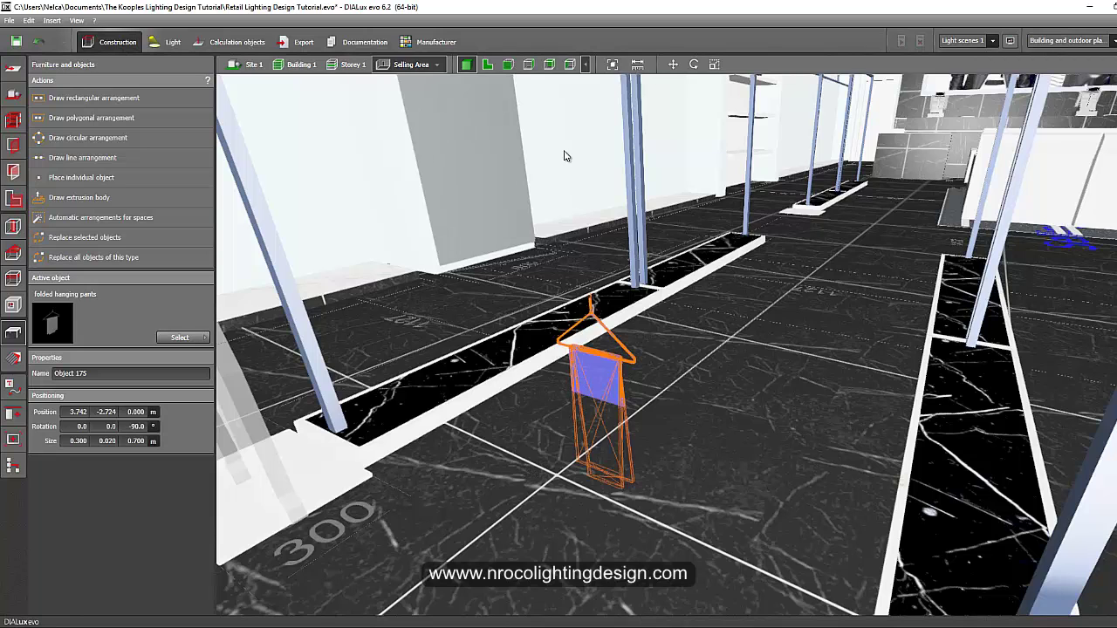
Move the hanging pants in side elevation to -3.680 m across the room and 0.939 m high, and return to the floor plan
left_click(510, 65)
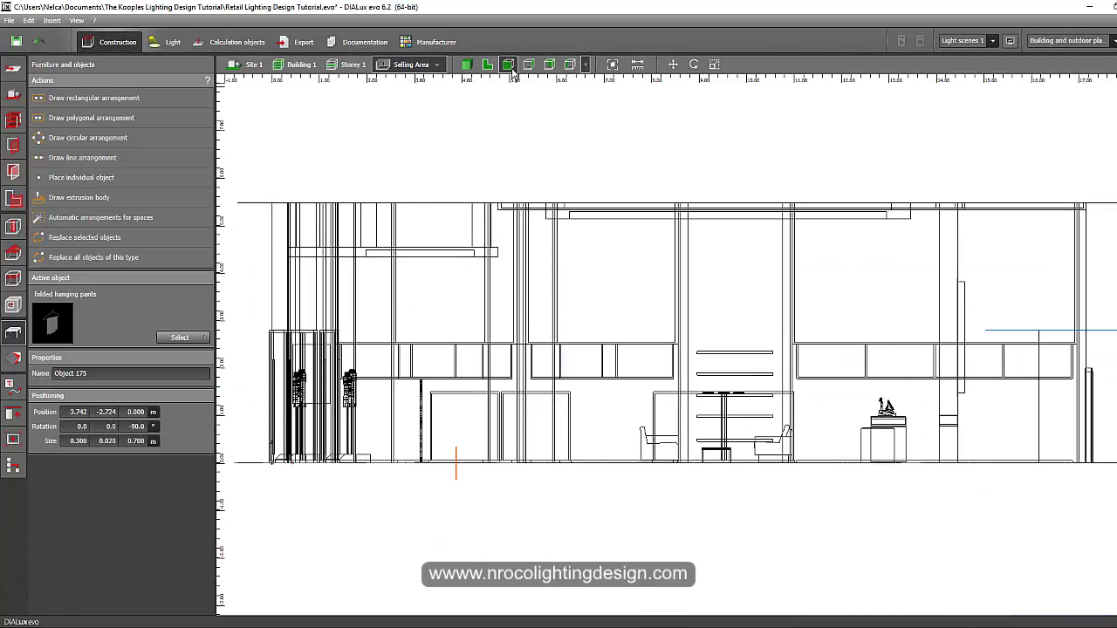
scroll(626, 424, "up", 5)
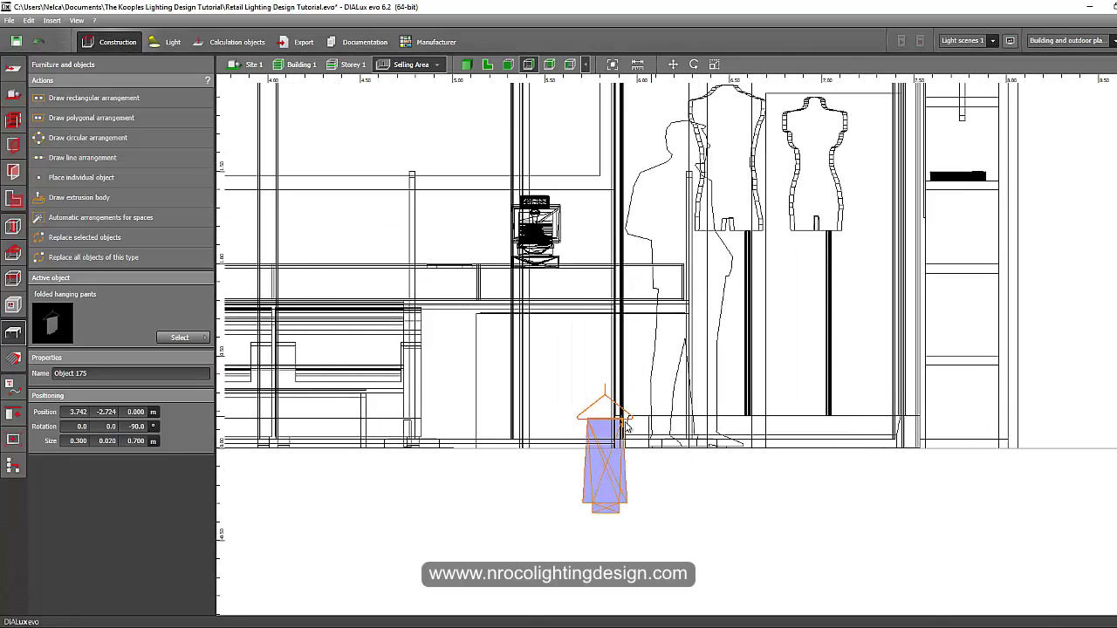
left_click_drag(604, 433, 488, 297)
left_click(487, 64)
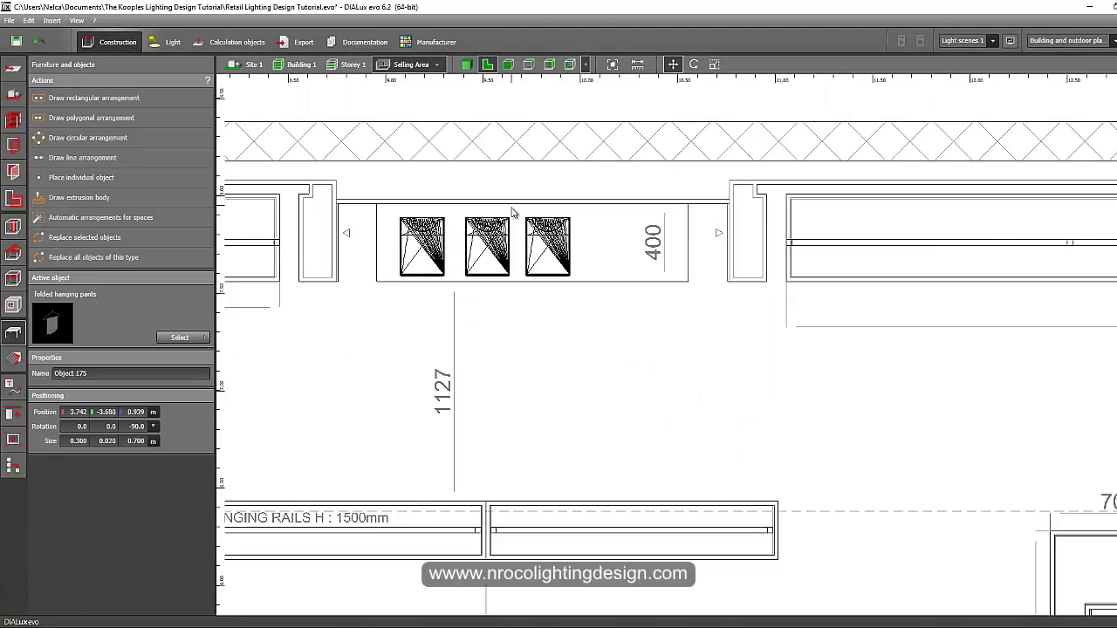
Move the hanging pants in plan to the start of the first 1500 mm hanging rail, at about 3.428, -3.779 m
scroll(478, 373, "down", 3)
middle_click_drag(478, 372, 553, 140)
middle_click_drag(374, 236, 900, 244)
scroll(758, 190, "up", 4)
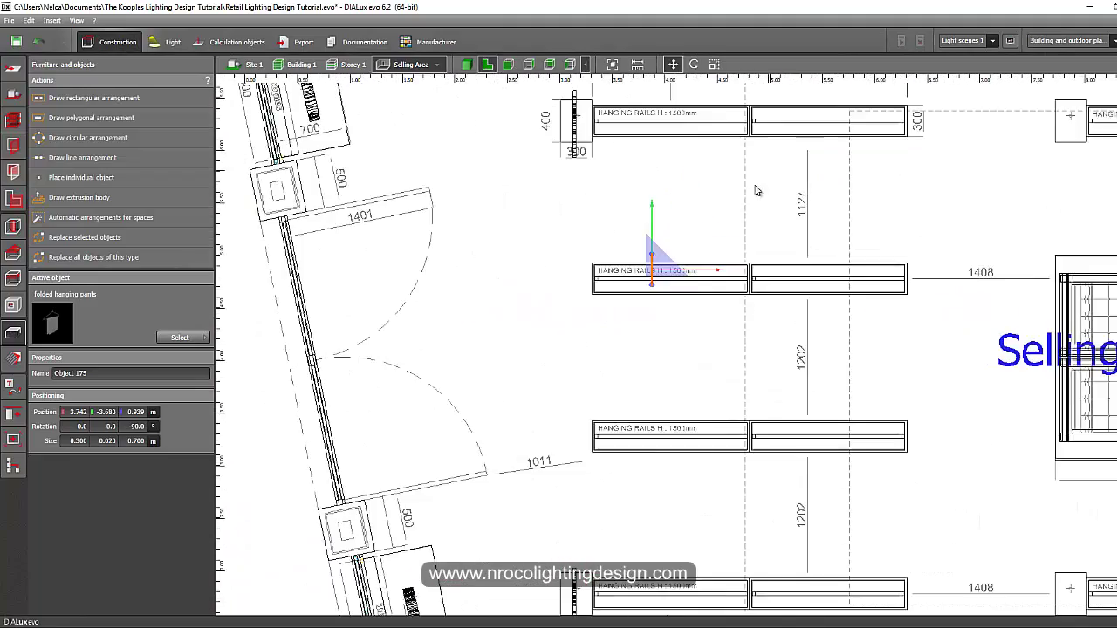
scroll(758, 190, "down", 1)
middle_click_drag(689, 243, 663, 315)
left_click_drag(643, 319, 566, 312)
scroll(633, 365, "up", 4)
scroll(567, 310, "up", 3)
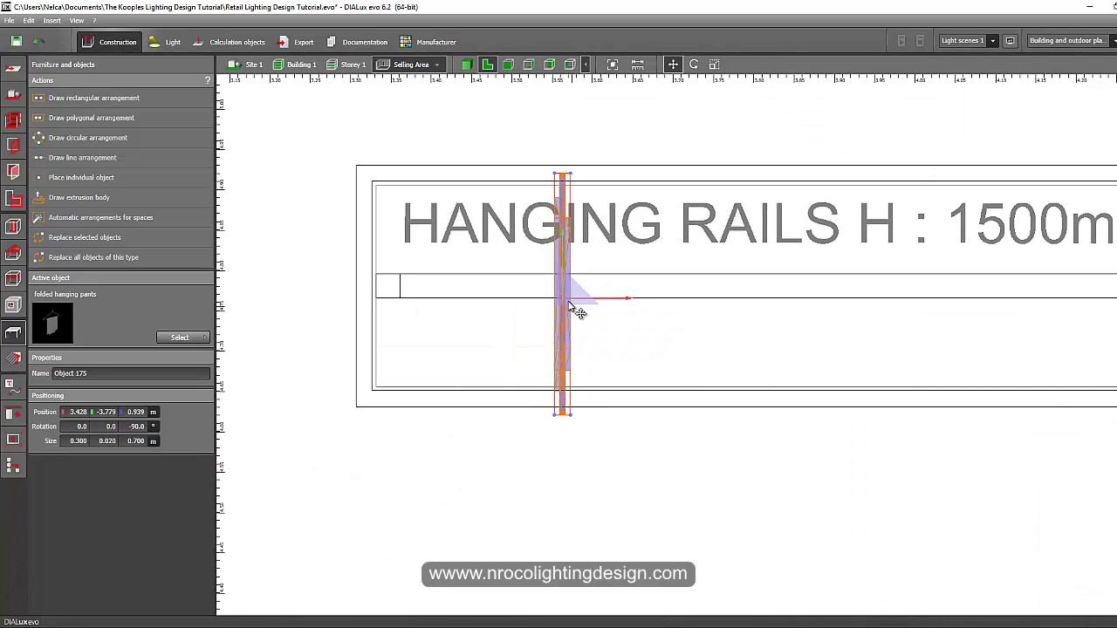
Raise the hanging pants in side elevation to a height of 1.120 m at -3.767 m, so the hook meets the rail
left_click(508, 64)
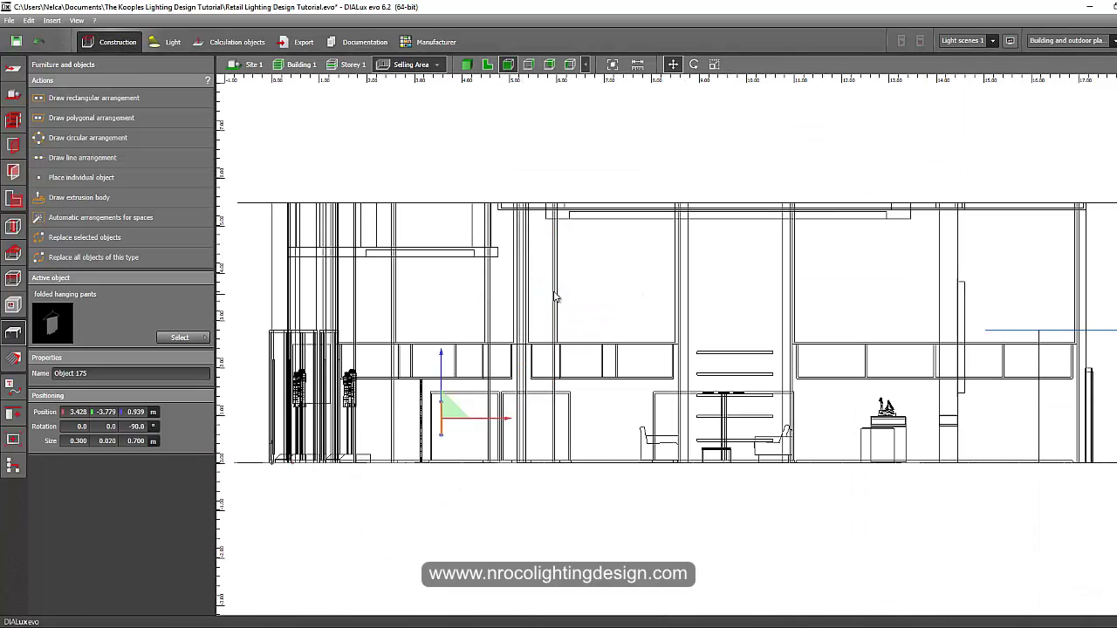
left_click(527, 65)
scroll(420, 240, "up", 5)
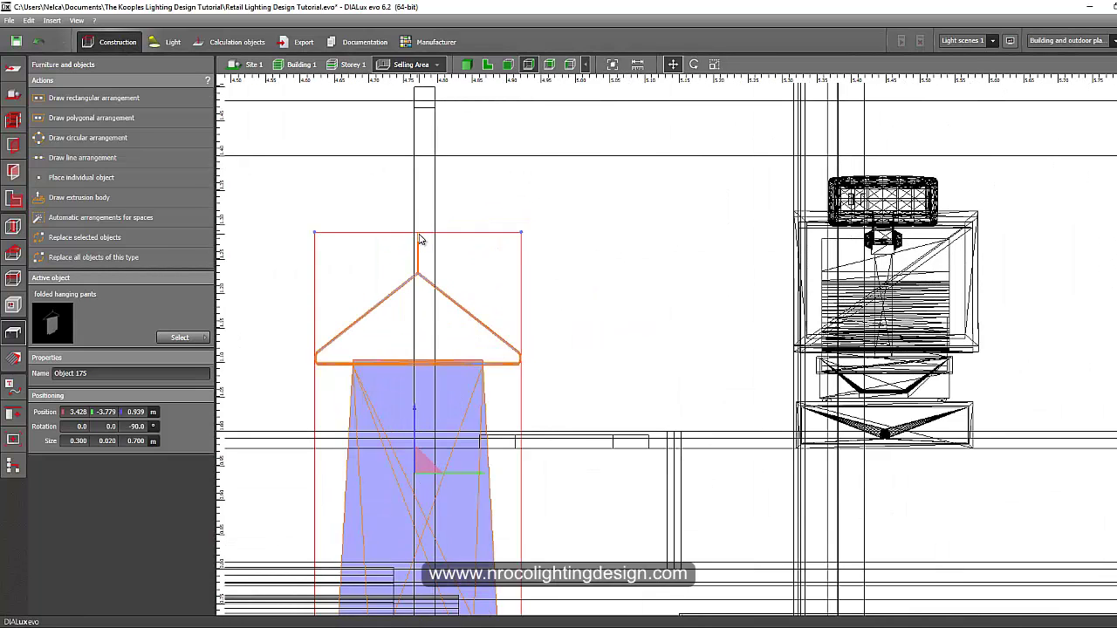
left_click_drag(526, 240, 532, 114)
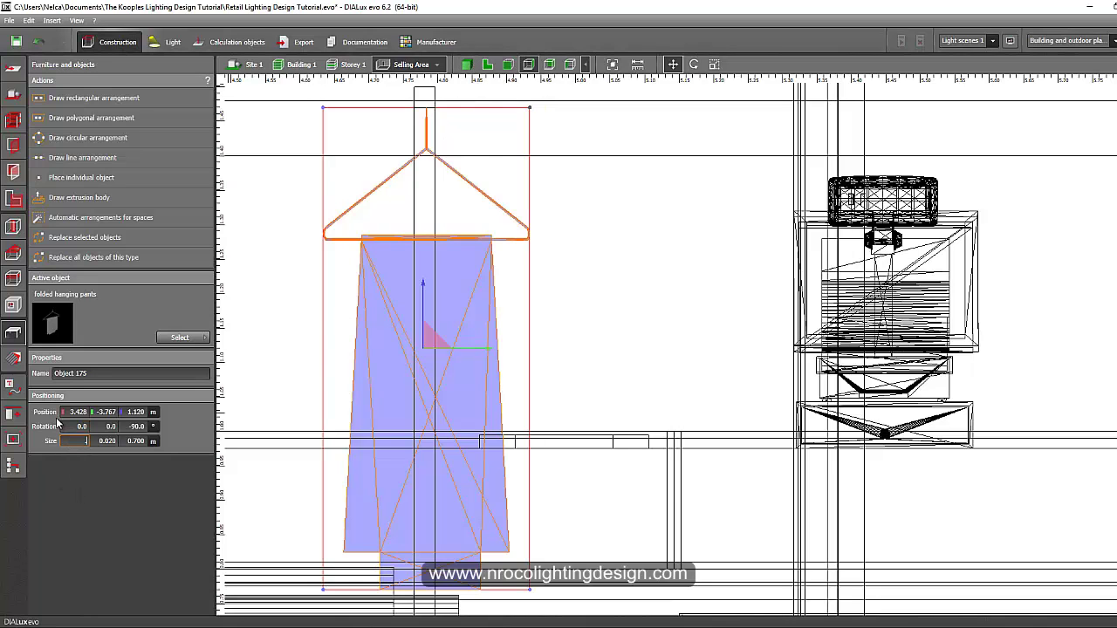
Set the first size value of the hanging pants to 0.4 m and inspect them on the rail in 3D
type("0.4")
key("Return")
middle_click_drag(435, 400, 485, 366)
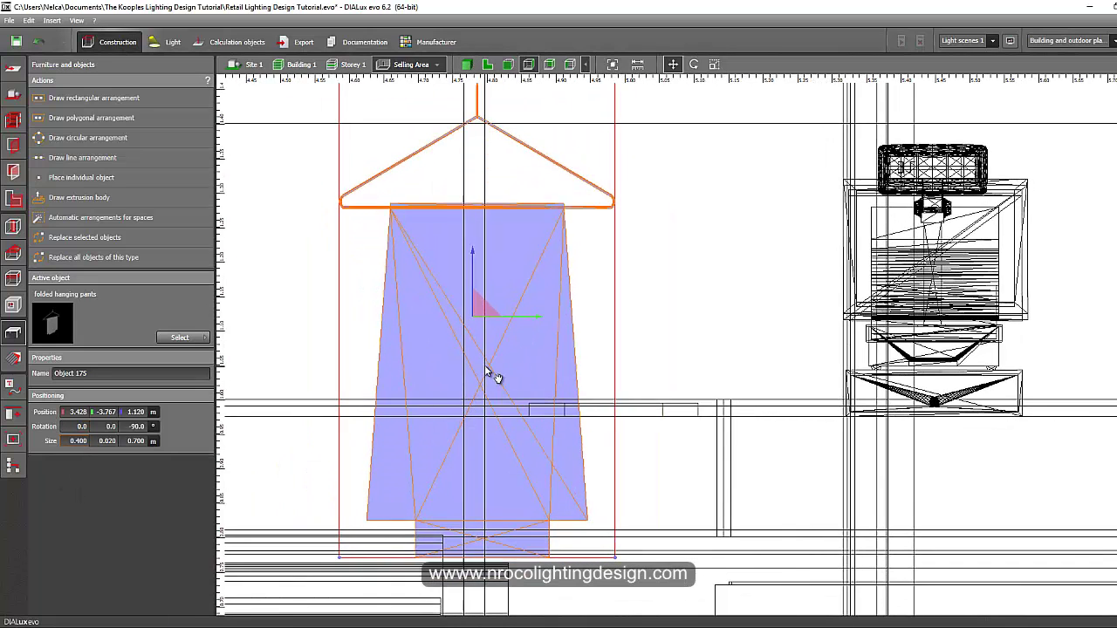
scroll(459, 312, "down", 3)
left_click(467, 64)
middle_click_drag(599, 468, 600, 477)
left_click(599, 477)
scroll(599, 476, "down", 6)
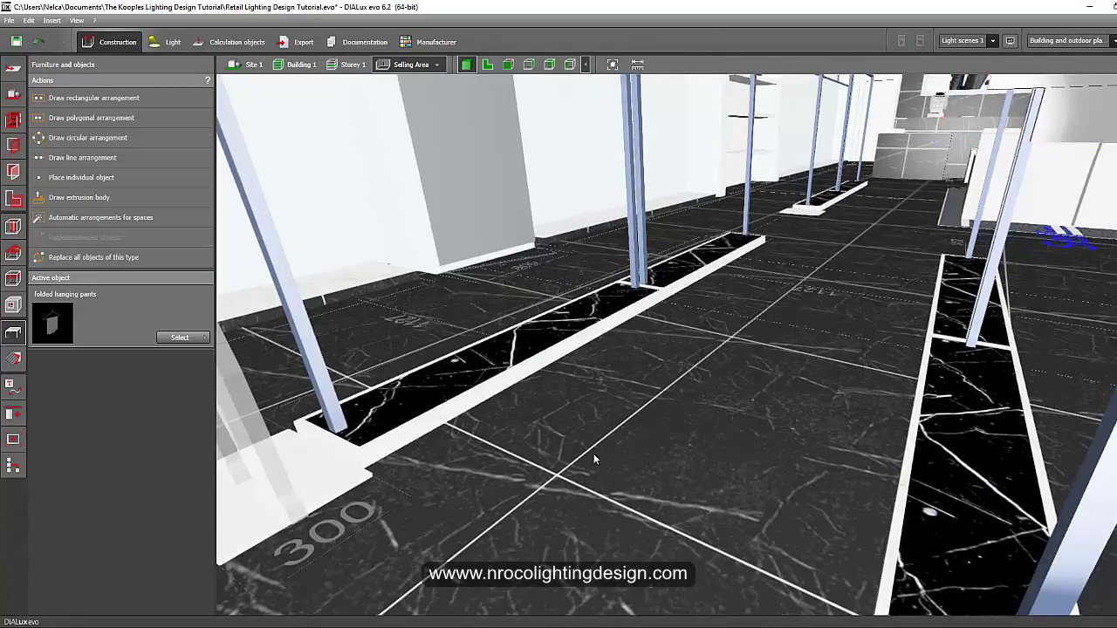
scroll(363, 349, "up", 5)
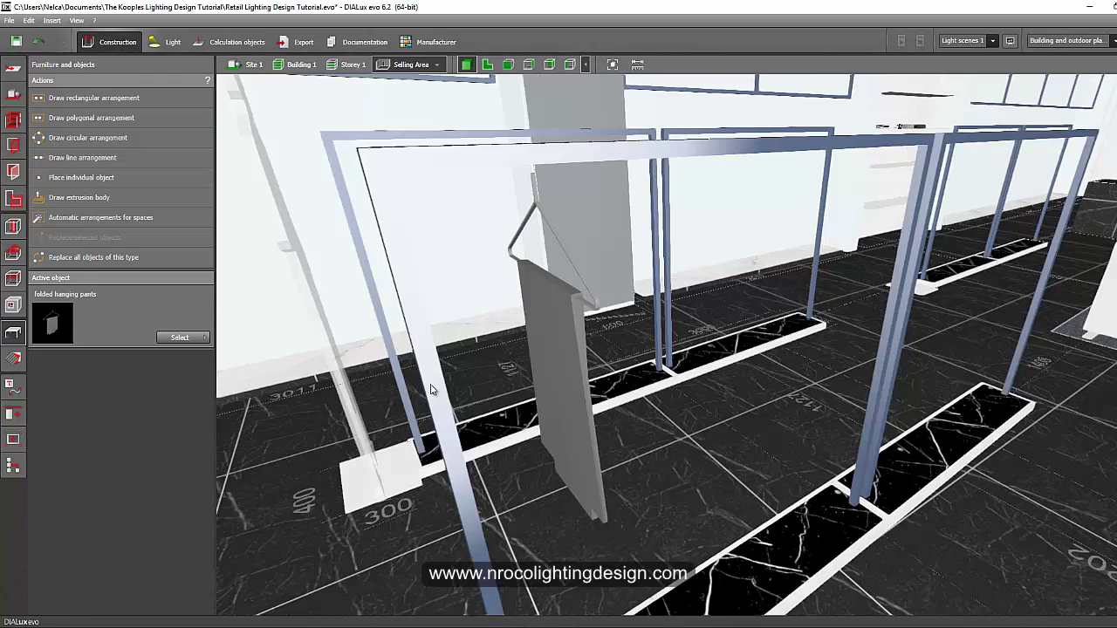
scroll(574, 305, "up", 3)
scroll(568, 313, "down", 3)
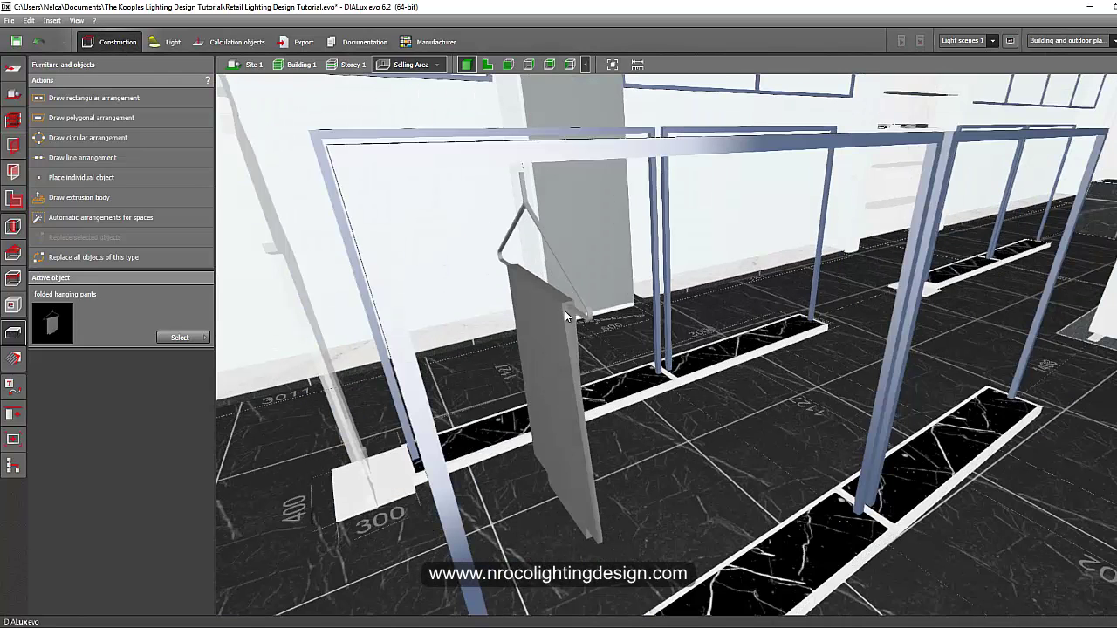
Copy the hanging pants along a horizontal line about 0.755 m long below the rail, with a quantity of 4
left_click(487, 64)
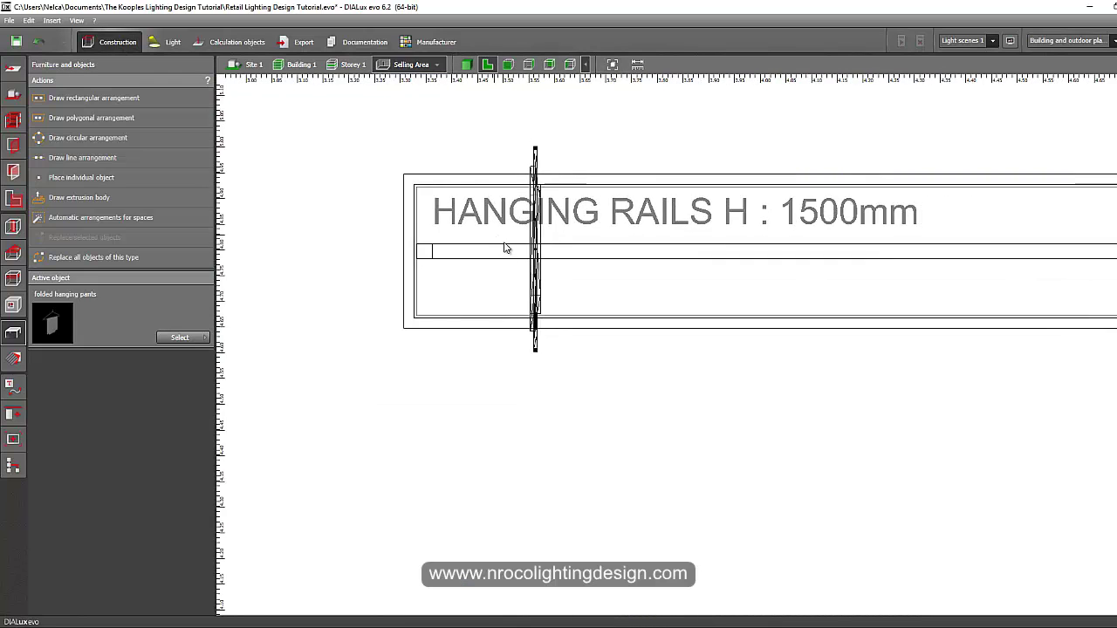
scroll(532, 271, "up", 2)
left_click(530, 319)
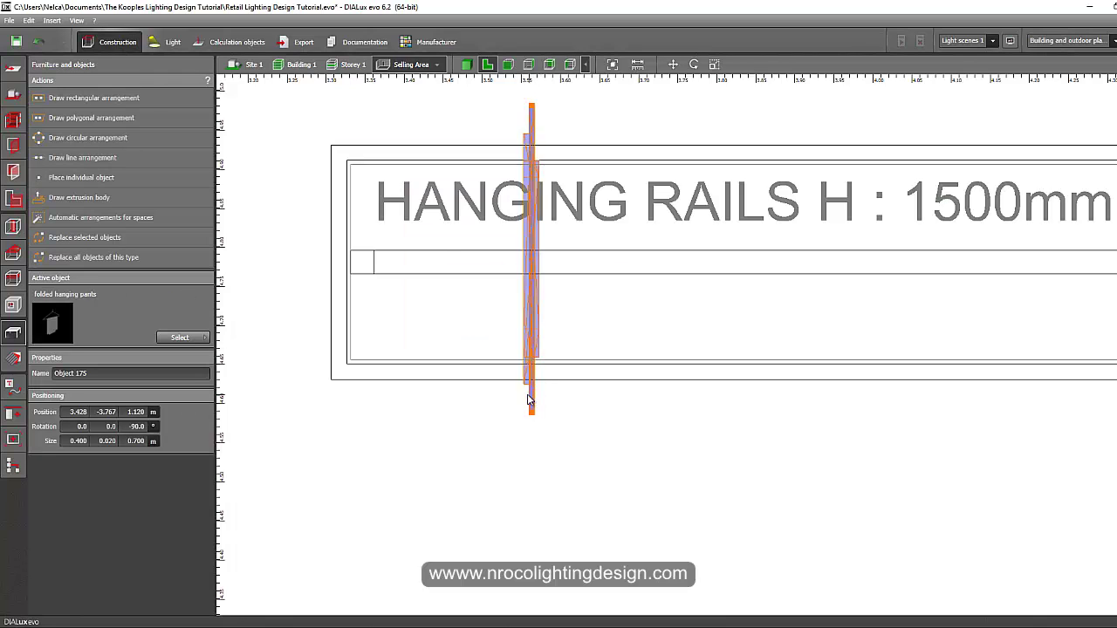
left_click(13, 414)
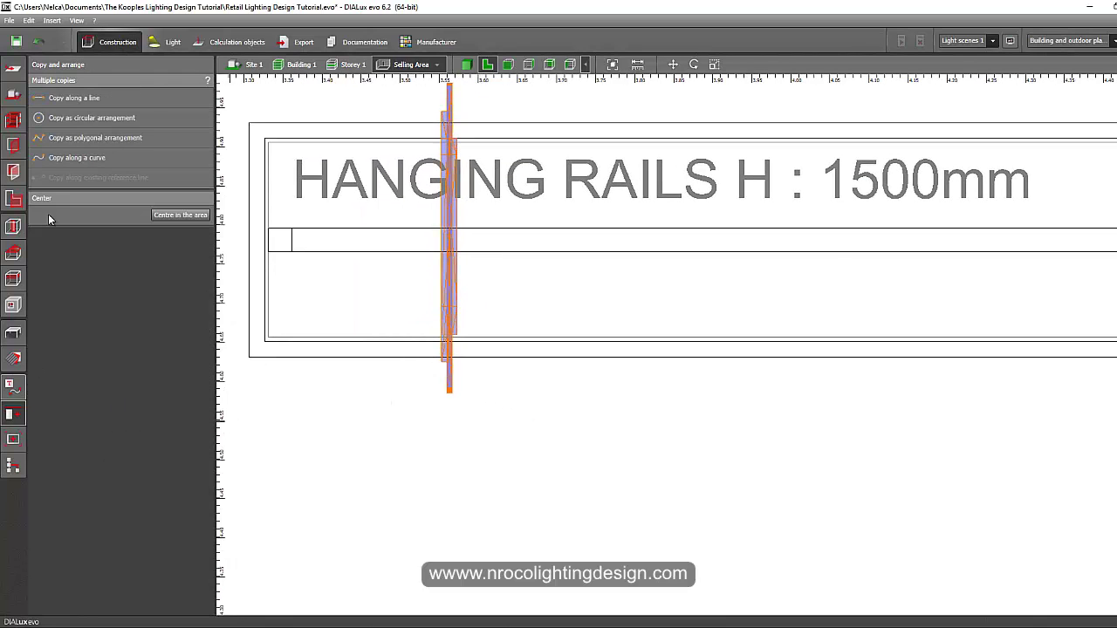
left_click(74, 99)
scroll(393, 349, "down", 3)
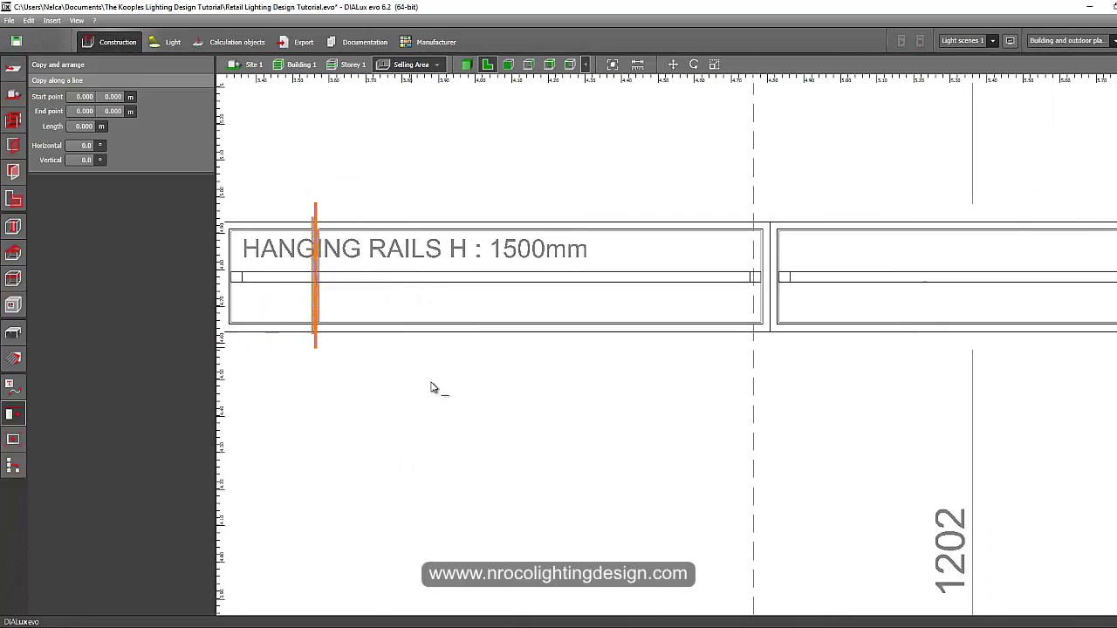
scroll(405, 384, "up", 1)
left_click(379, 365)
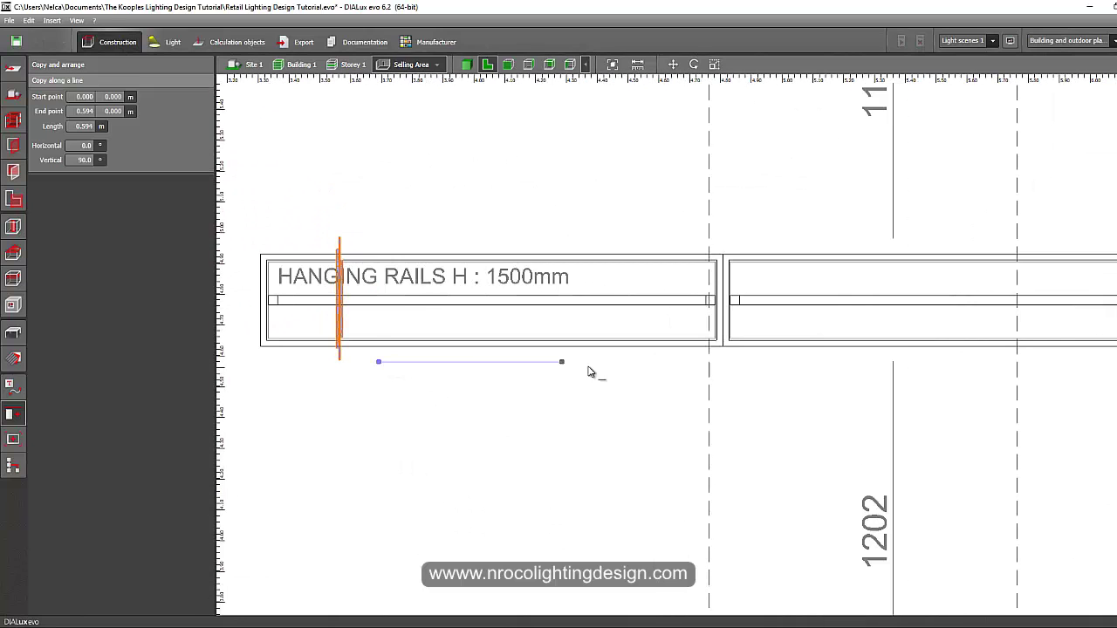
left_click(612, 364)
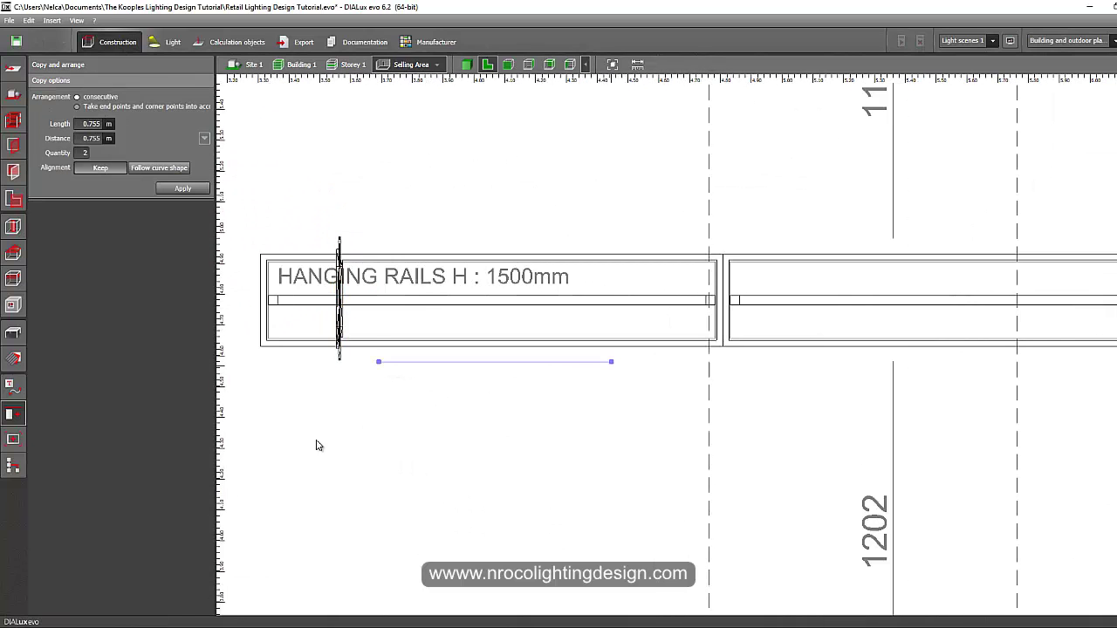
double_click(89, 155)
type("4")
left_click(183, 188)
Move the four copied pants onto the hanging rail beside the original and check their alignment in side elevation
right_click(458, 443)
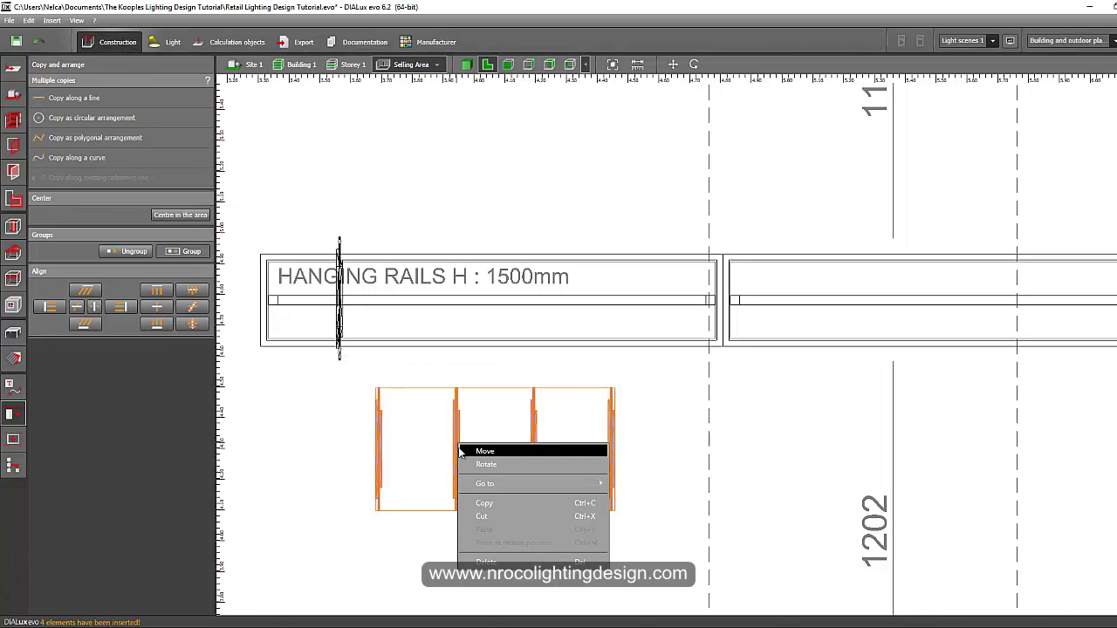
left_click(485, 451)
left_click_drag(497, 425, 504, 279)
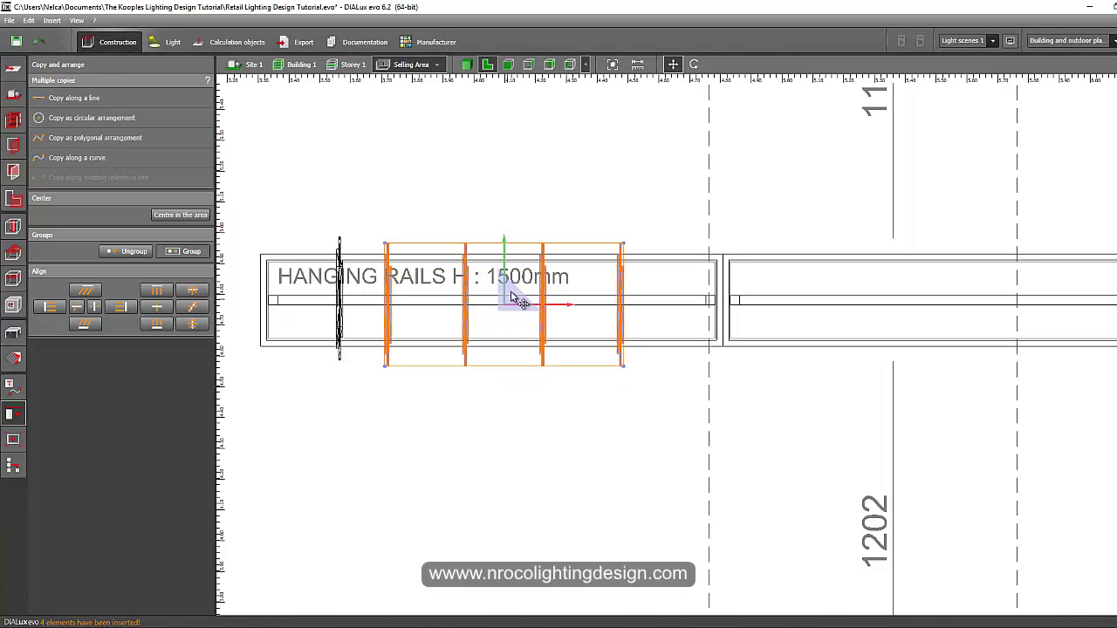
left_click(511, 65)
left_click(530, 66)
scroll(521, 220, "up", 4)
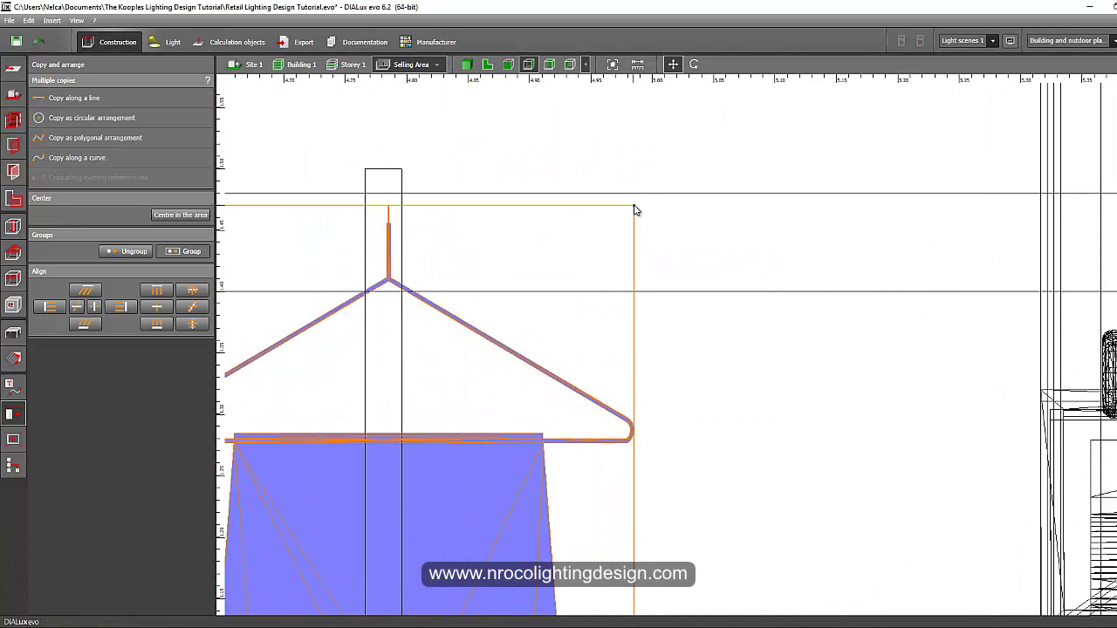
Examine the row of hanging pants on the rail and the surrounding selling area in 3D
left_click(466, 65)
scroll(630, 527, "down", 5)
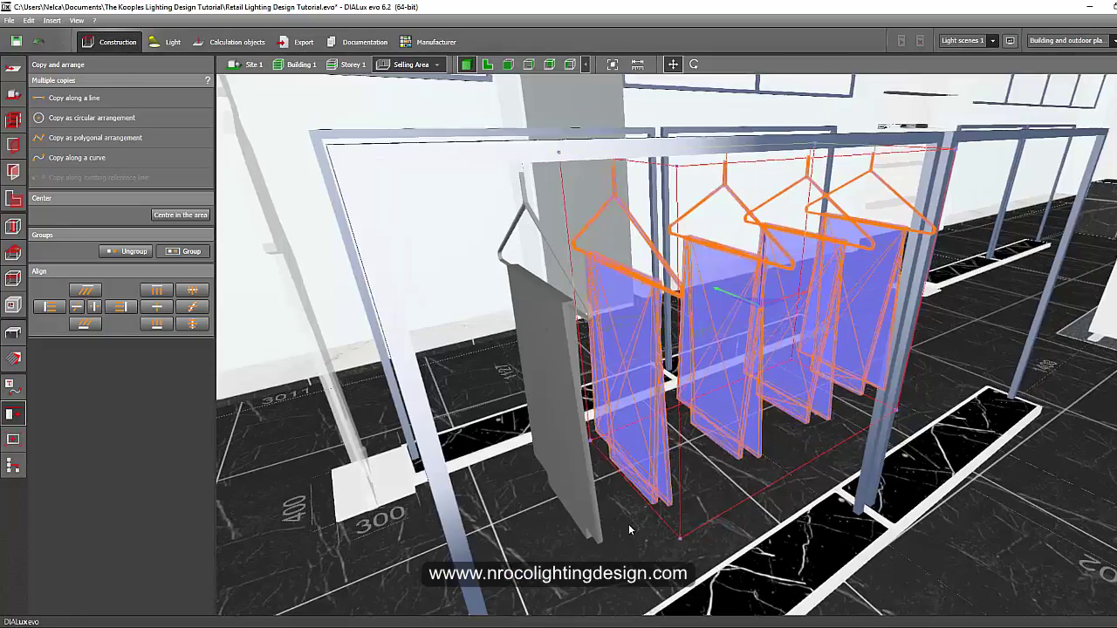
left_click(744, 555)
right_click_drag(756, 535, 710, 481)
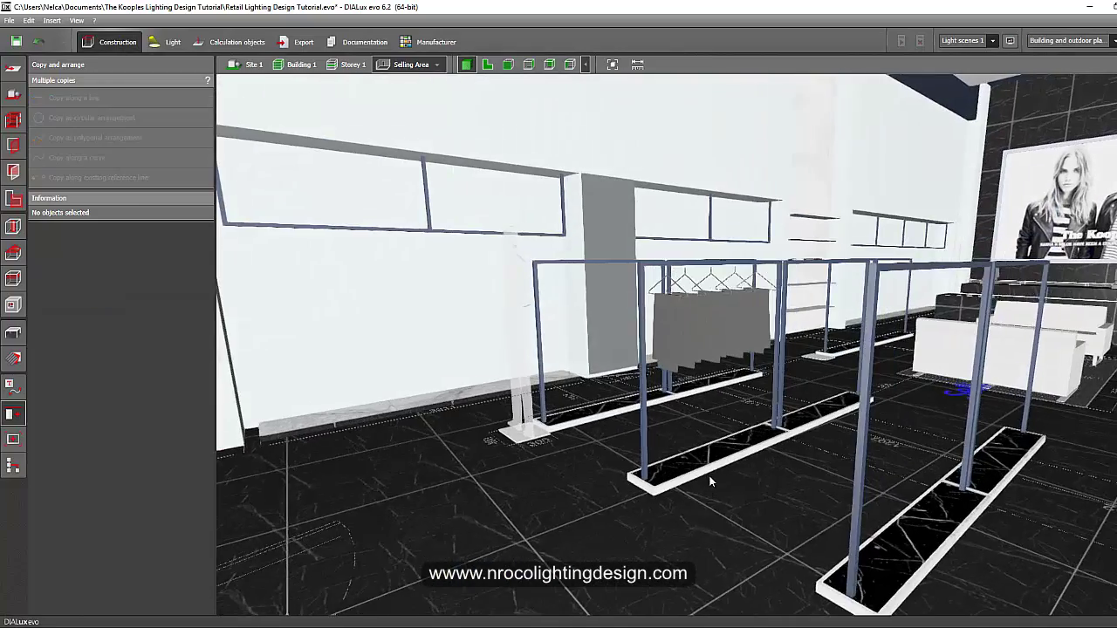
scroll(608, 491, "up", 3)
right_click_drag(607, 492, 588, 510)
left_click_drag(546, 519, 582, 500)
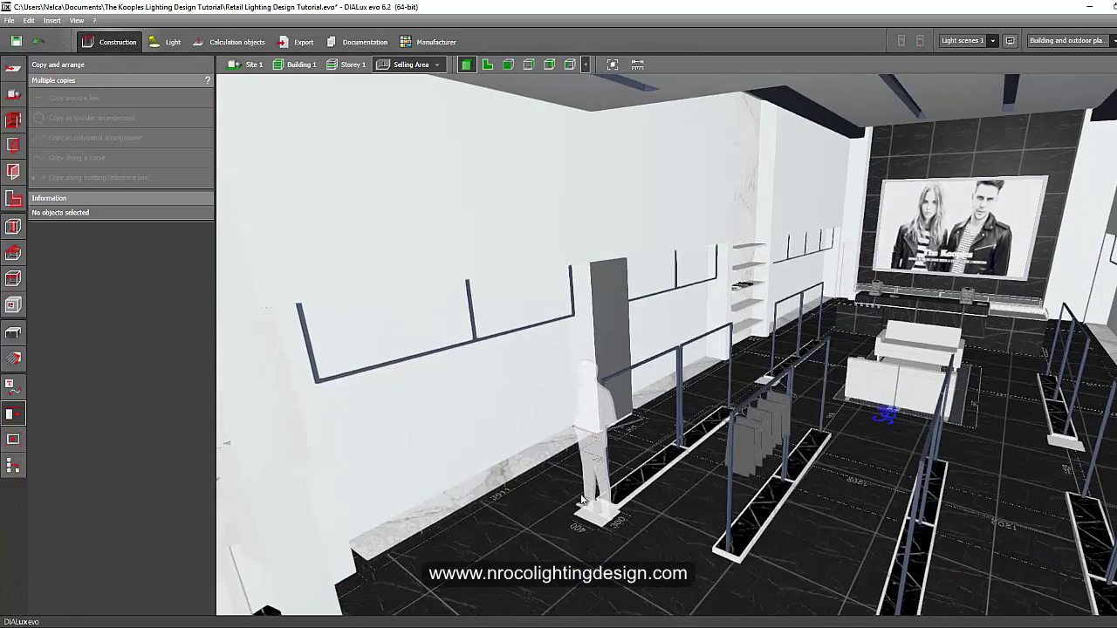
left_click_drag(646, 445, 330, 367)
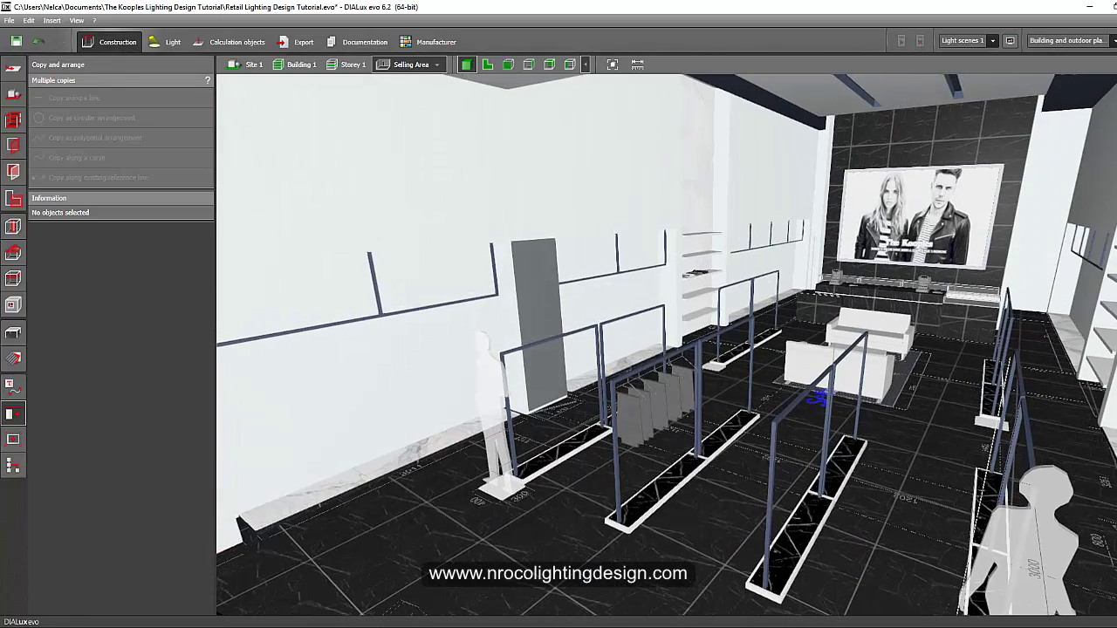
Load the Trench coat model from the 3d files folder as the active furniture object
left_click(325, 589)
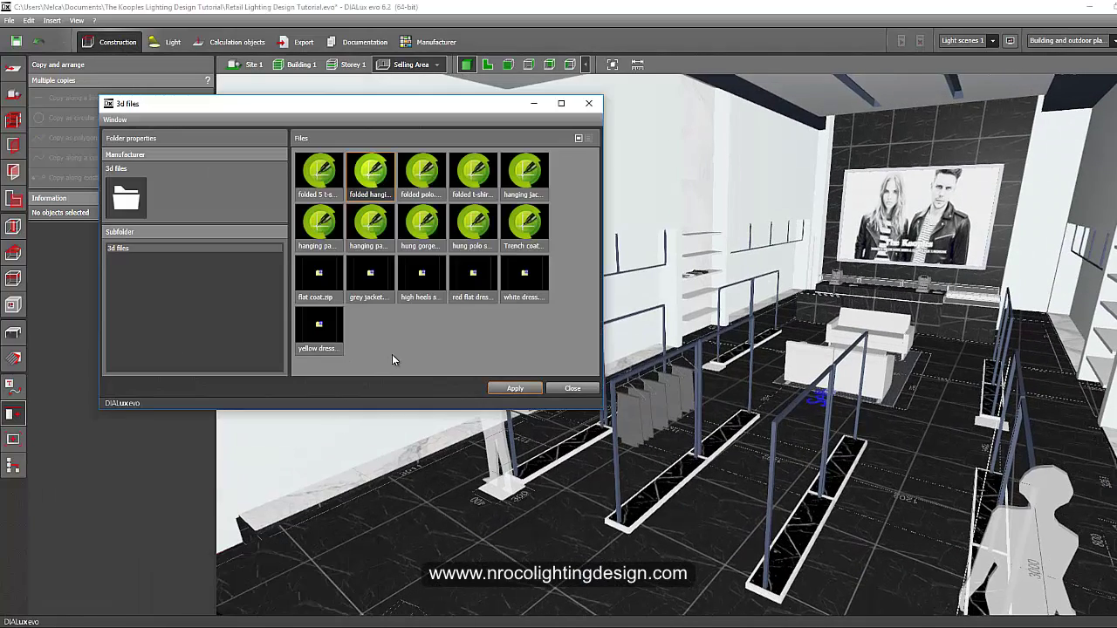
left_click(531, 243)
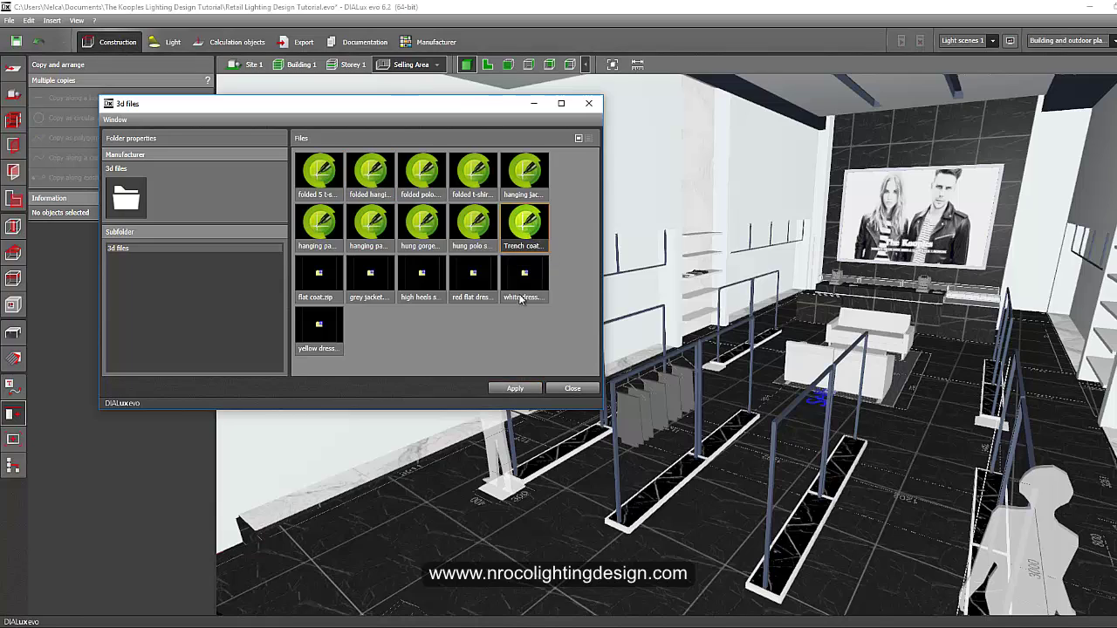
left_click(513, 389)
left_click(13, 332)
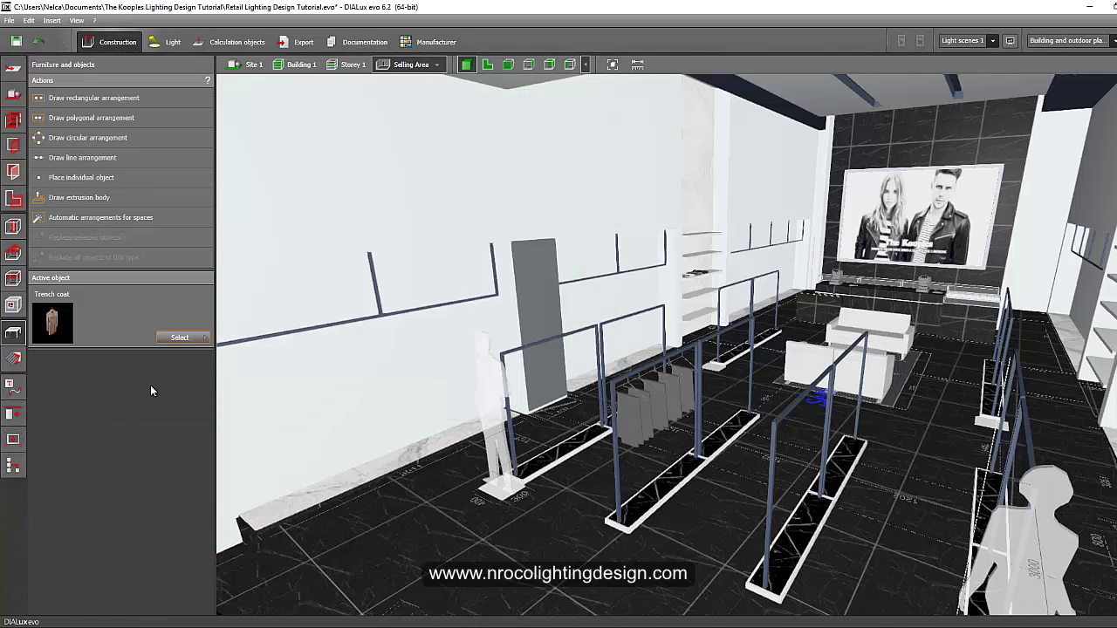
Place a single trench coat in the floor plan just below the first 3011 mm wall rail, at about 1.895, -1.273 m
scroll(462, 433, "down", 3)
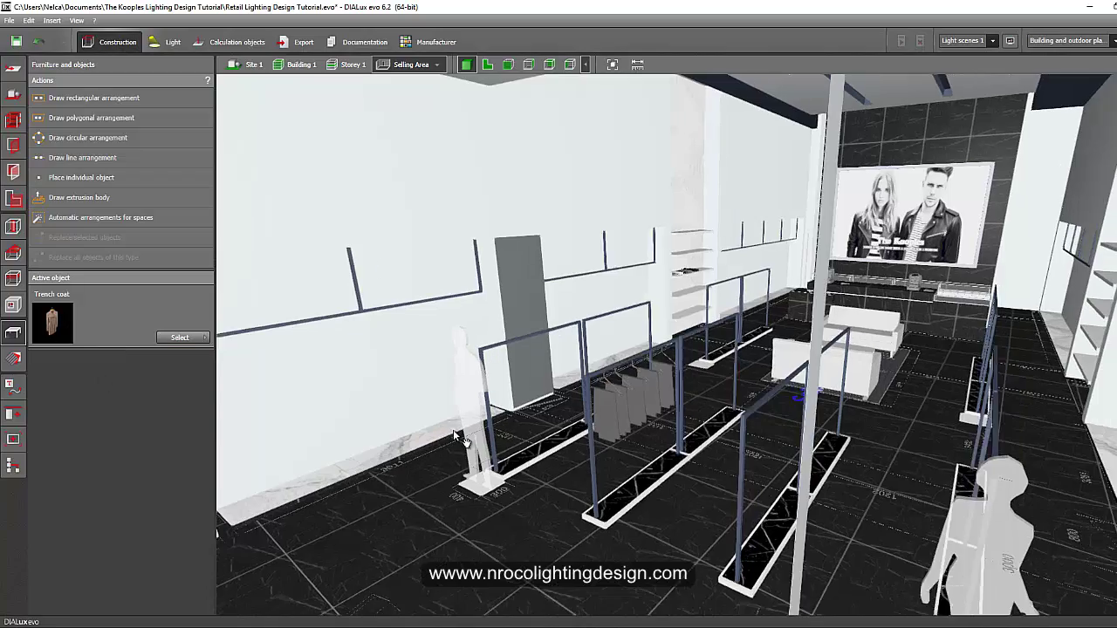
left_click(486, 64)
scroll(461, 277, "down", 4)
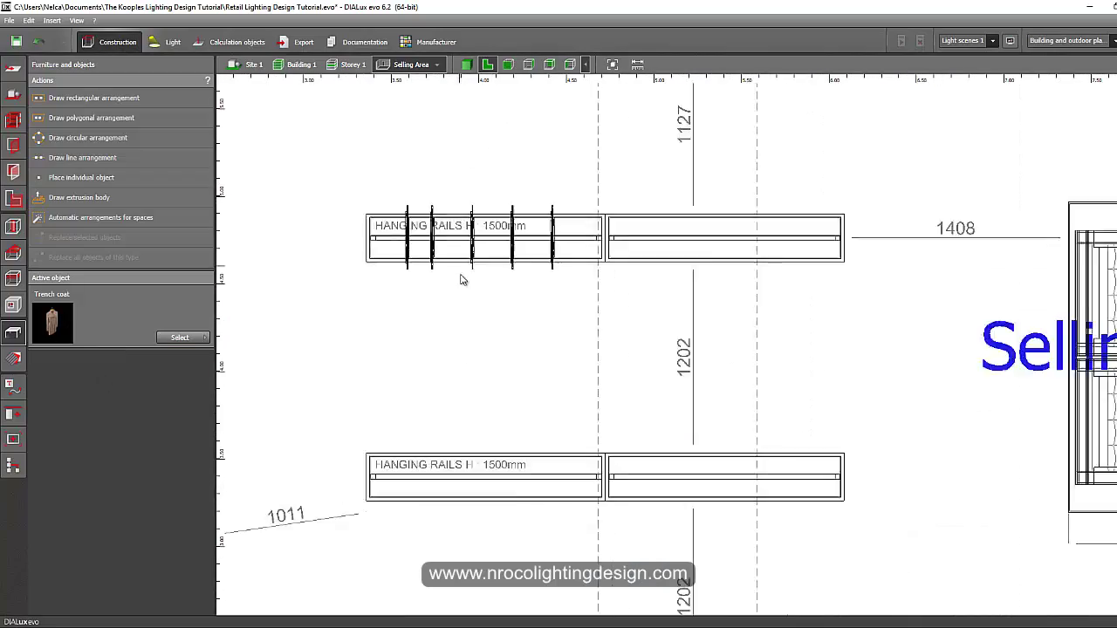
scroll(351, 234, "up", 3)
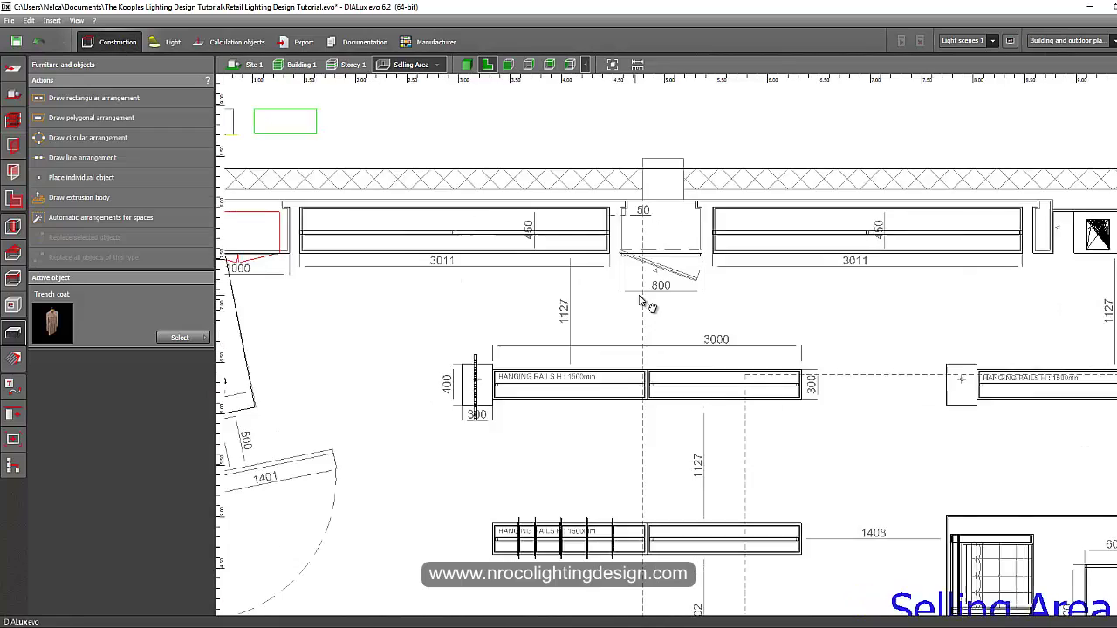
scroll(351, 234, "down", 2)
scroll(434, 233, "up", 4)
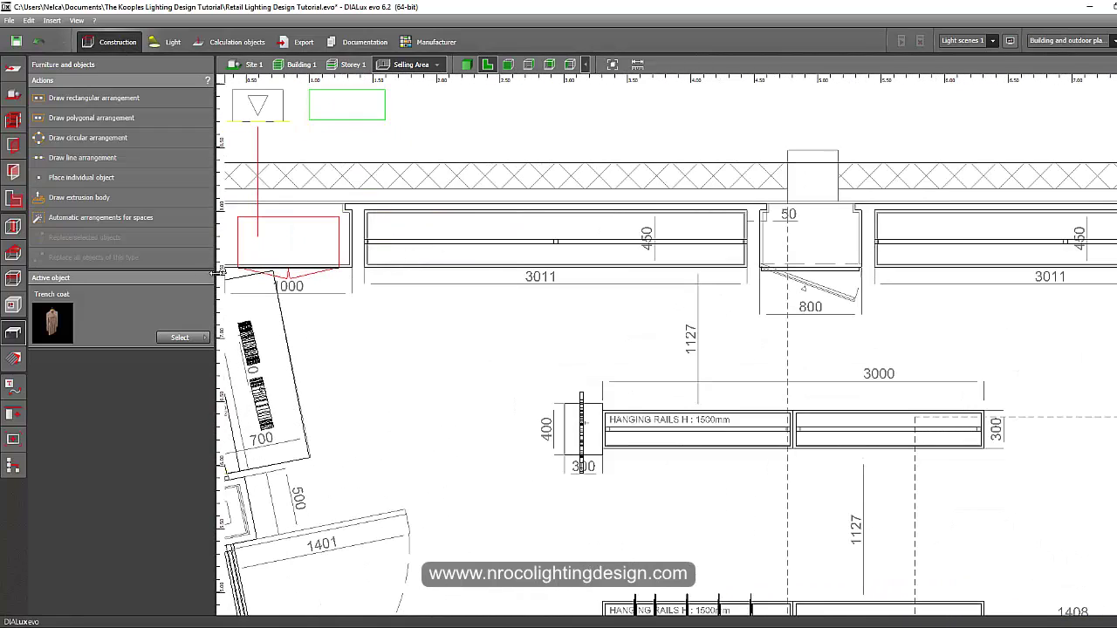
left_click(442, 314)
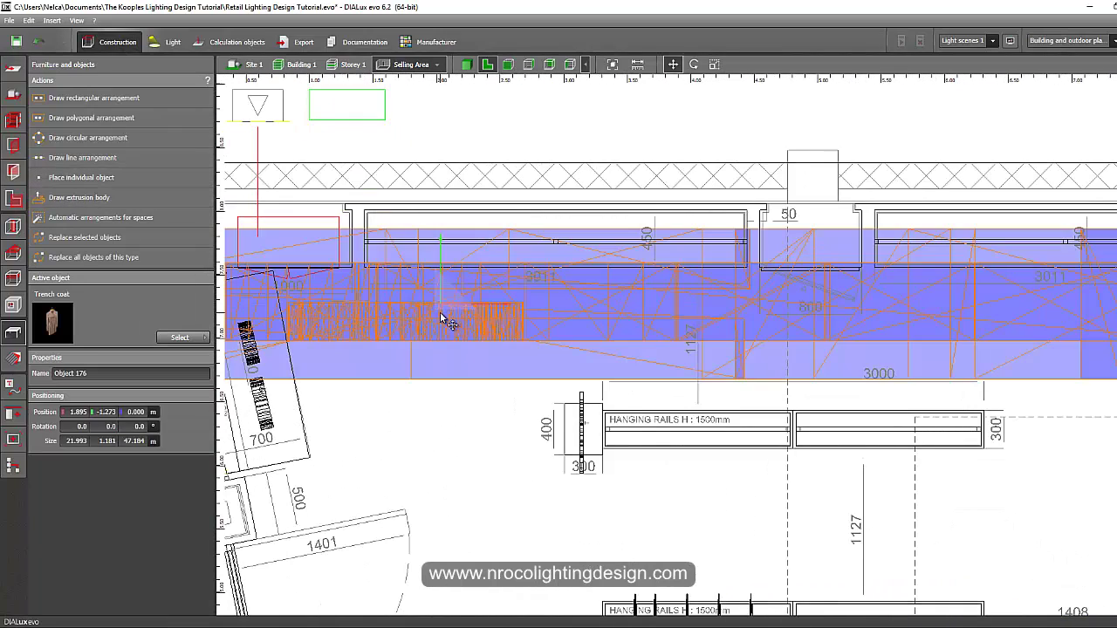
Rotate the trench coat to -90° about the vertical axis and scale it down to 0.220 × 0.012 × 0.472 m
right_click(422, 349)
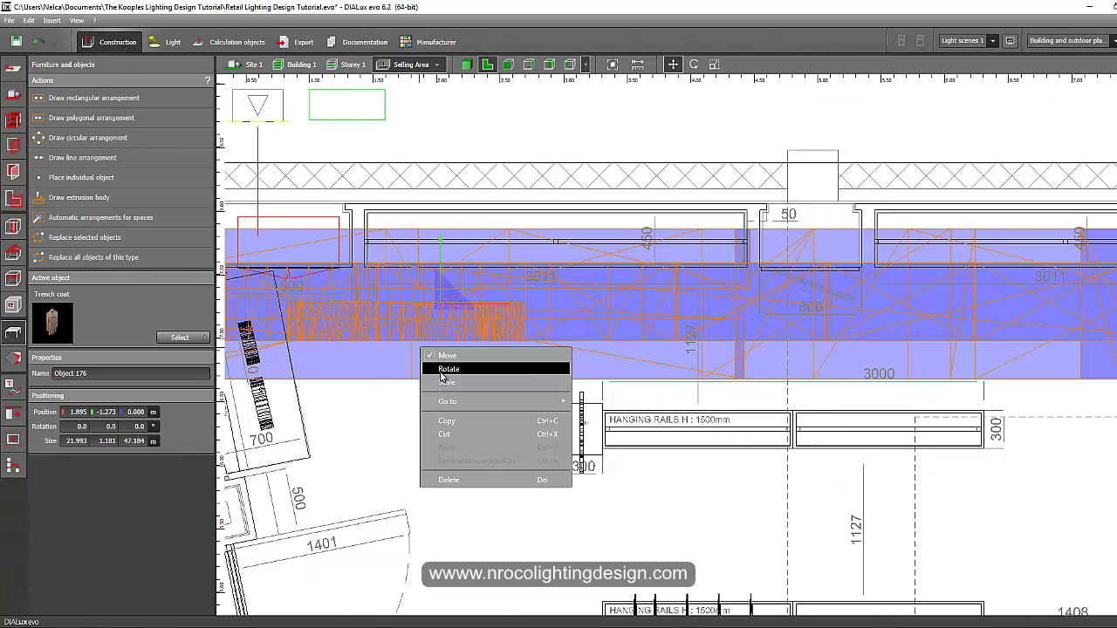
left_click(445, 370)
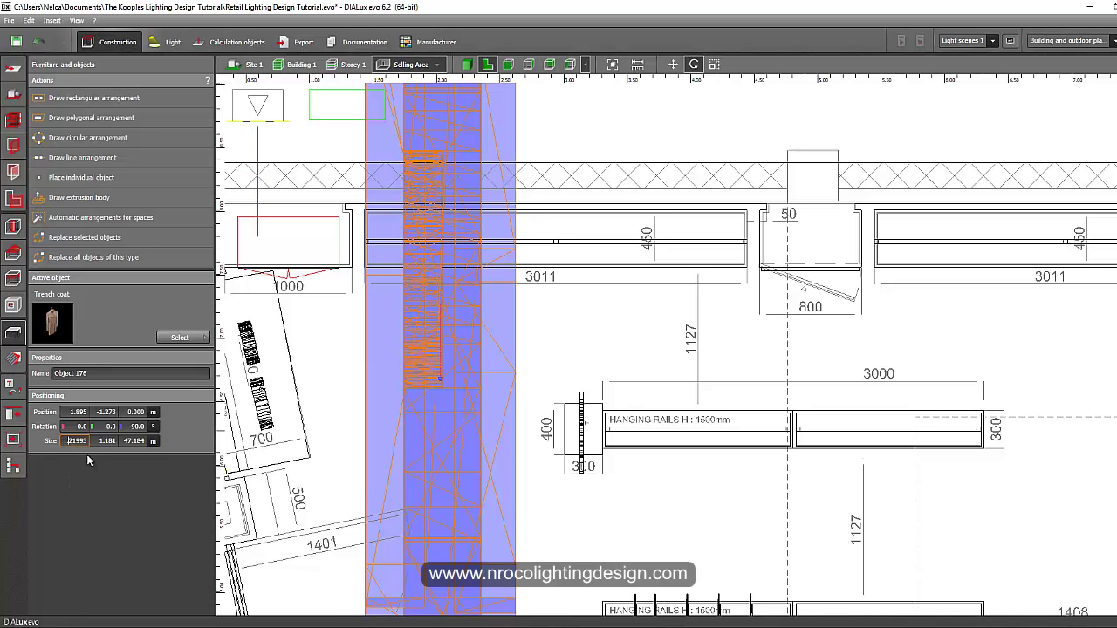
key("Tab")
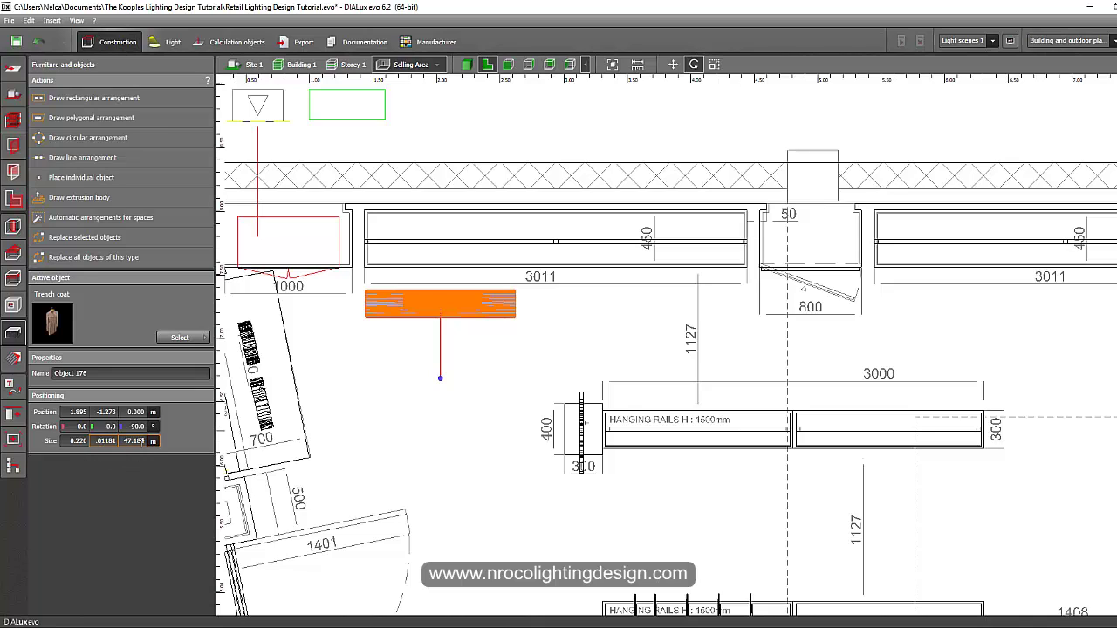
key("Tab")
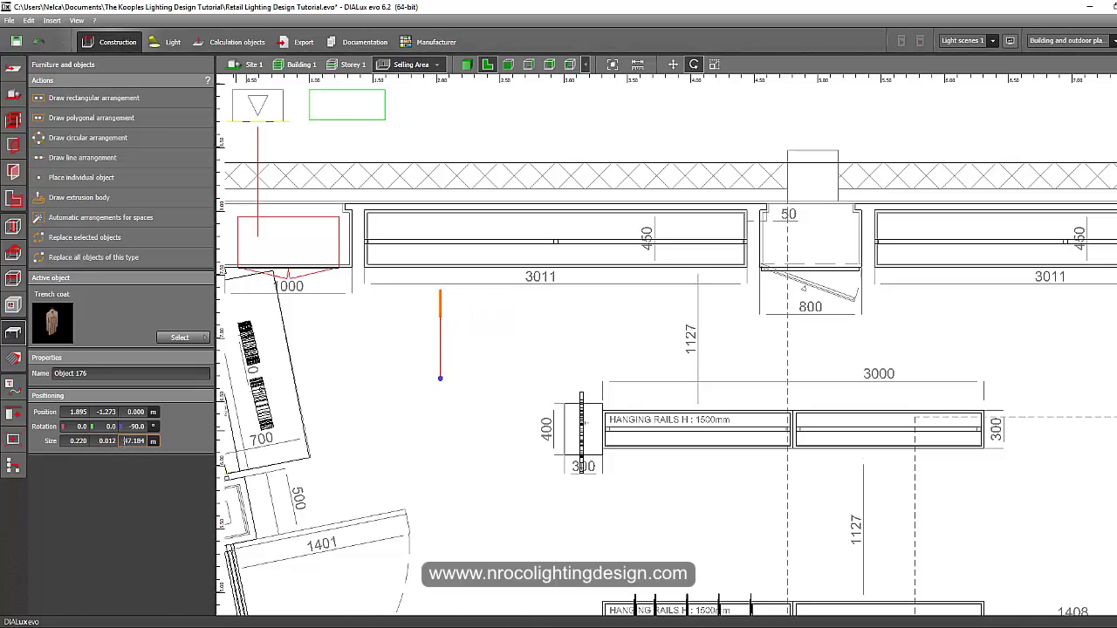
type("0.47184")
key("Tab")
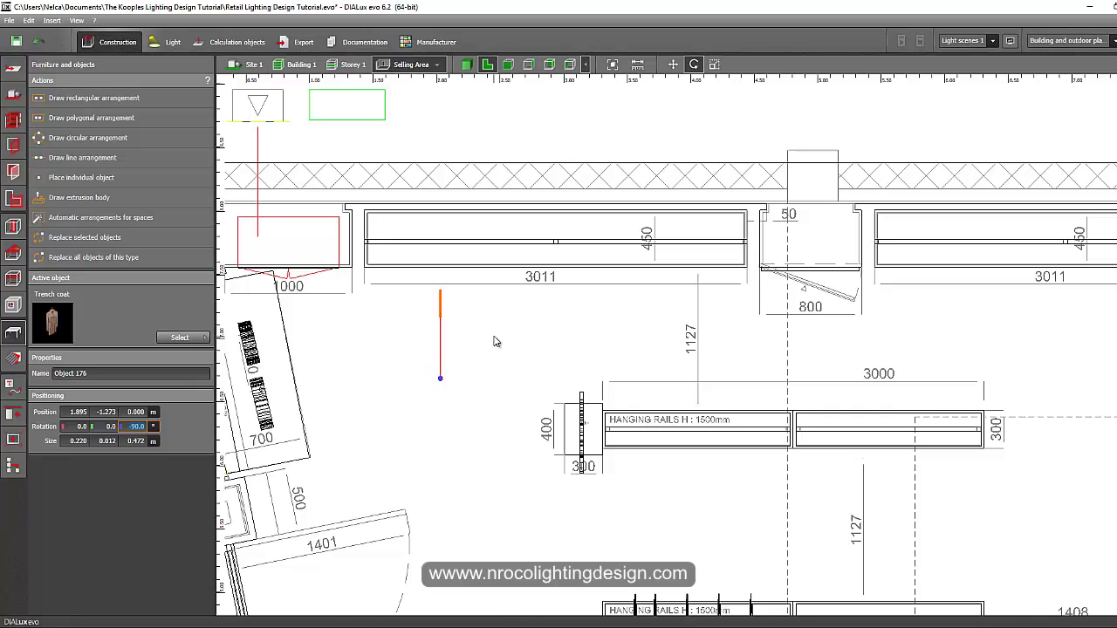
Move the trench coat onto the first 3011 mm wall rail in the floor plan, at about 1.777, -0.799 m
left_click(493, 341)
scroll(448, 317, "up", 2)
left_click(436, 301)
right_click(432, 297)
left_click(444, 305)
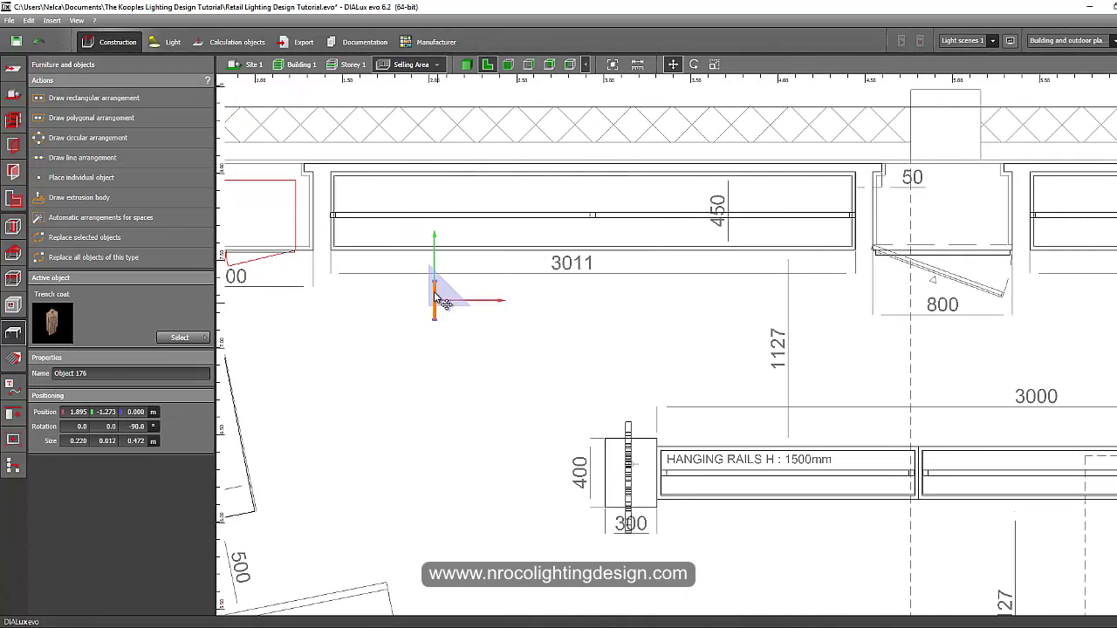
left_click_drag(443, 303, 422, 220)
scroll(423, 220, "up", 2)
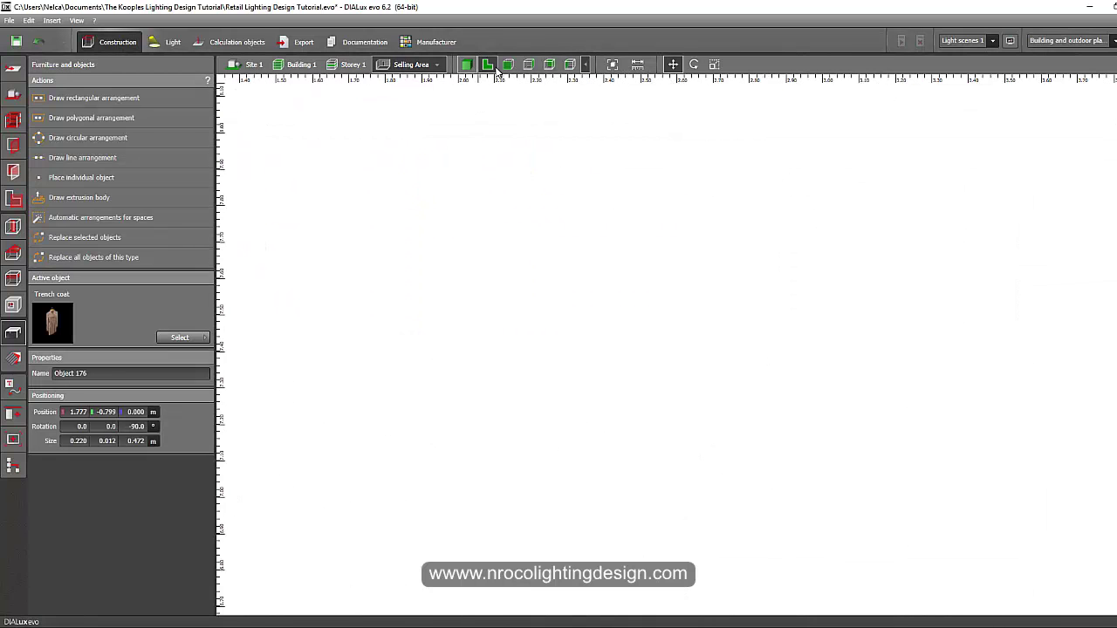
In the side view, raise the trench coat to about 1.452 m and move it beside the smaller mannequin, at Y about -1.231 m
left_click(528, 65)
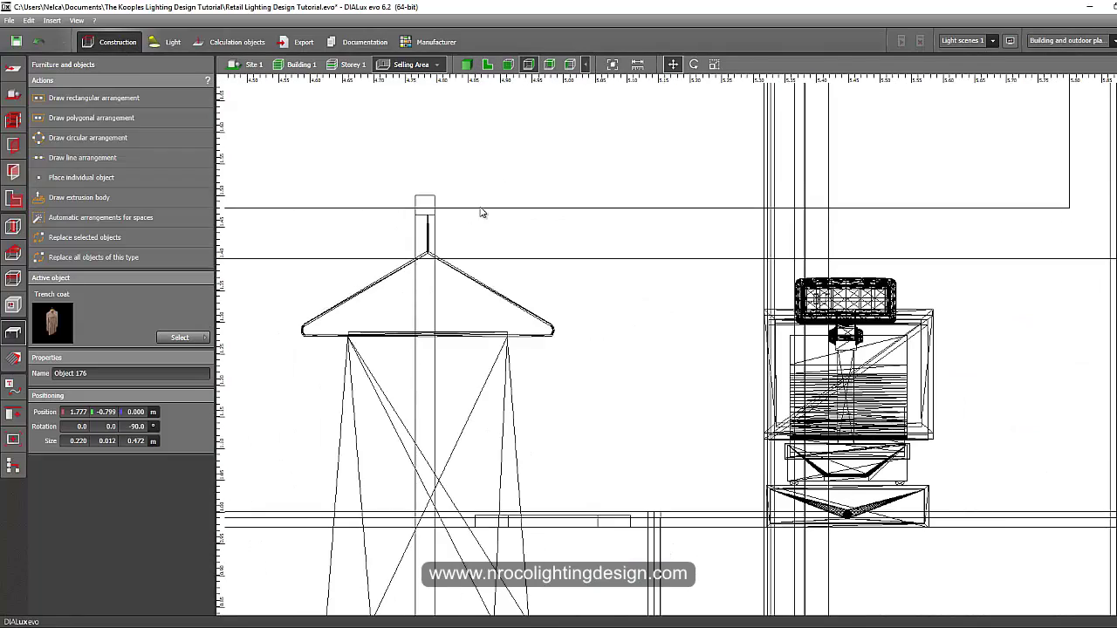
scroll(482, 212, "down", 5)
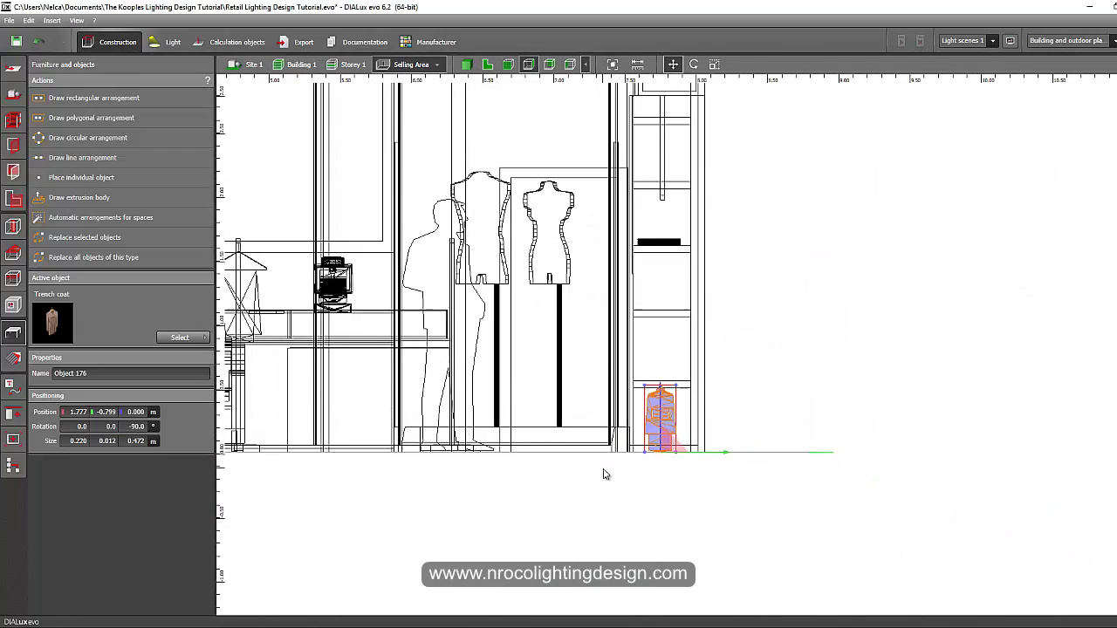
right_click(660, 407)
key("Escape")
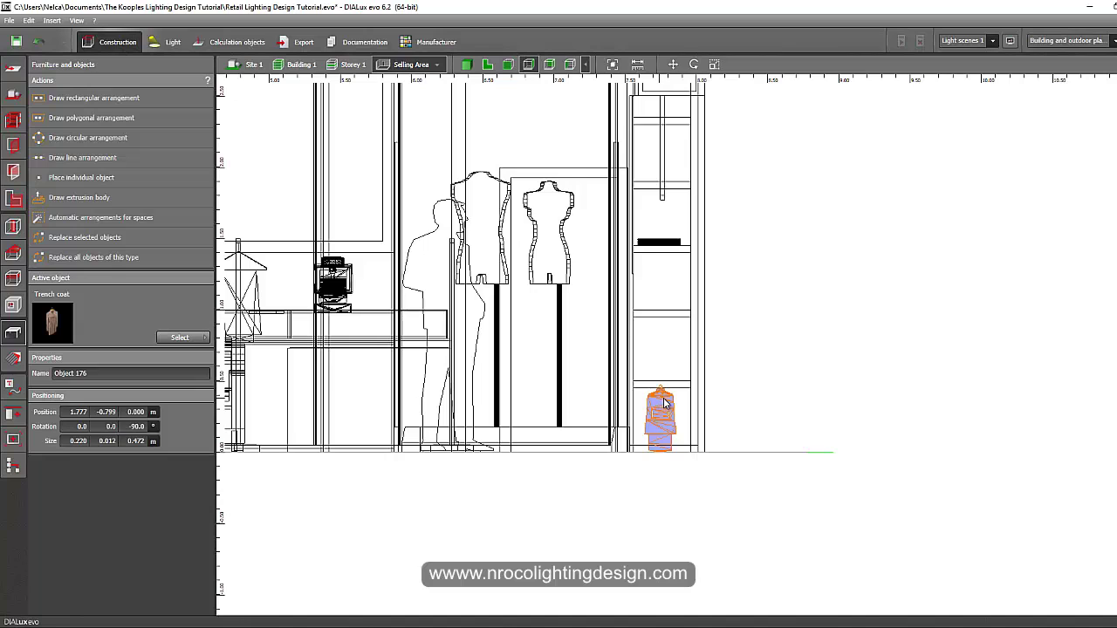
right_click(663, 403)
left_click_drag(665, 389, 660, 214)
scroll(669, 265, "up", 2)
scroll(665, 182, "up", 2)
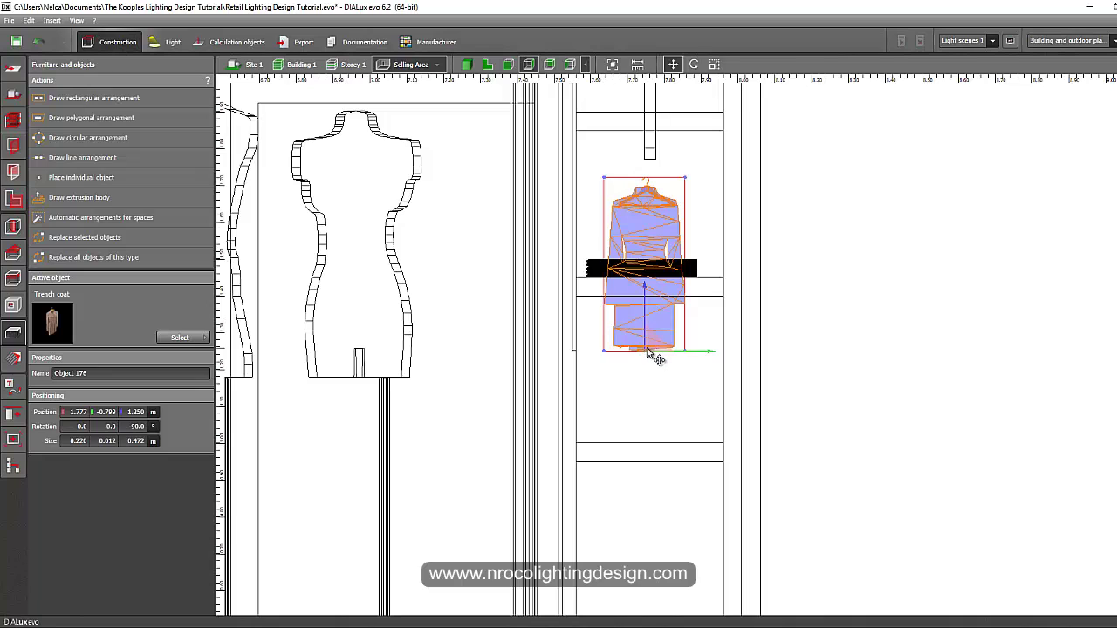
left_click_drag(653, 355, 493, 283)
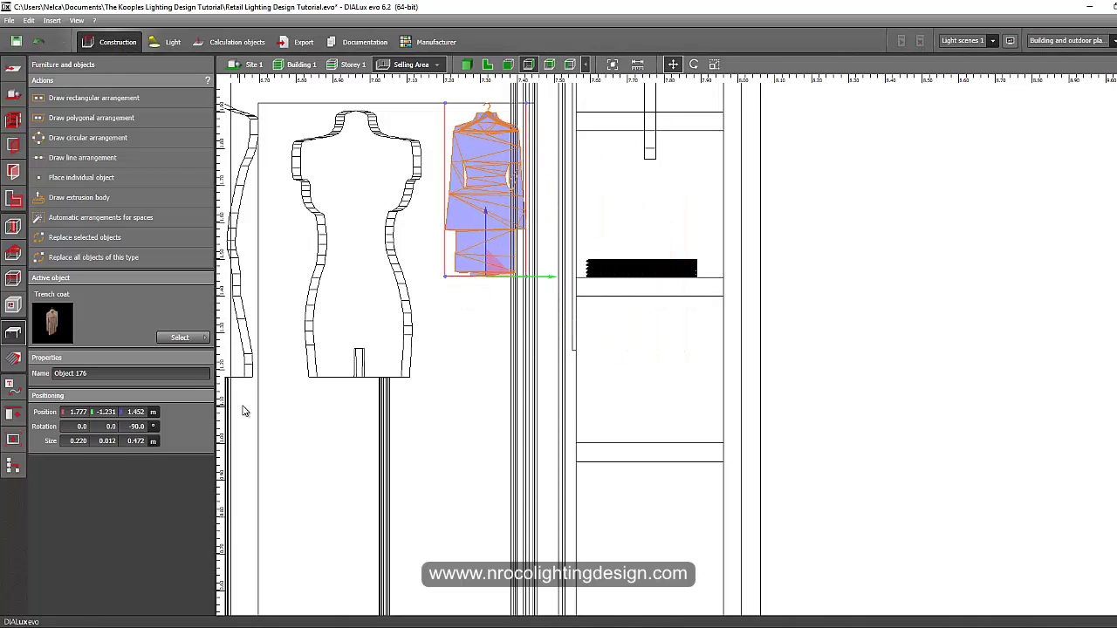
Set the trench coat's height to 0.8 m and lower it beside the mannequin to an elevation of about 1.118 m
left_click(135, 443)
type("0.8")
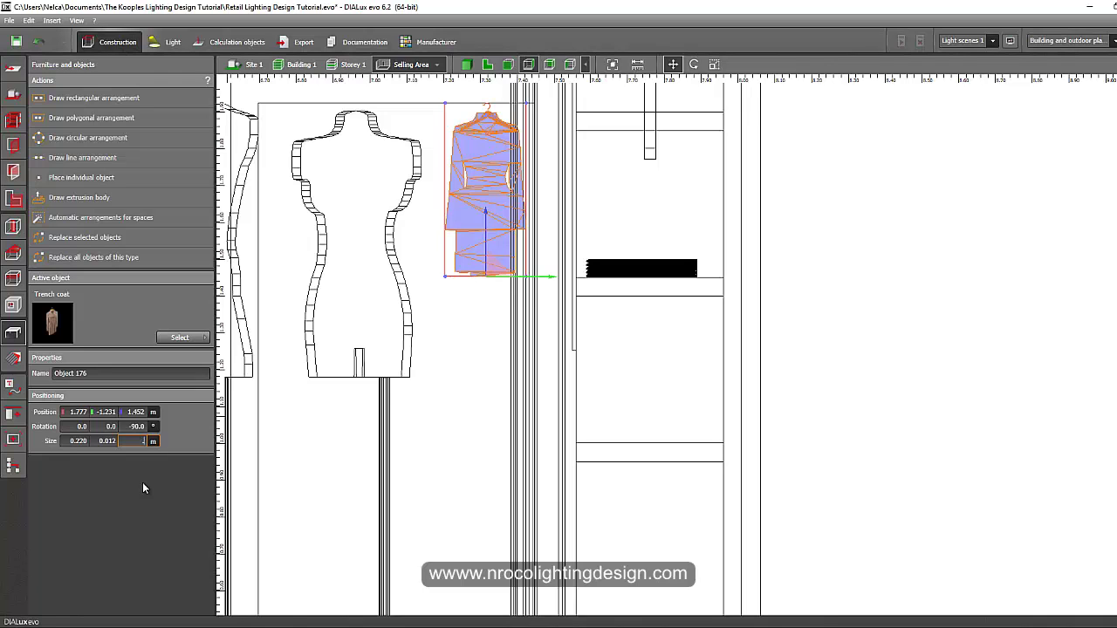
key("Return")
scroll(501, 426, "down", 1)
scroll(502, 427, "down", 1)
left_click_drag(489, 301, 484, 386)
Scale the trench coat to 1.2 m high and 0.5 m wide, and move it over the smaller mannequin to compare proportions
left_click(134, 443)
type("1")
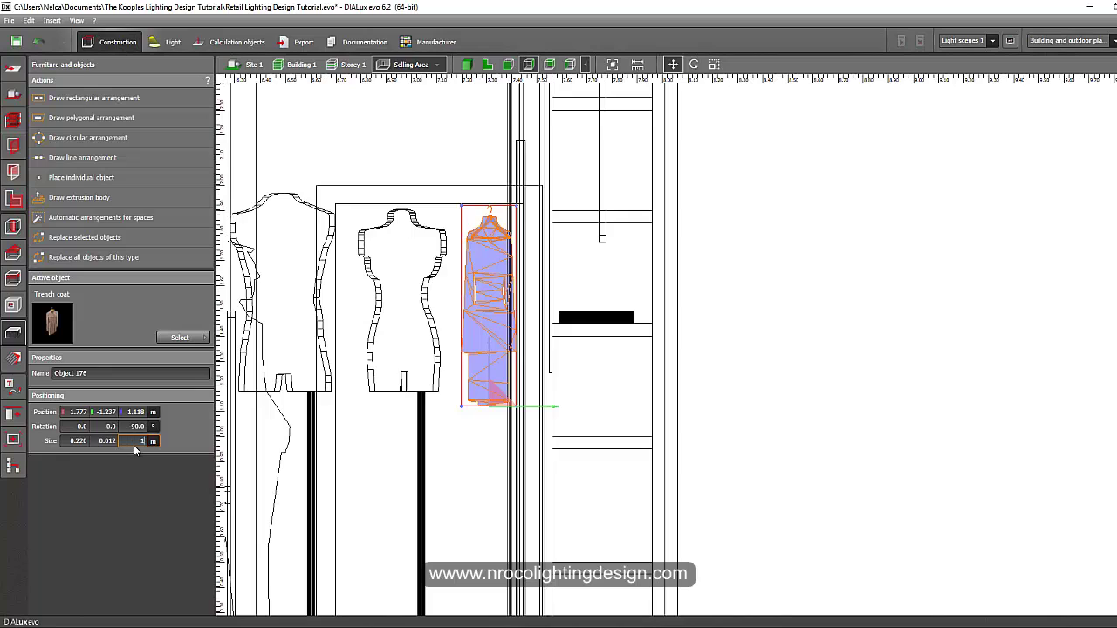
type(".2")
key("Return")
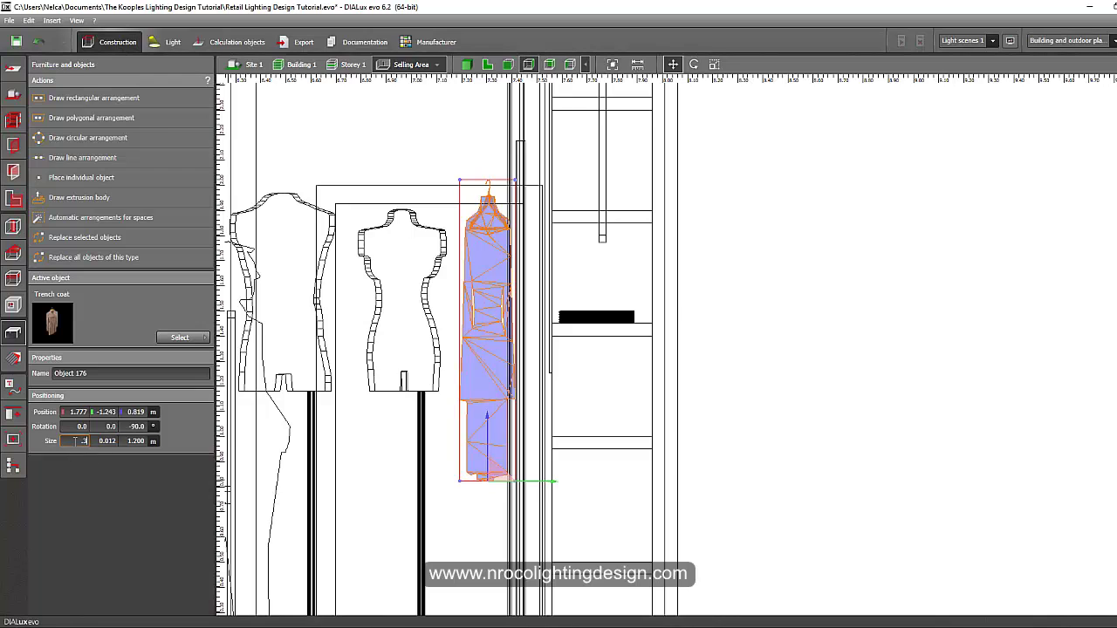
key("Return")
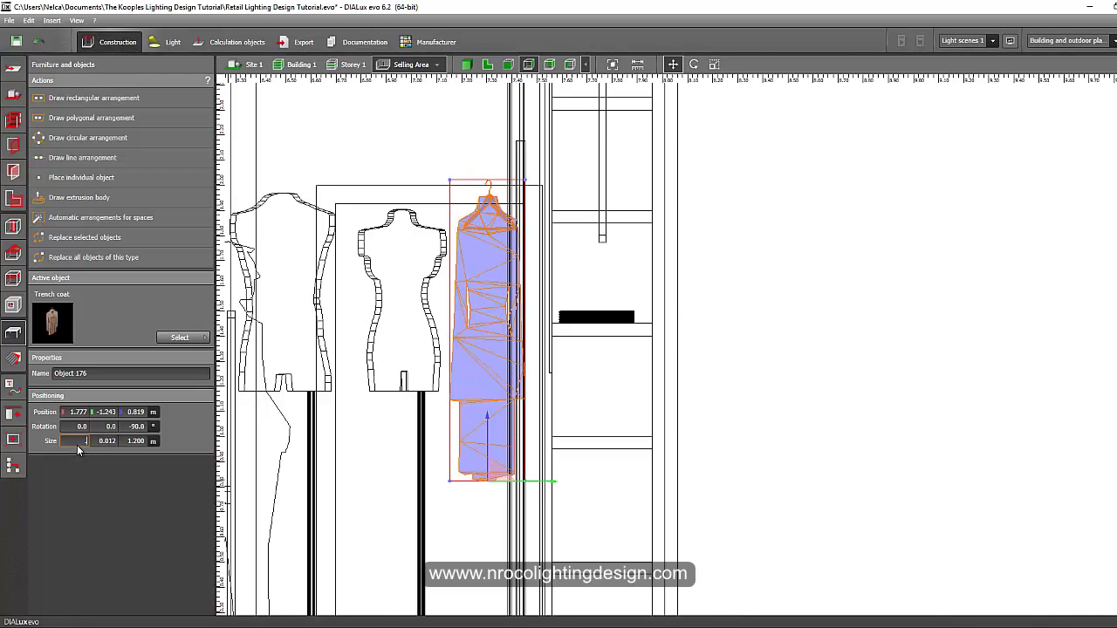
type(".5")
key("Return")
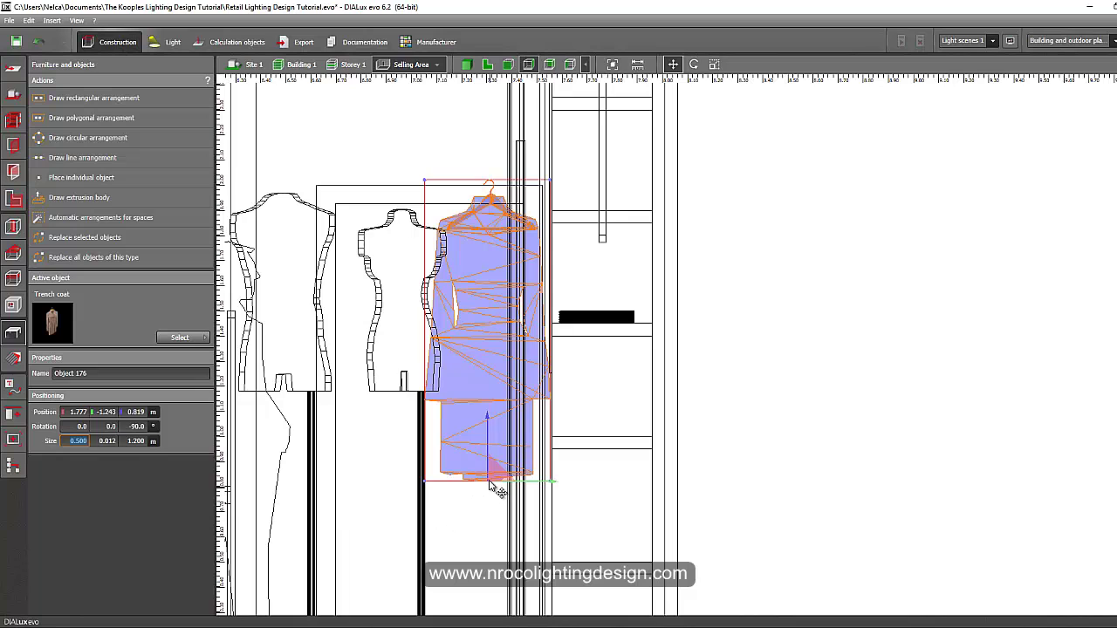
left_click_drag(445, 507, 410, 499)
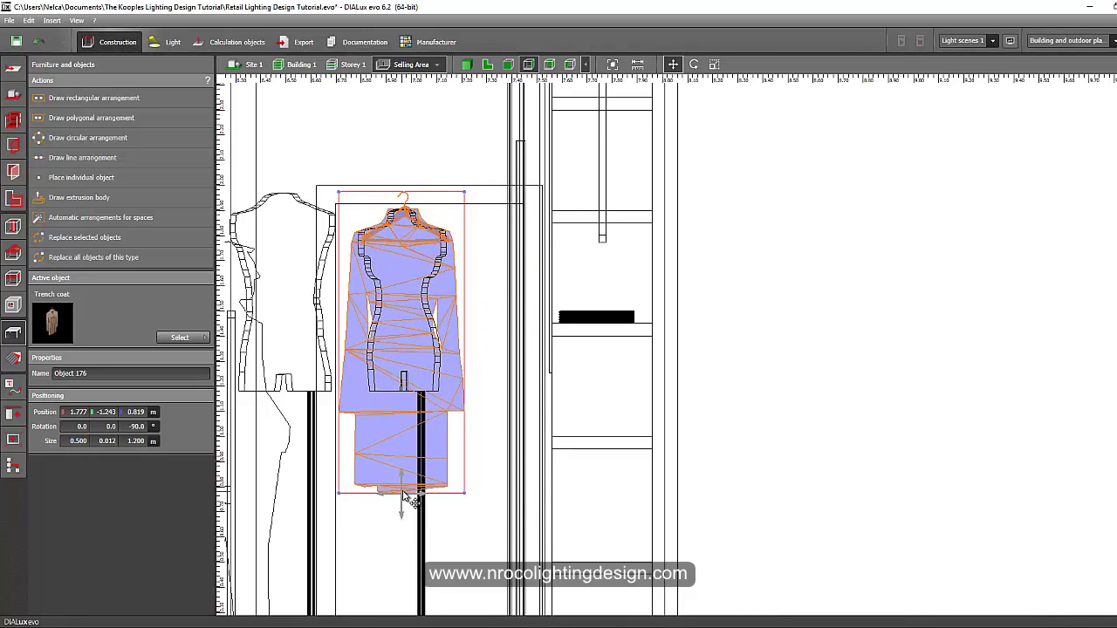
left_click_drag(410, 499, 408, 488)
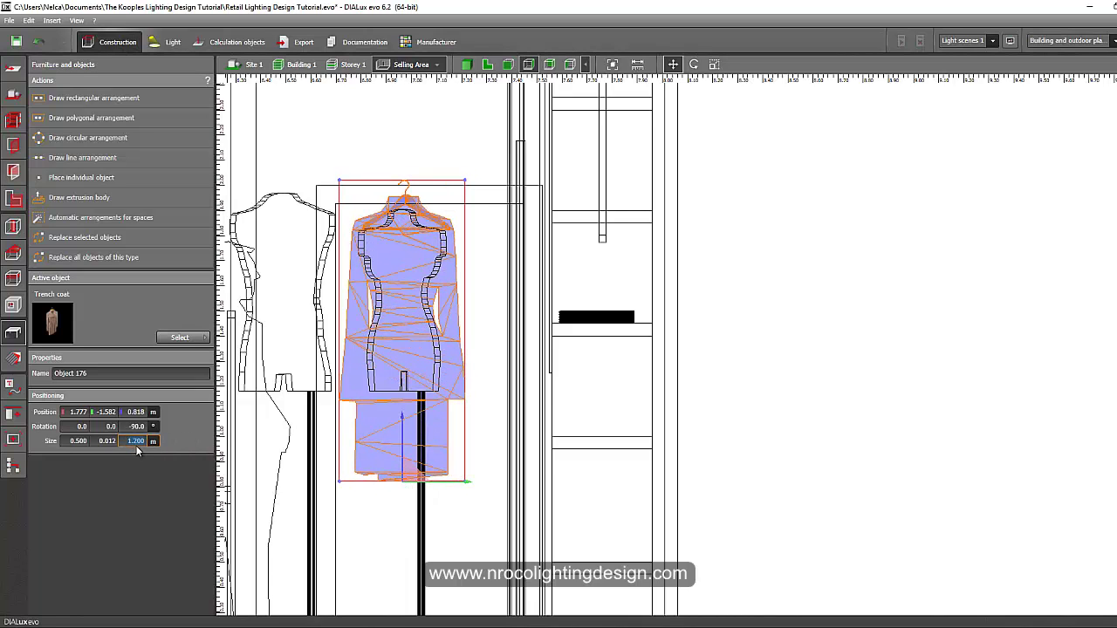
Resize the trench coat to 1.000 m high and 0.450 m wide, and raise it to an elevation of about 0.958 m
type("1")
key("Return")
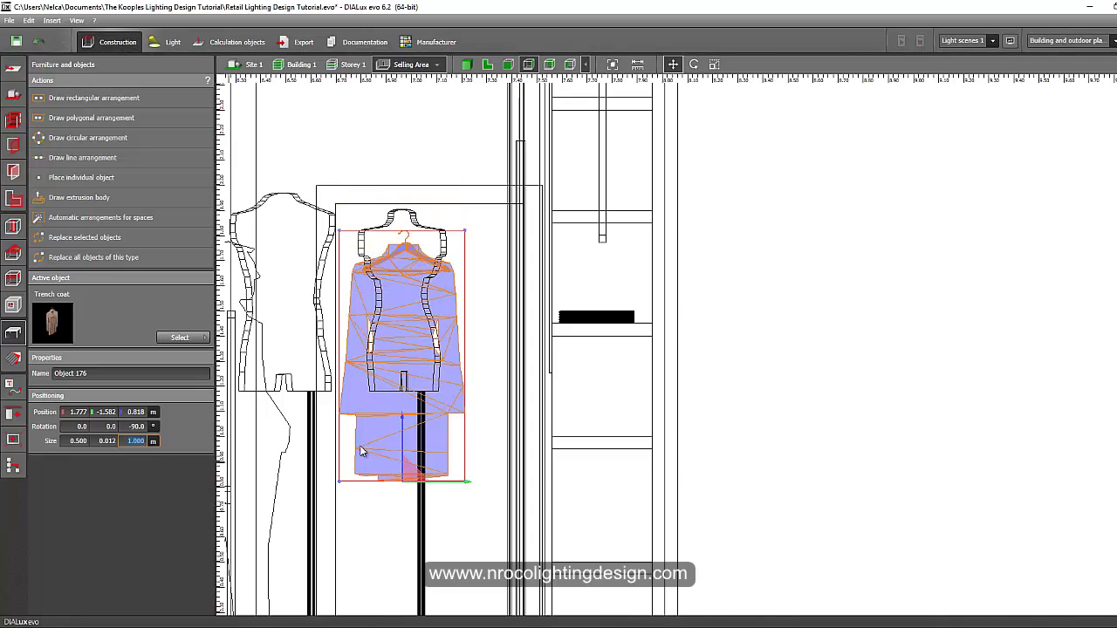
left_click_drag(402, 453, 402, 437)
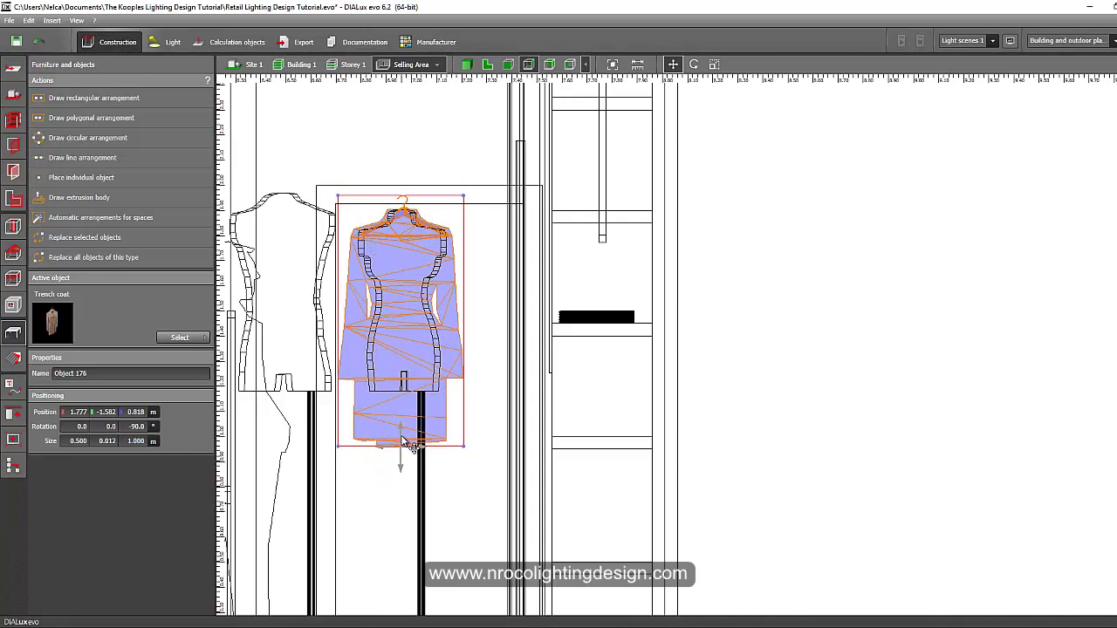
double_click(70, 441)
type("1.5")
key("Return")
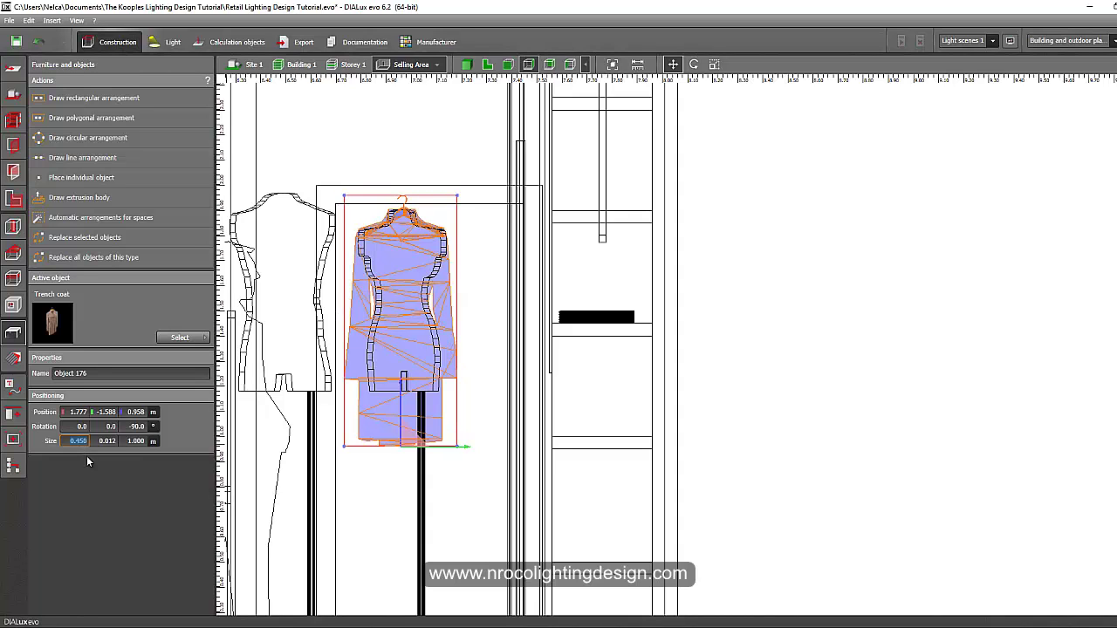
Move the trench coat back to the first wall rail in the floor plan, at about 1.863, -0.883 m
left_click(487, 63)
scroll(481, 324, "down", 5)
scroll(513, 302, "down", 3)
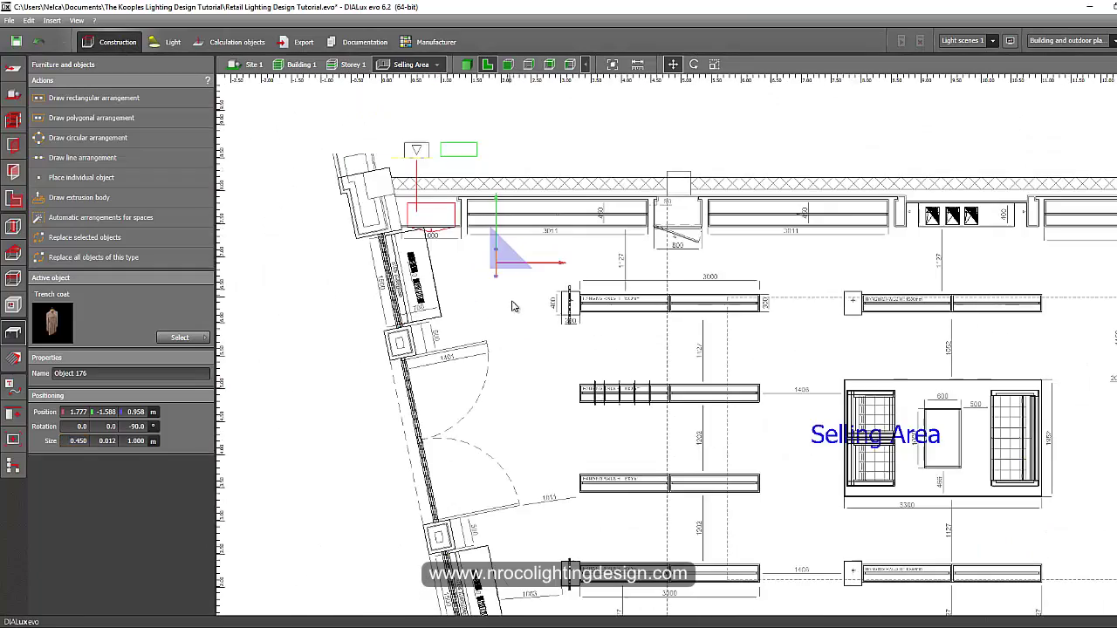
scroll(512, 267, "up", 3)
scroll(513, 240, "up", 5)
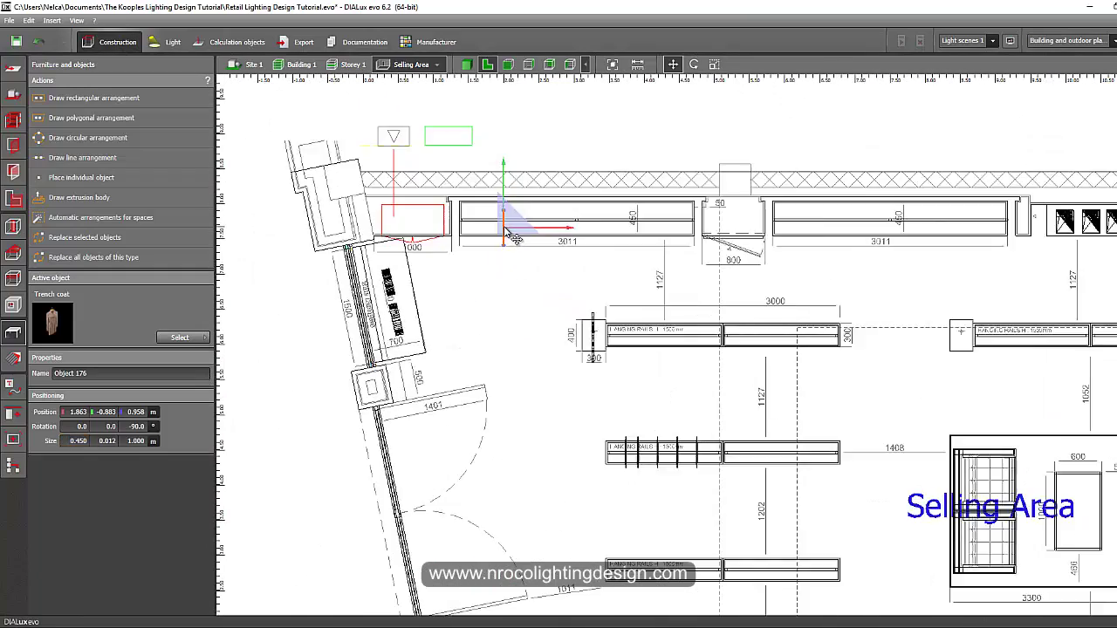
Hang the trench coat from the wall rail in the side view, at Y about -0.787 m and elevation about 0.813 m, and check it in 3D
left_click(530, 64)
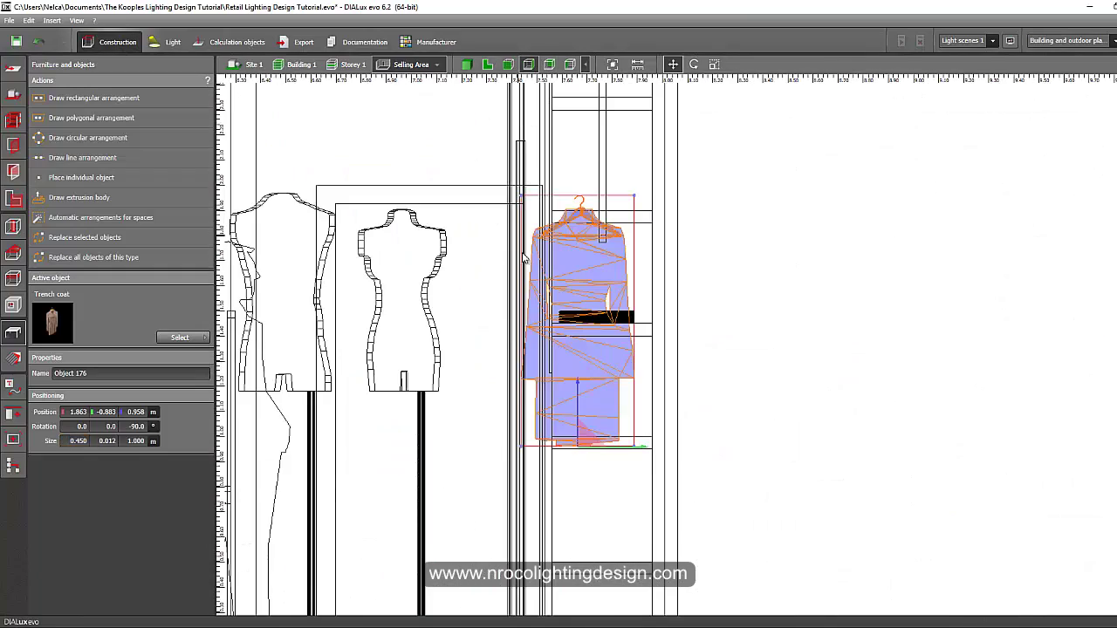
scroll(569, 278, "up", 2)
scroll(603, 254, "down", 1)
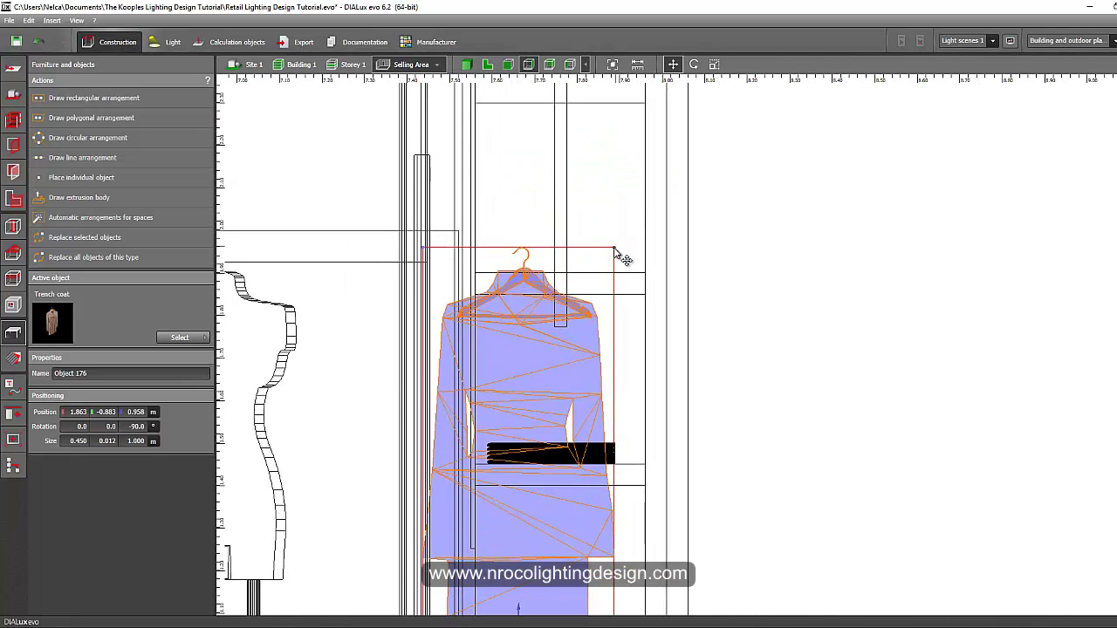
scroll(623, 257, "down", 2)
left_click_drag(583, 314, 608, 305)
scroll(597, 335, "up", 4)
left_click(467, 63)
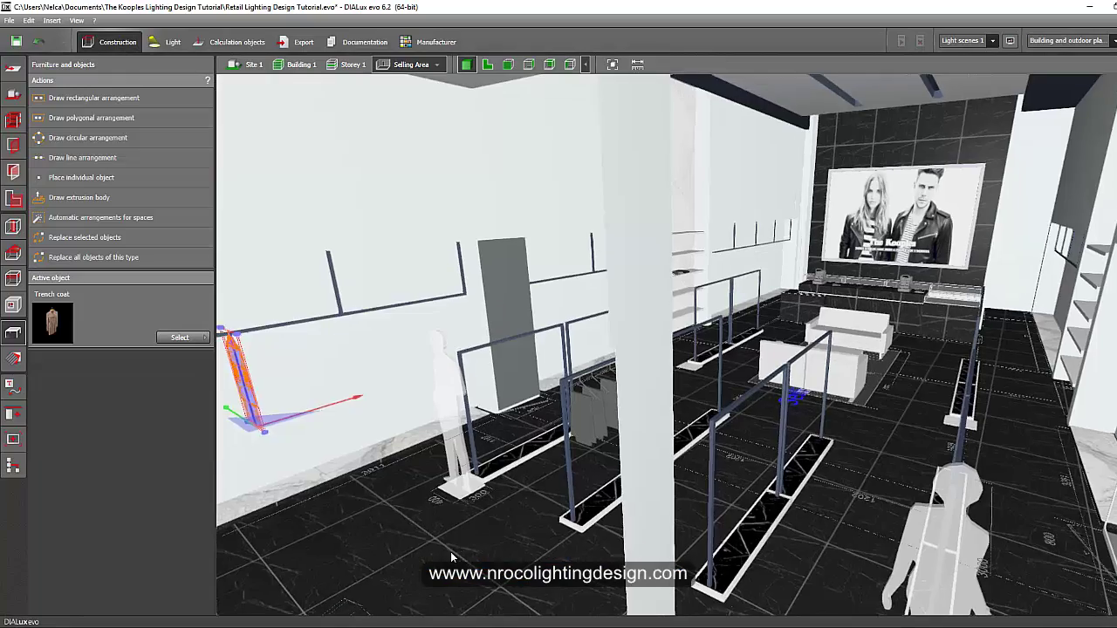
left_click_drag(451, 556, 436, 447)
left_click(501, 408)
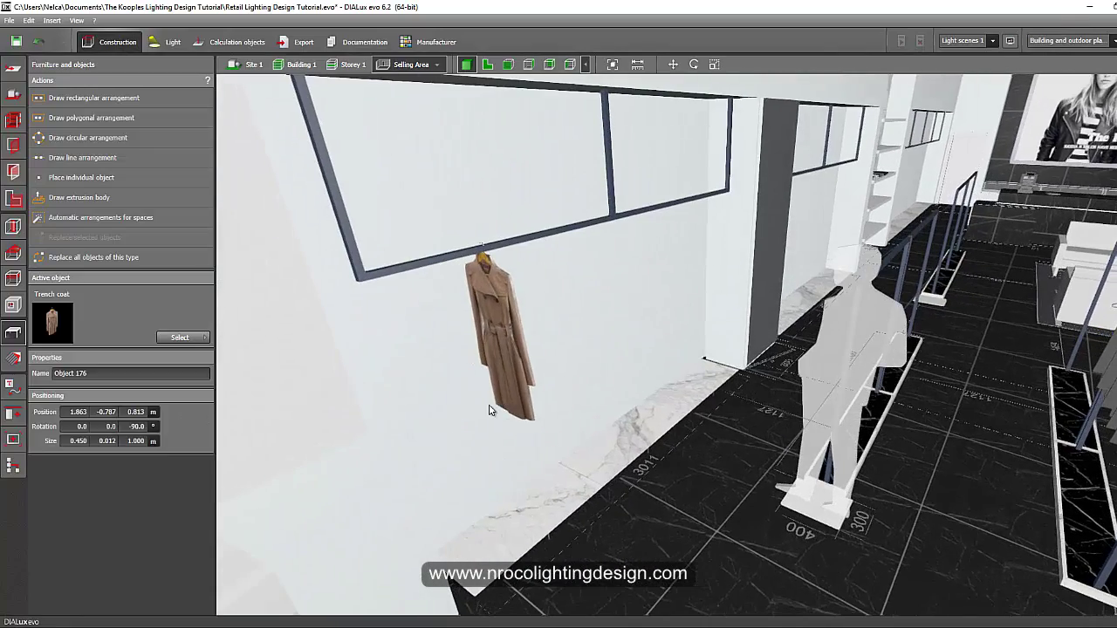
Duplicate the trench coat and place the copy slightly further along the wall rail in the floor plan, at X about 2.032 m
left_click(487, 68)
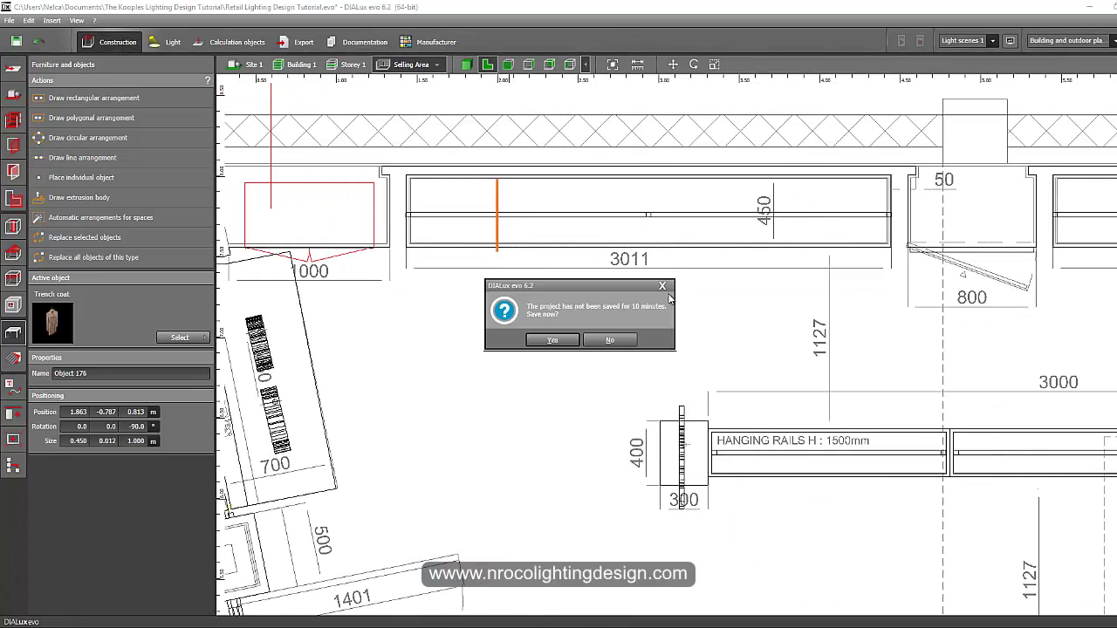
left_click(662, 287)
key("ctrl+c")
key("ctrl+v")
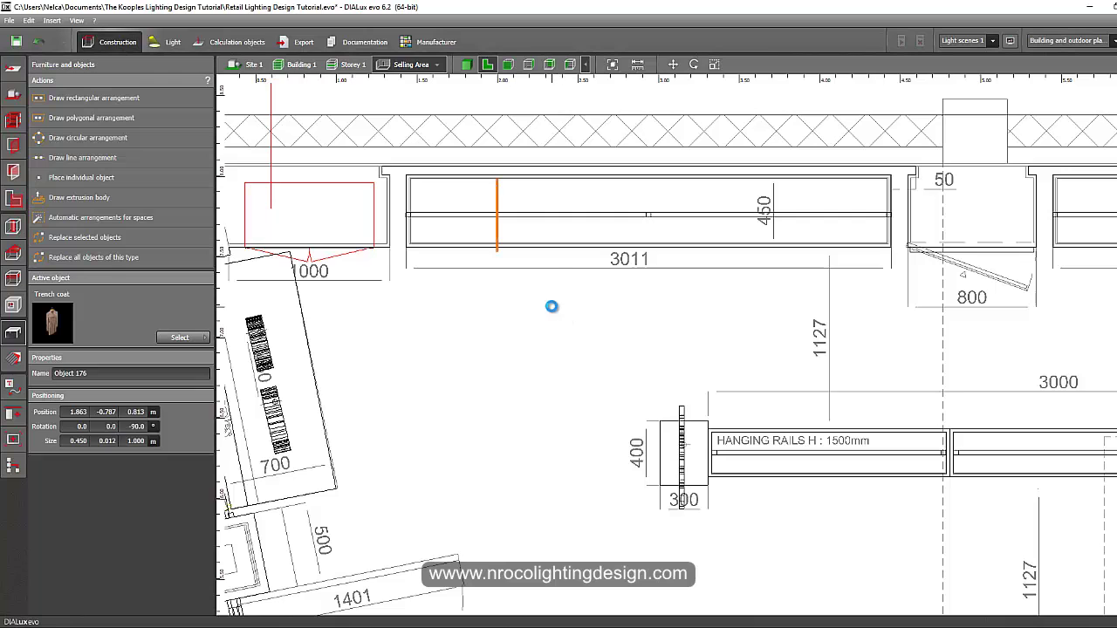
left_click_drag(552, 219, 579, 225)
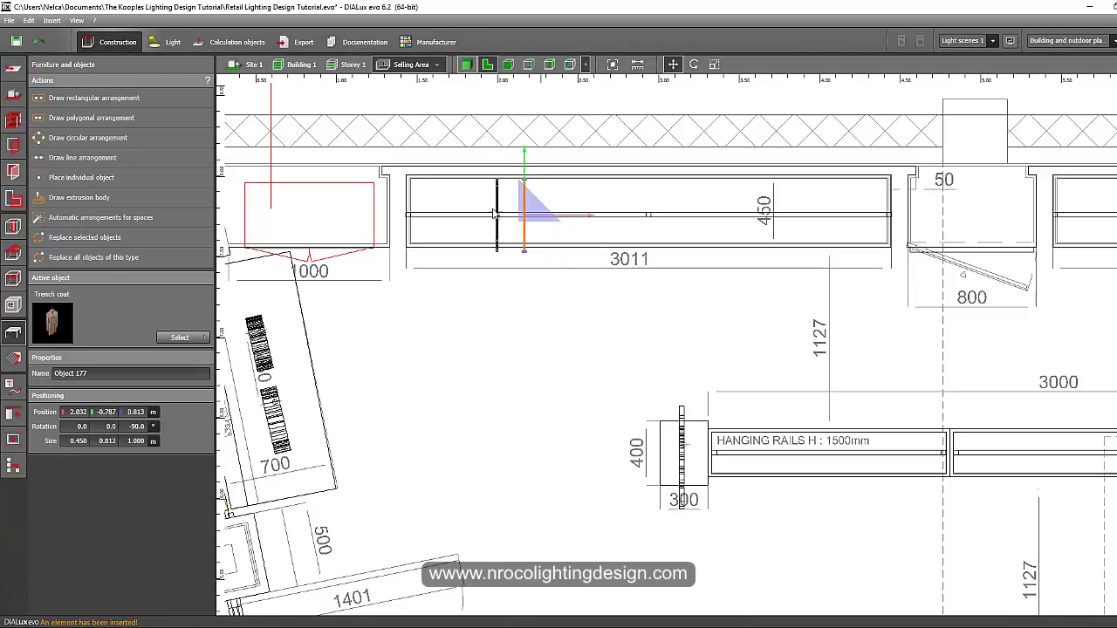
Apply the dark metallic DefaultMaterial (RGB 45, 45, 45) to the second trench coat in 3D
key("F3")
left_click(13, 358)
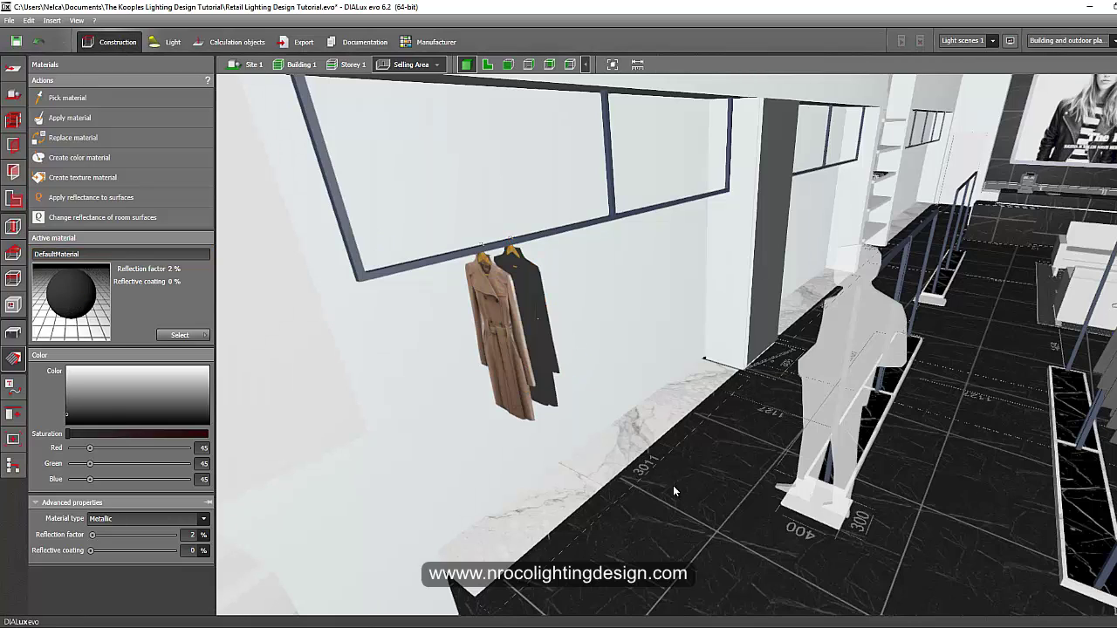
left_click(594, 449)
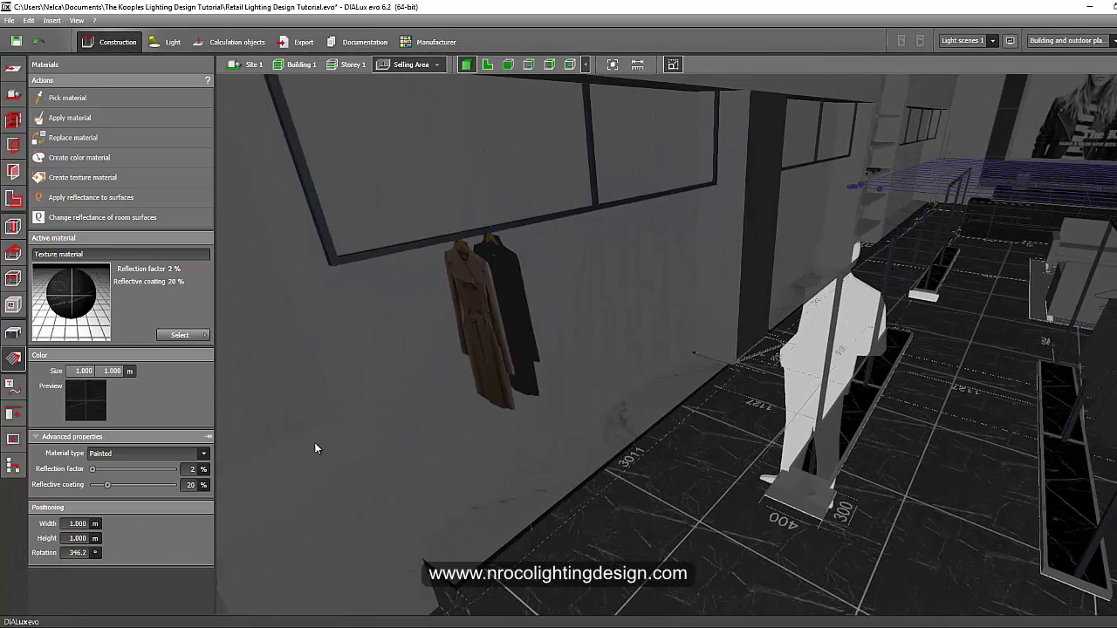
Copy the dark trench coat along the same wall rail in the floor plan to X about 3.029 m
left_click(13, 332)
right_click_drag(566, 543, 583, 540)
right_click_drag(458, 478, 487, 213)
left_click(461, 224)
left_click(486, 65)
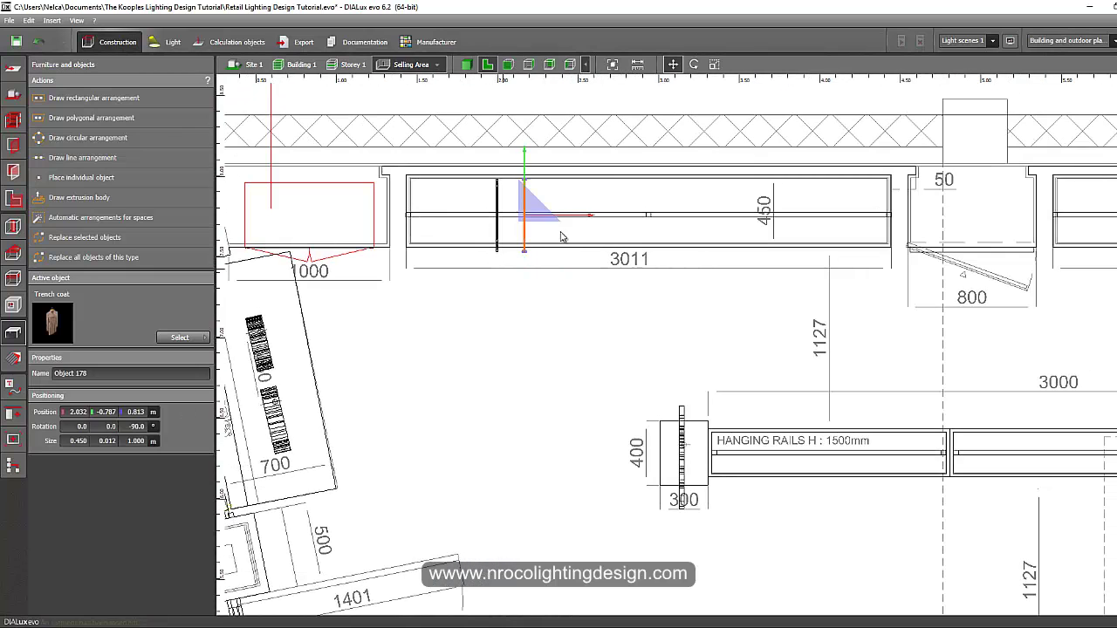
left_click_drag(561, 232, 720, 228, "ctrl")
Pick the wall's 9010 (Pure white) material, darken it to grey RGB 152, 154, 150, and apply it to the third trench coat
left_click(466, 65)
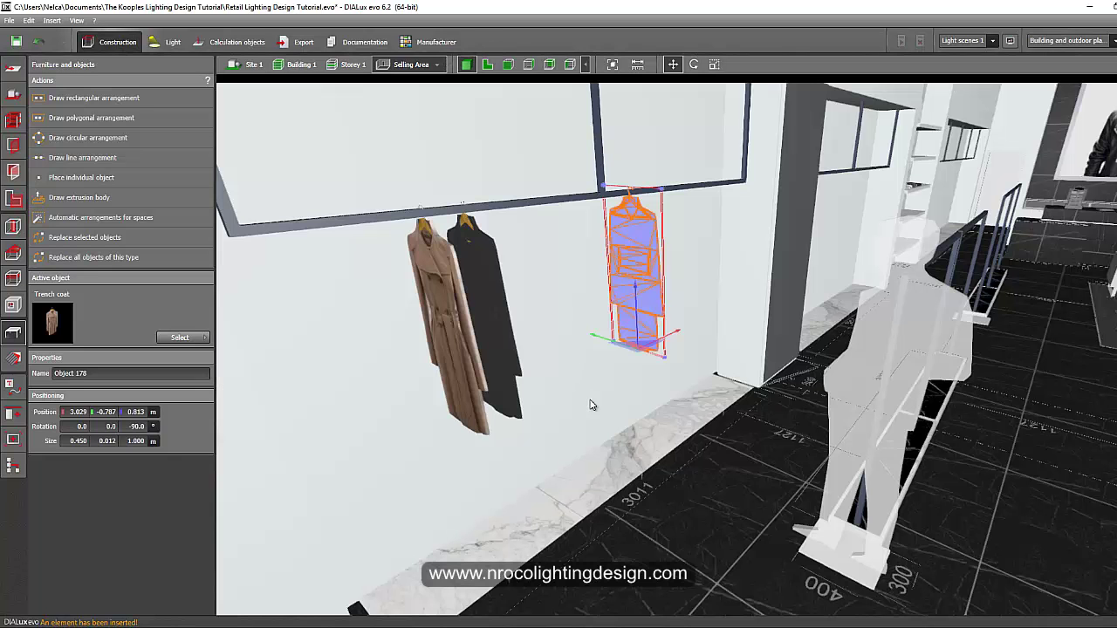
left_click(672, 513)
left_click(13, 357)
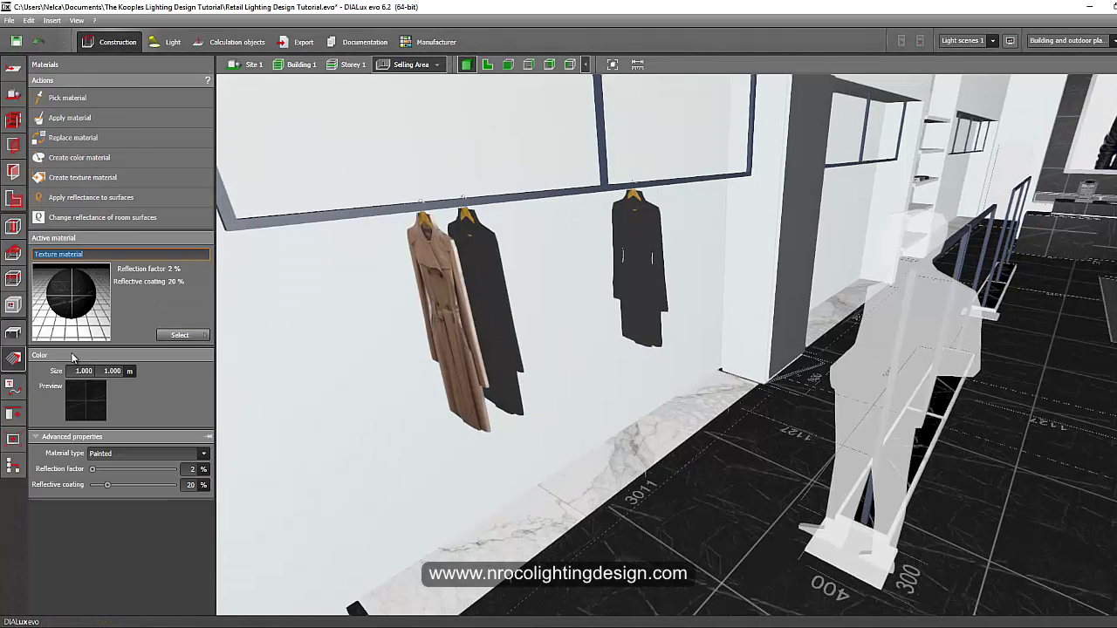
left_click(102, 94)
left_click(253, 179)
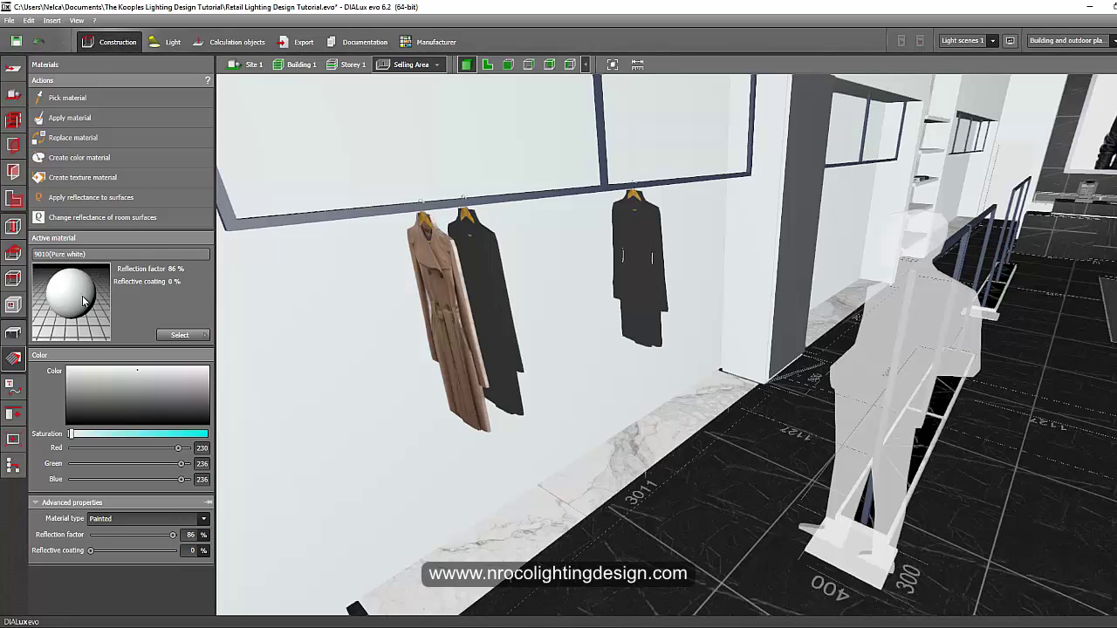
mouse_move(91, 382)
left_mouse_down()
mouse_move(90, 394)
mouse_move(109, 375)
mouse_move(99, 380)
left_mouse_up()
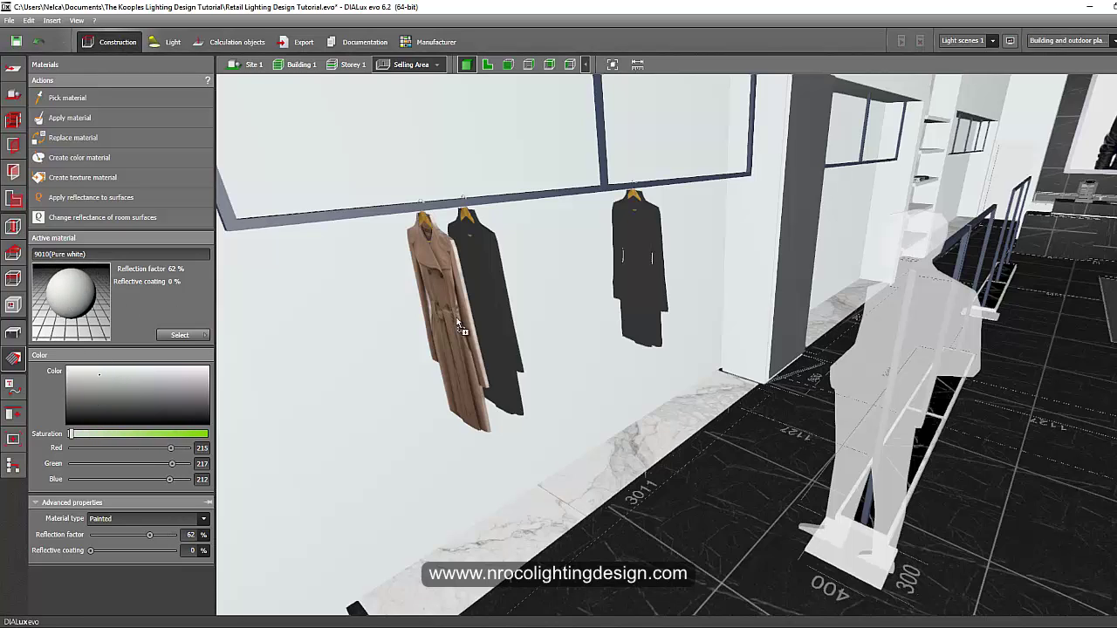
left_click(627, 309)
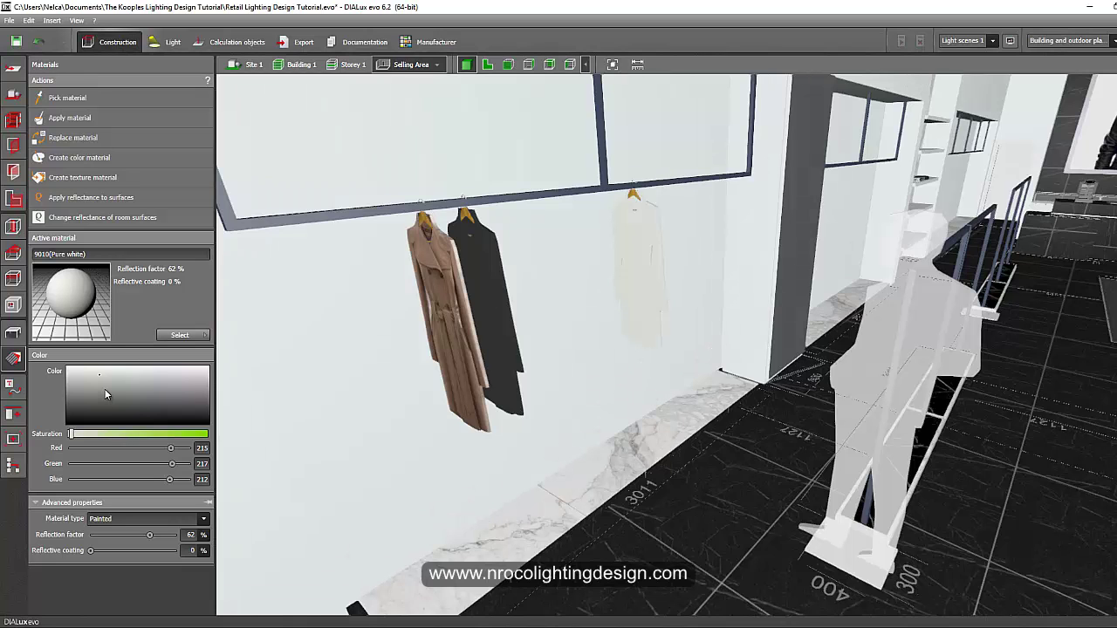
left_click(105, 395)
left_click(622, 299)
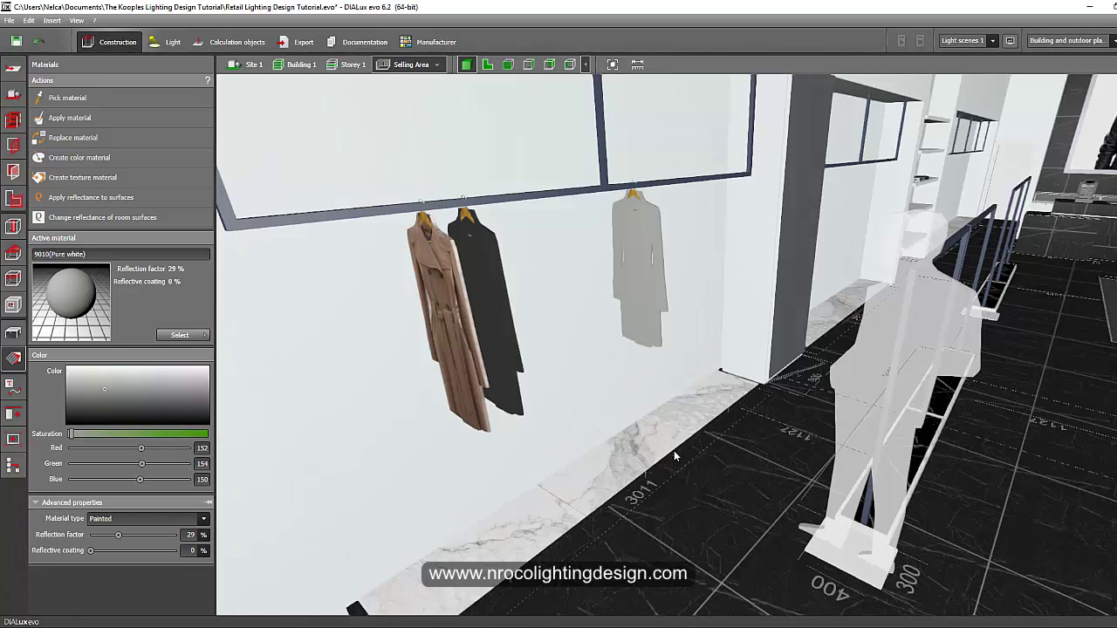
Examine the hanging rails, clothing and seating across the selling area in 3D
left_click_drag(674, 451, 651, 475)
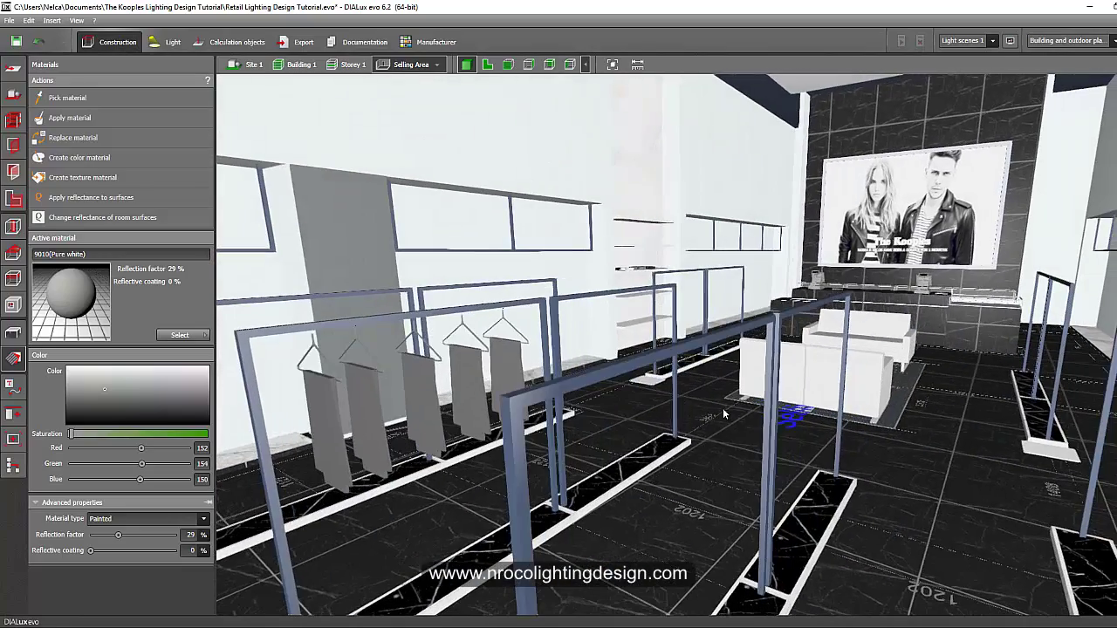
left_click_drag(723, 413, 789, 529)
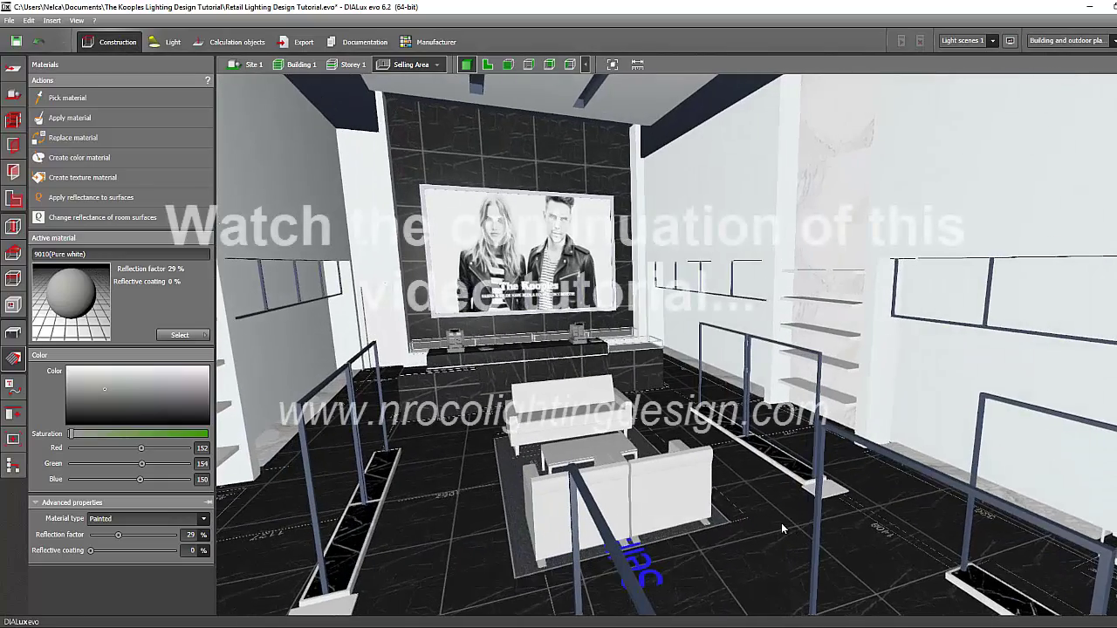